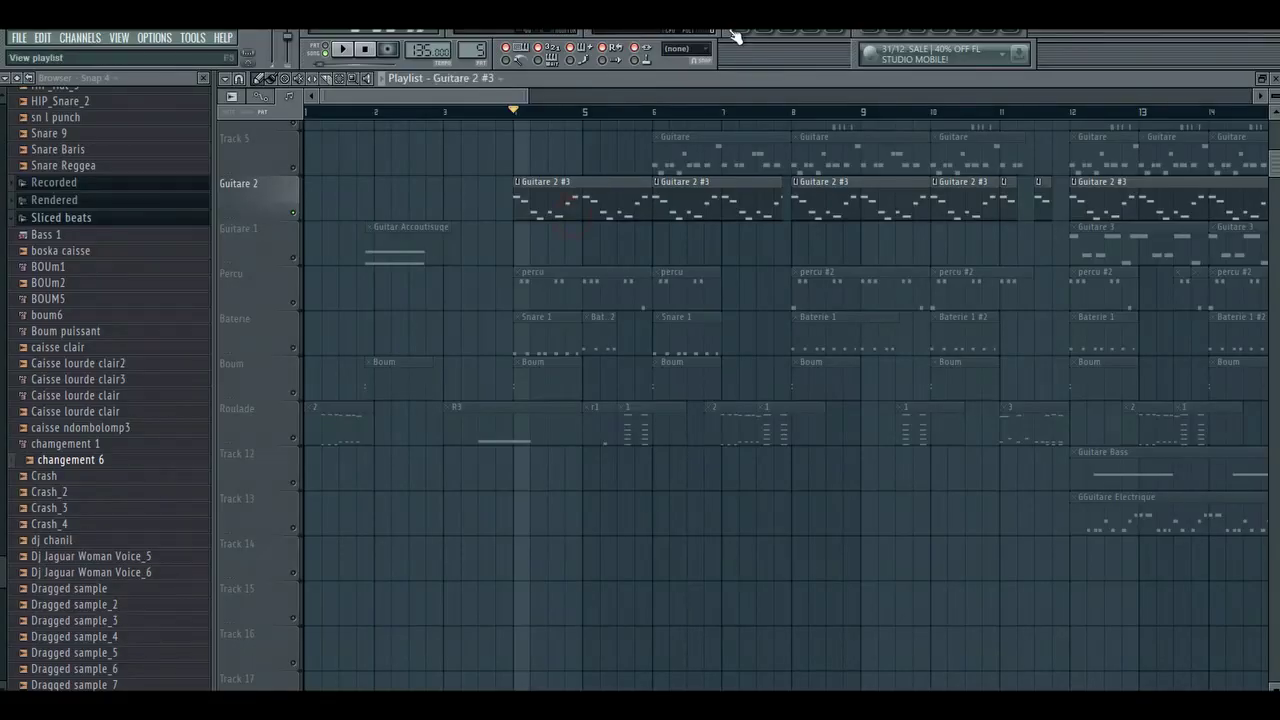
# Check the reFX Nexus synth used by the Guitare 2 #3 pattern and bring up its mixer track
pyautogui.click(766, 33)
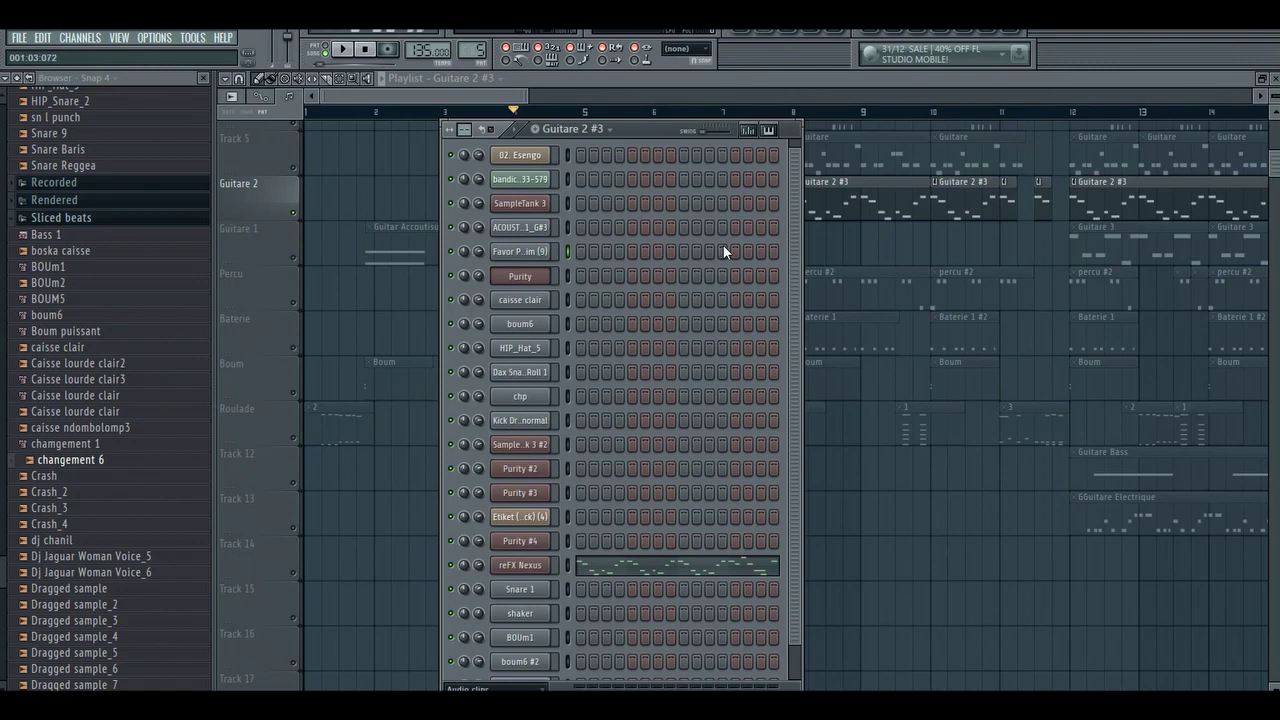
pyautogui.click(548, 566)
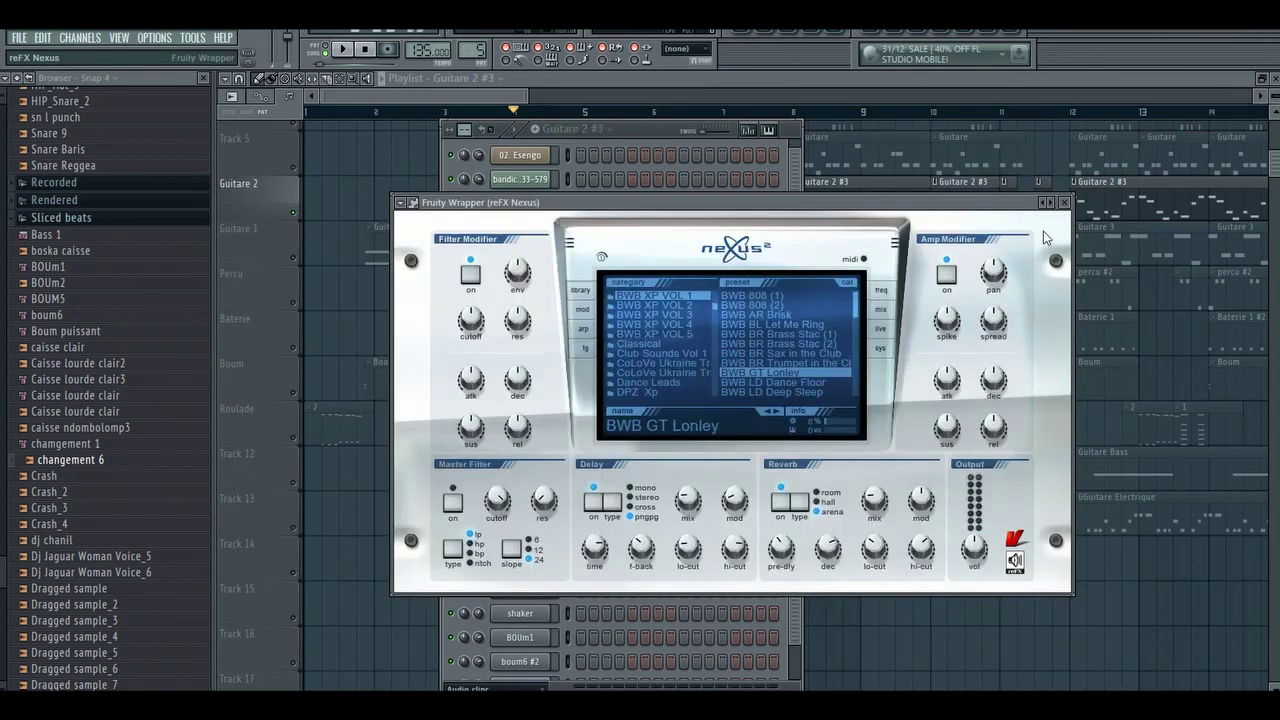
pyautogui.click(1064, 202)
pyautogui.click(842, 35)
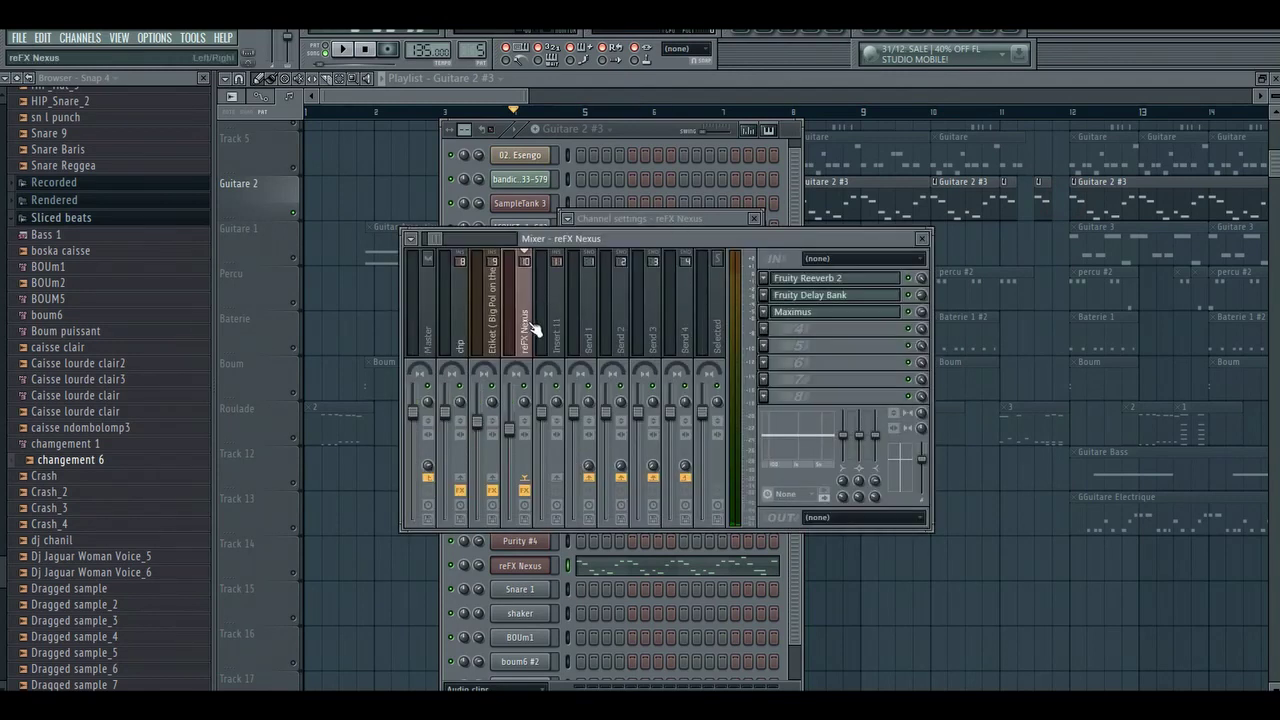
# View the Fruity Reeverb 2 settings on the reFX Nexus mixer track while playing the guitar, and close the effect
pyautogui.click(805, 278)
pyautogui.press('space')
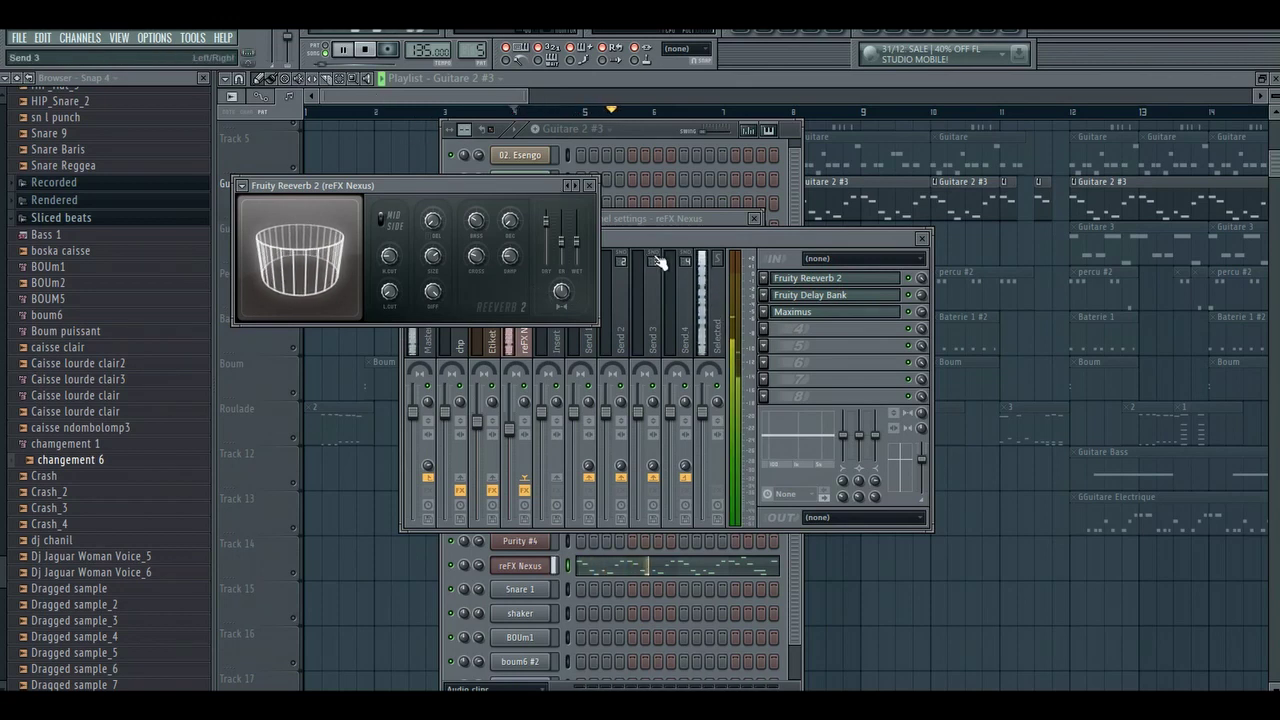
pyautogui.click(590, 186)
pyautogui.press('space')
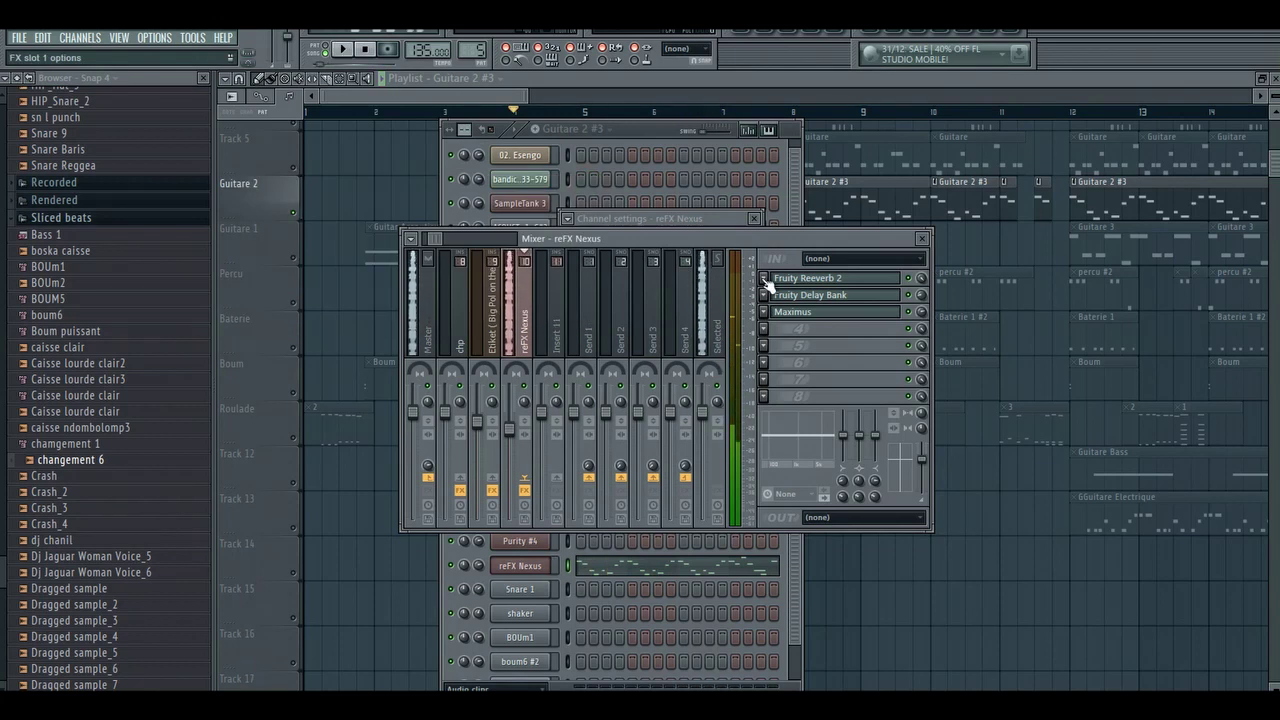
# Open the Maximus effect on the reFX Nexus mixer track and reposition its window for a clear view
pyautogui.click(826, 318)
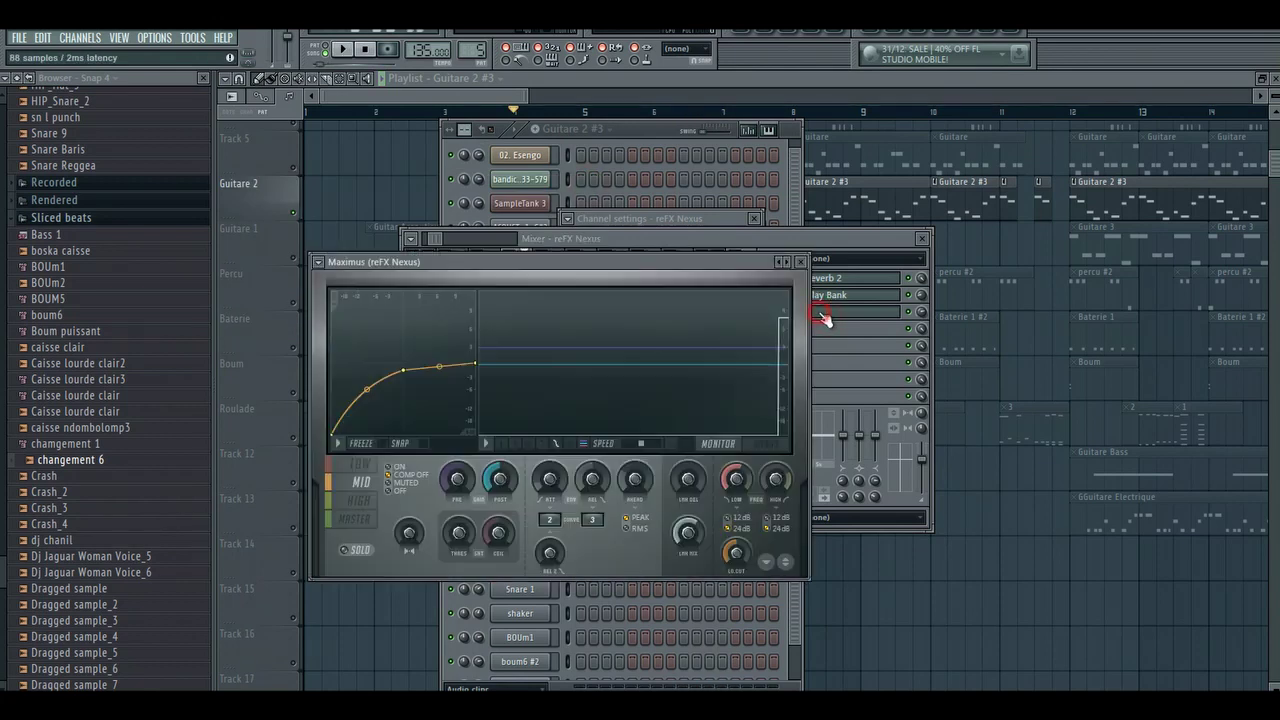
pyautogui.moveTo(744, 263); pyautogui.dragTo(762, 208)
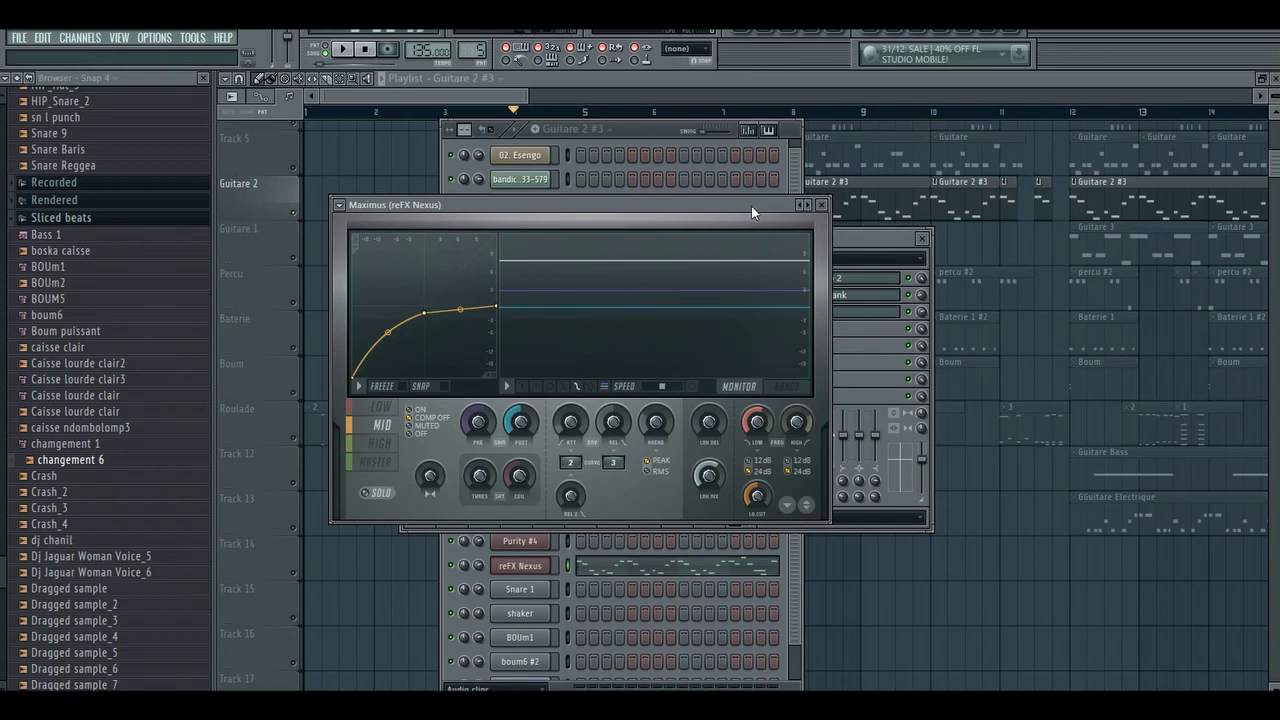
pyautogui.click(701, 218)
pyautogui.moveTo(684, 207); pyautogui.dragTo(702, 217)
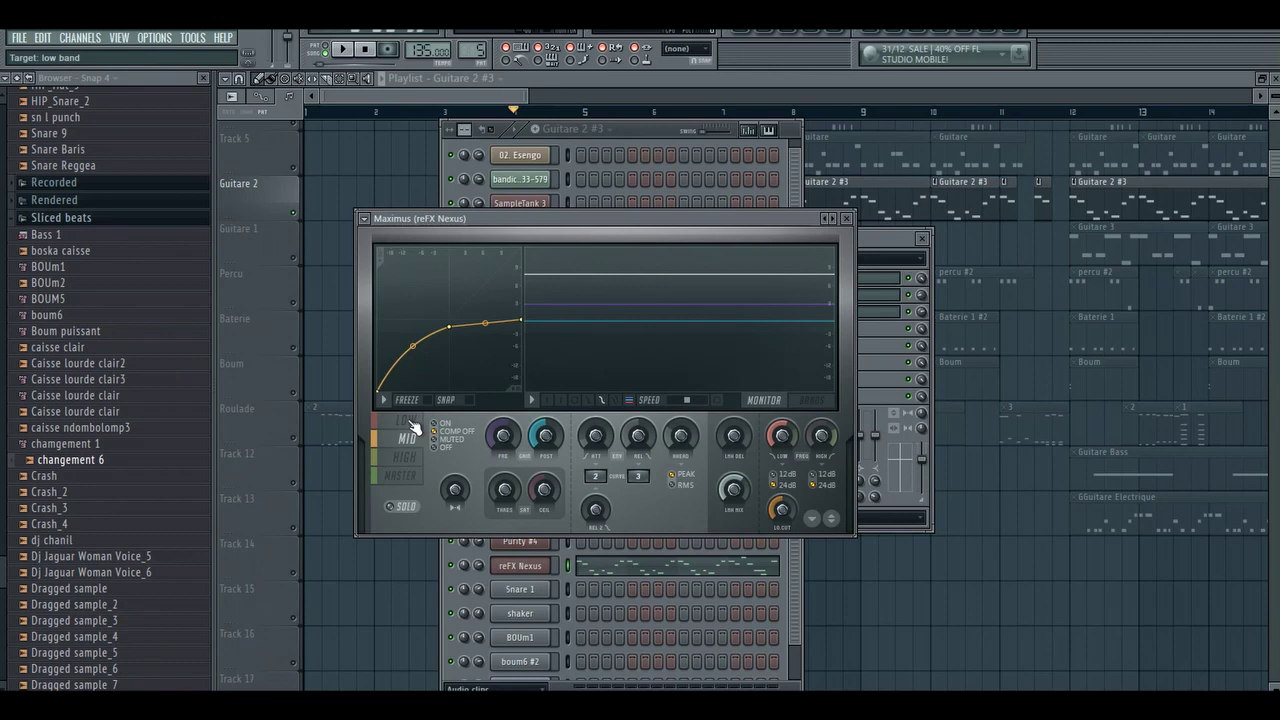
pyautogui.moveTo(527, 377); pyautogui.dragTo(424, 417)
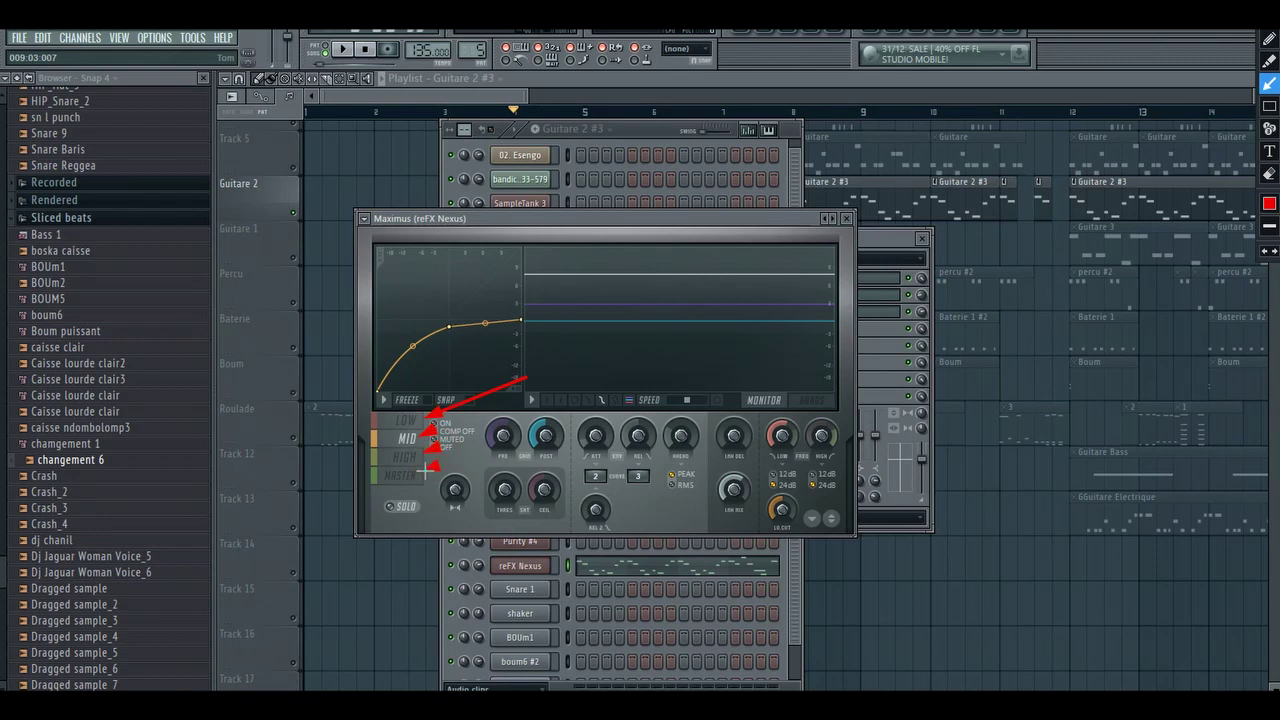
pyautogui.click(1269, 17)
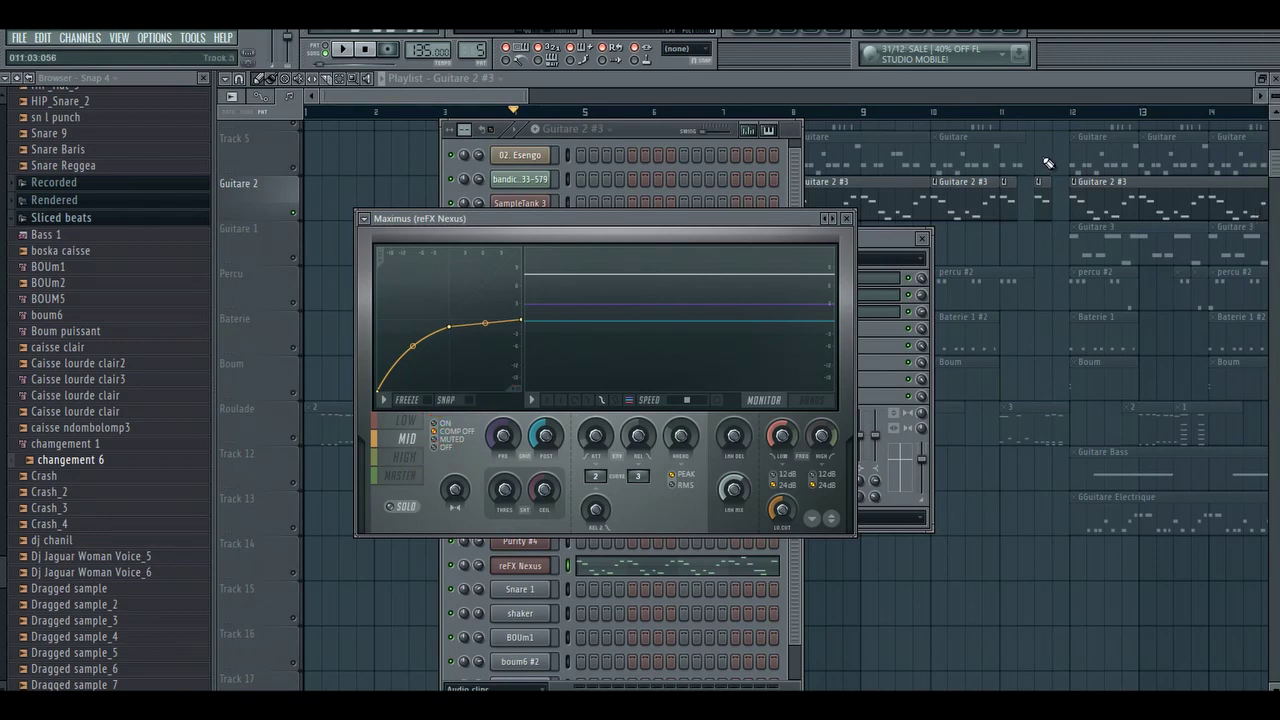
# Locate Maximus among the replacement effects for the third slot of the reFX Nexus track, without replacing anything
pyautogui.click(862, 236)
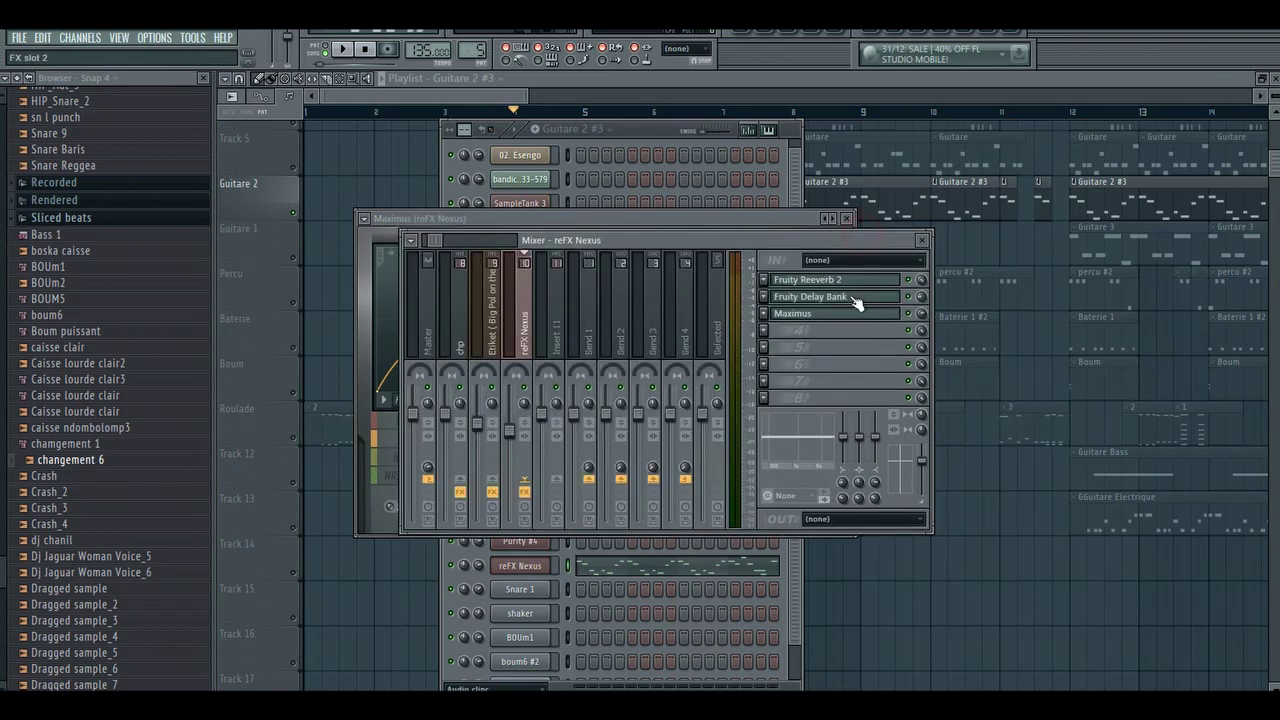
pyautogui.click(764, 314)
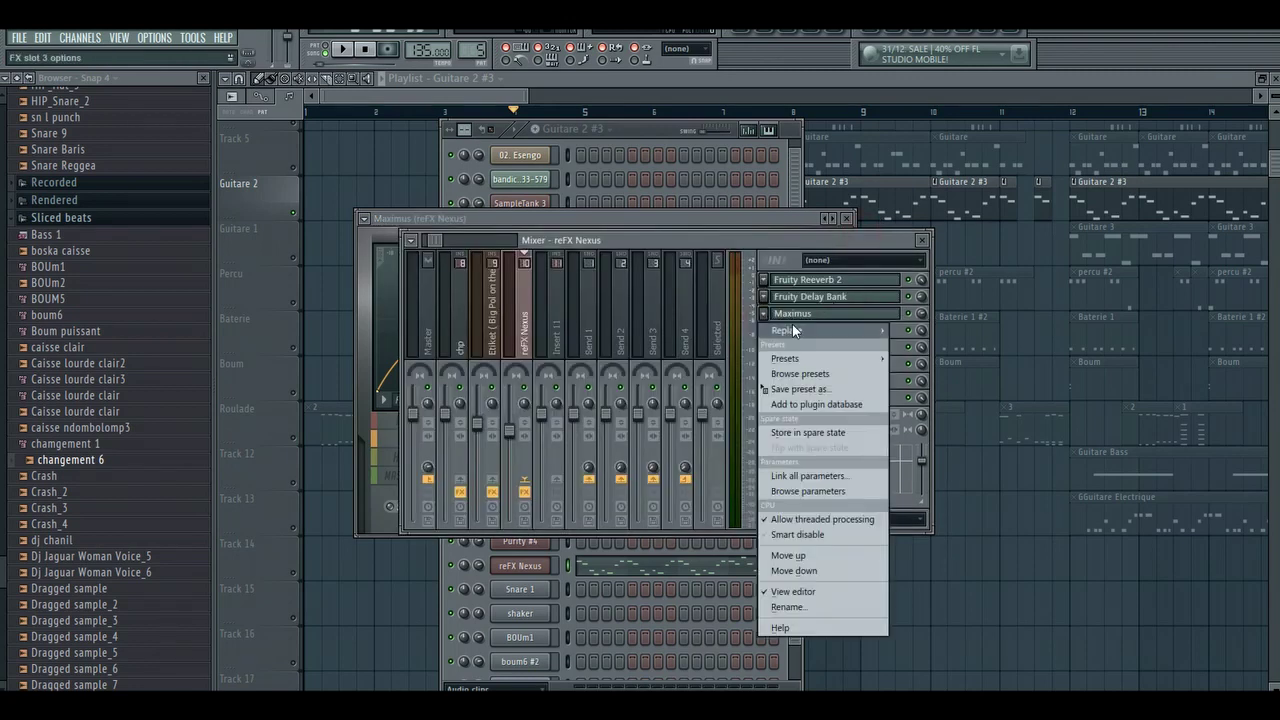
pyautogui.moveTo(793, 328)
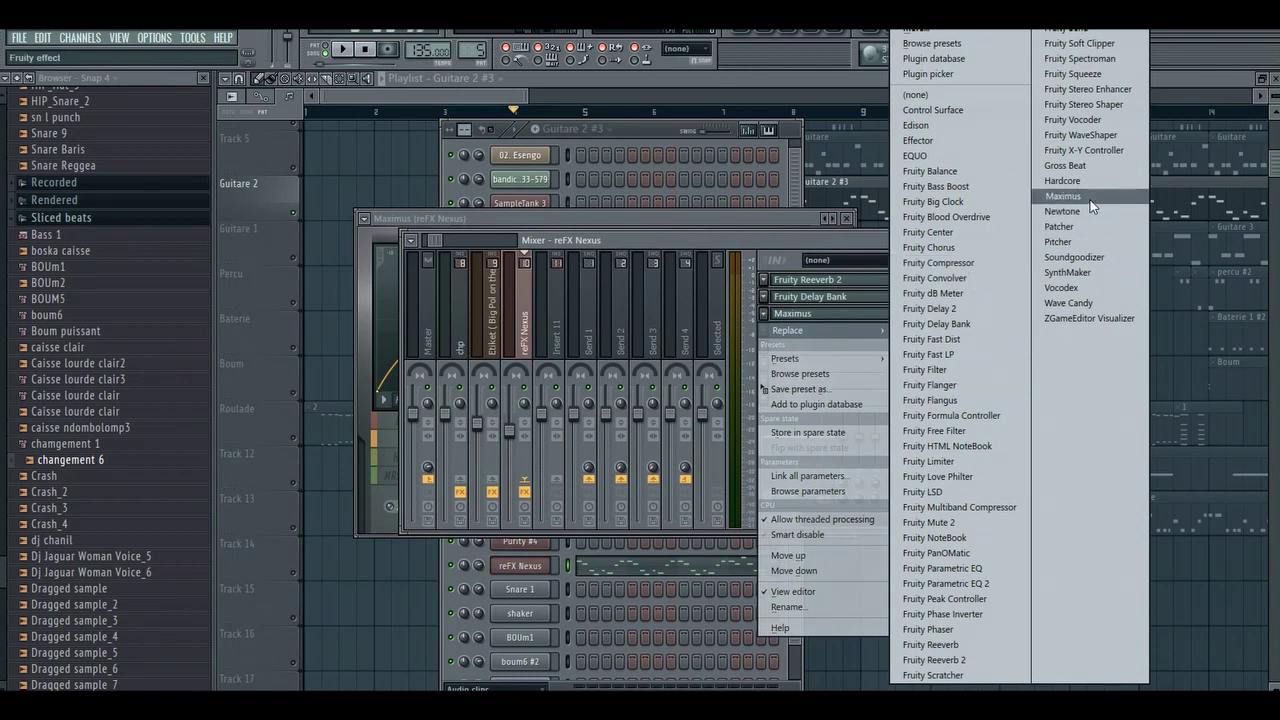
pyautogui.click(762, 242)
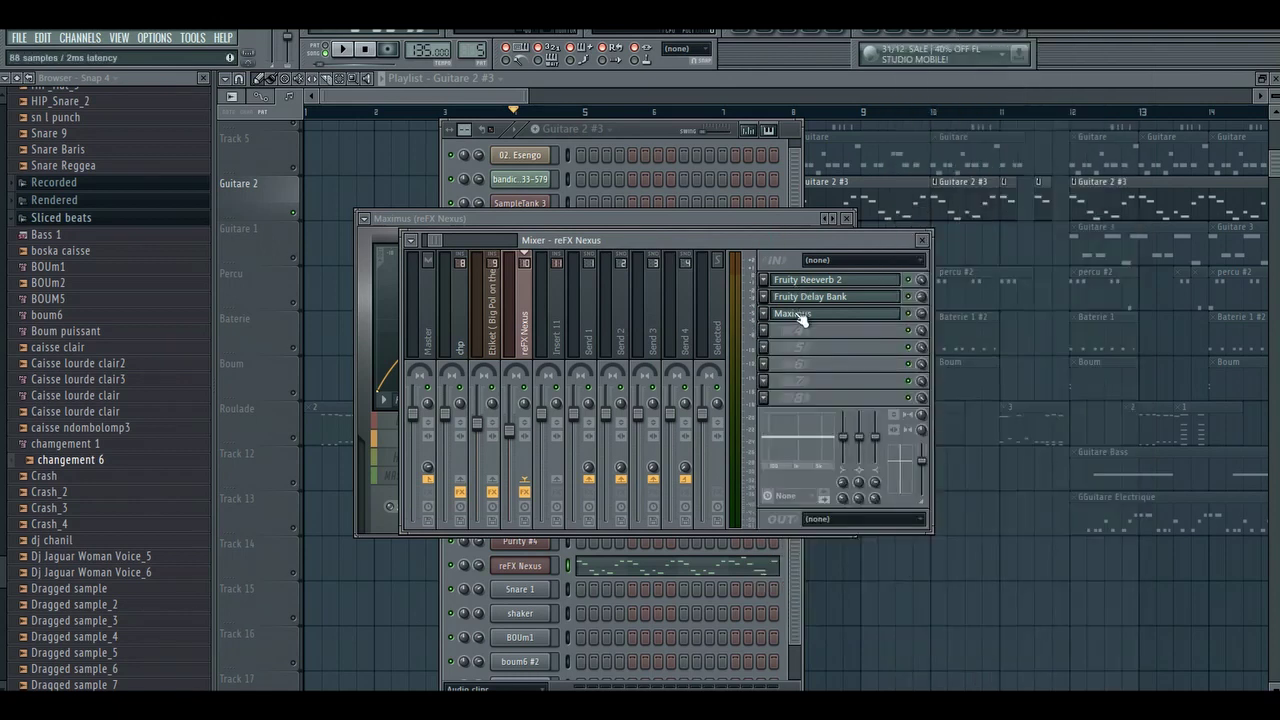
# Show the Maximus editor again and play the guitar pattern to hear its current sound
pyautogui.click(808, 313)
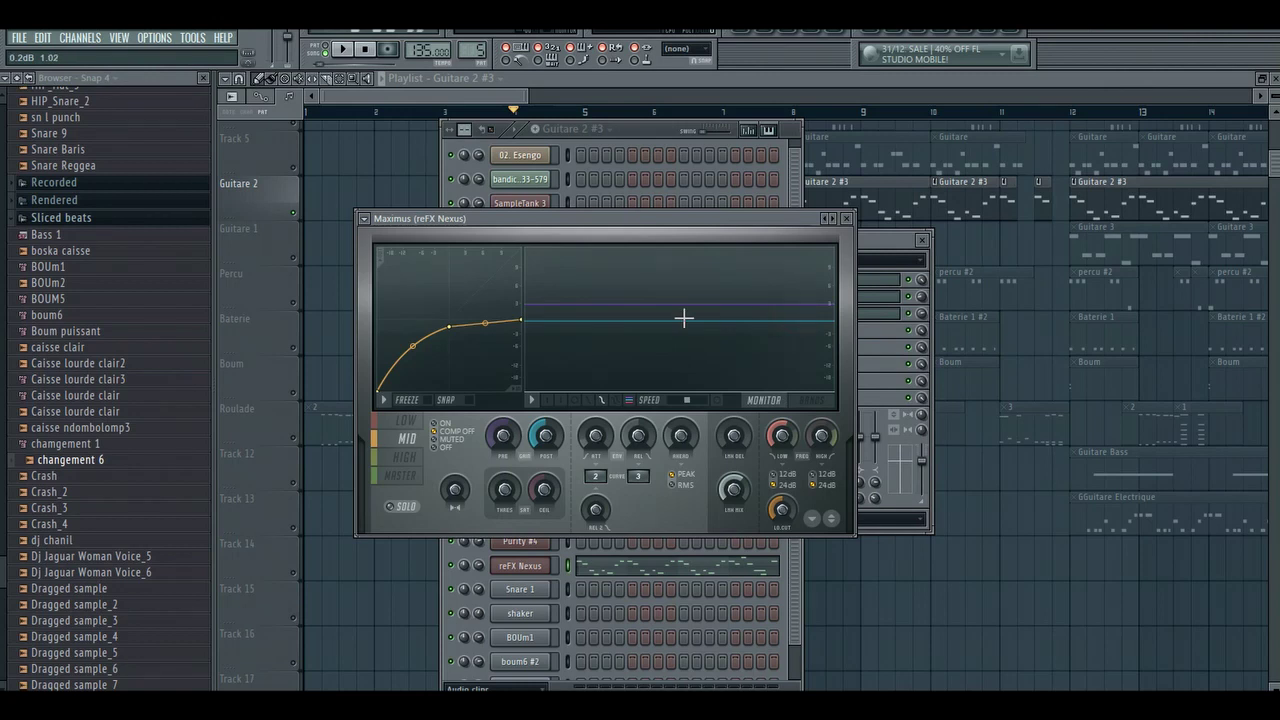
pyautogui.press('space')
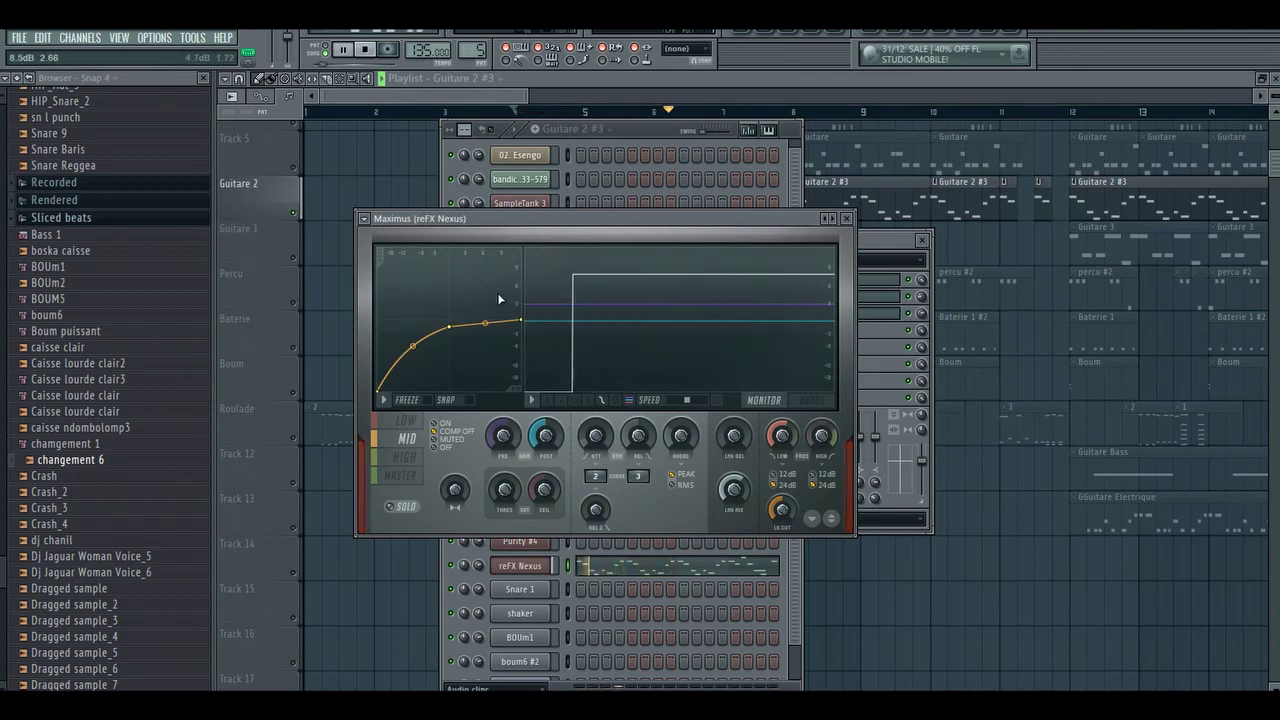
pyautogui.press('space')
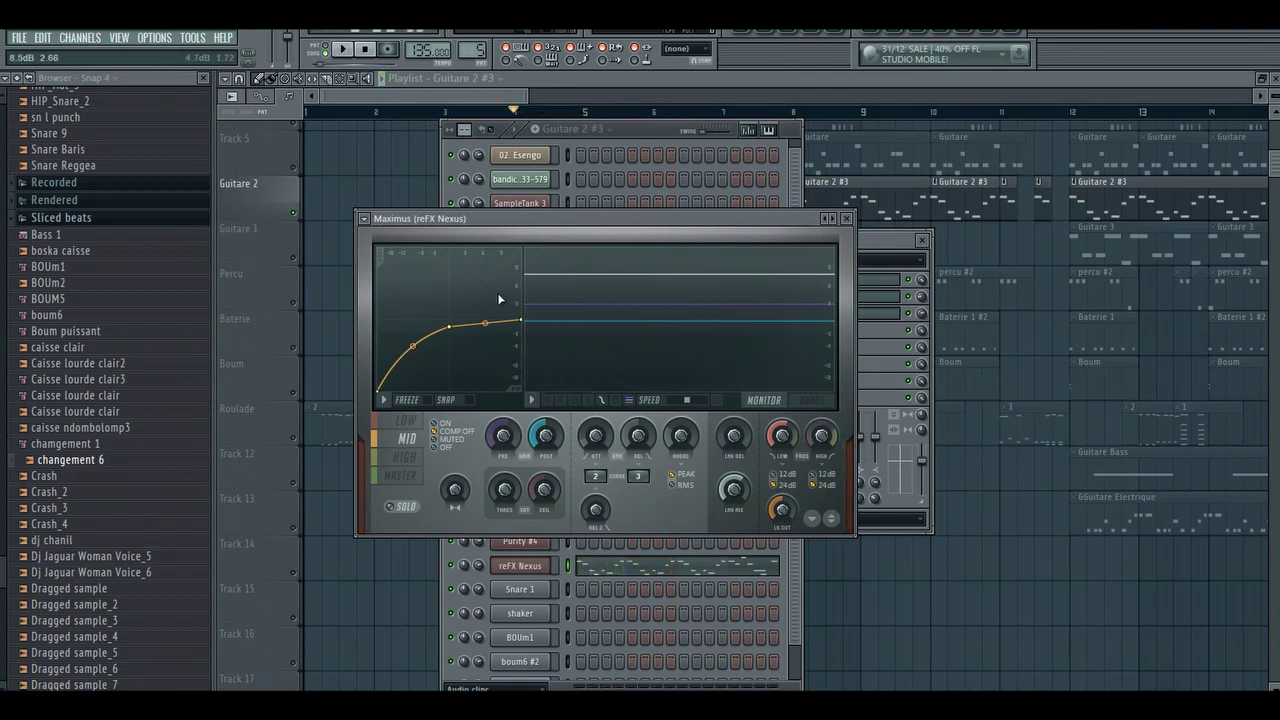
# Solo the low band in Maximus and raise its pre gain while listening to the guitar
pyautogui.click(406, 421)
pyautogui.press('space')
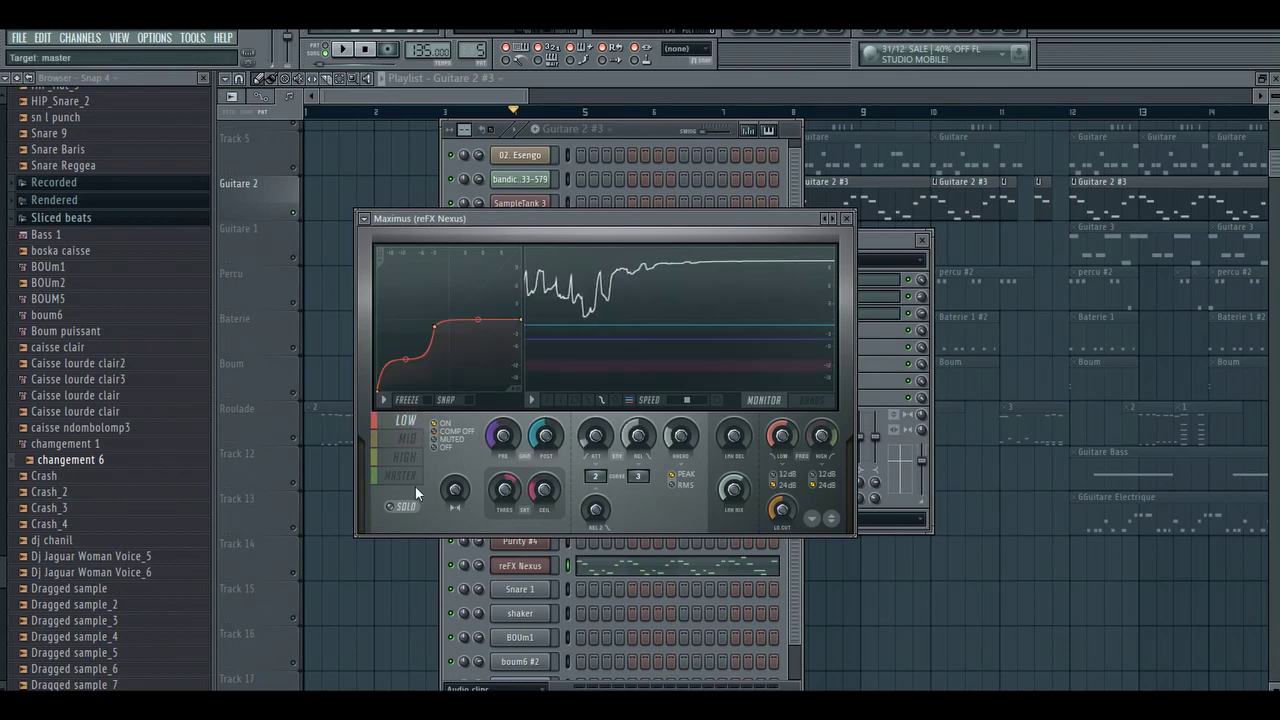
pyautogui.click(398, 508)
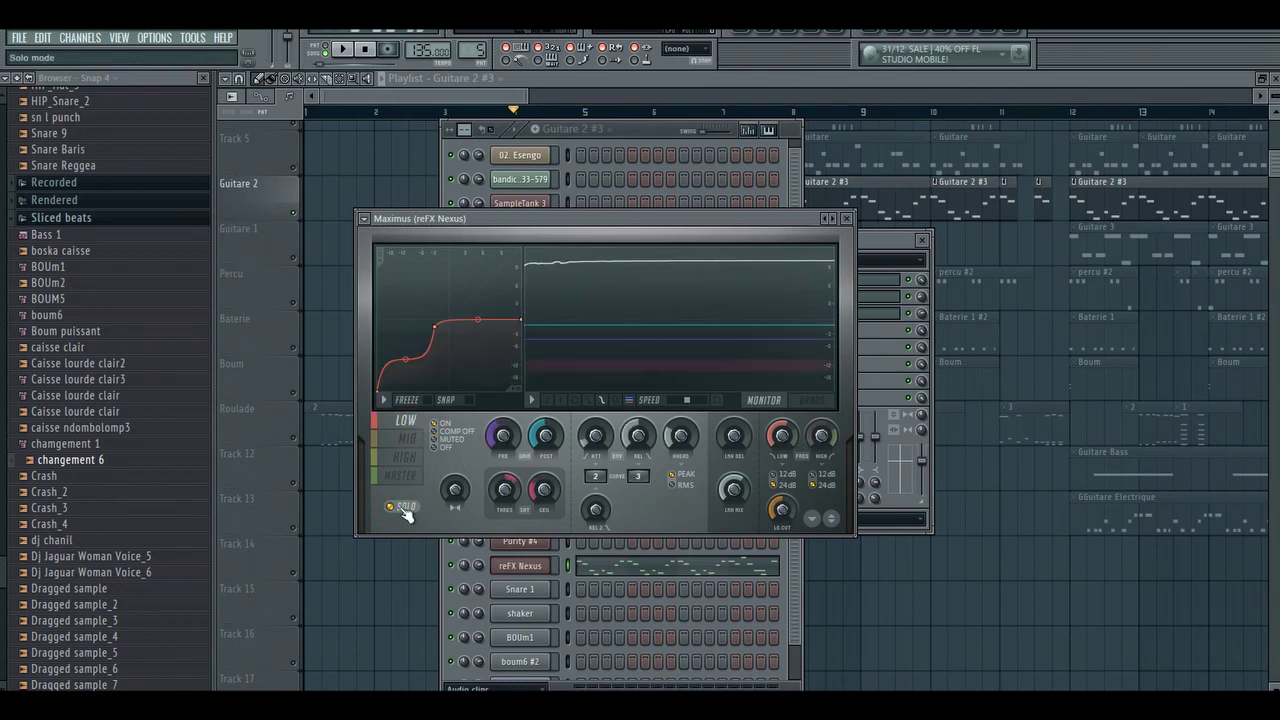
pyautogui.press('space')
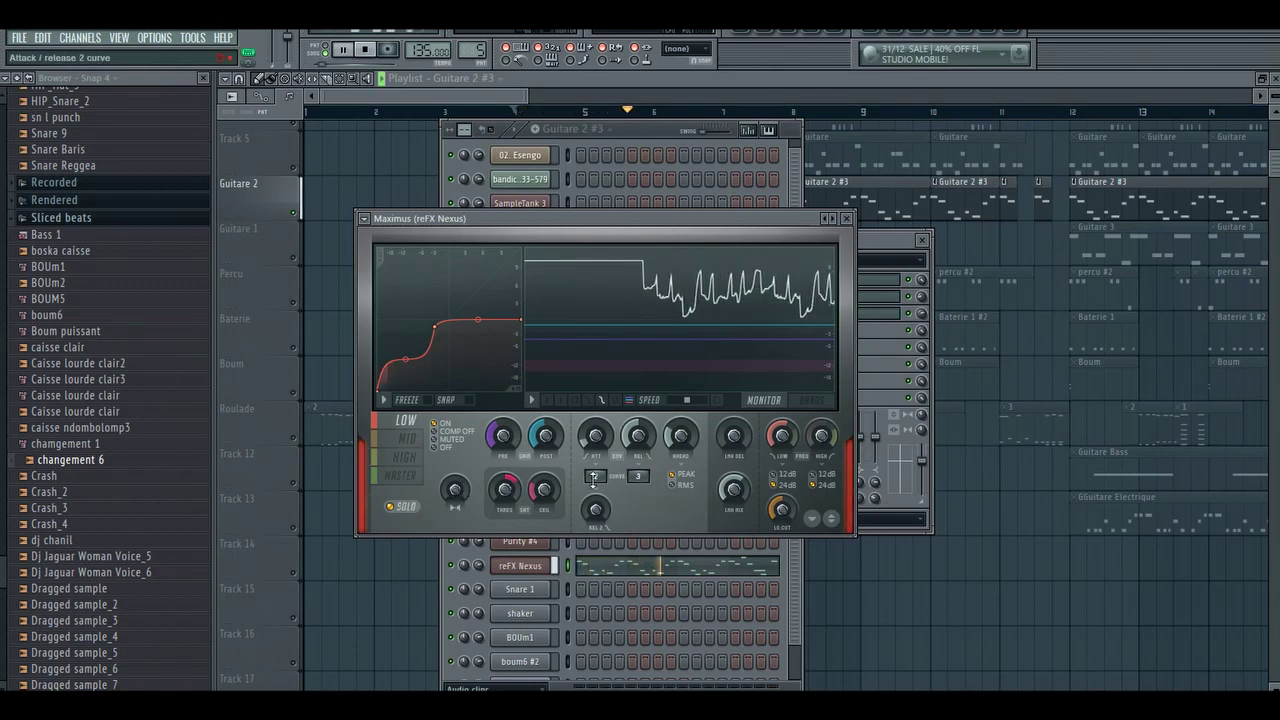
pyautogui.moveTo(501, 437)
pyautogui.mouseDown()
pyautogui.moveTo(501, 540)
pyautogui.moveTo(504, 434)
pyautogui.mouseUp()
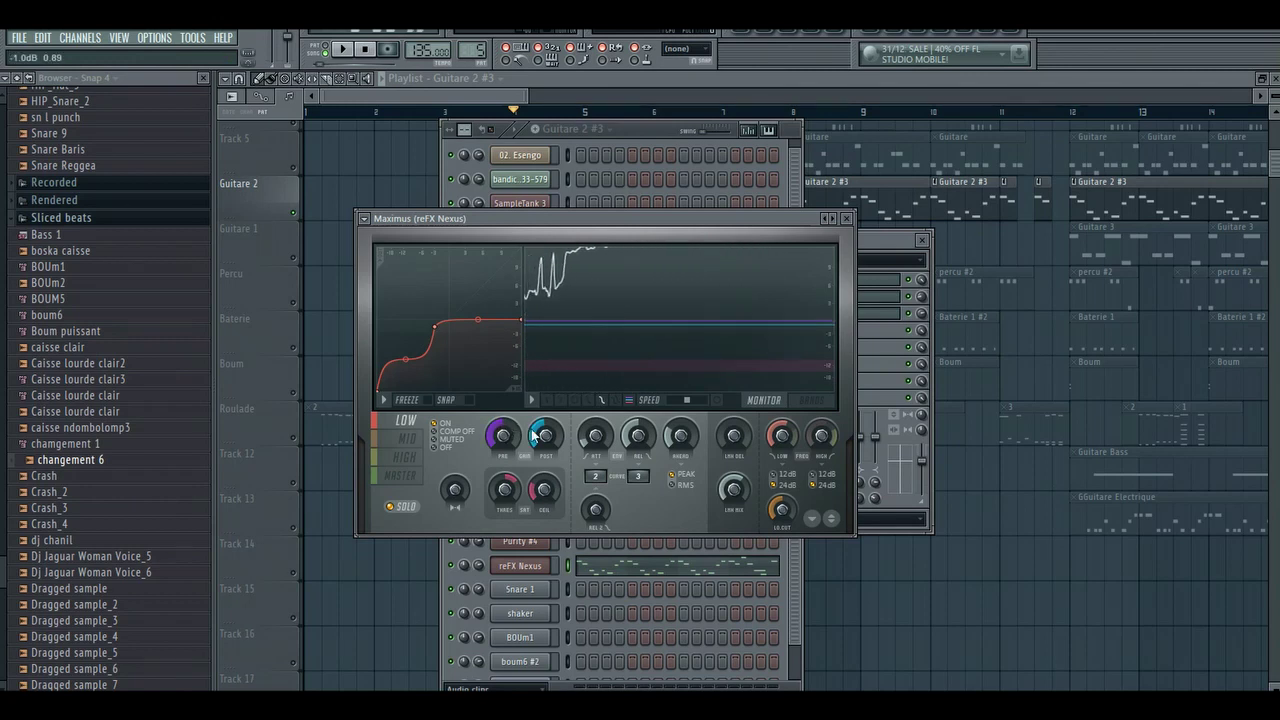
# Switch Maximus to the mid band and lower its pre gain during playback
pyautogui.click(412, 440)
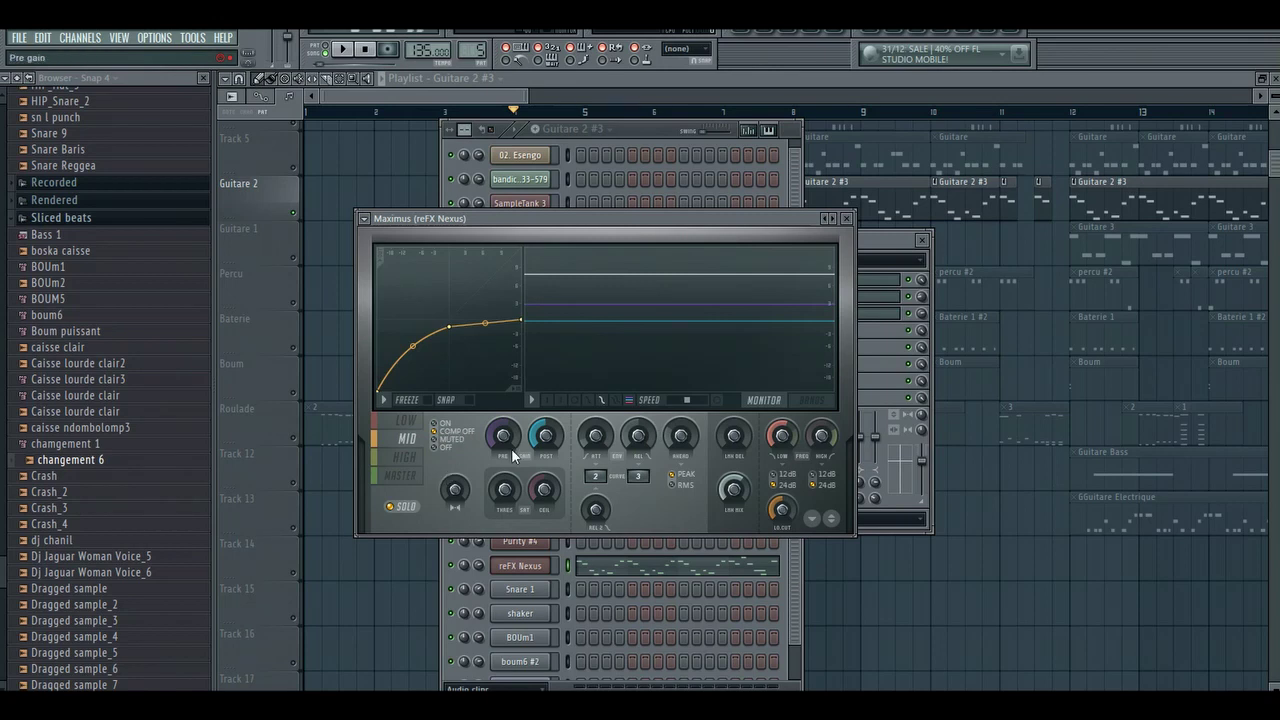
pyautogui.press('space')
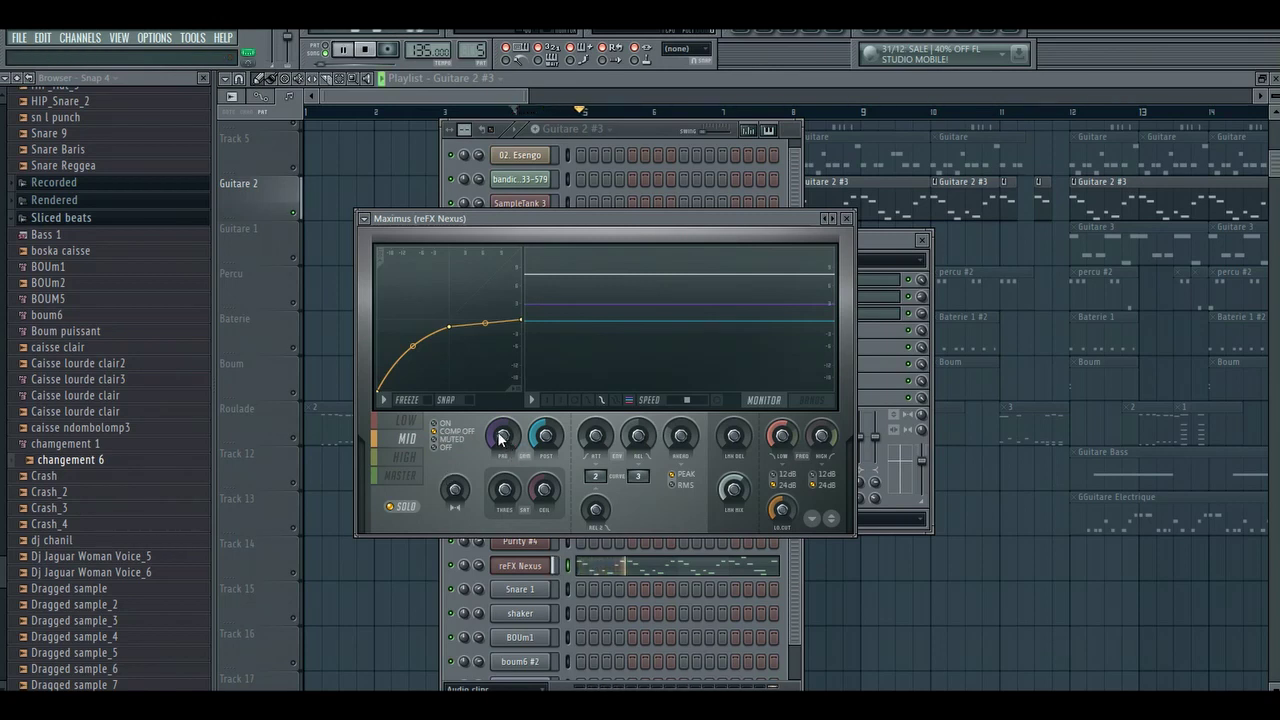
pyautogui.moveTo(499, 434); pyautogui.dragTo(499, 464)
pyautogui.press('space')
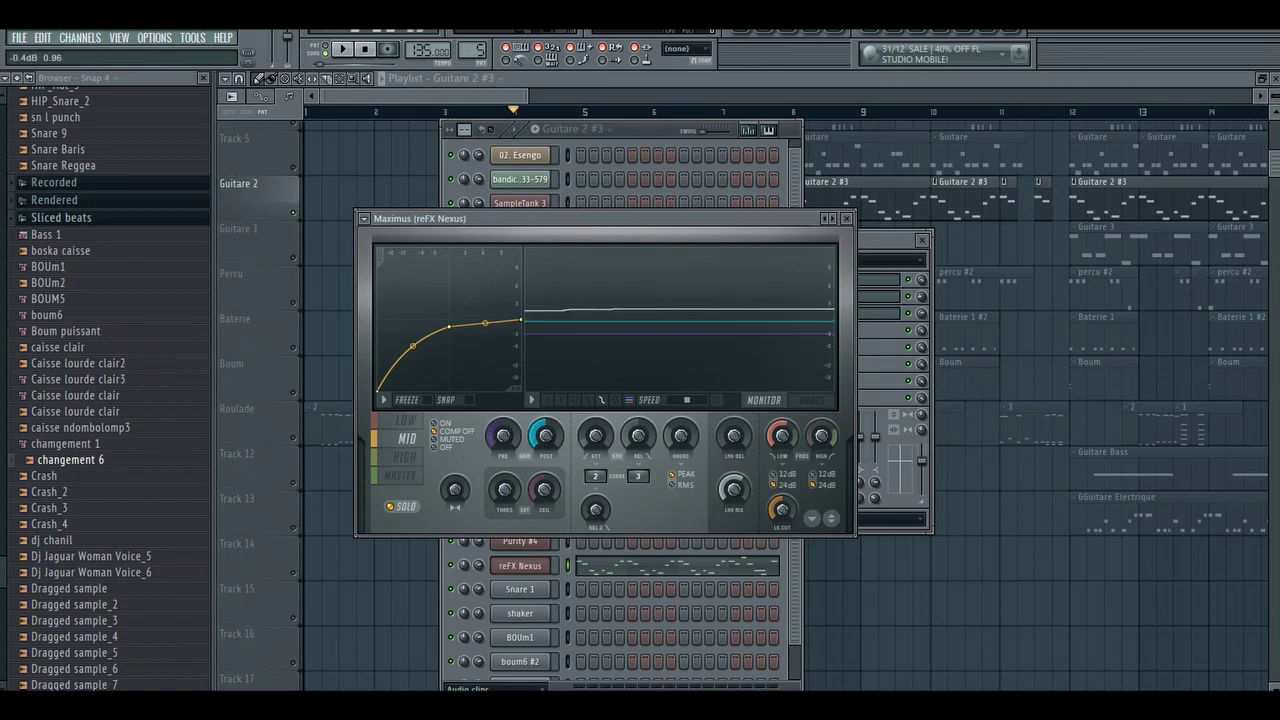
# Set the mid band's post gain to -1.7 dB and listen to the result
pyautogui.moveTo(545, 440); pyautogui.dragTo(541, 437)
pyautogui.press('space')
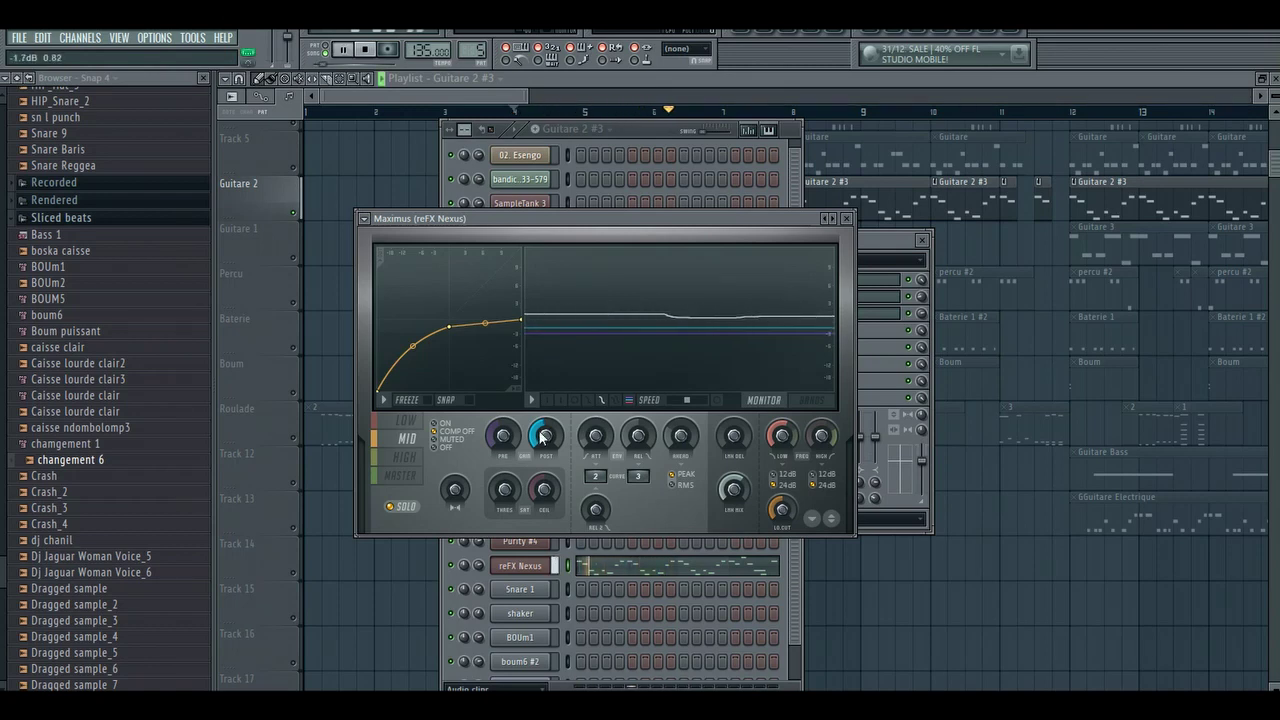
pyautogui.press('space')
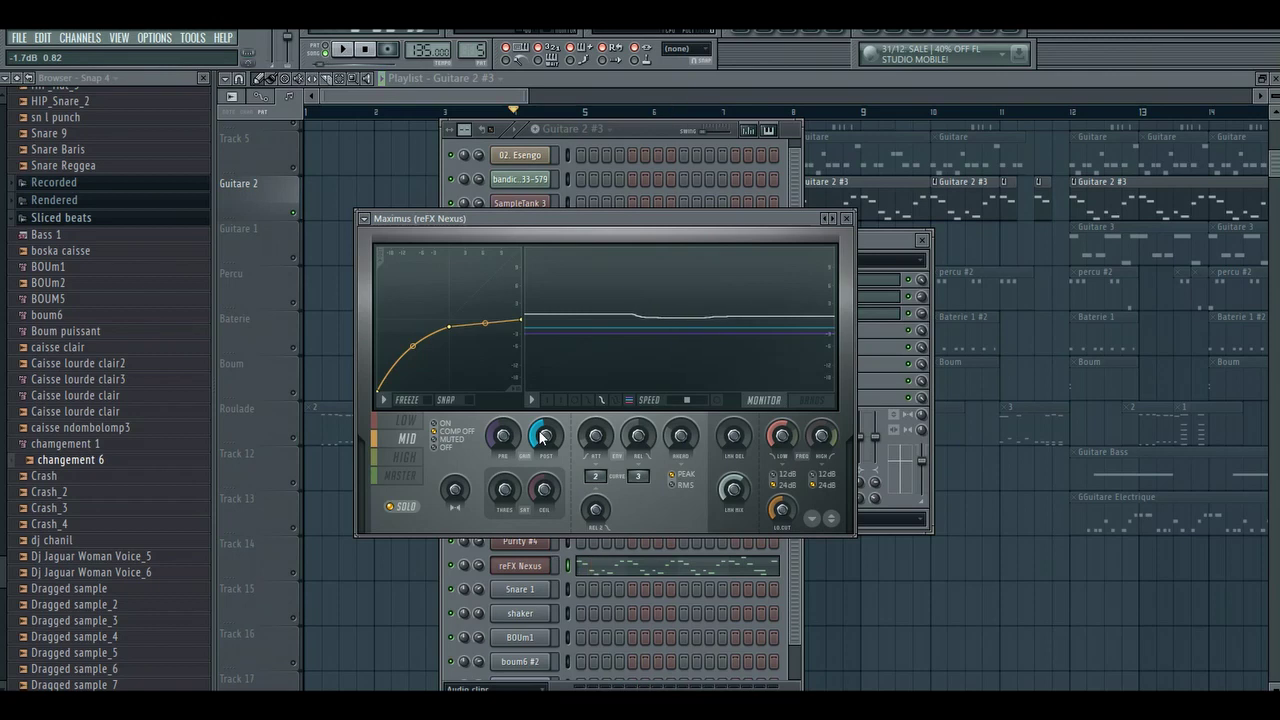
# Switch Maximus to the high band, lower its pre gain to 0.2 dB and listen to the guitar
pyautogui.click(406, 457)
pyautogui.press('space')
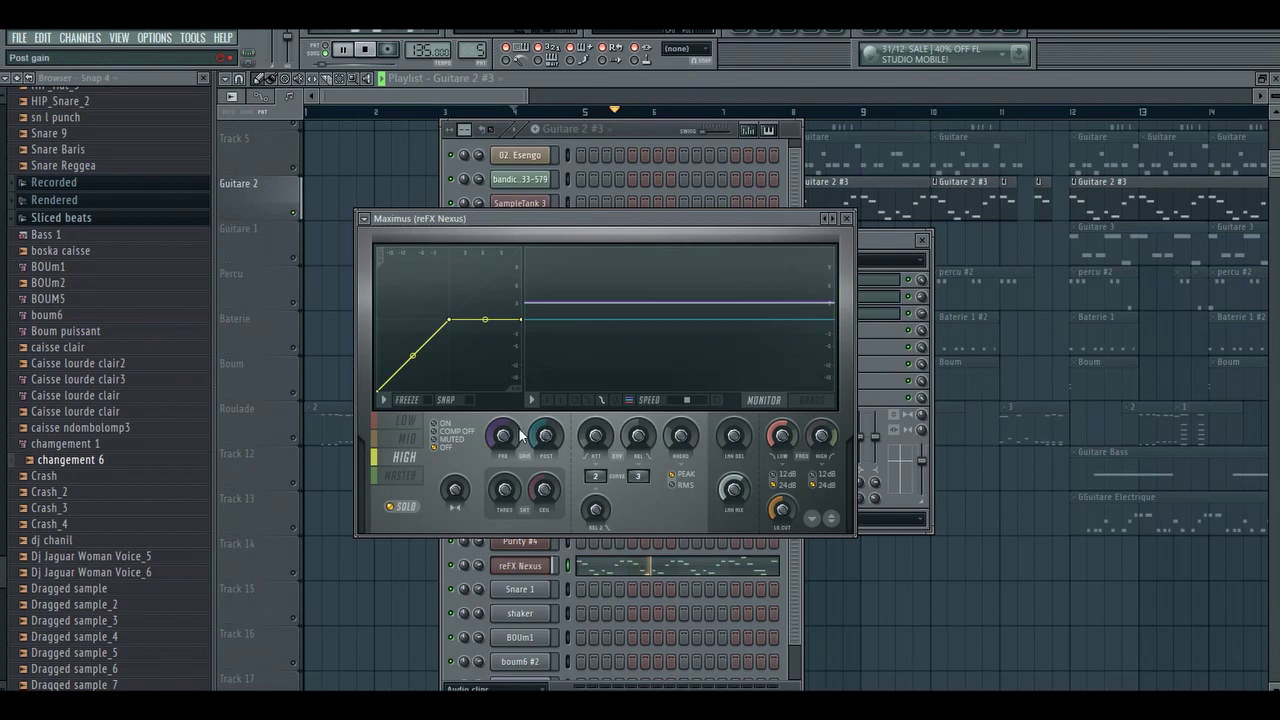
pyautogui.moveTo(545, 437); pyautogui.dragTo(507, 428)
pyautogui.press('space')
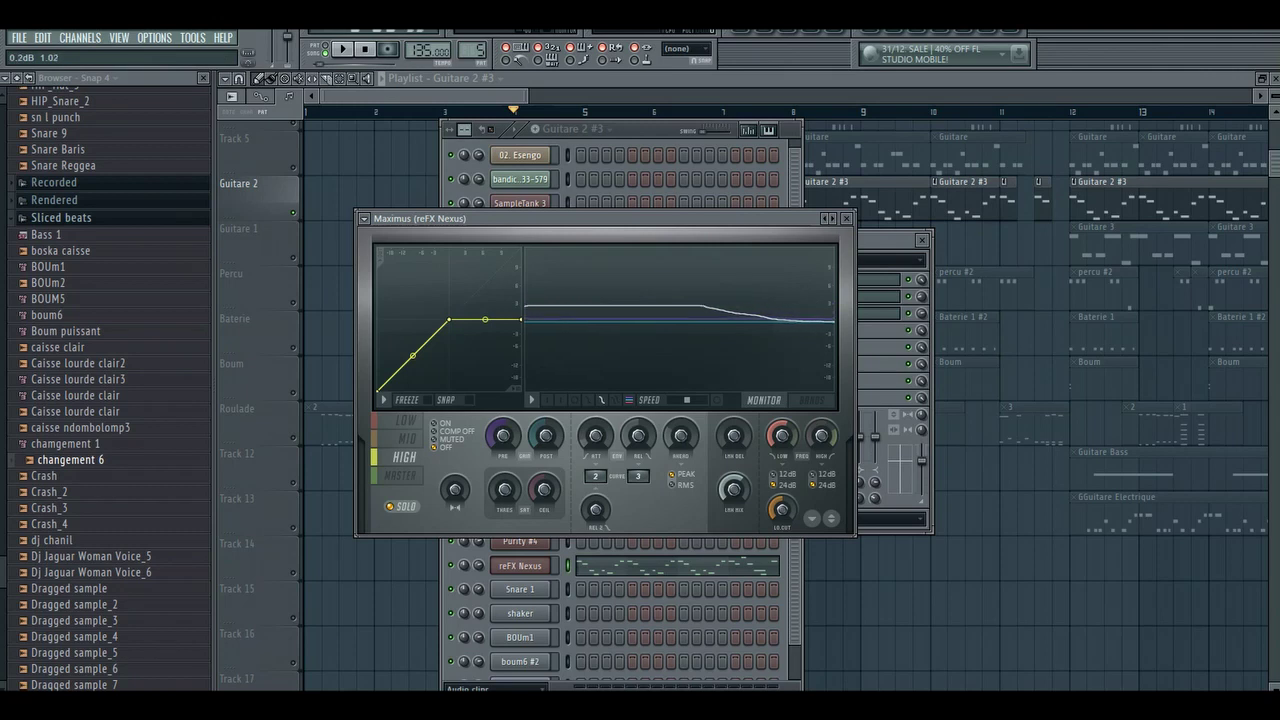
pyautogui.press('space')
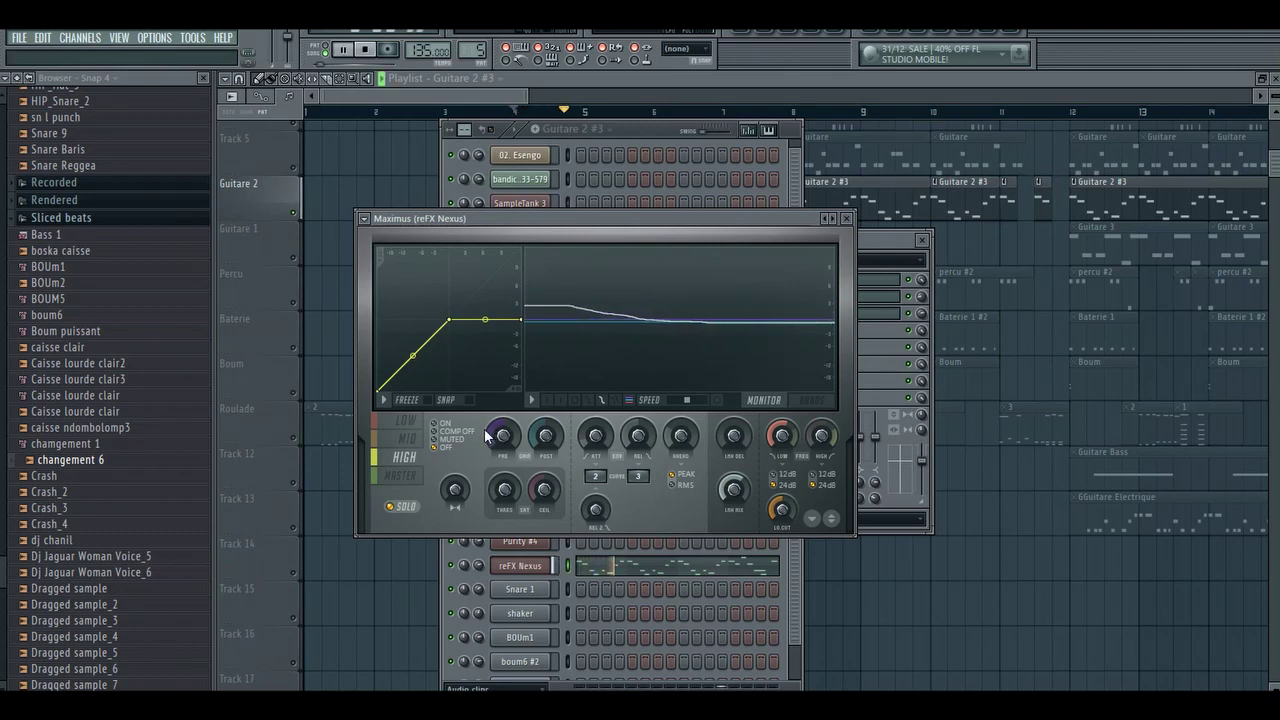
pyautogui.press('space')
# Turn off solo mode in Maximus and play the guitar with all bands together
pyautogui.click(400, 507)
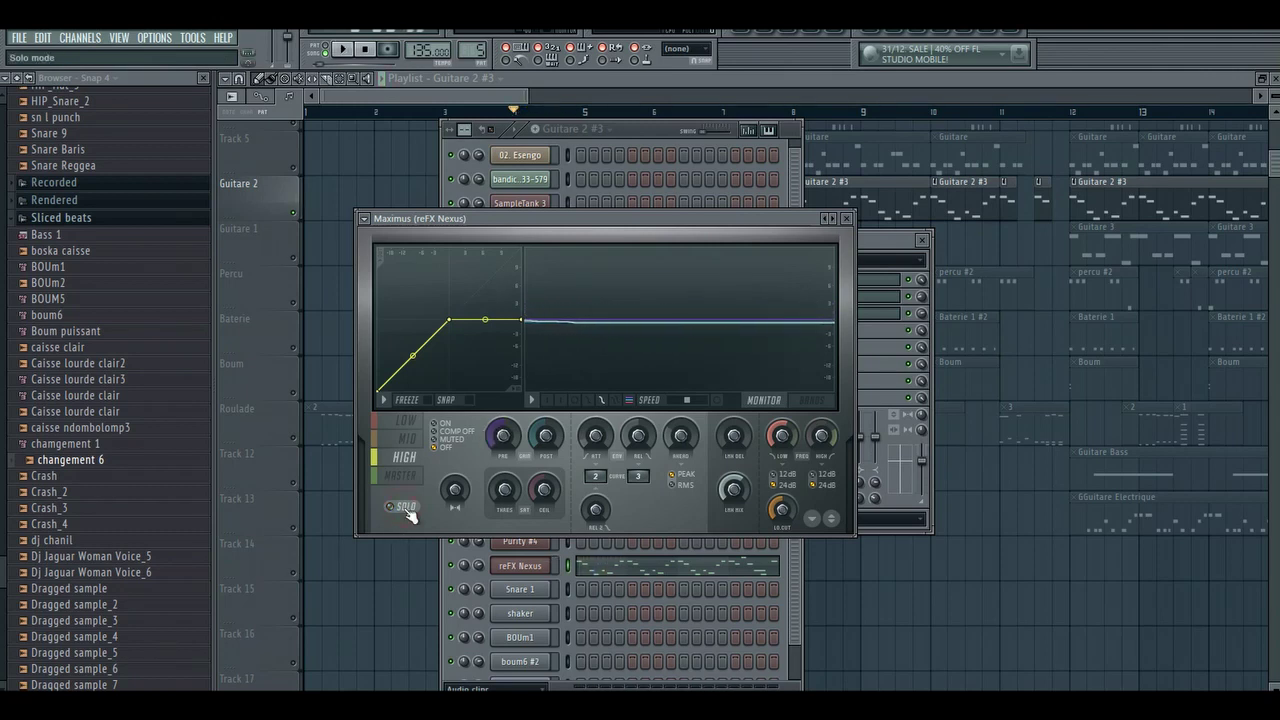
pyautogui.press('space')
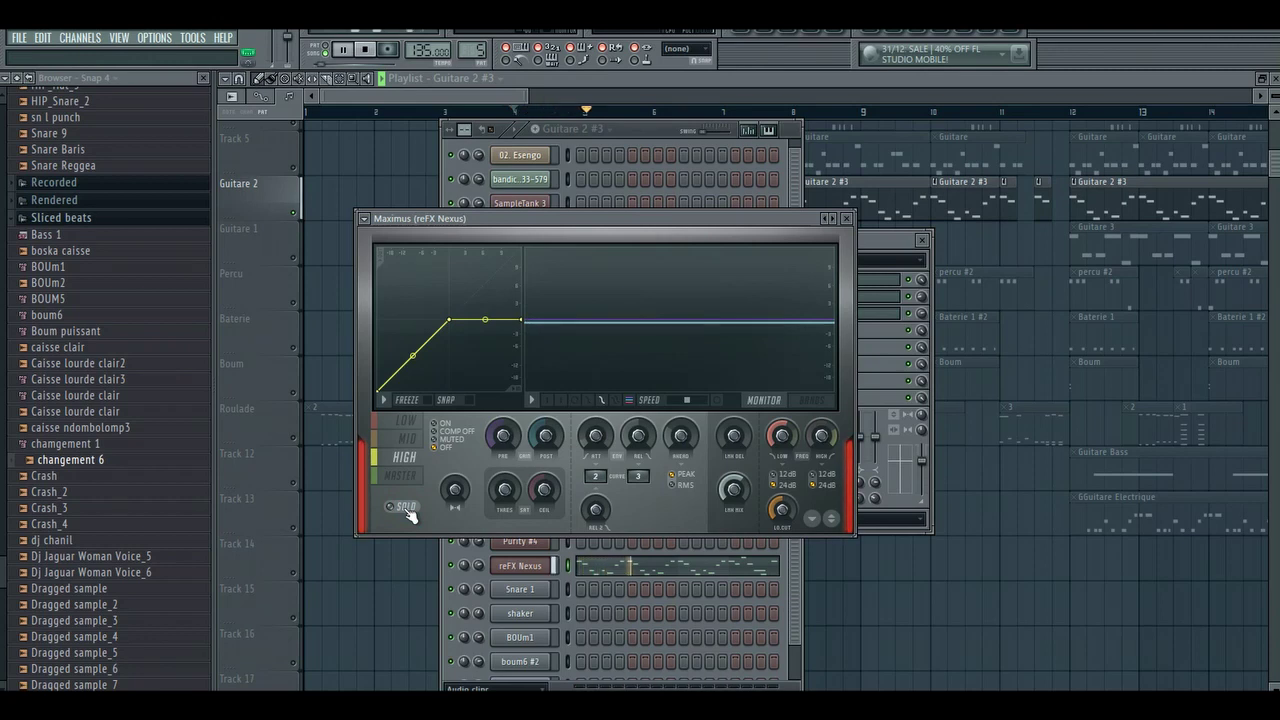
pyautogui.press('space')
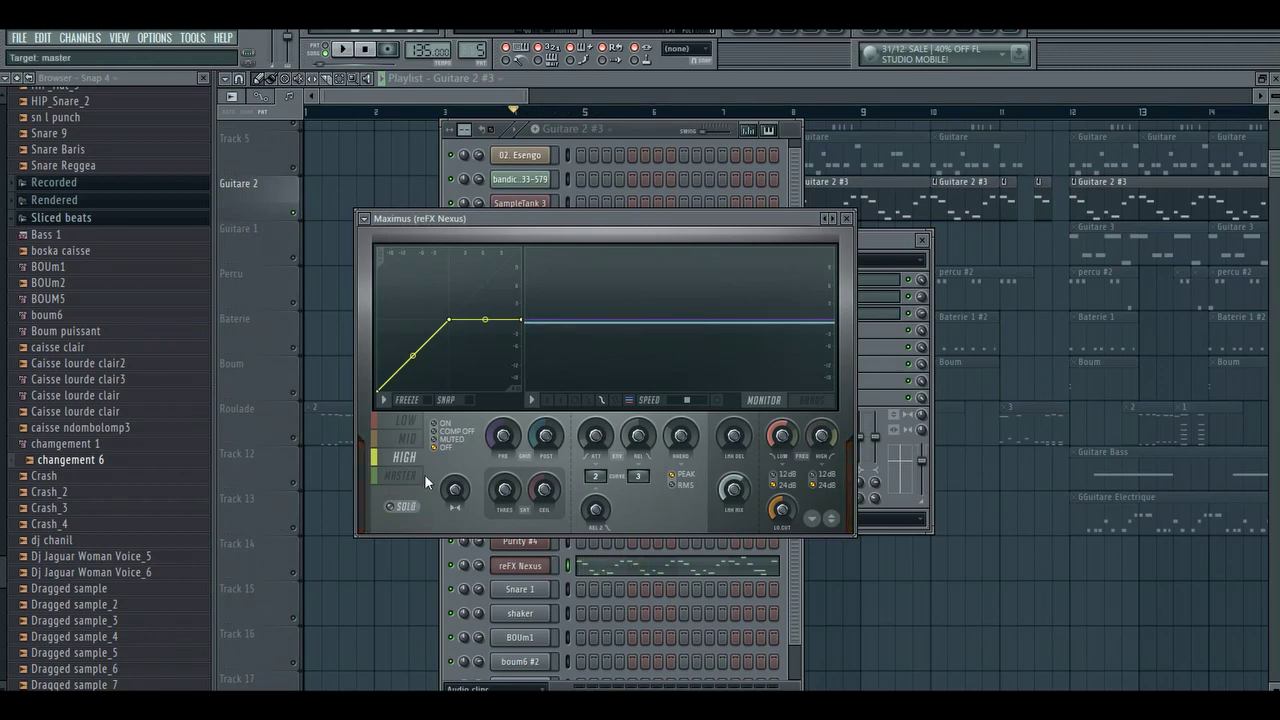
# Set the master pre gain to 4.3 dB, and lower the high band's pre gain and set its post gain to -3.8 dB during playback
pyautogui.click(418, 478)
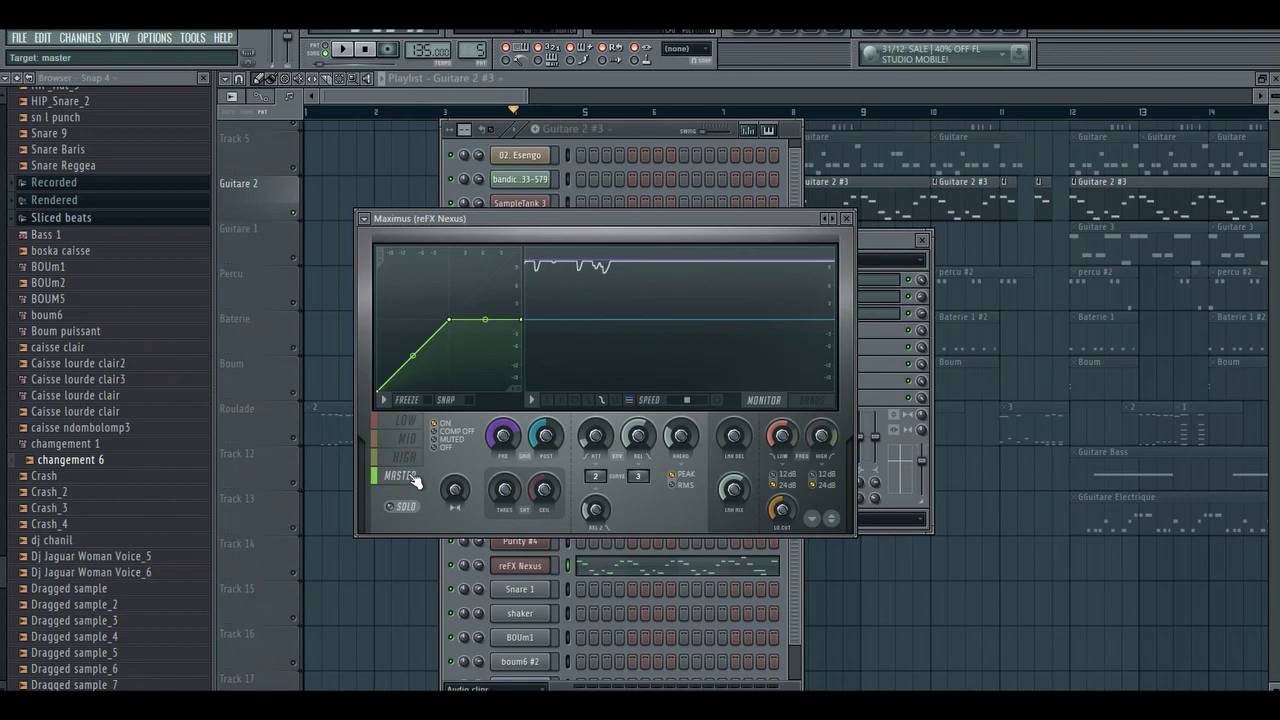
pyautogui.press('space')
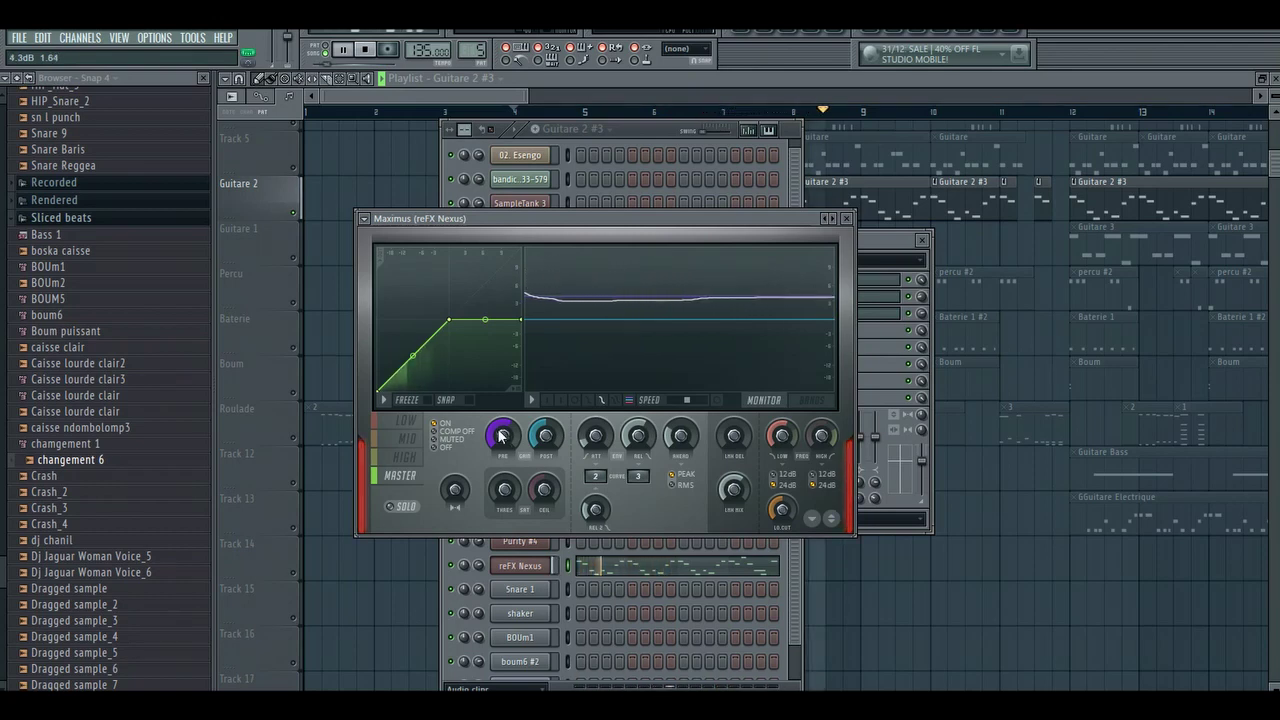
pyautogui.click(405, 457)
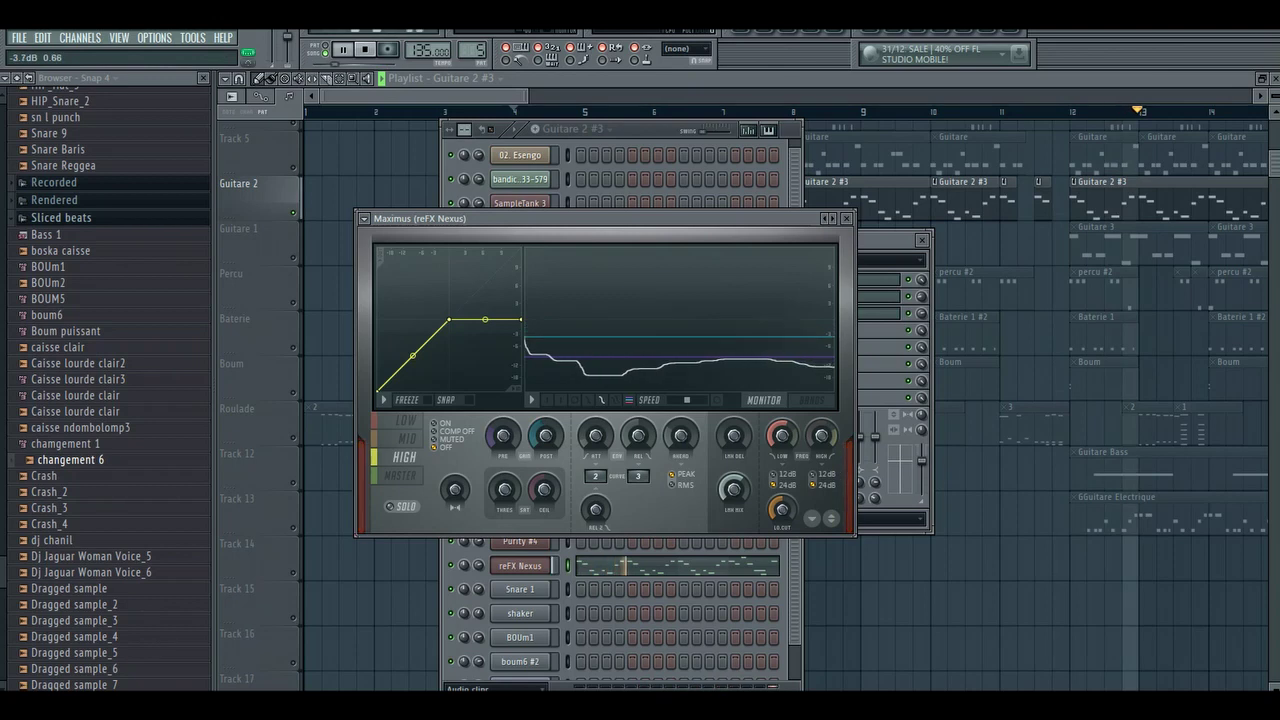
pyautogui.press('space')
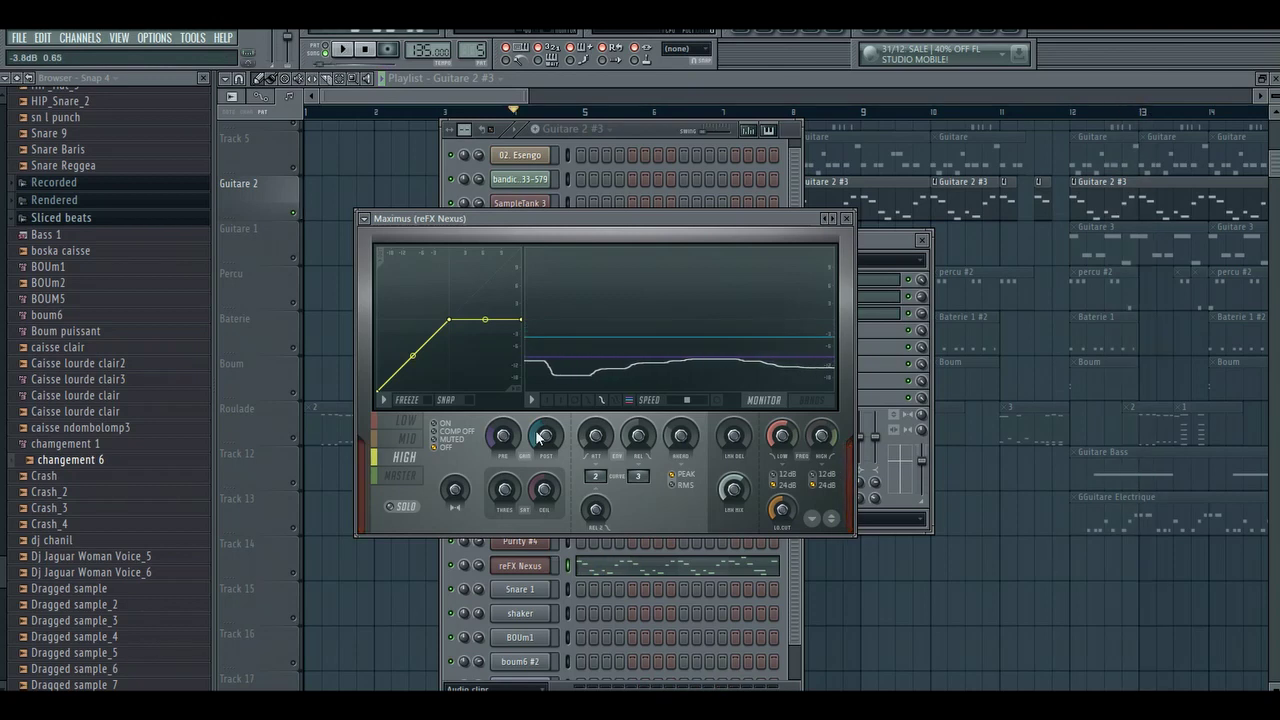
# Lower the mid band's pre gain, set its post gain to -4.5 dB and listen to the guitar
pyautogui.click(408, 442)
pyautogui.moveTo(502, 435); pyautogui.dragTo(502, 445)
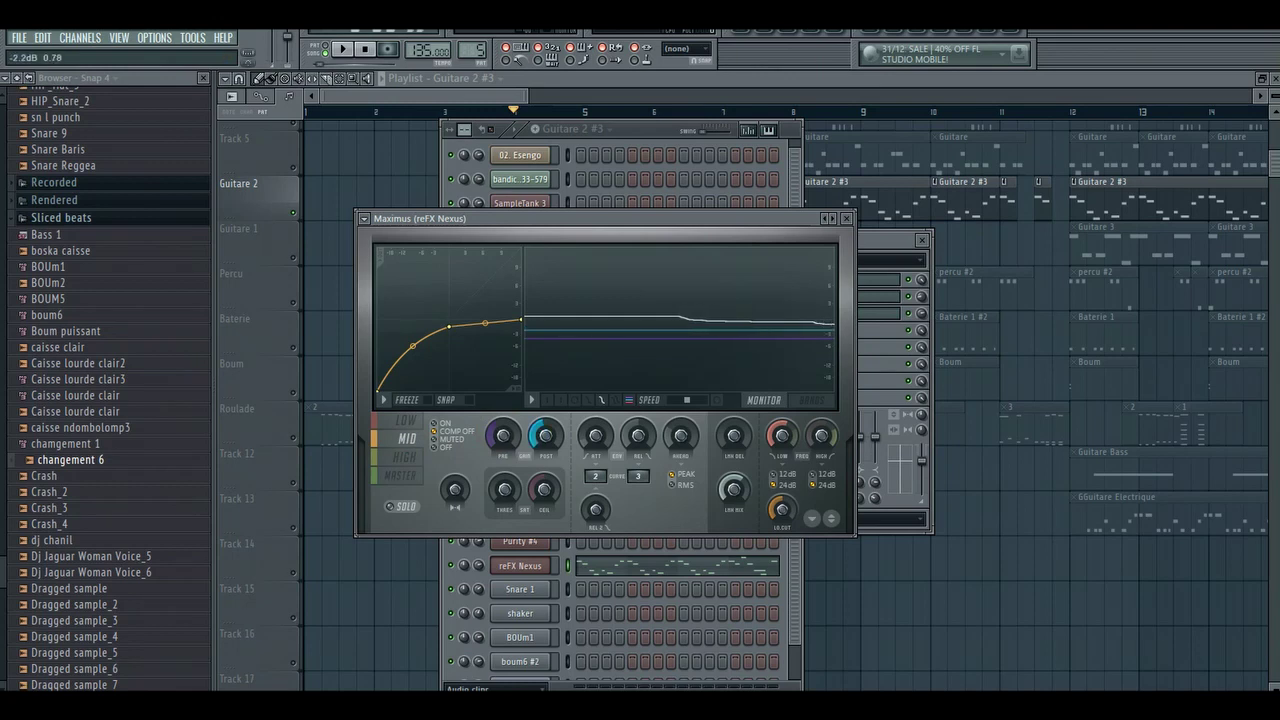
pyautogui.press('space')
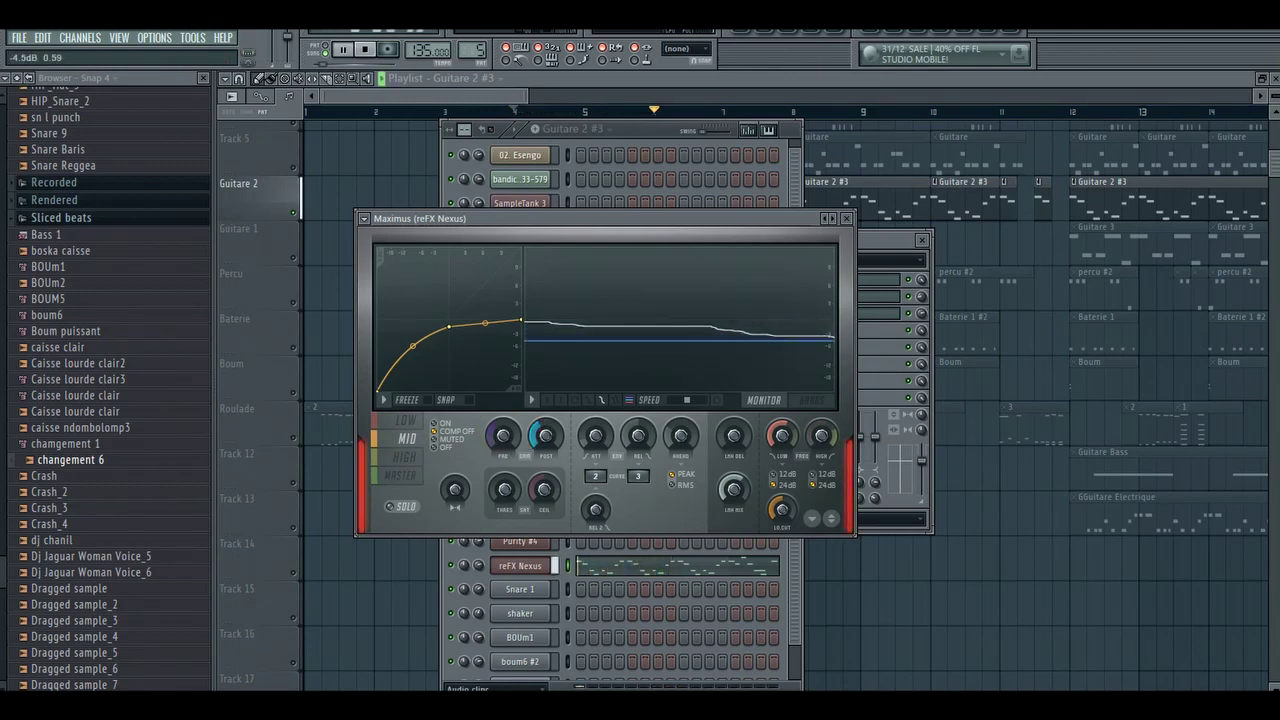
pyautogui.press('space')
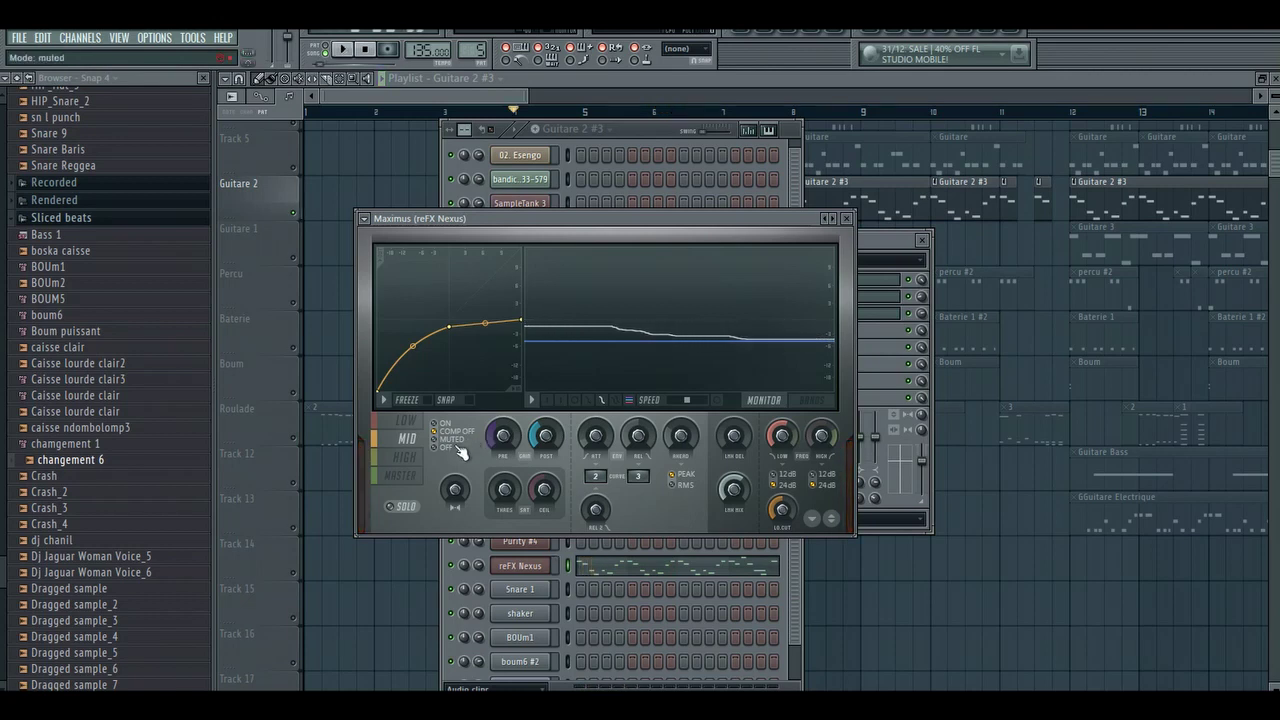
# Lower the low band's pre gain and set the low crossover frequency to 97 Hz while the guitar plays
pyautogui.click(406, 420)
pyautogui.moveTo(504, 431); pyautogui.dragTo(532, 455)
pyautogui.press('space')
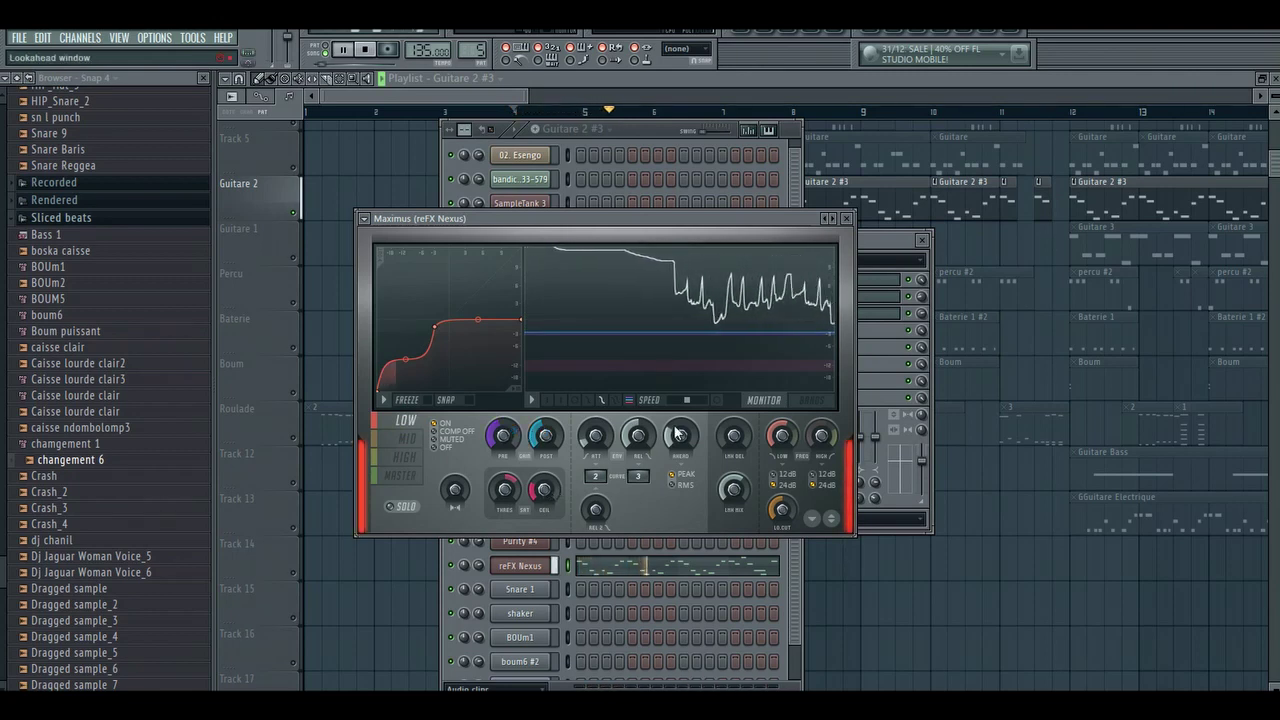
pyautogui.moveTo(775, 437); pyautogui.dragTo(775, 469)
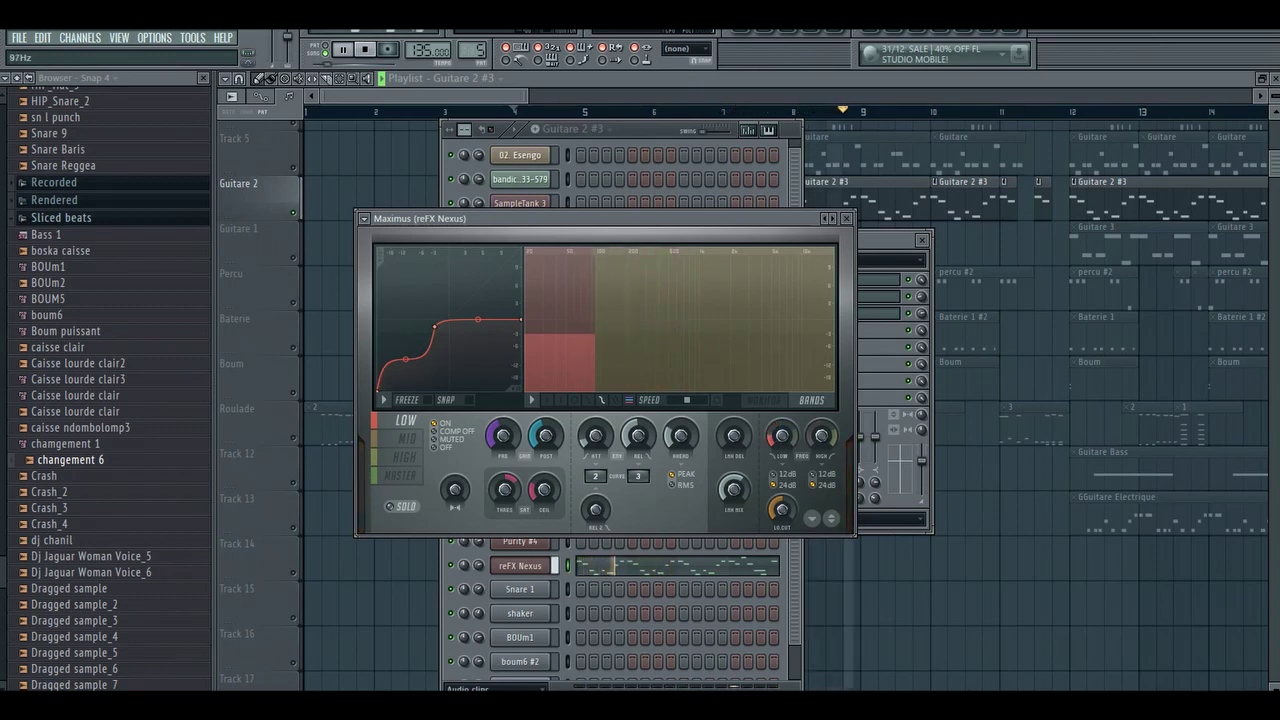
pyautogui.press('space')
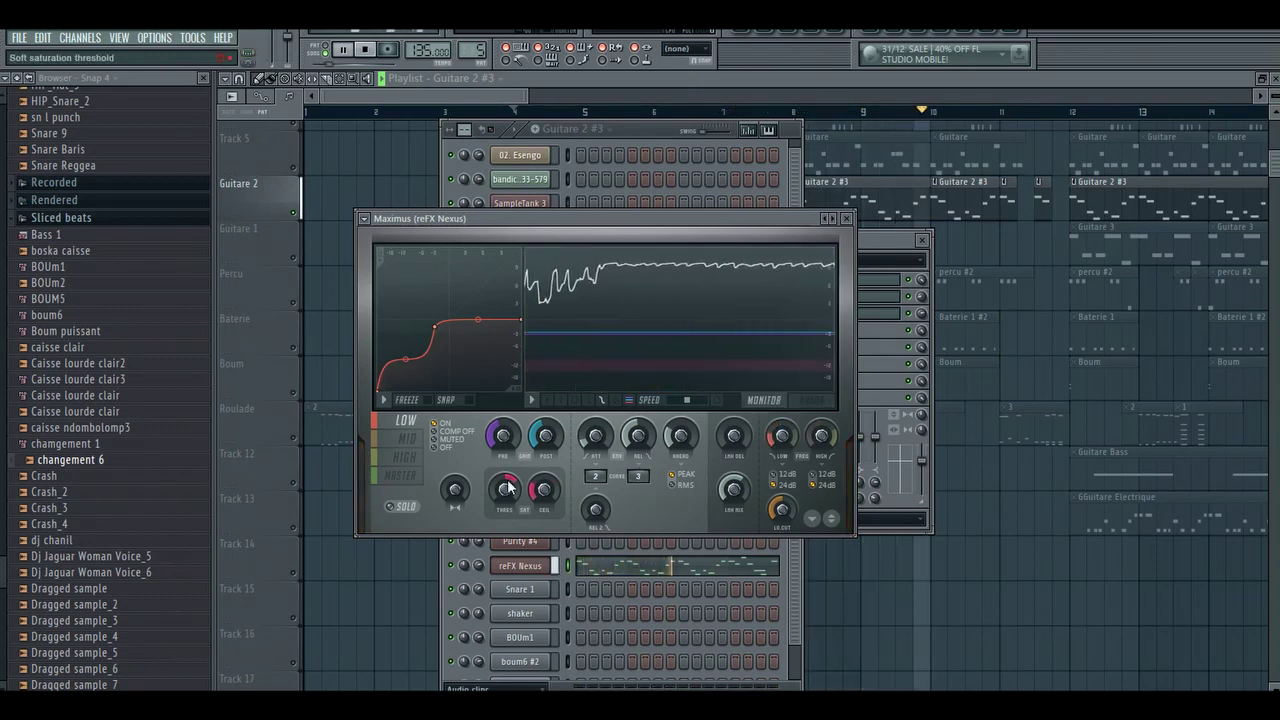
# Raise the master pre gain during playback and set the low band's pre gain to 0.9 dB
pyautogui.click(410, 480)
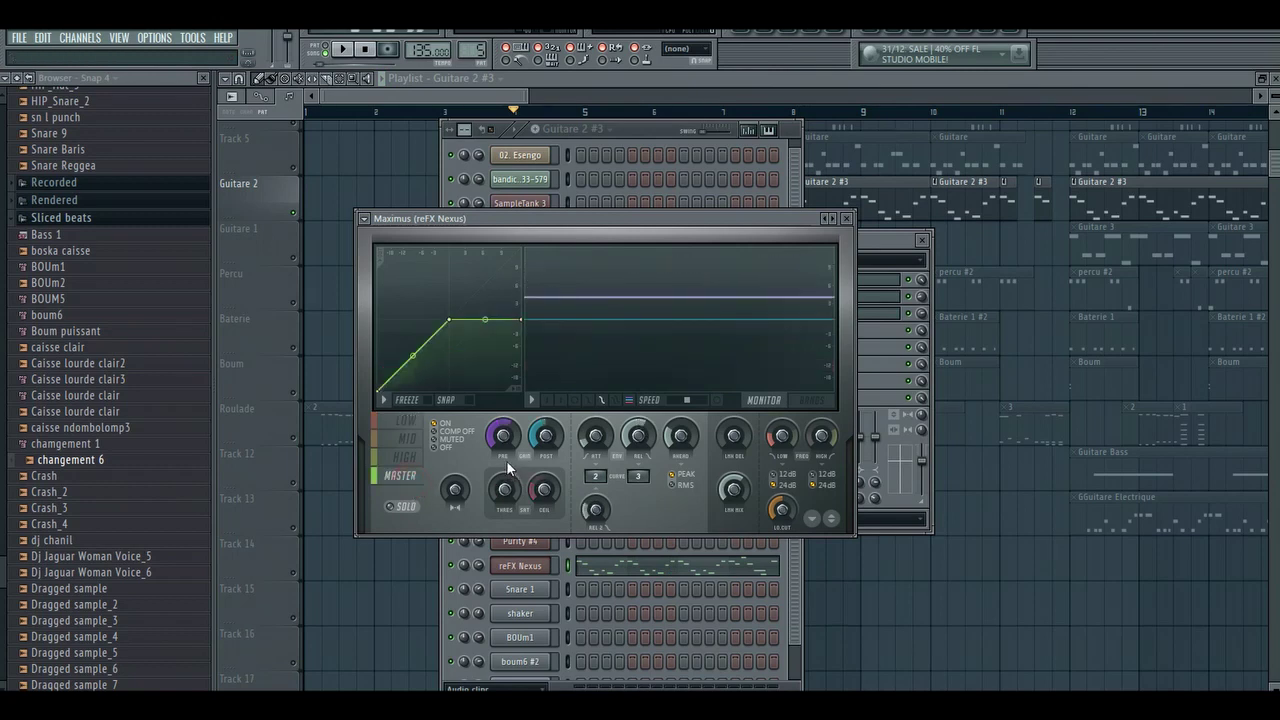
pyautogui.press('space')
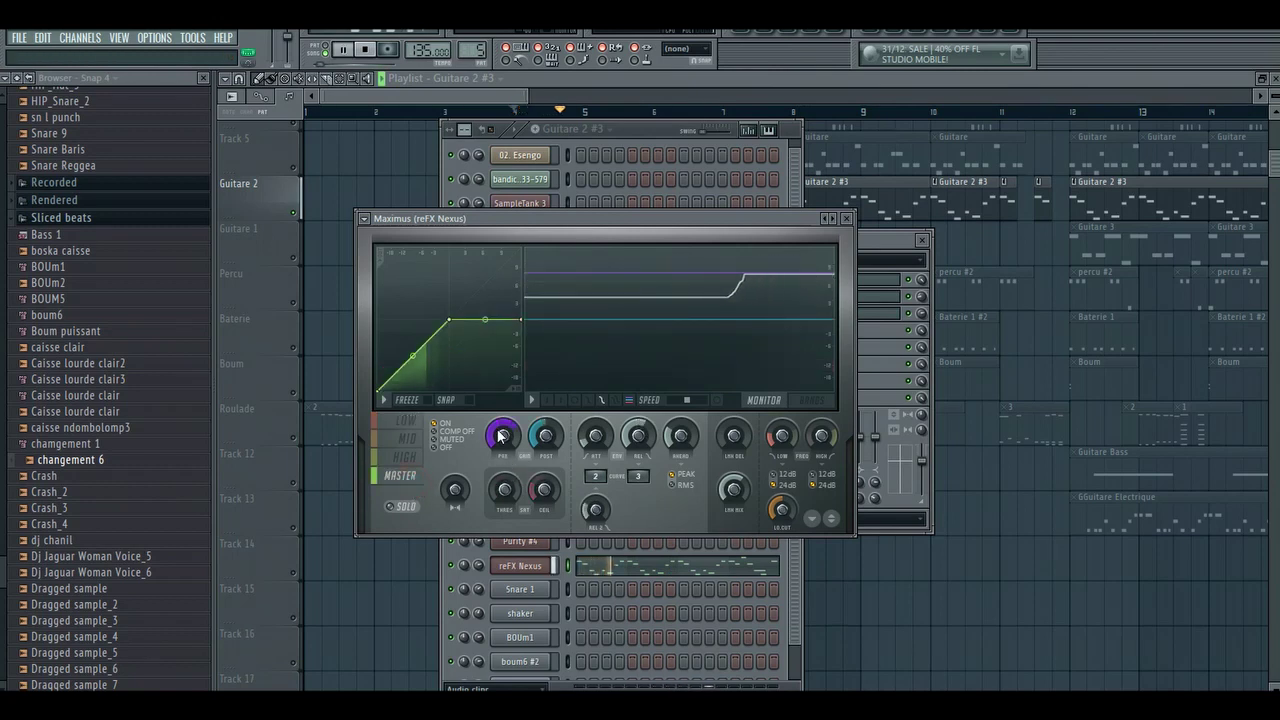
pyautogui.press('space')
pyautogui.click(410, 421)
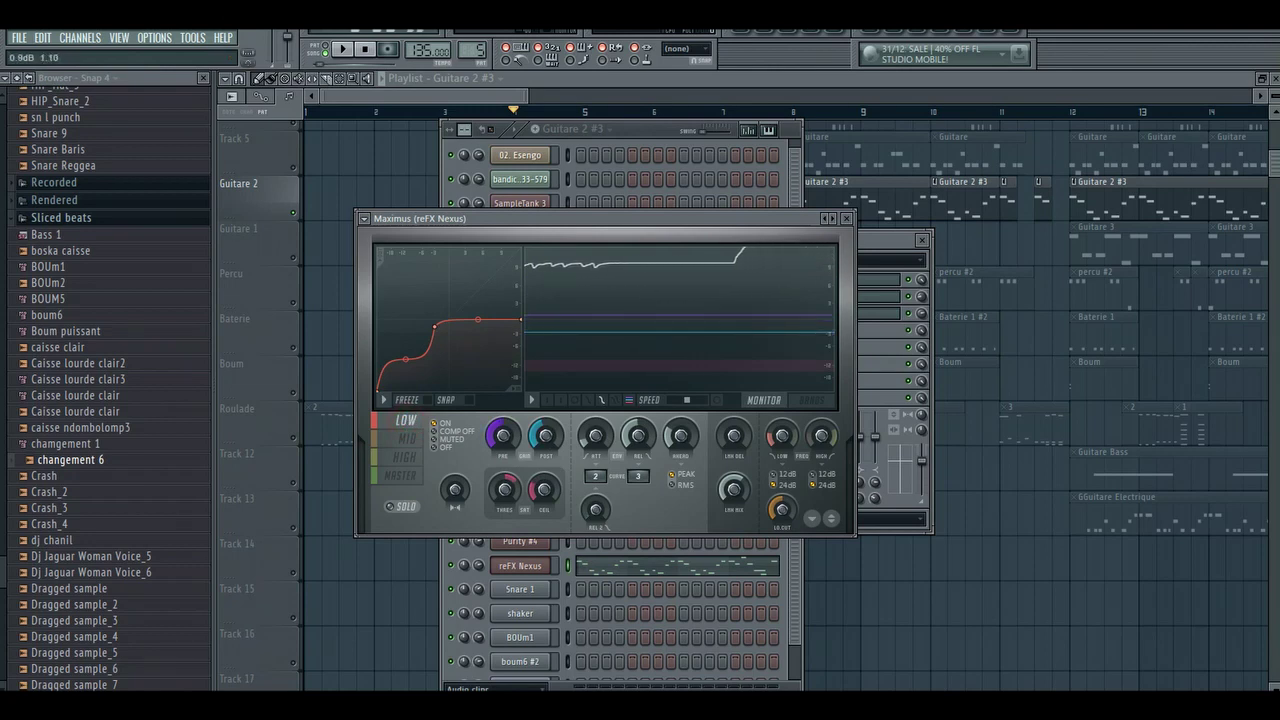
pyautogui.press('space')
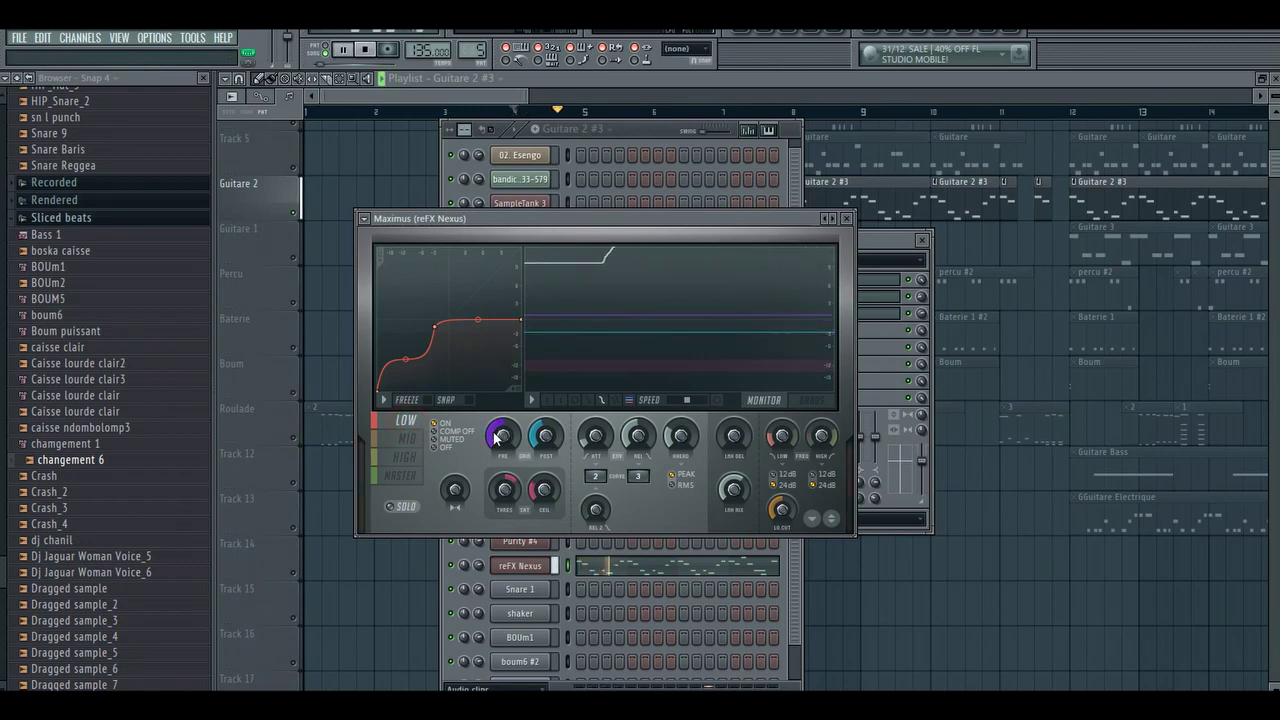
# Set the master pre gain to 8.3 dB during playback, close Maximus and listen to the guitar
pyautogui.click(415, 476)
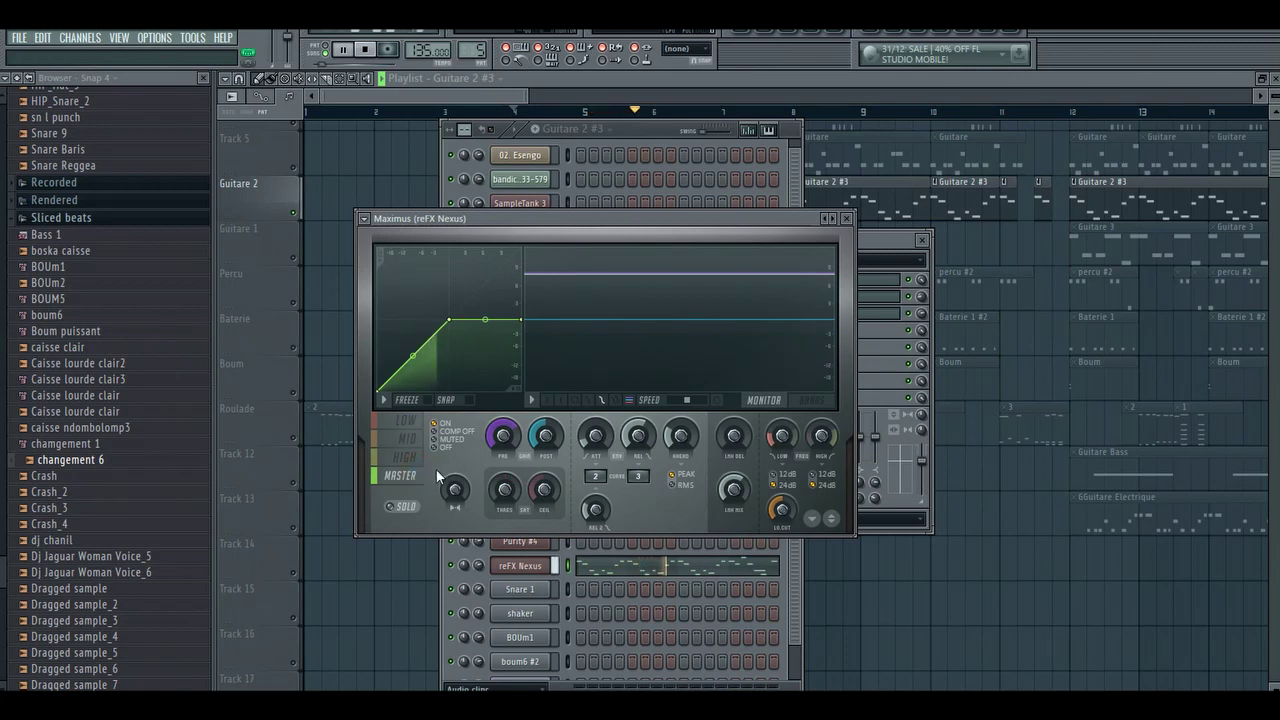
pyautogui.moveTo(507, 428); pyautogui.dragTo(507, 422)
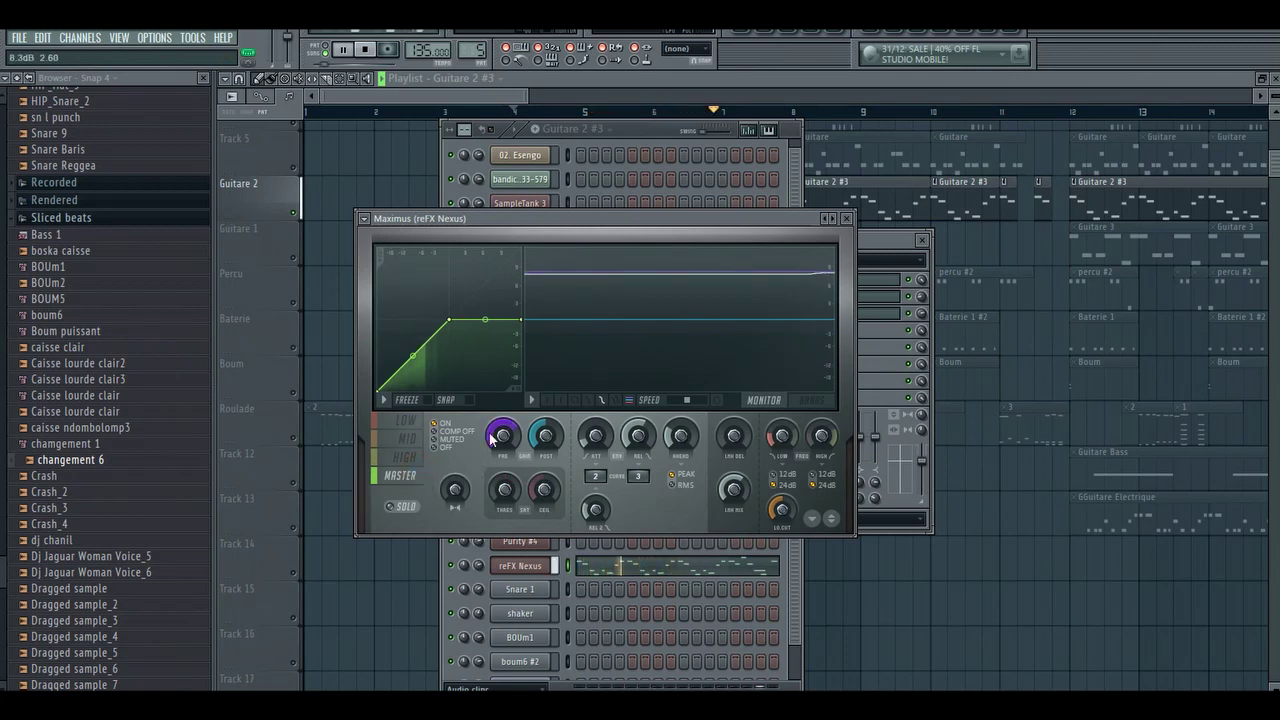
pyautogui.press('space')
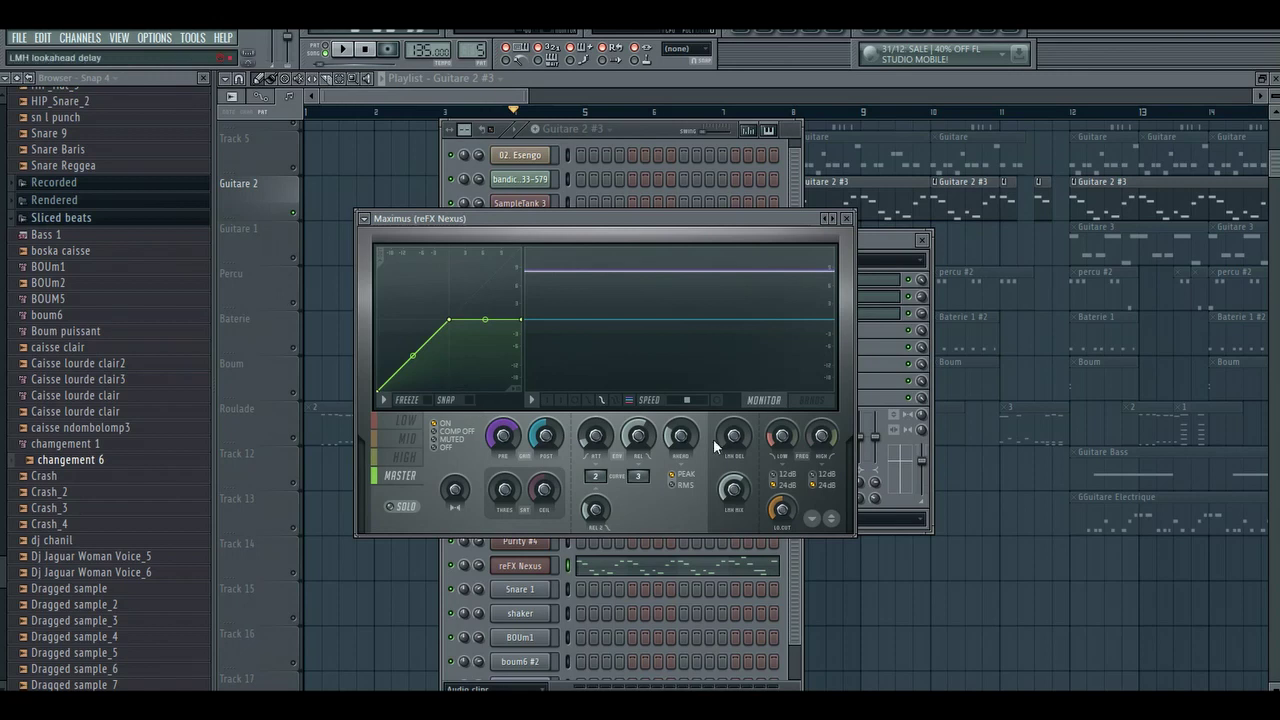
pyautogui.click(846, 218)
pyautogui.press('space')
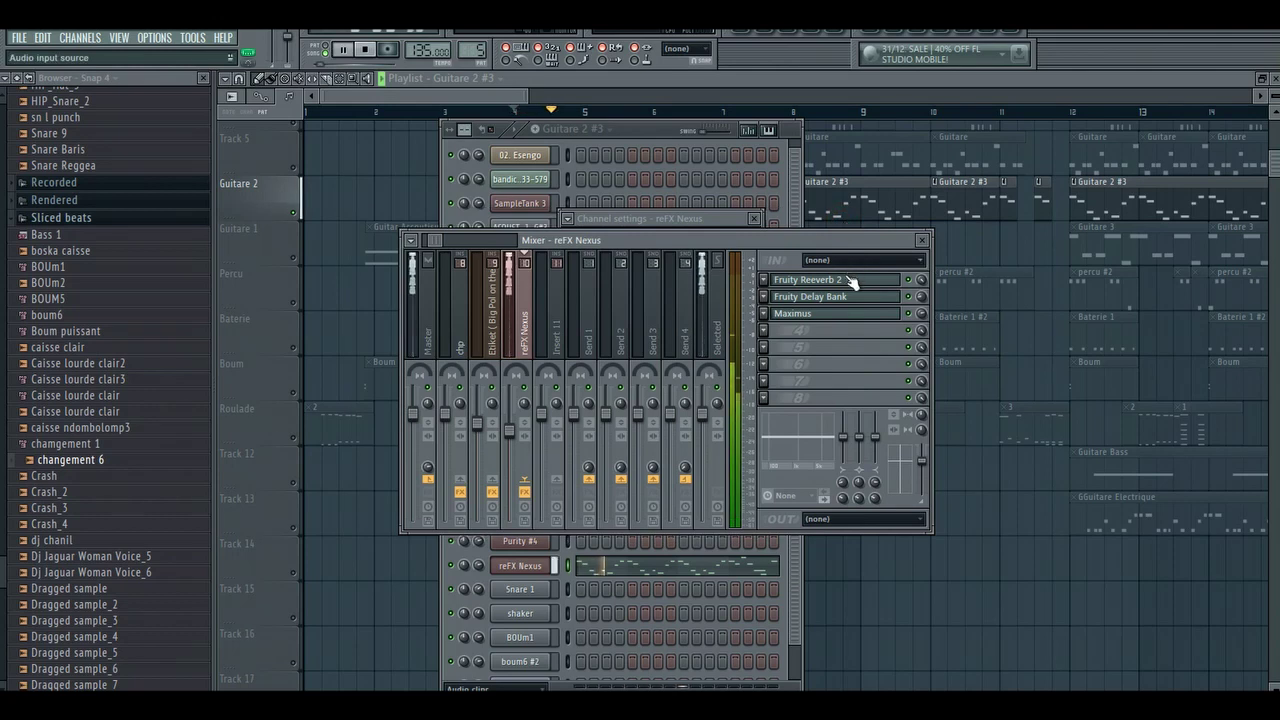
pyautogui.press('space')
# Load Fruity Parametric EQ 2 into the fourth effect slot of the reFX Nexus track and switch to its next preset
pyautogui.click(764, 331)
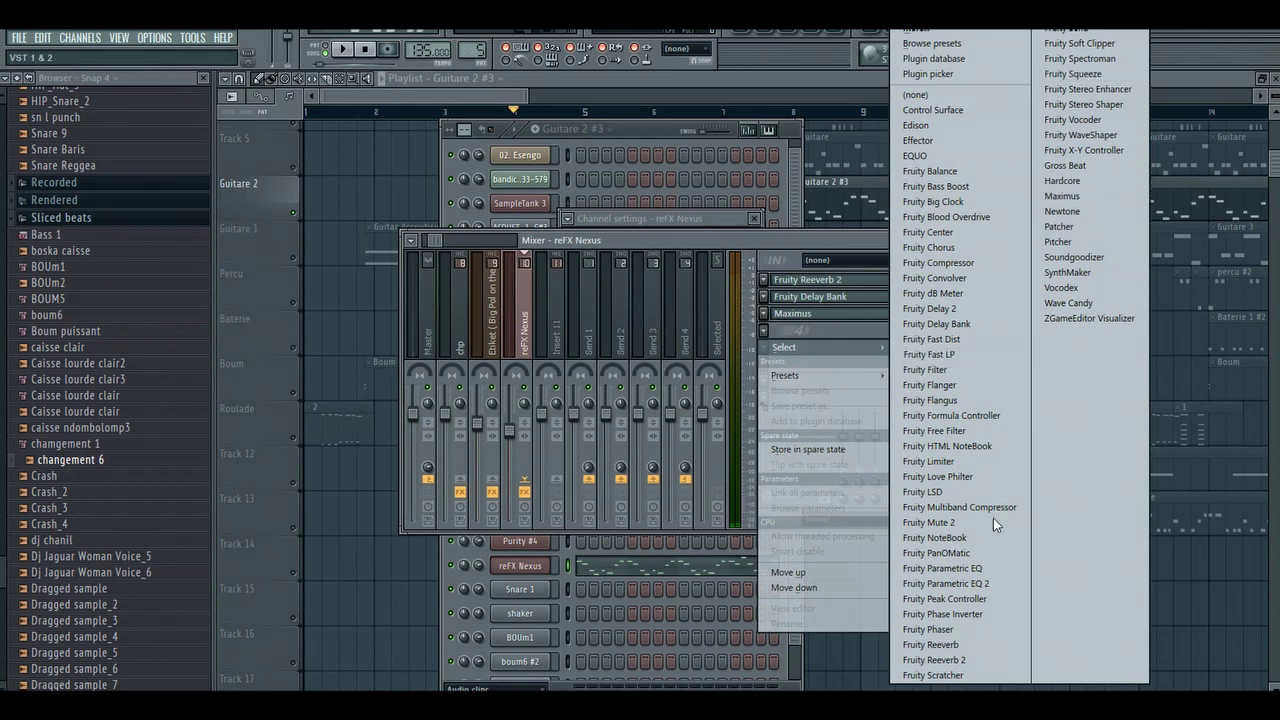
pyautogui.click(944, 583)
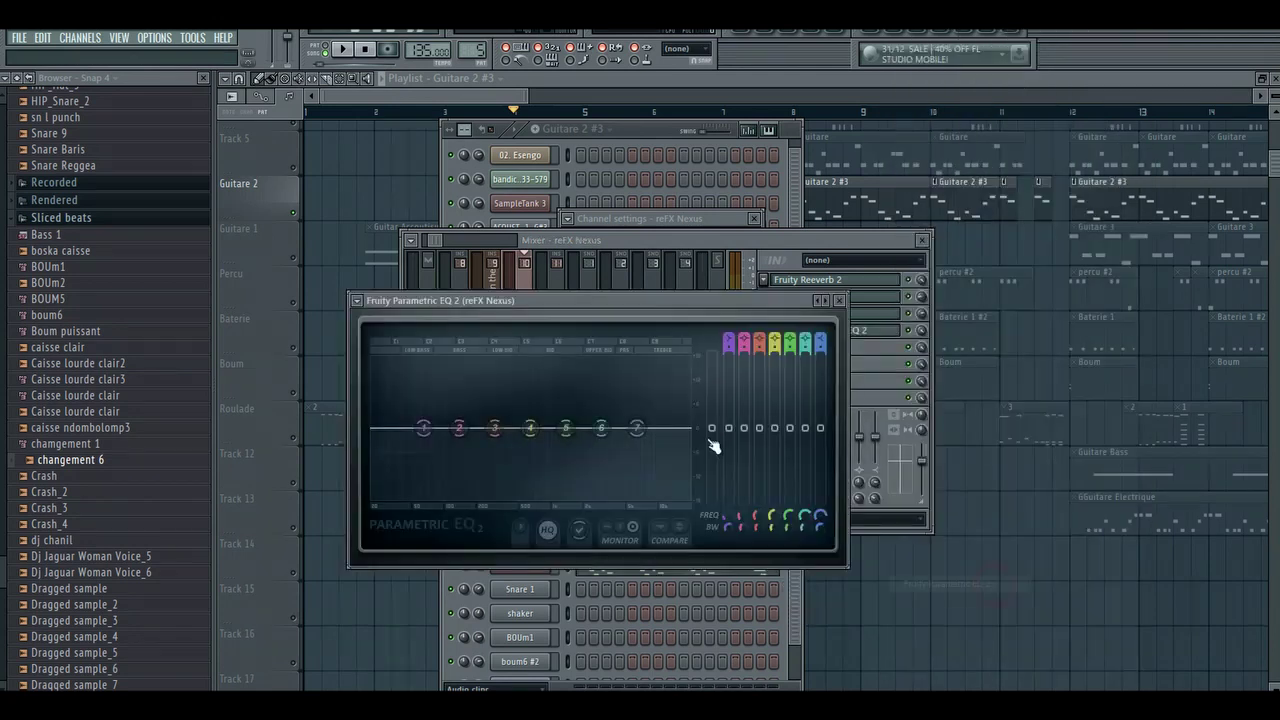
pyautogui.click(828, 302)
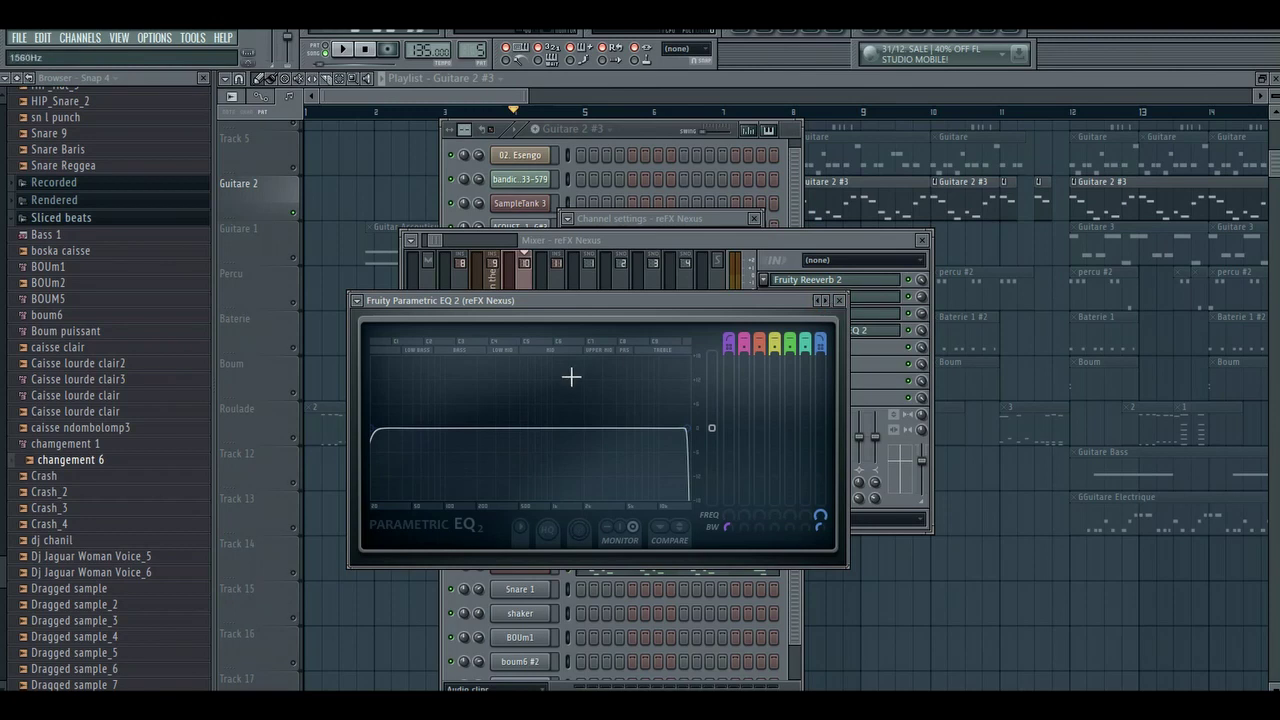
# Raise the EQ's low-cut frequency, lower its high-cut frequency, and play the guitar before closing the EQ
pyautogui.moveTo(374, 428); pyautogui.dragTo(384, 428)
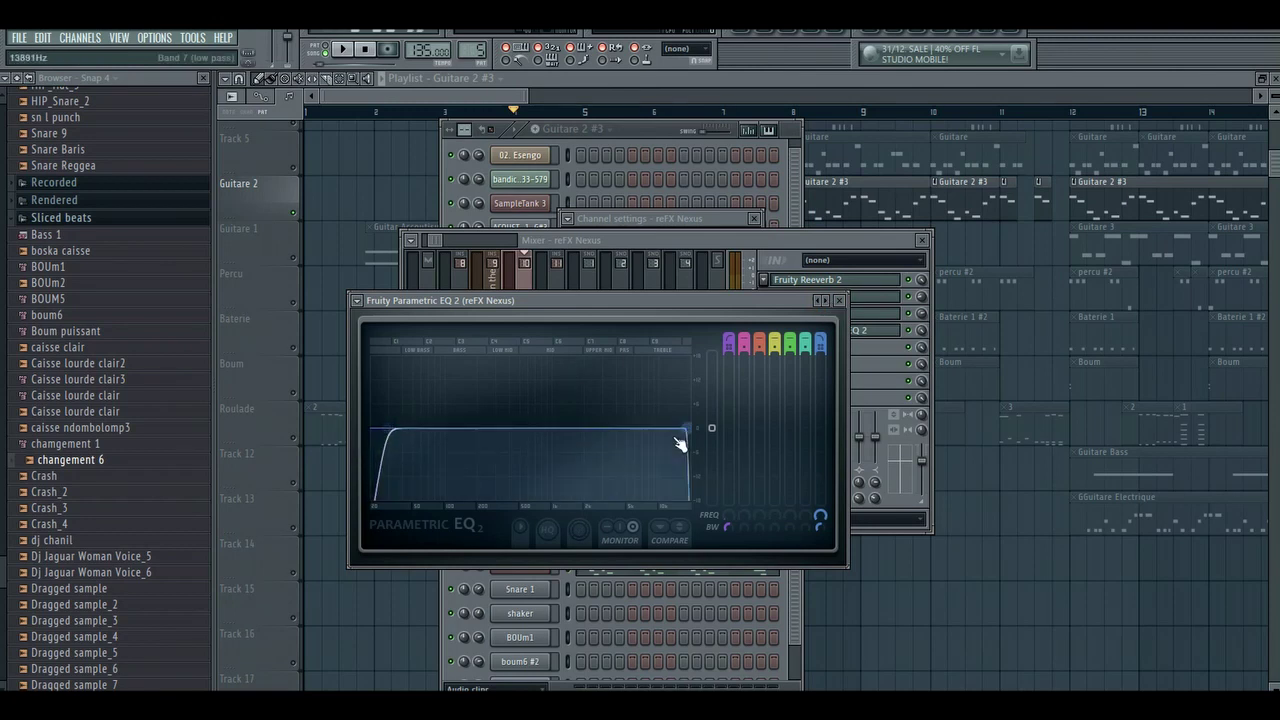
pyautogui.moveTo(688, 437); pyautogui.dragTo(671, 435)
pyautogui.press('space')
pyautogui.click(838, 300)
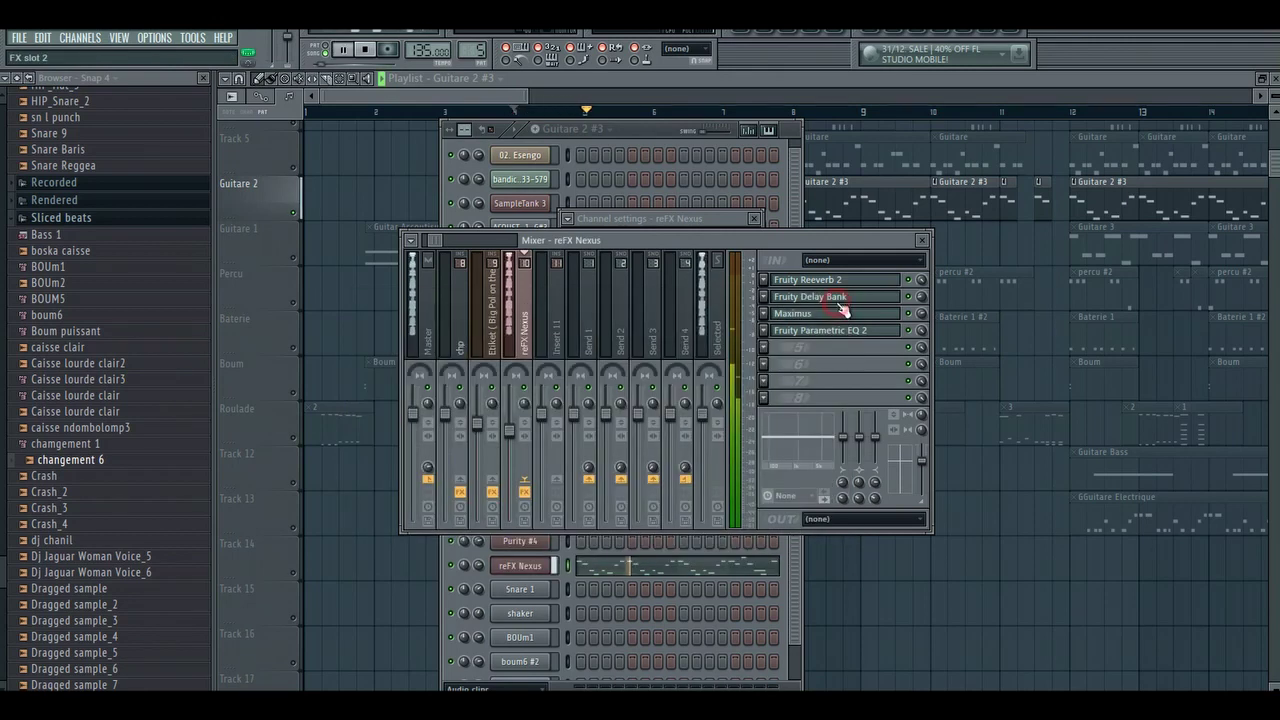
# Unmute the Percu track in the playlist, select its percu pattern and play it together with the guitar
pyautogui.click(451, 90)
pyautogui.press('space')
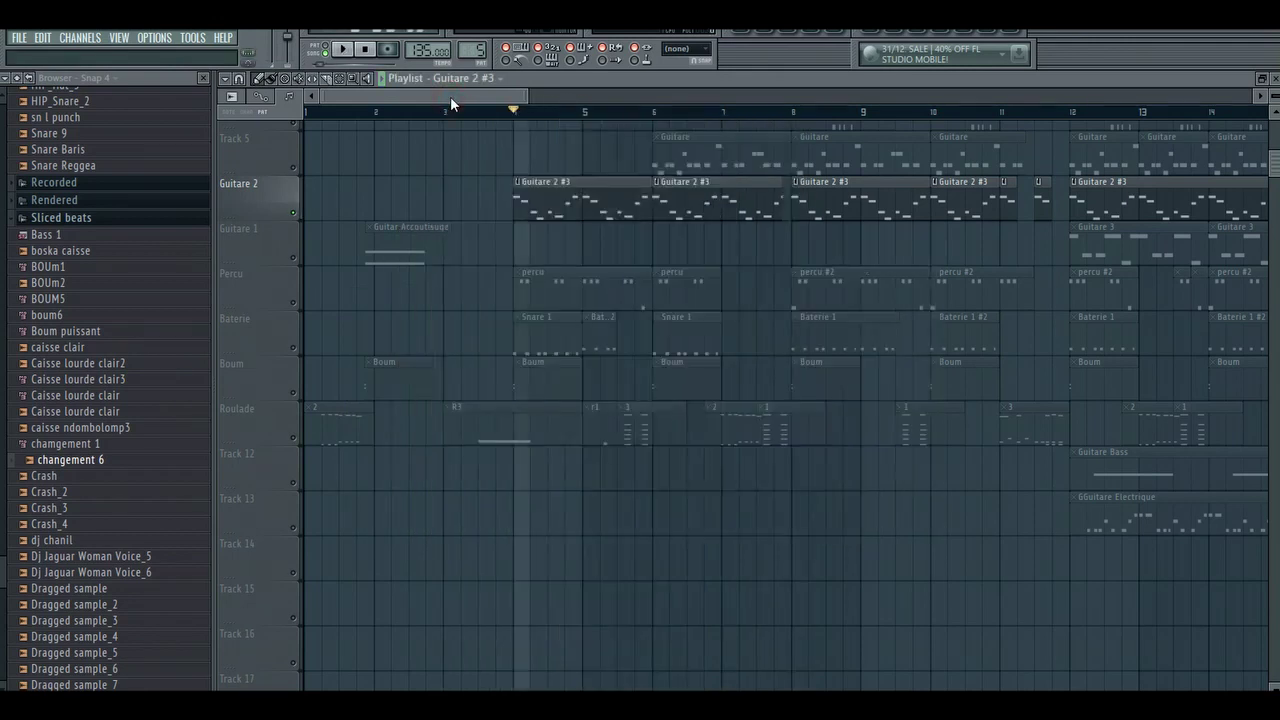
pyautogui.click(293, 305)
pyautogui.click(594, 303)
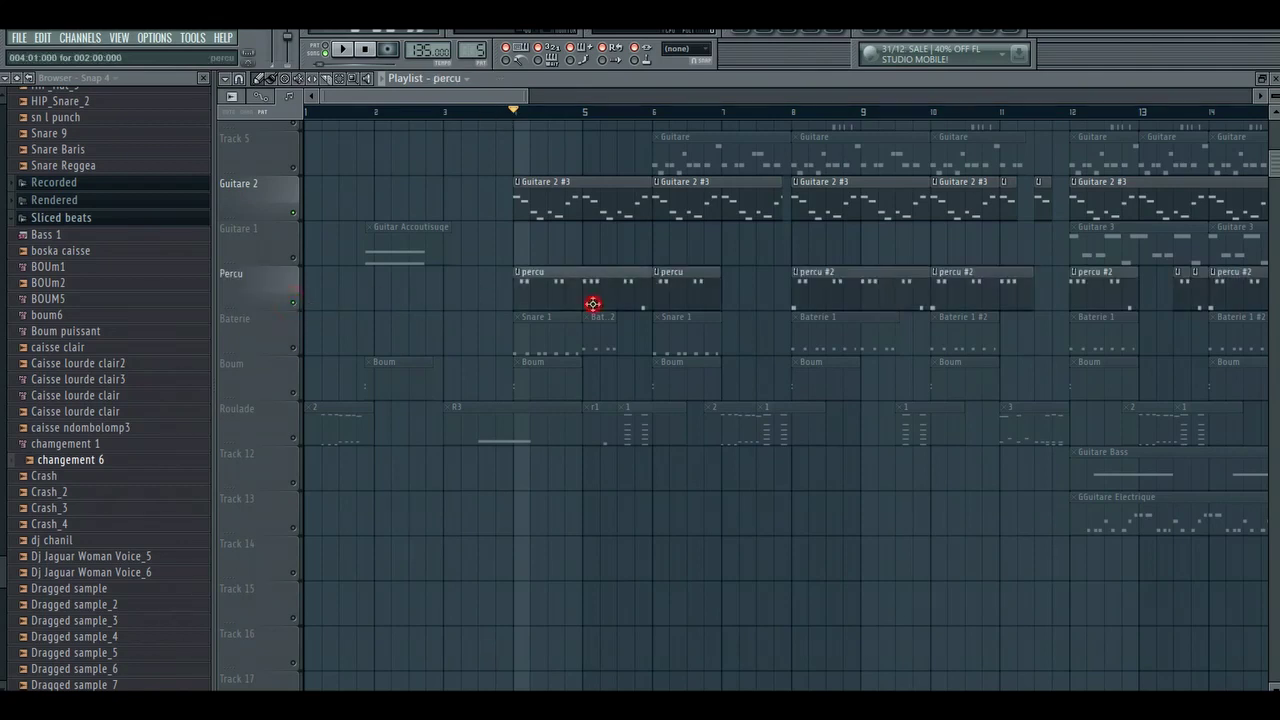
pyautogui.press('space')
# Open the step sequencer, stop playback and select the Favor P…im (9) percussion channel
pyautogui.click(769, 33)
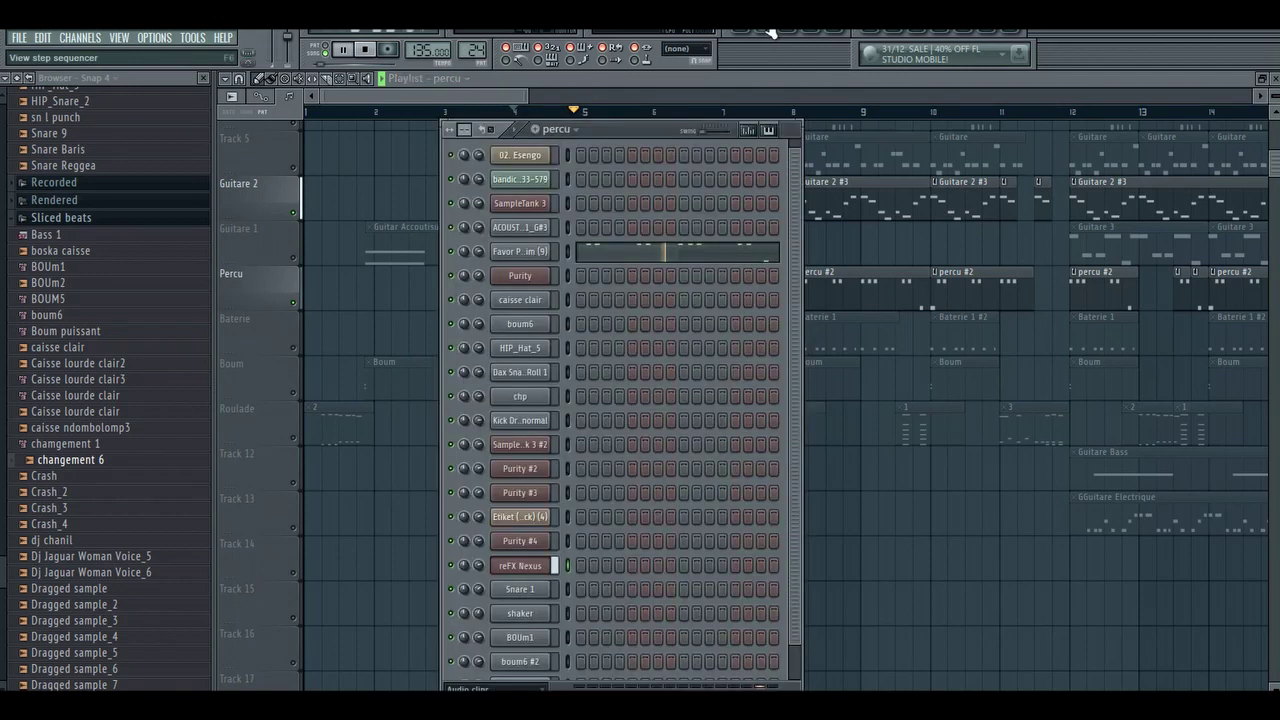
pyautogui.press('space')
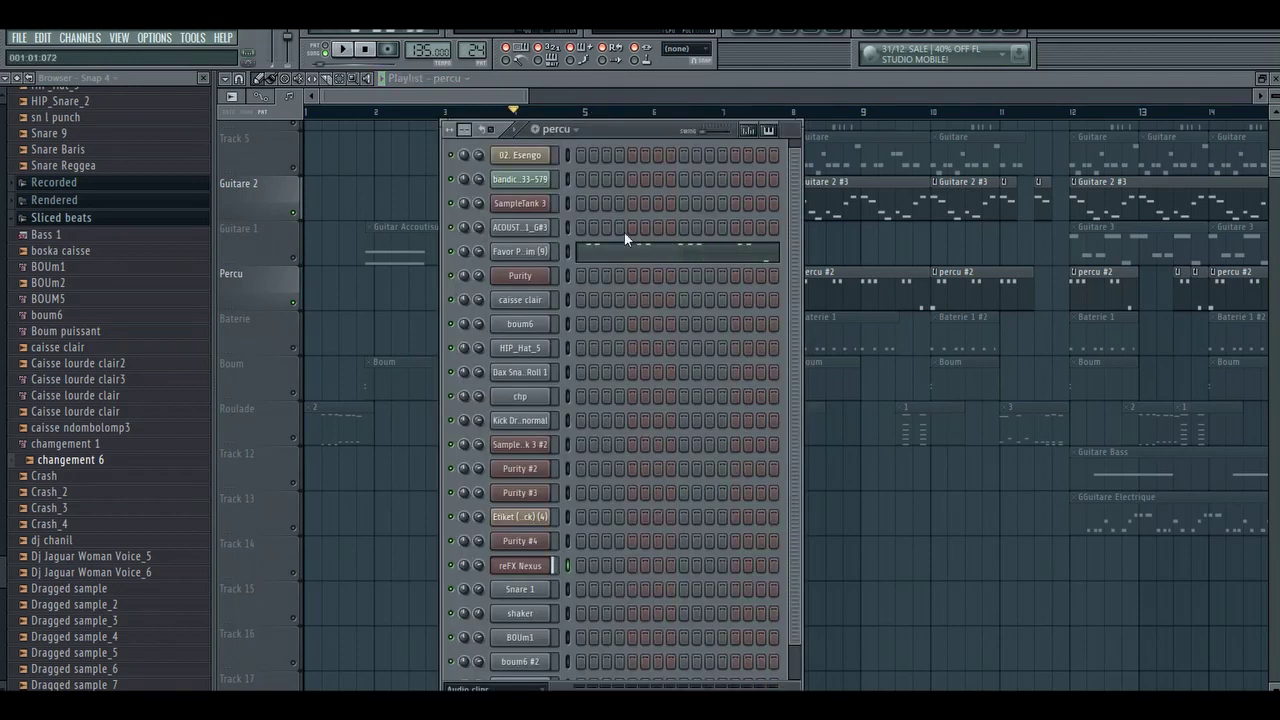
pyautogui.click(567, 251)
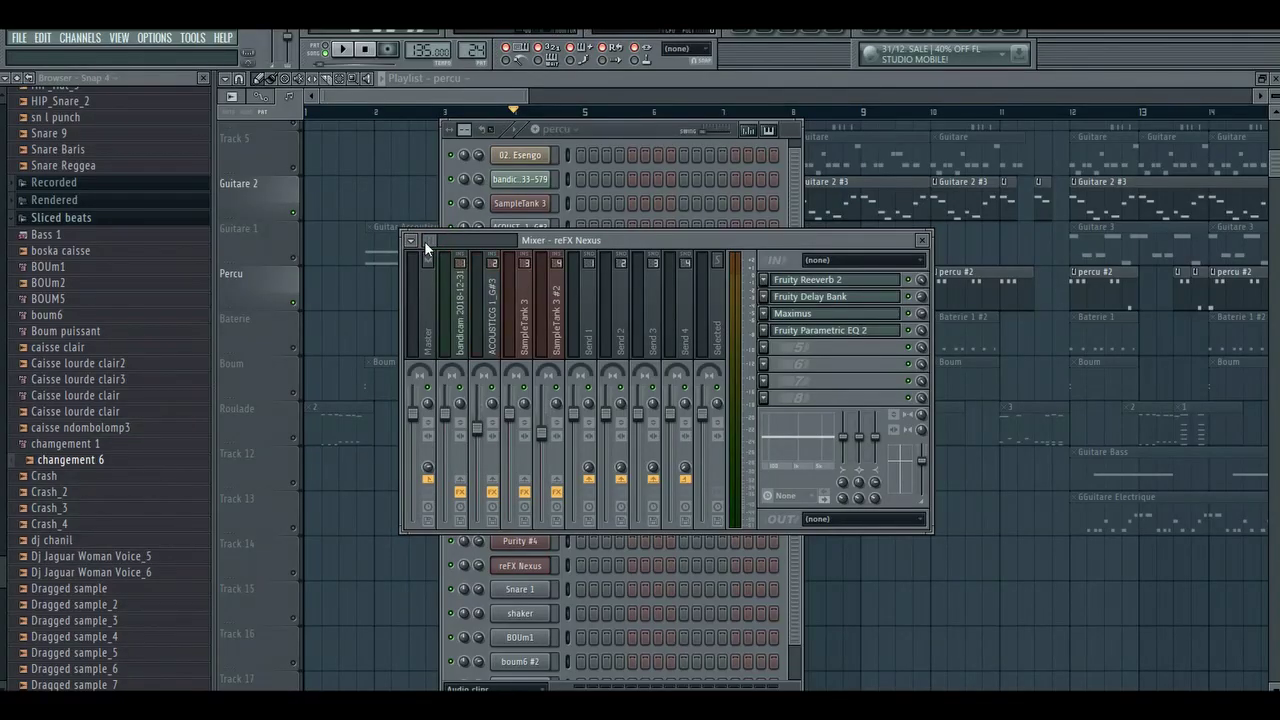
# Link the selected Favor percussion rimshot channel to the empty mixer track Insert 11
pyautogui.moveTo(424, 241); pyautogui.dragTo(435, 241)
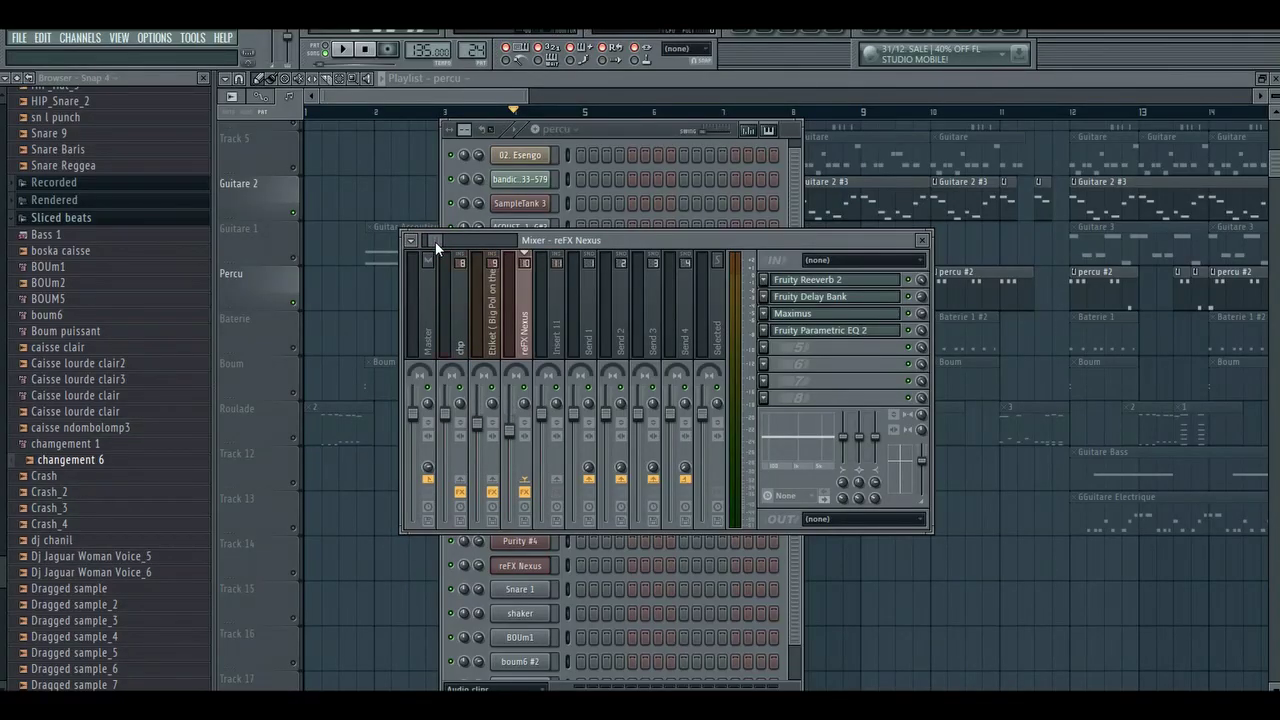
pyautogui.rightClick(557, 300)
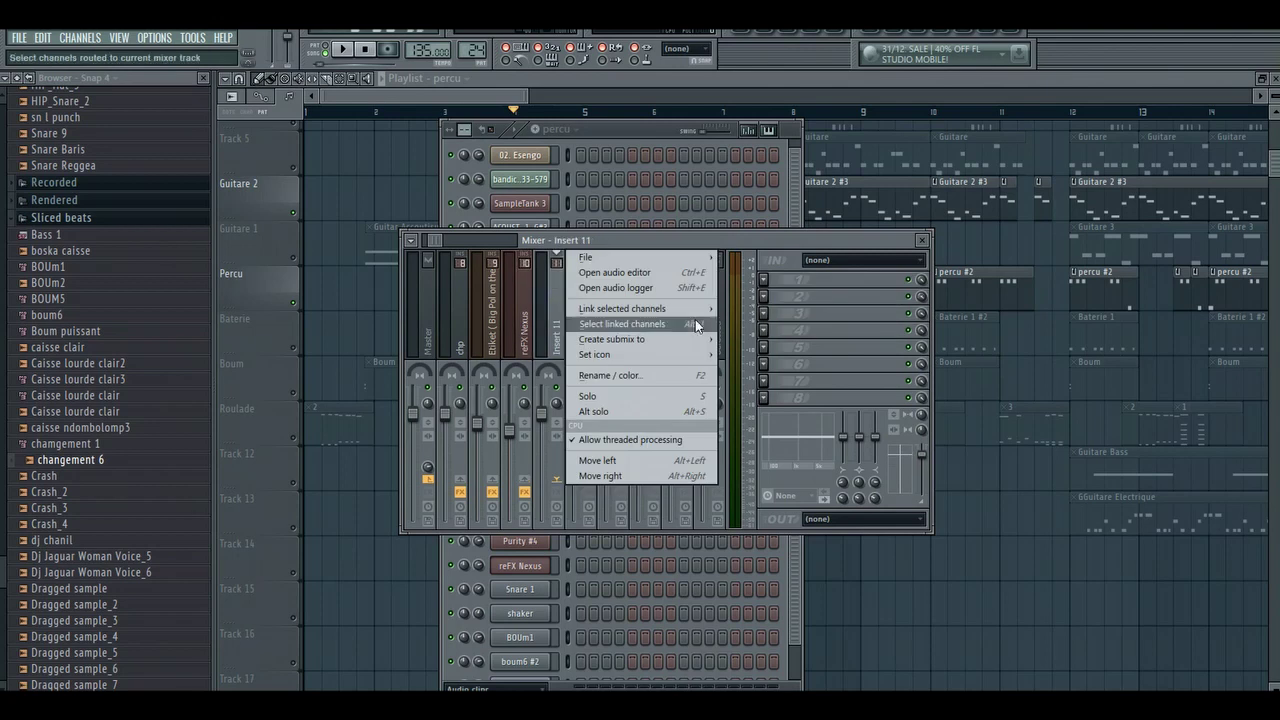
pyautogui.moveTo(704, 313)
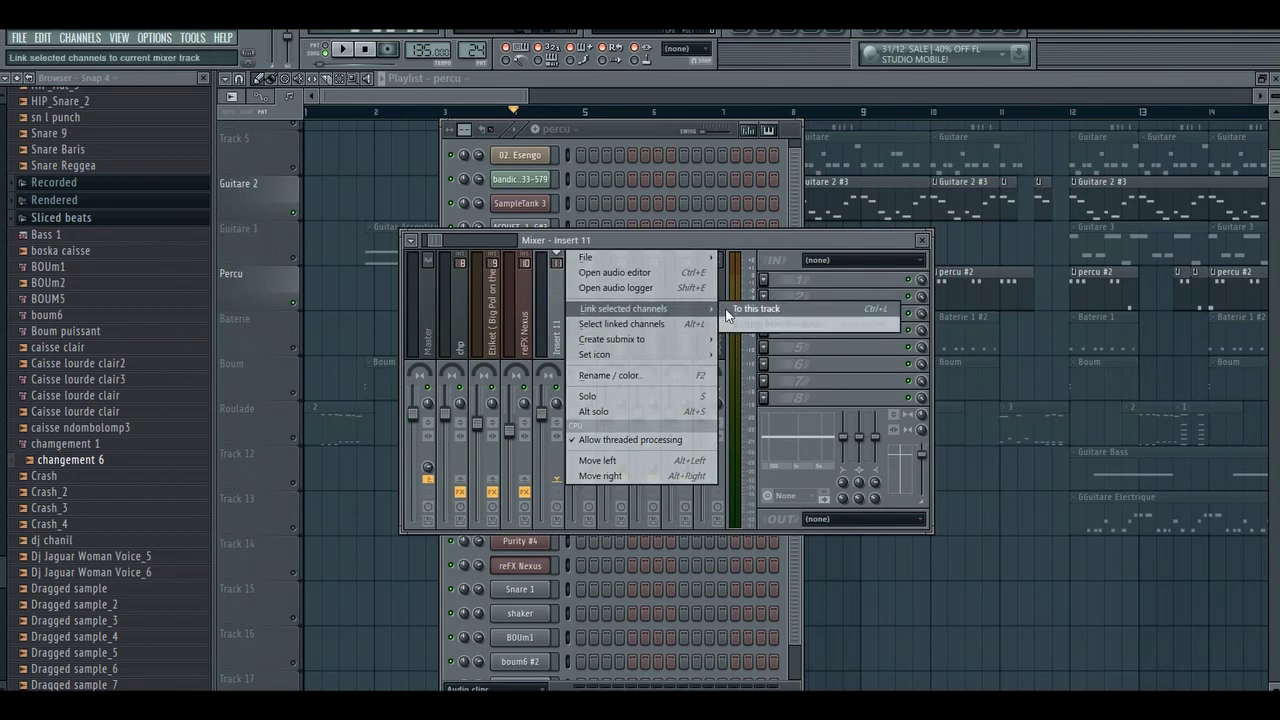
pyautogui.click(620, 122)
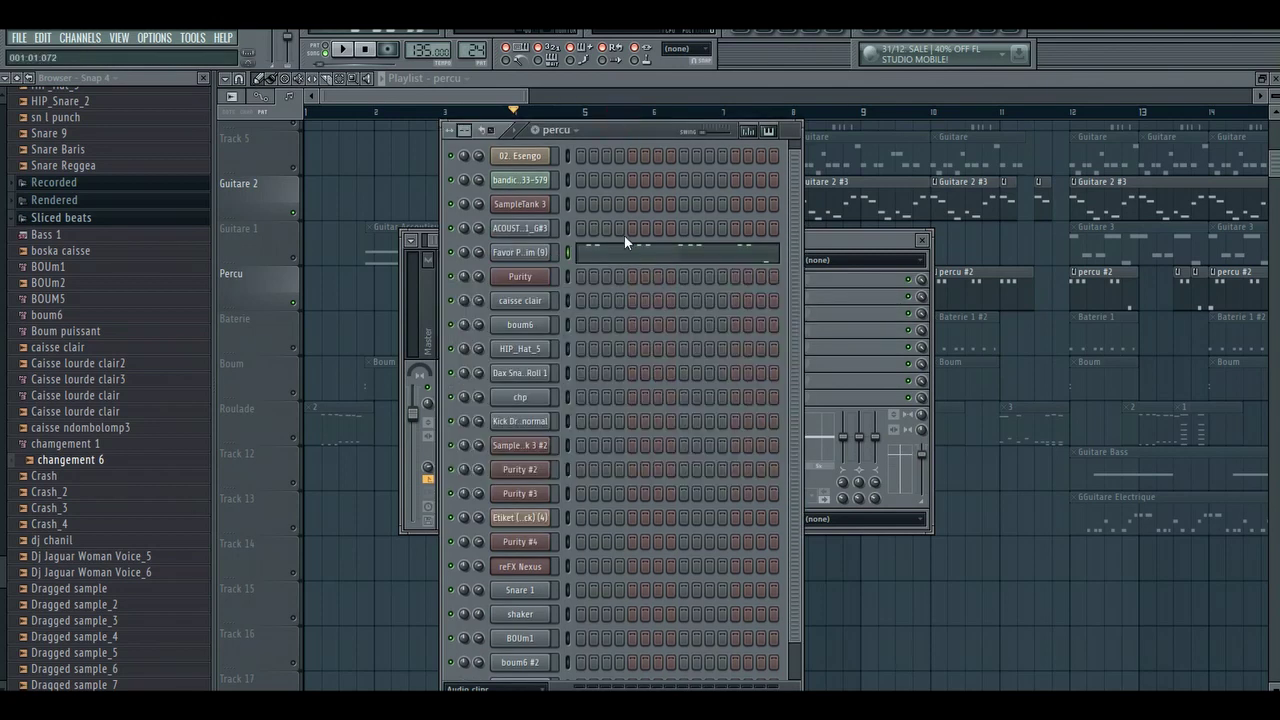
pyautogui.click(824, 238)
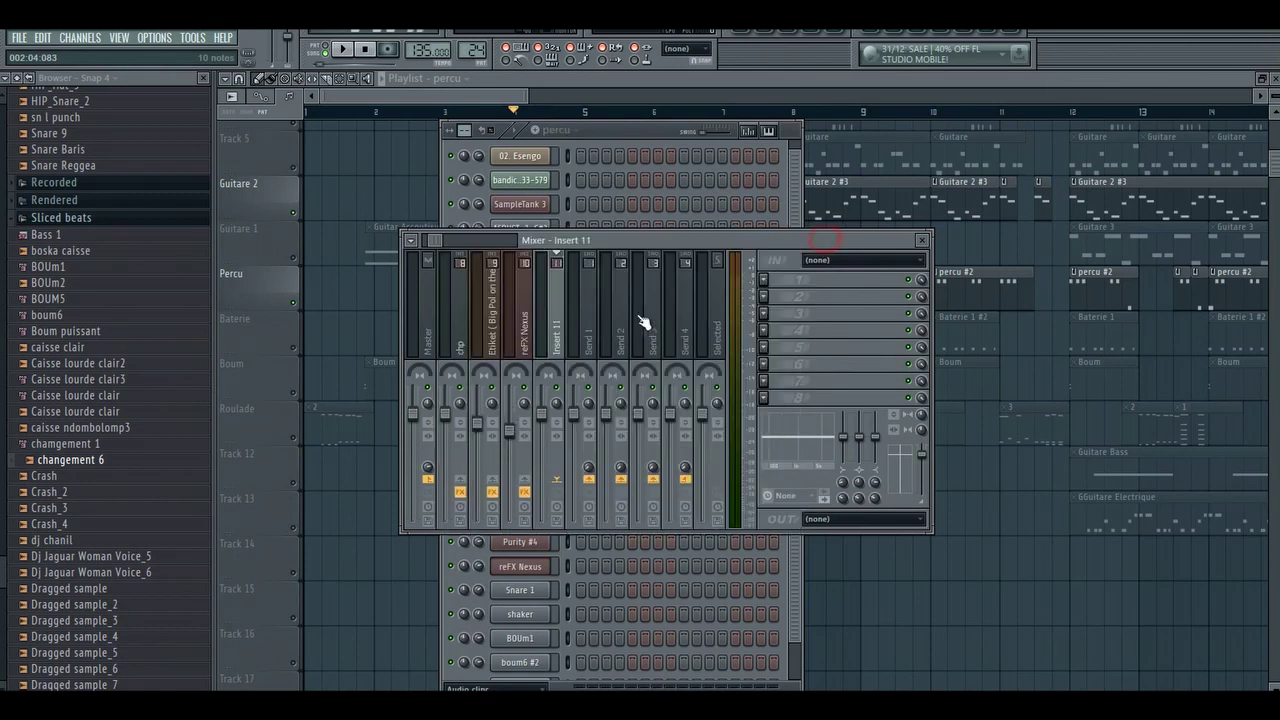
pyautogui.rightClick(566, 334)
pyautogui.click(731, 312)
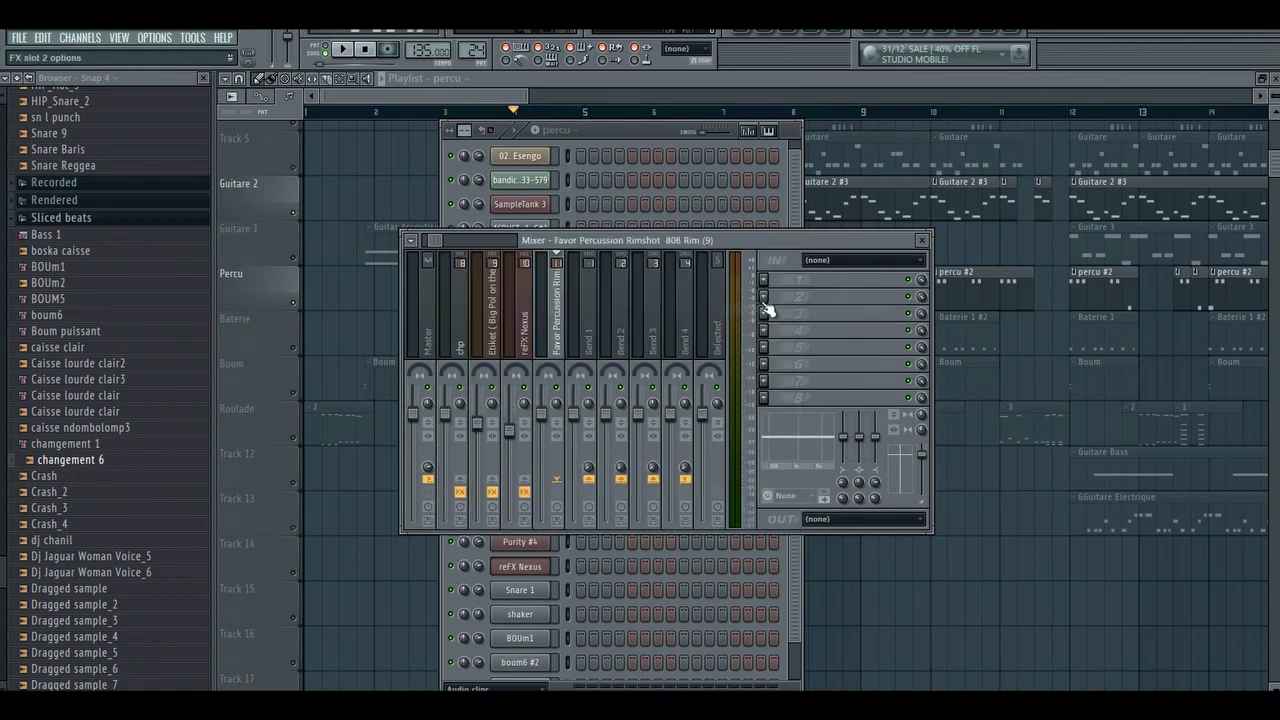
# Load Fruity Parametric EQ 2 in the rimshot track's first effect slot, switch it to the next preset, and audition the sound
pyautogui.click(764, 281)
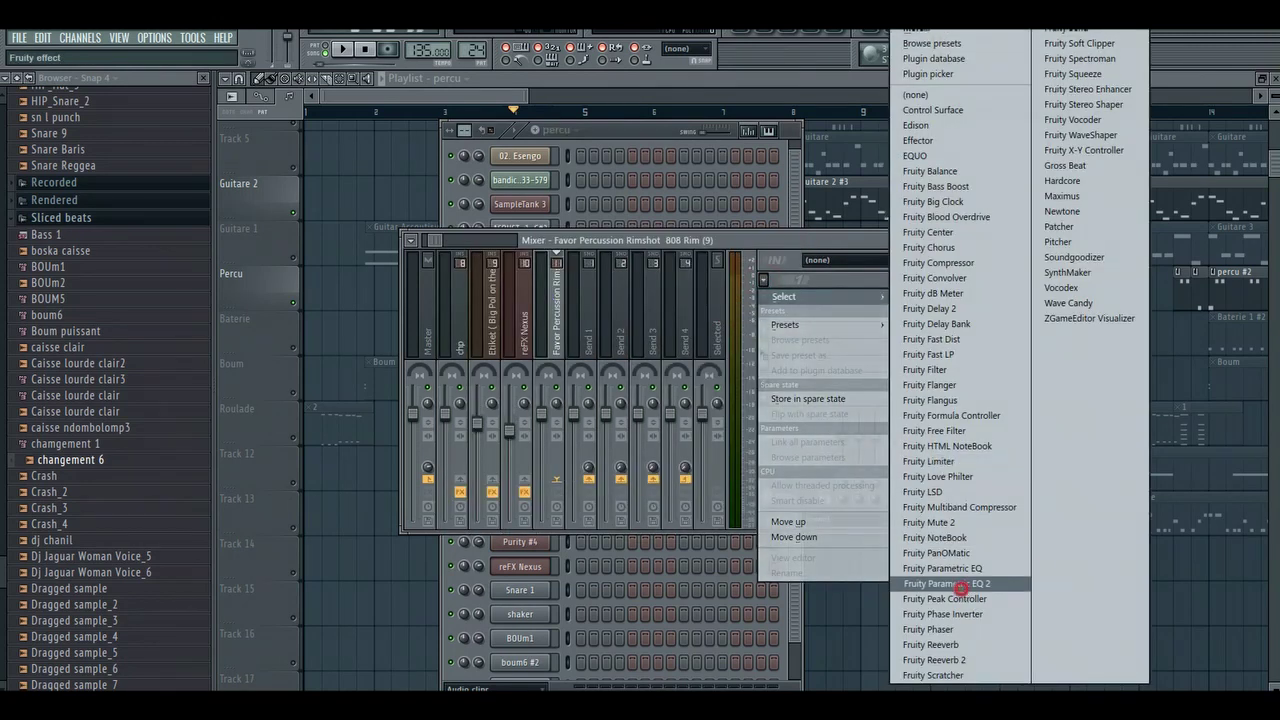
pyautogui.click(946, 583)
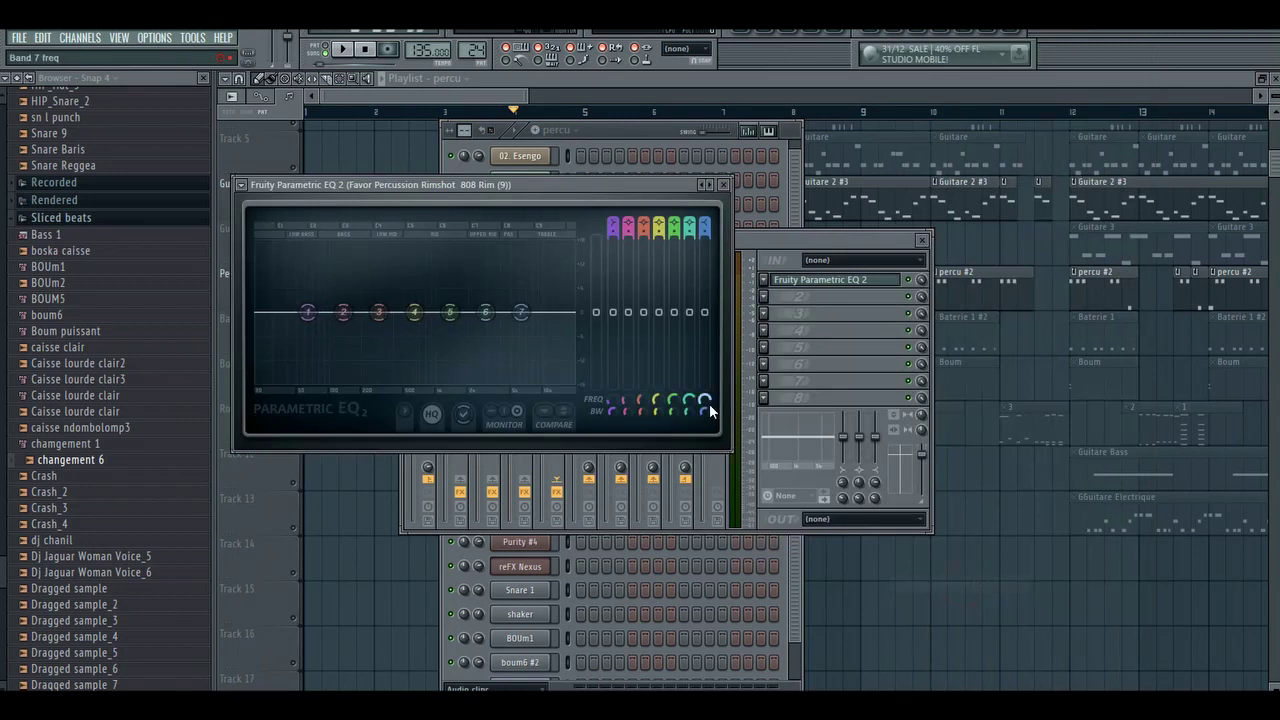
pyautogui.click(710, 186)
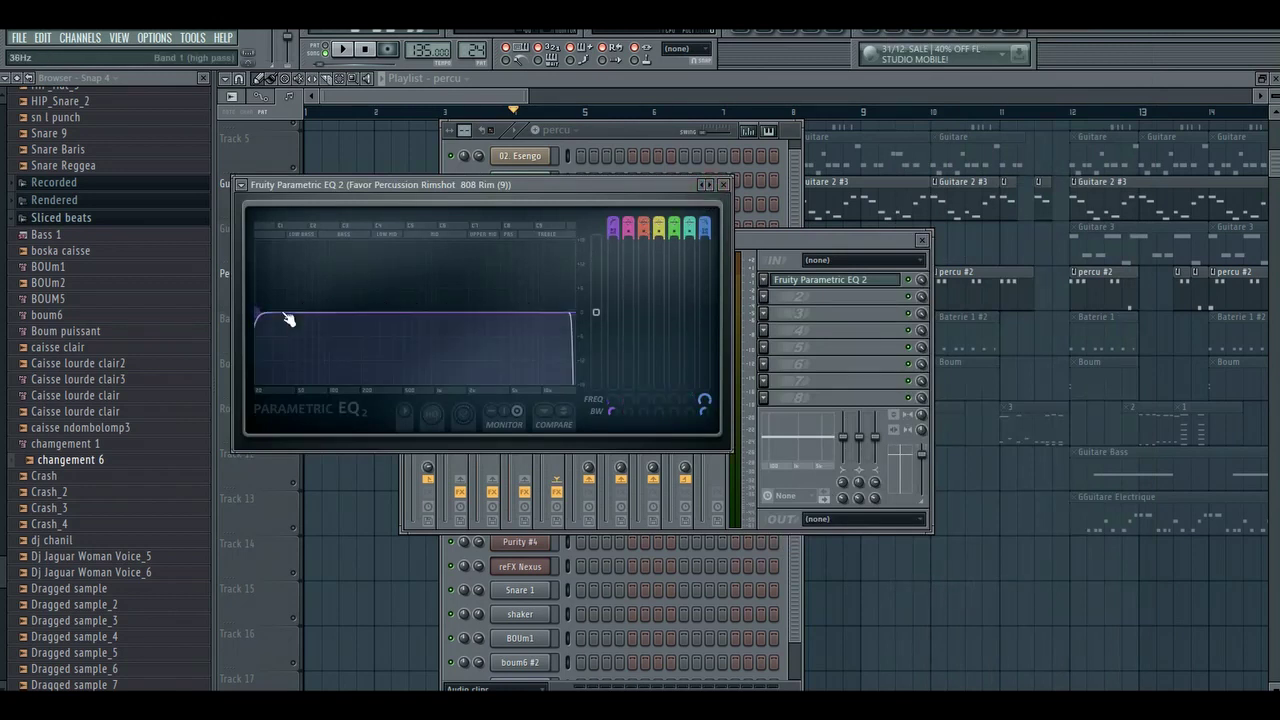
pyautogui.press('z')
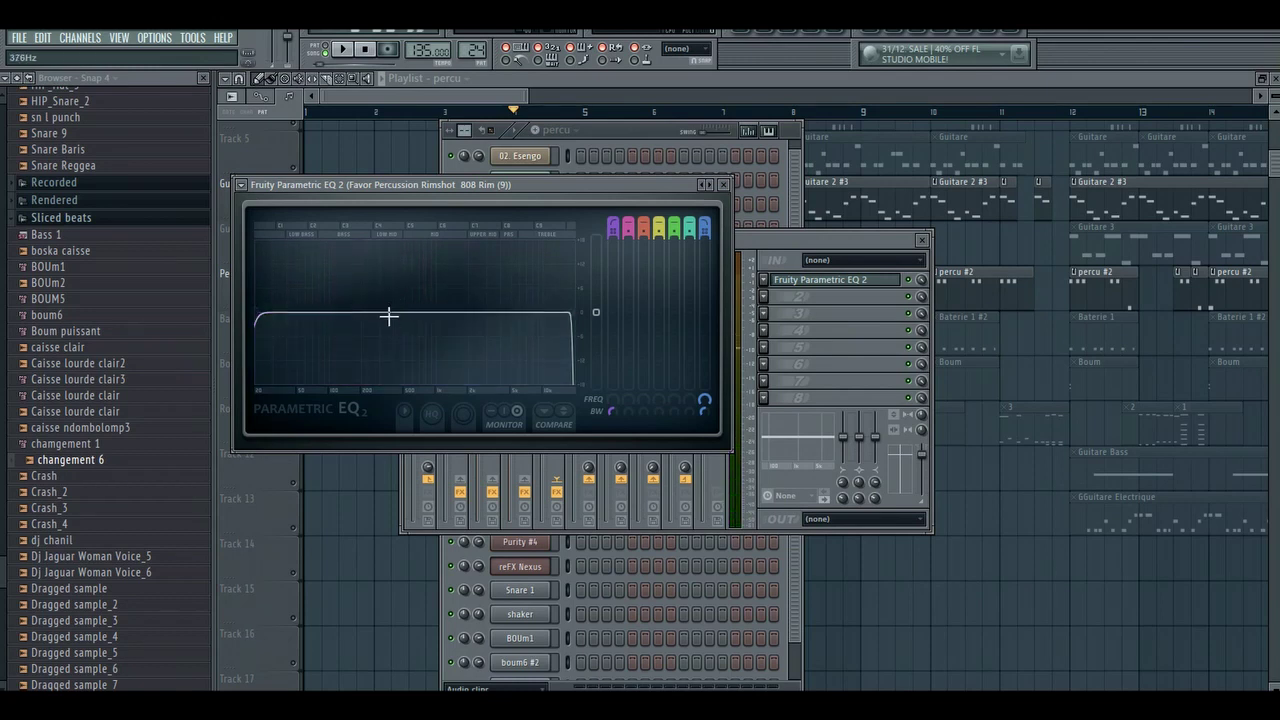
# Raise the rimshot EQ's low cut to about 86 Hz and lower its high-cut frequency, auditioning the sound
pyautogui.moveTo(263, 314); pyautogui.dragTo(321, 313)
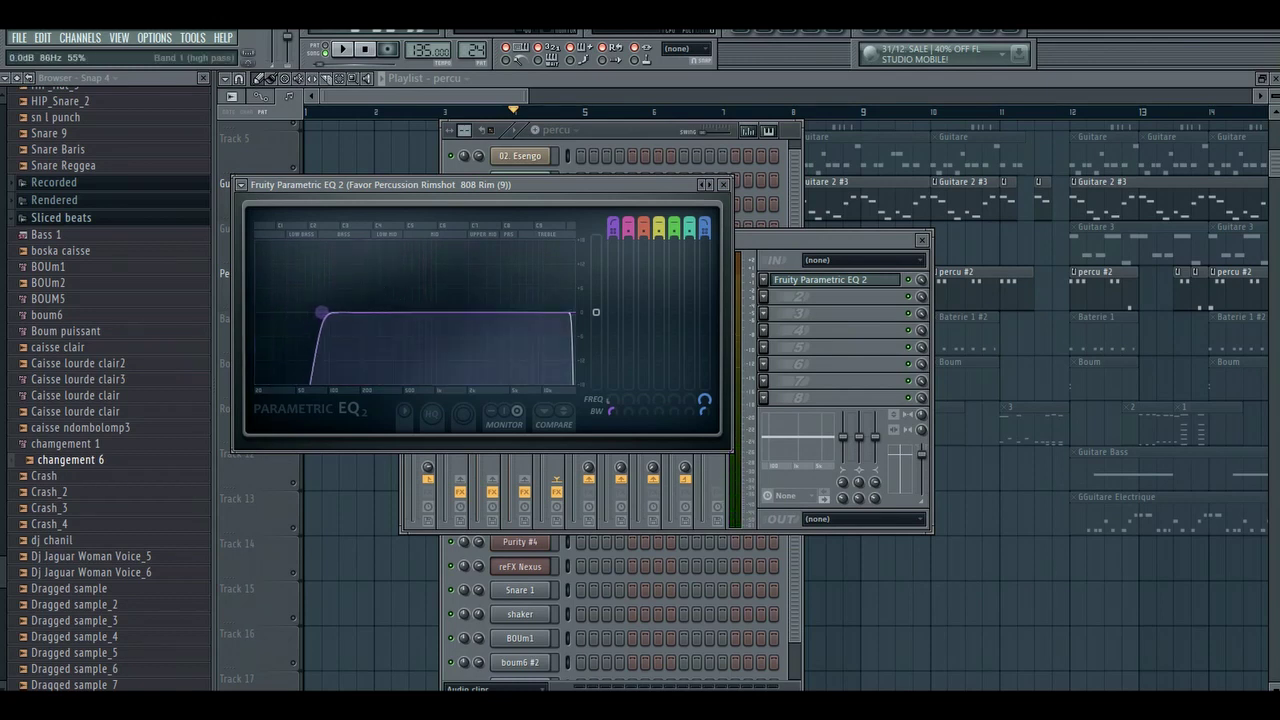
pyautogui.moveTo(571, 314); pyautogui.dragTo(509, 320)
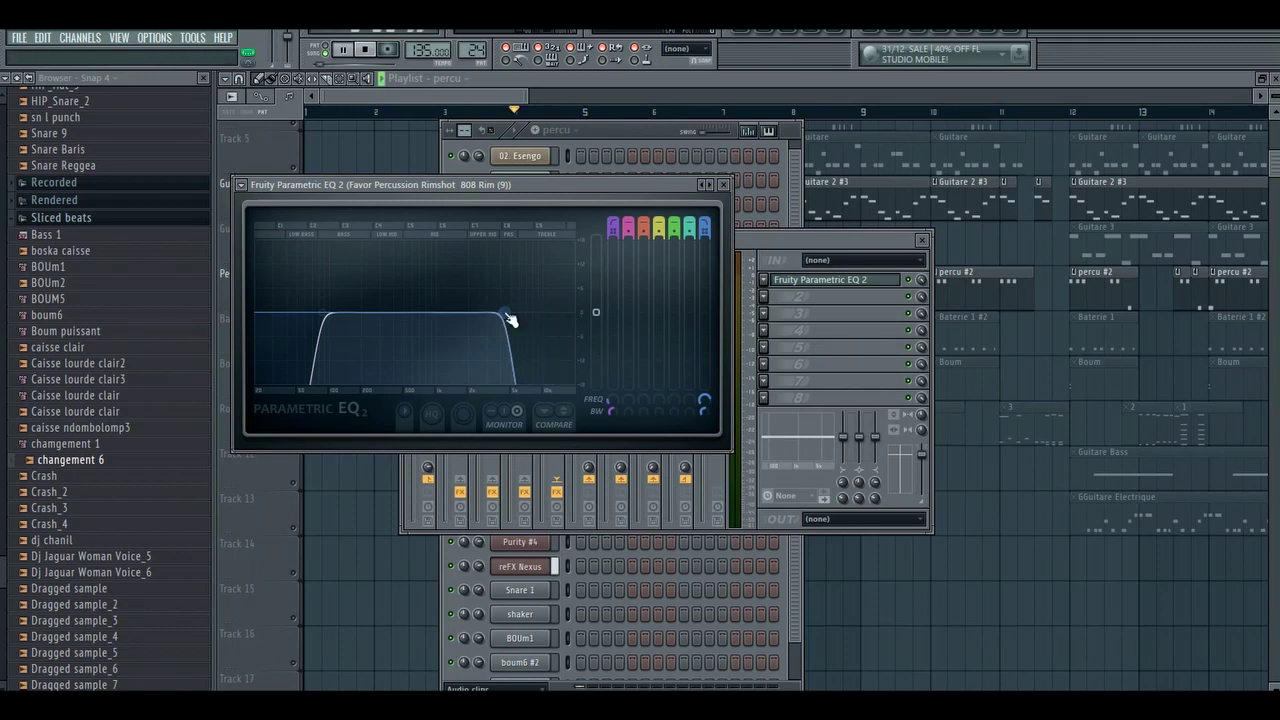
pyautogui.press('z')
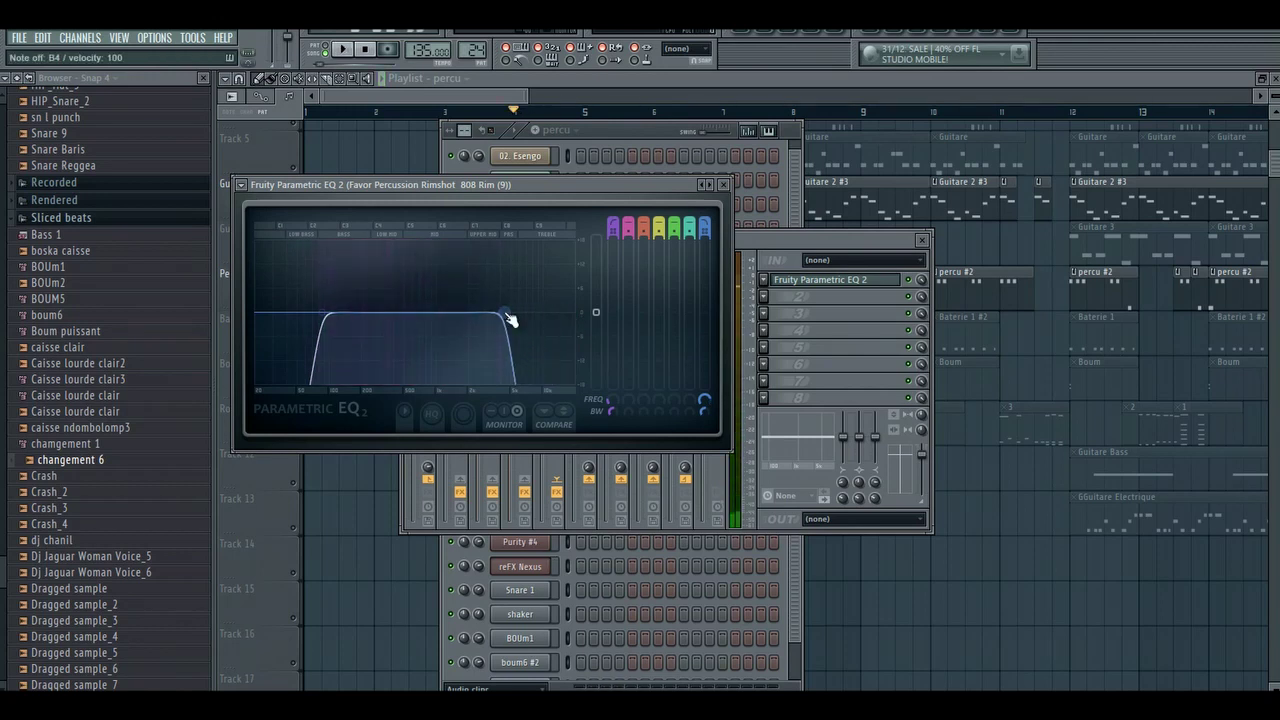
pyautogui.moveTo(511, 320); pyautogui.dragTo(541, 313)
pyautogui.press('z')
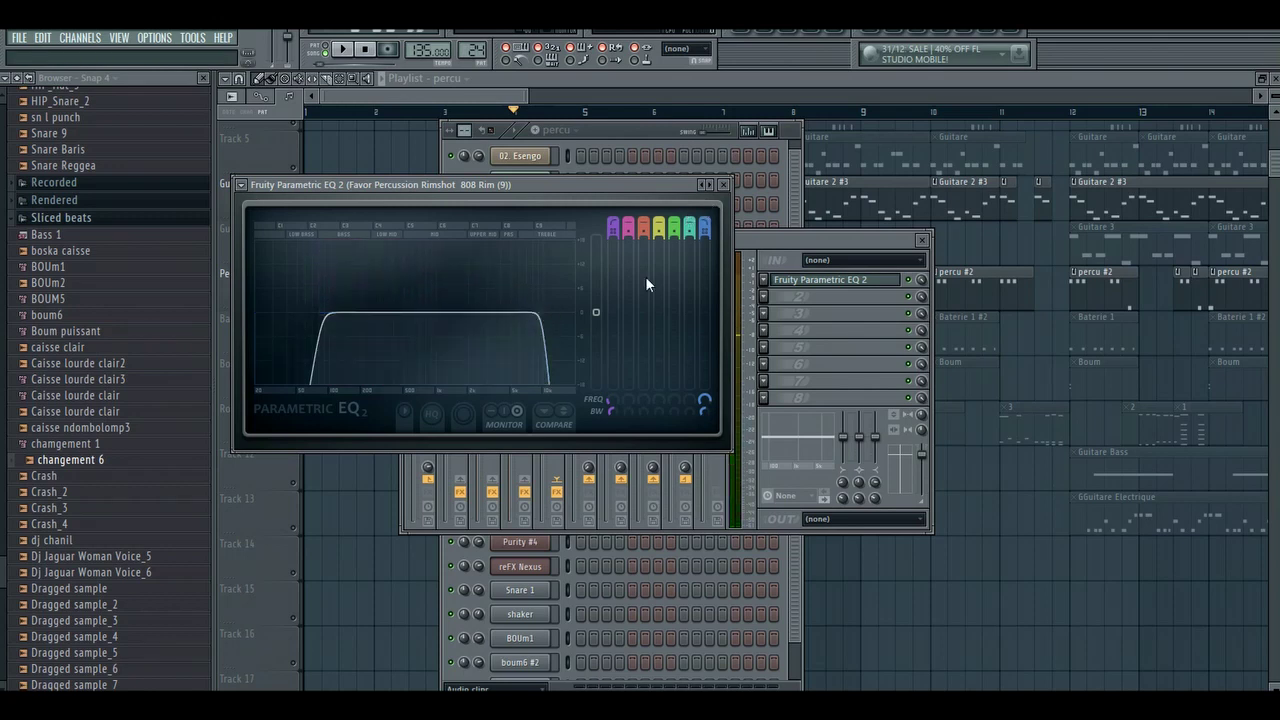
# Play the song, close the EQ and lower the rimshot track's mixer volume to about 90% (-2.4 dB)
pyautogui.press('space')
pyautogui.click(723, 184)
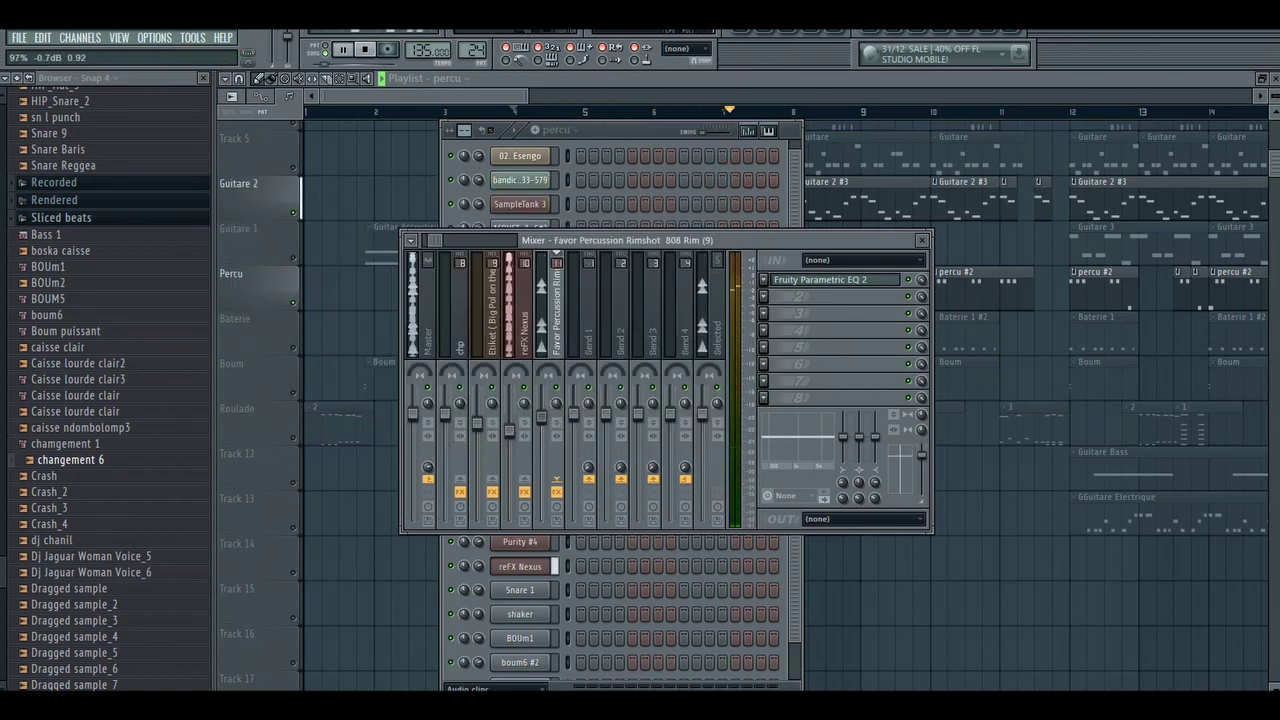
pyautogui.press('space')
pyautogui.moveTo(545, 425); pyautogui.dragTo(545, 429)
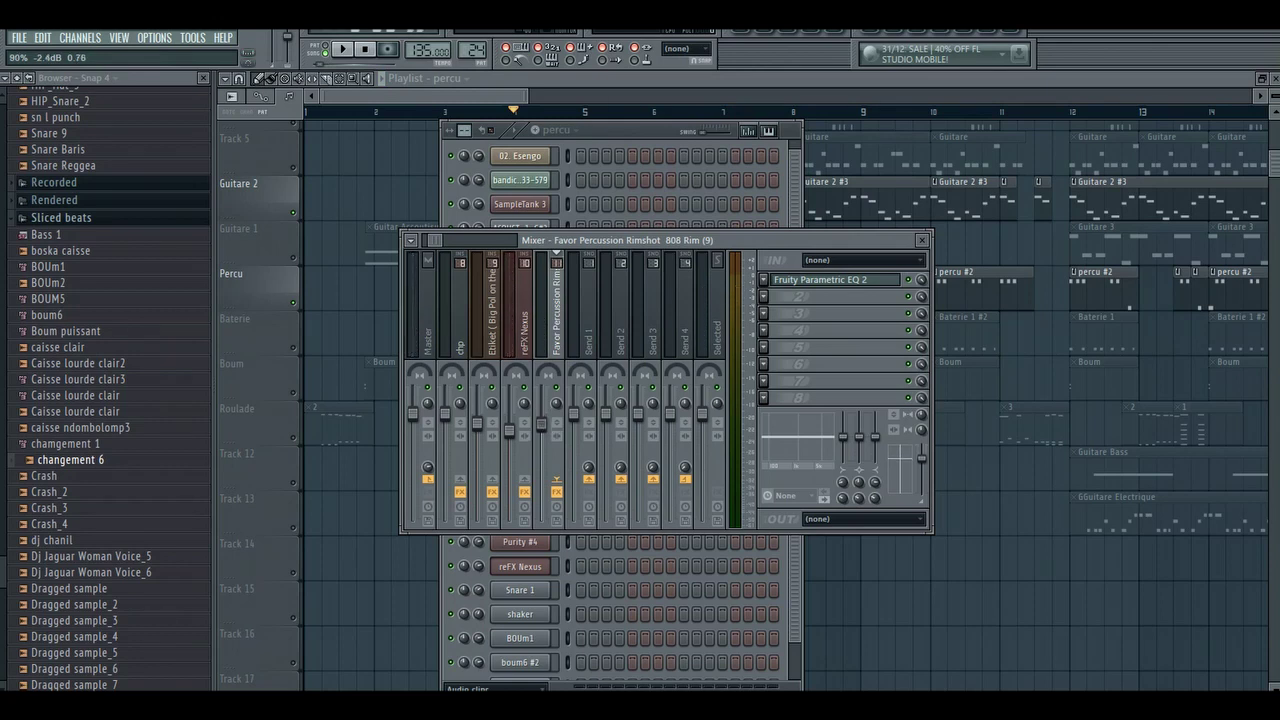
pyautogui.press('space')
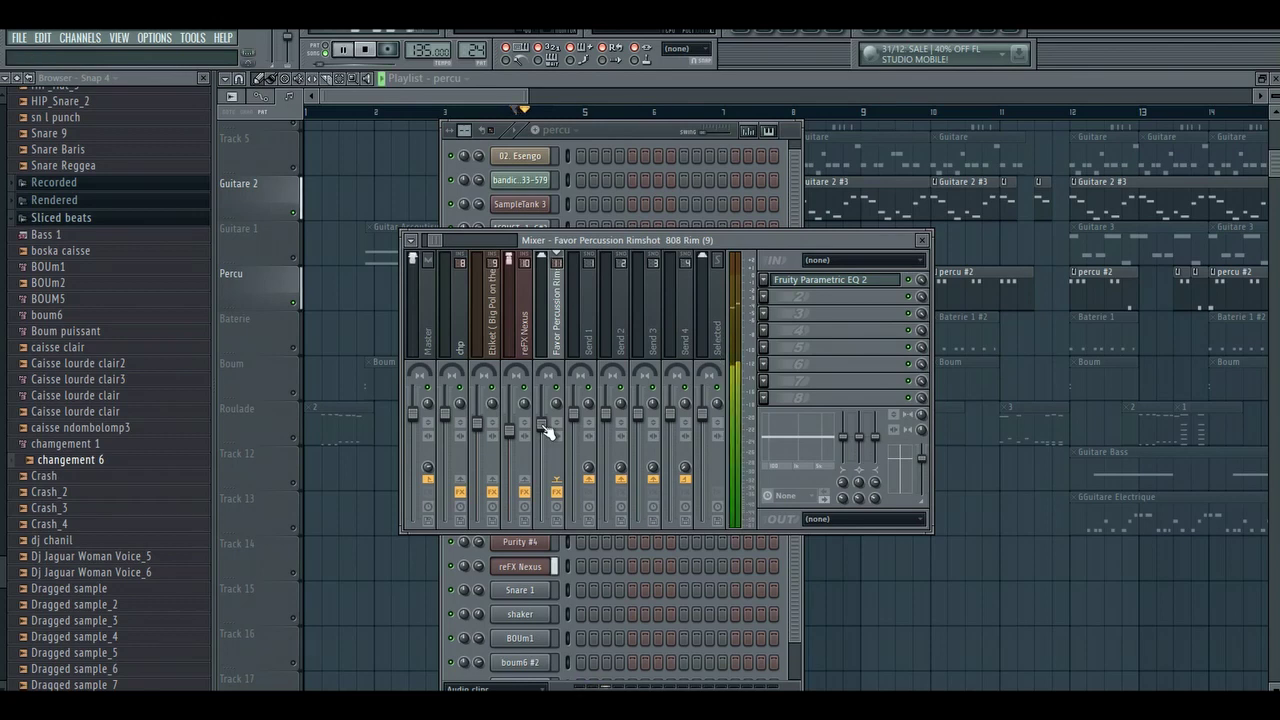
# Return to the playlist, stop playback, and unmute the Baterie track with its Snare 1 pattern selected
pyautogui.press('F12')
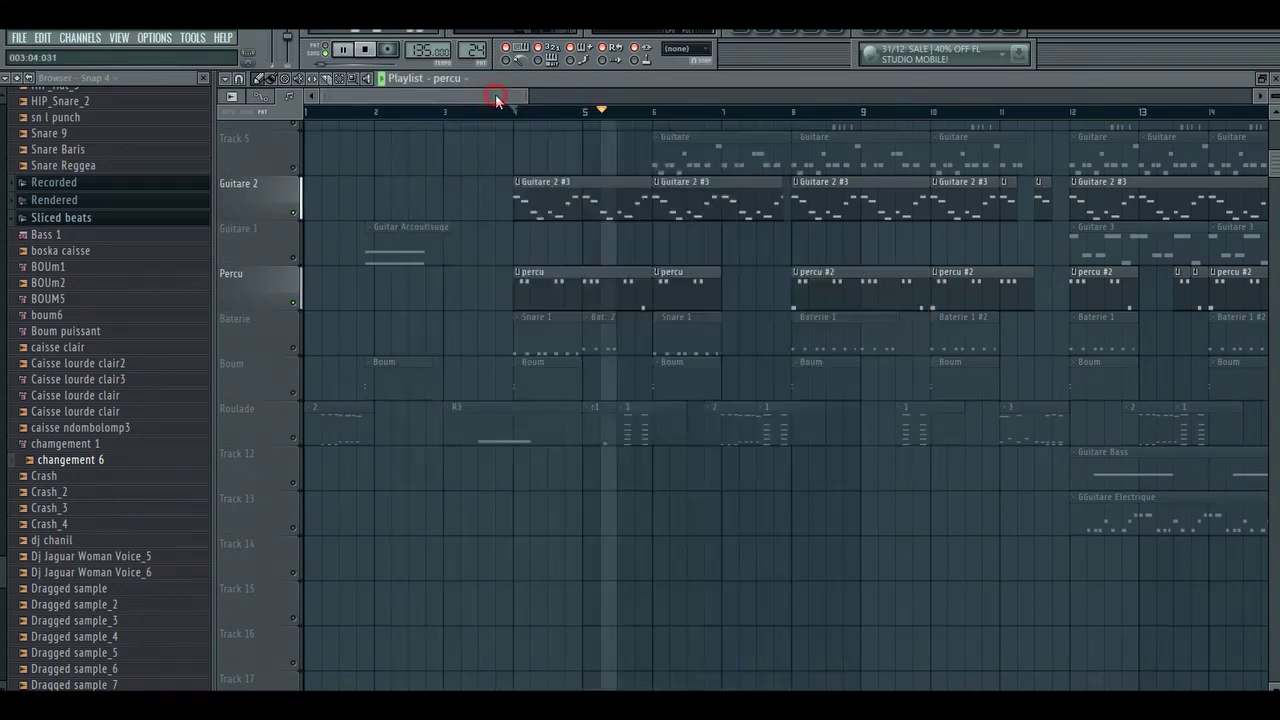
pyautogui.press('space')
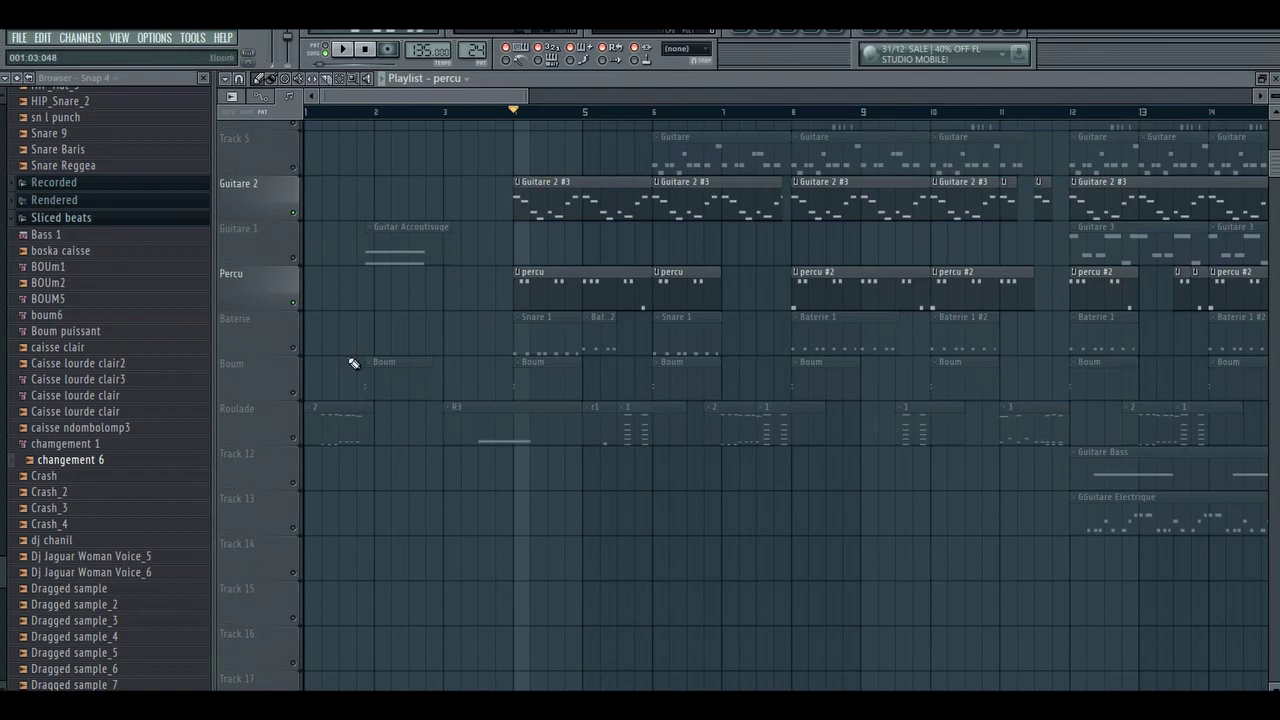
pyautogui.click(295, 348)
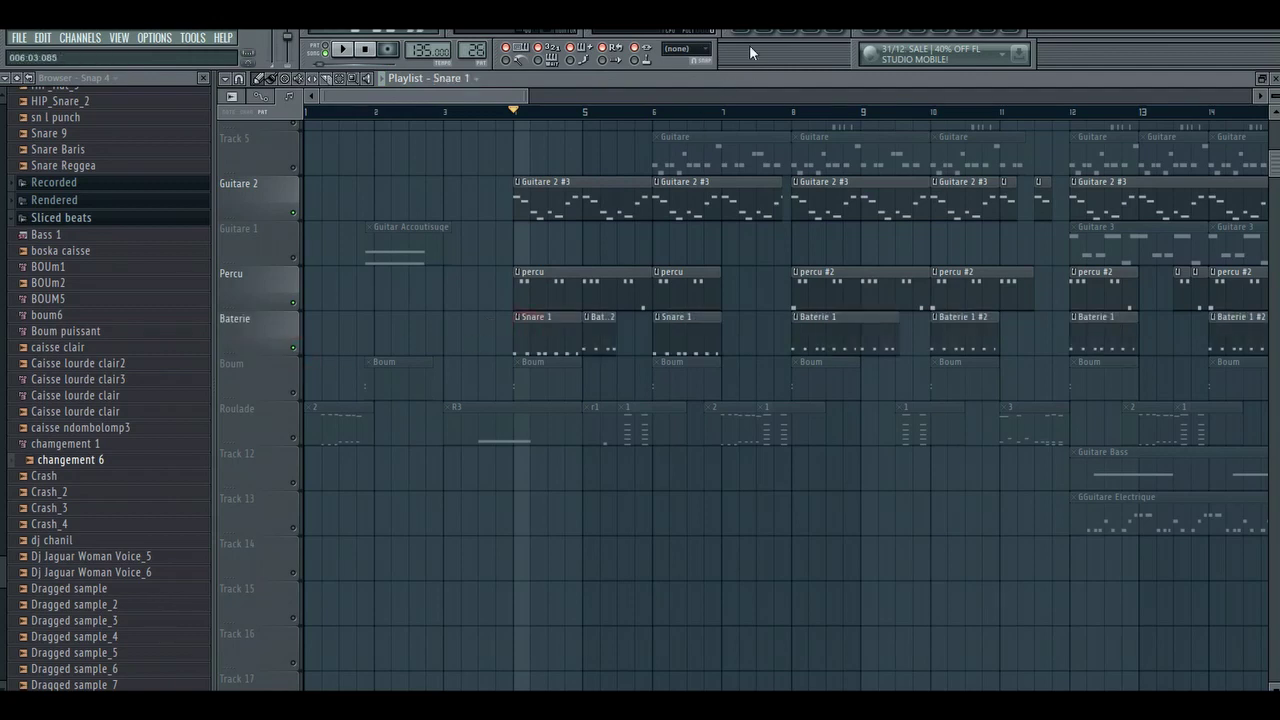
# Select the Snare 1 channel in the step sequencer and link it to the empty mixer track Insert 12
pyautogui.press('F6')
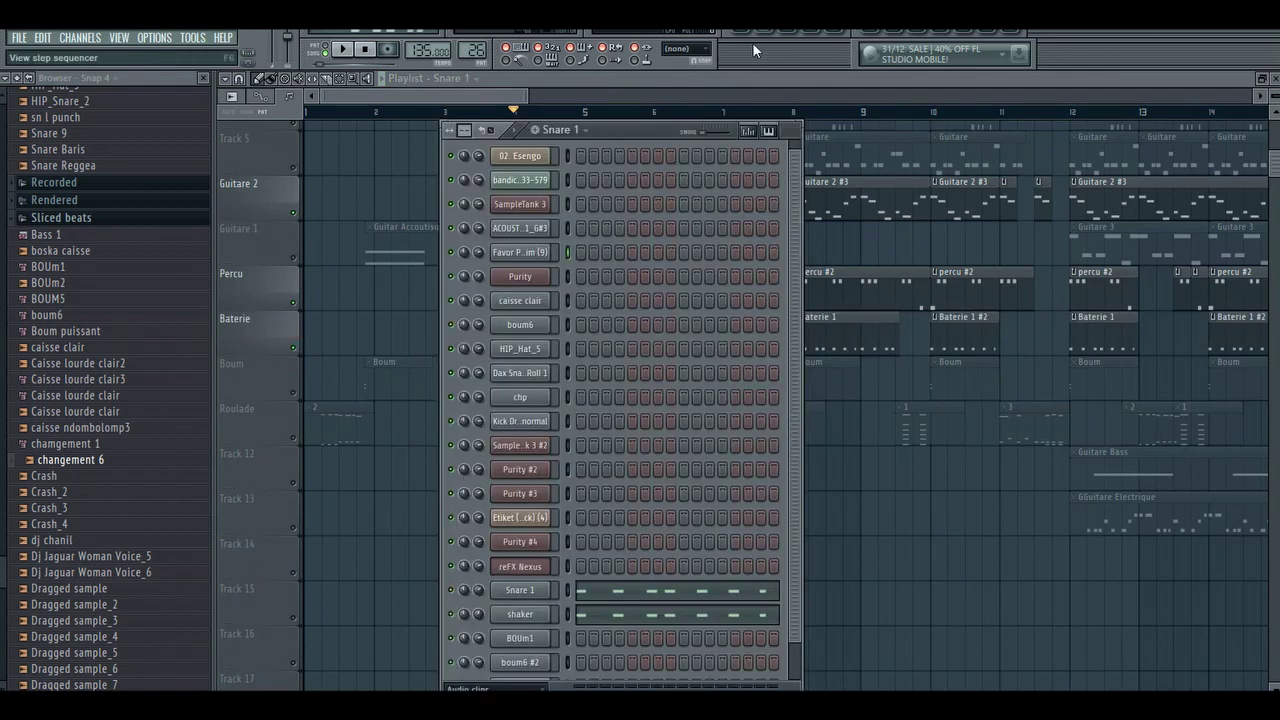
pyautogui.click(567, 592)
pyautogui.press('F9')
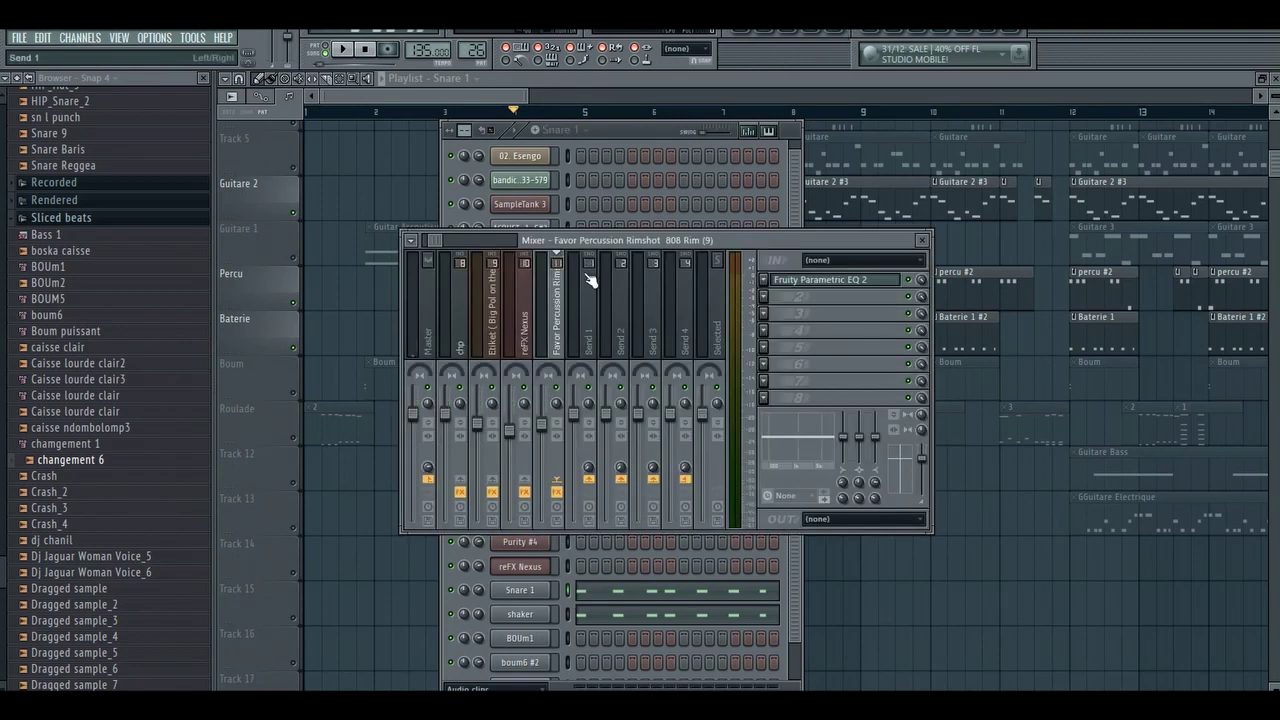
pyautogui.moveTo(427, 244); pyautogui.dragTo(437, 242)
pyautogui.rightClick(540, 340)
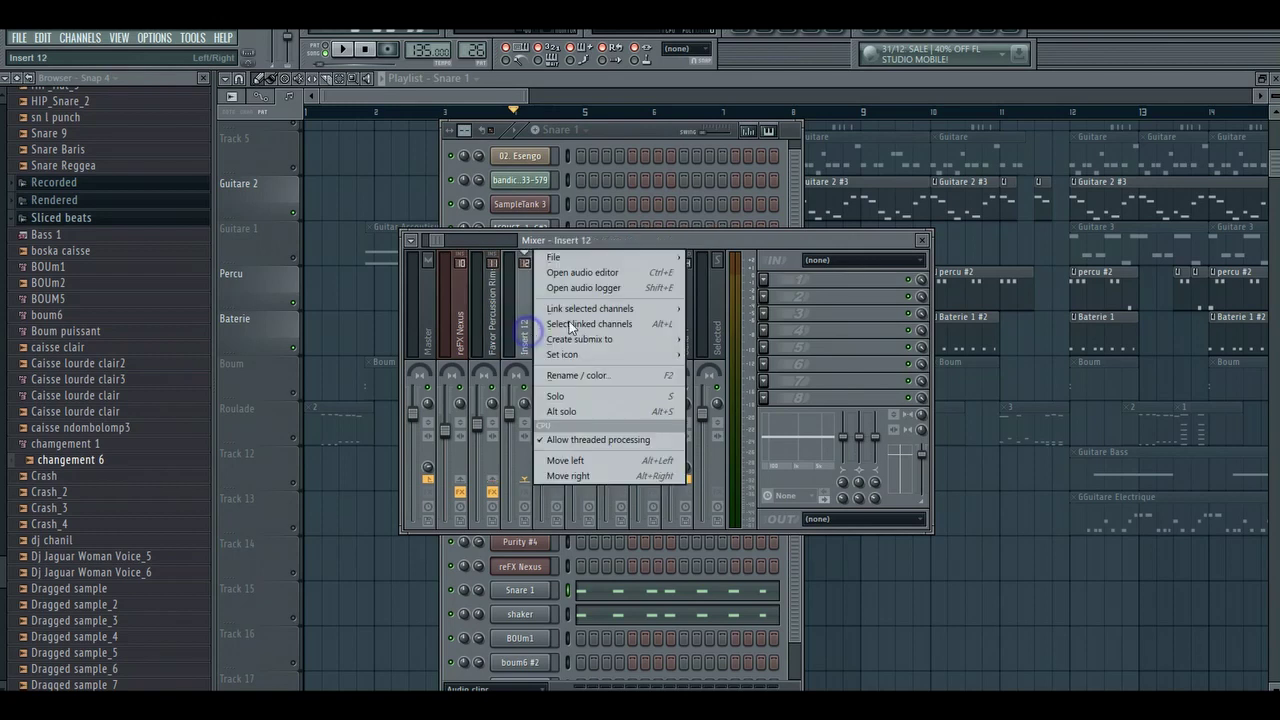
pyautogui.moveTo(640, 312)
pyautogui.click(705, 312)
# Load Fruity Parametric EQ 2 in the Snare 1 track's first effect slot and switch it to the next preset
pyautogui.click(775, 276)
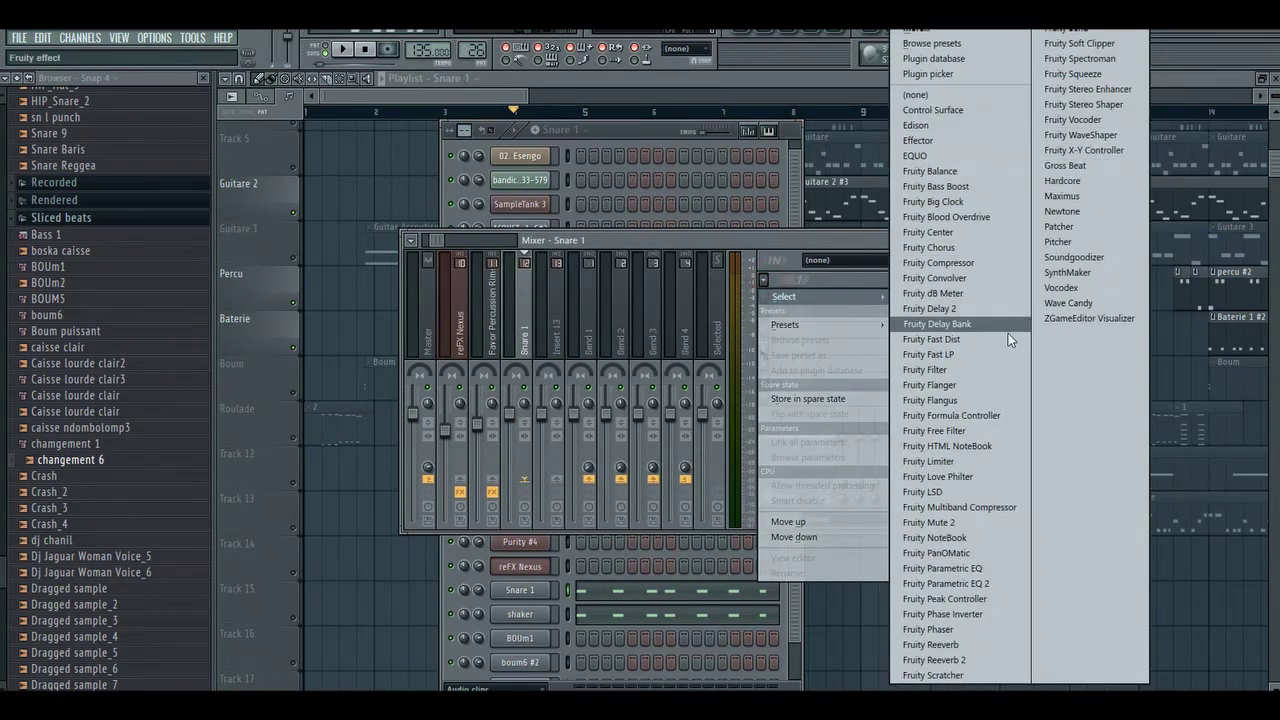
pyautogui.click(1002, 583)
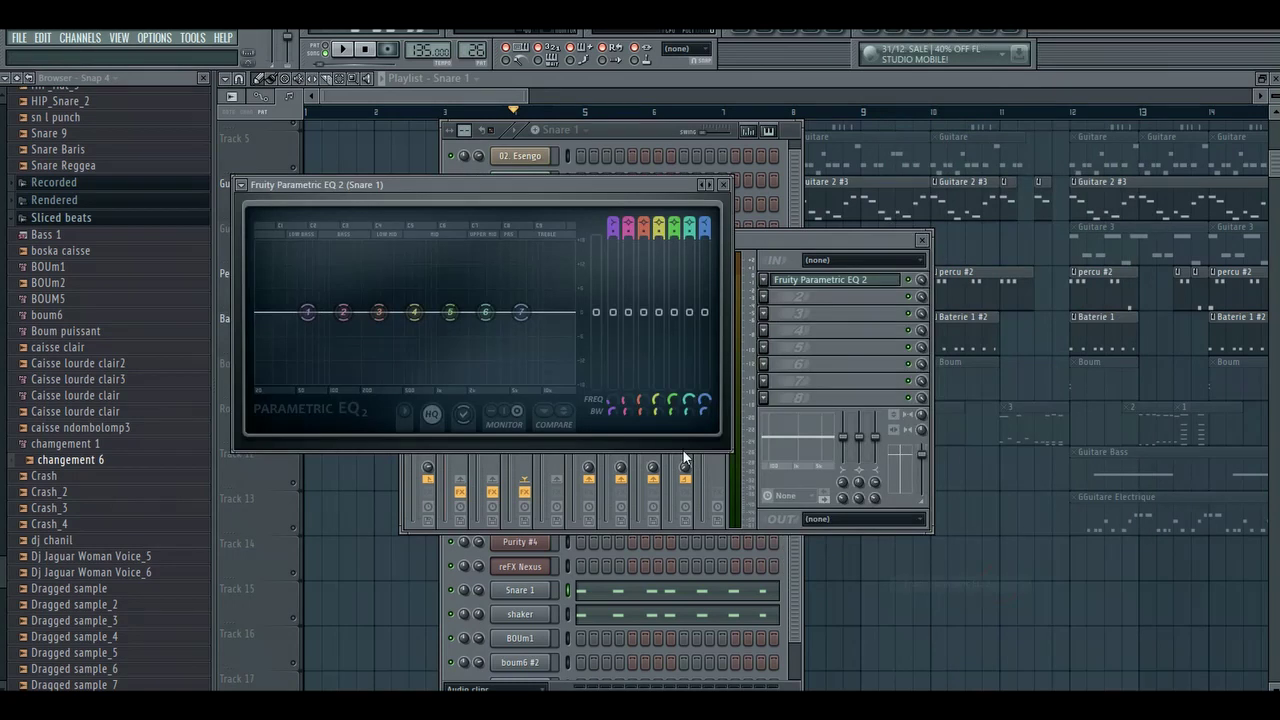
pyautogui.click(708, 185)
# Raise the Snare 1 EQ's low cut to about 80 Hz, audition the snare, and push the cut slightly higher
pyautogui.moveTo(258, 322); pyautogui.dragTo(320, 314)
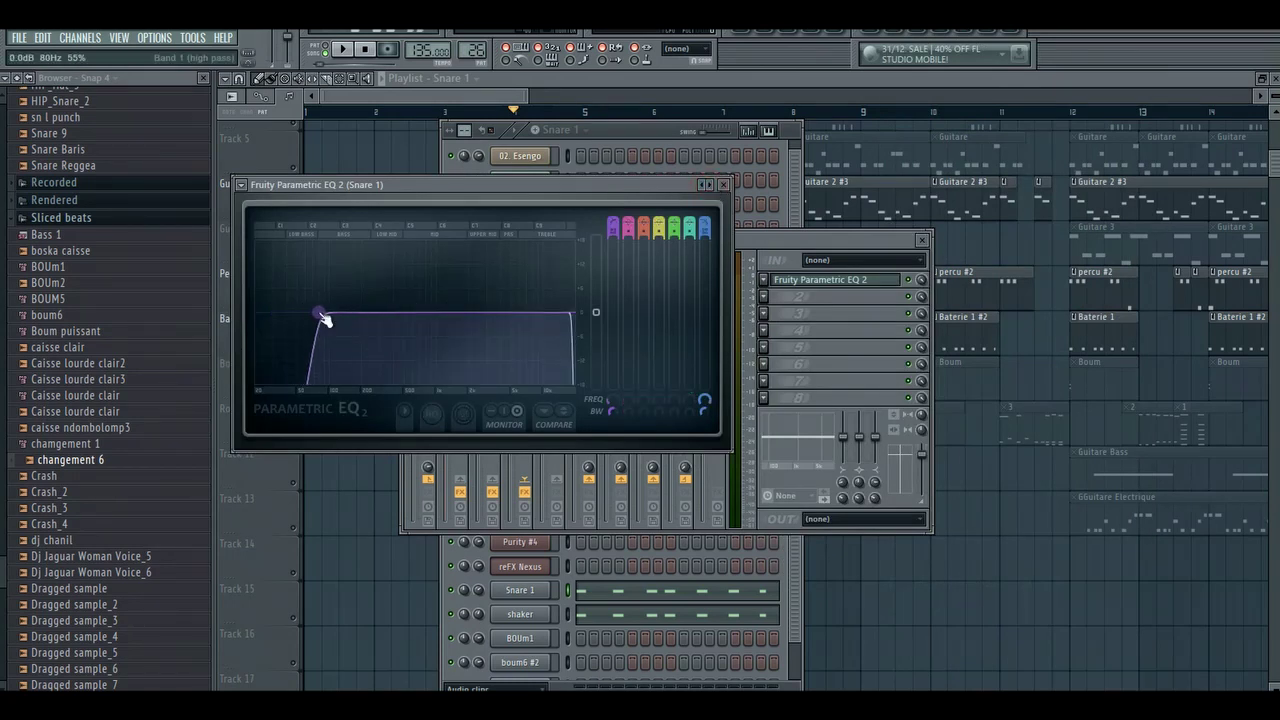
pyautogui.press('z')
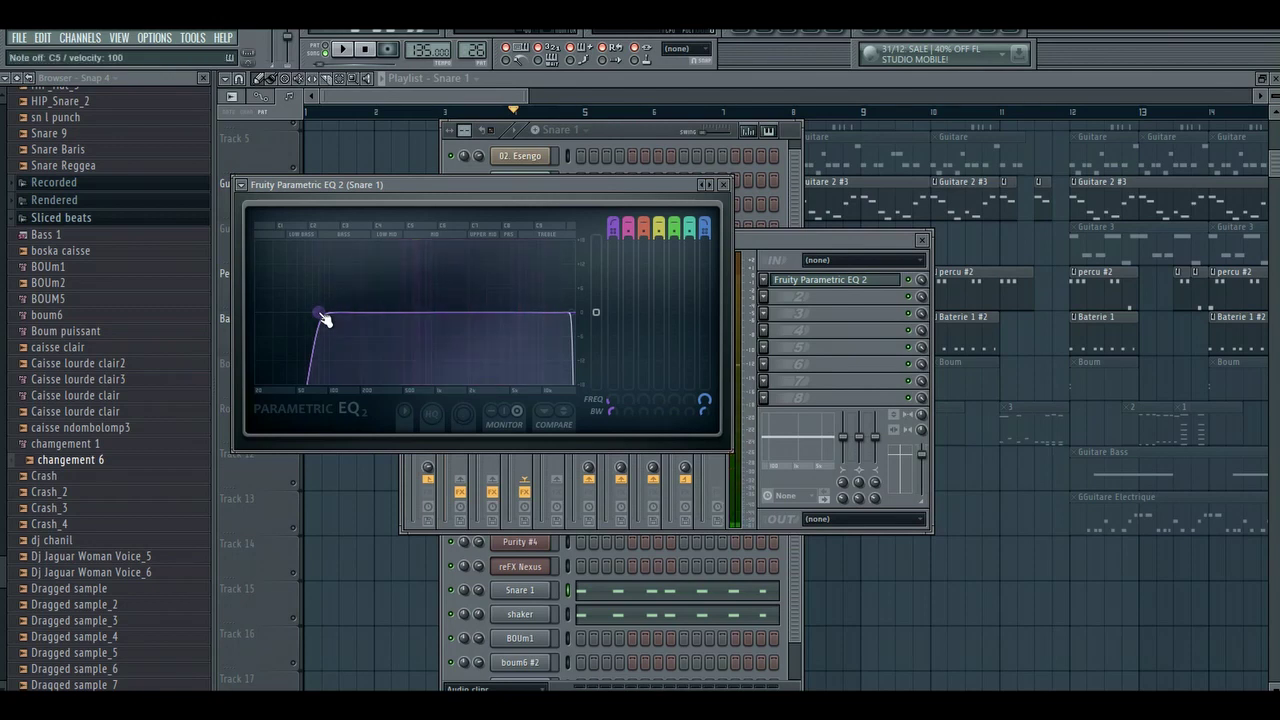
pyautogui.press('z')
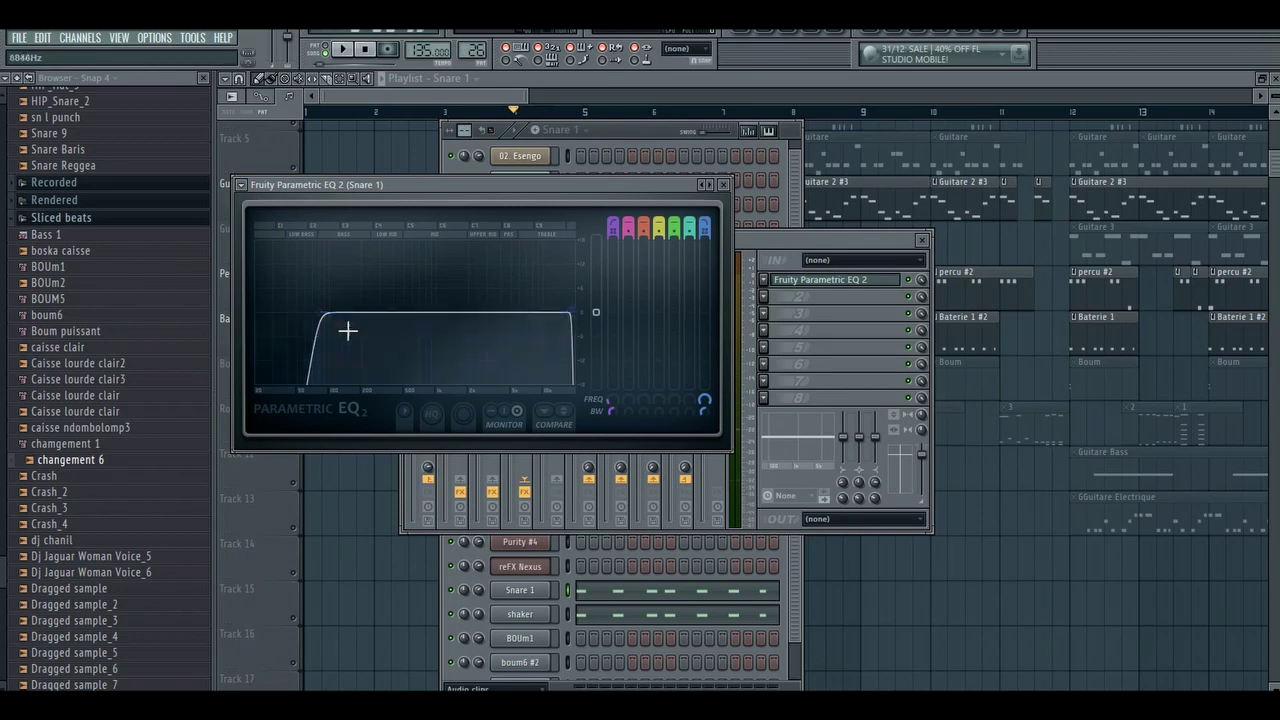
pyautogui.moveTo(320, 313); pyautogui.dragTo(335, 318)
# Play the song, lower the Snare 1 mixer volume to about 94% (-1.4 dB), and return to the playlist with playback stopped
pyautogui.press('space')
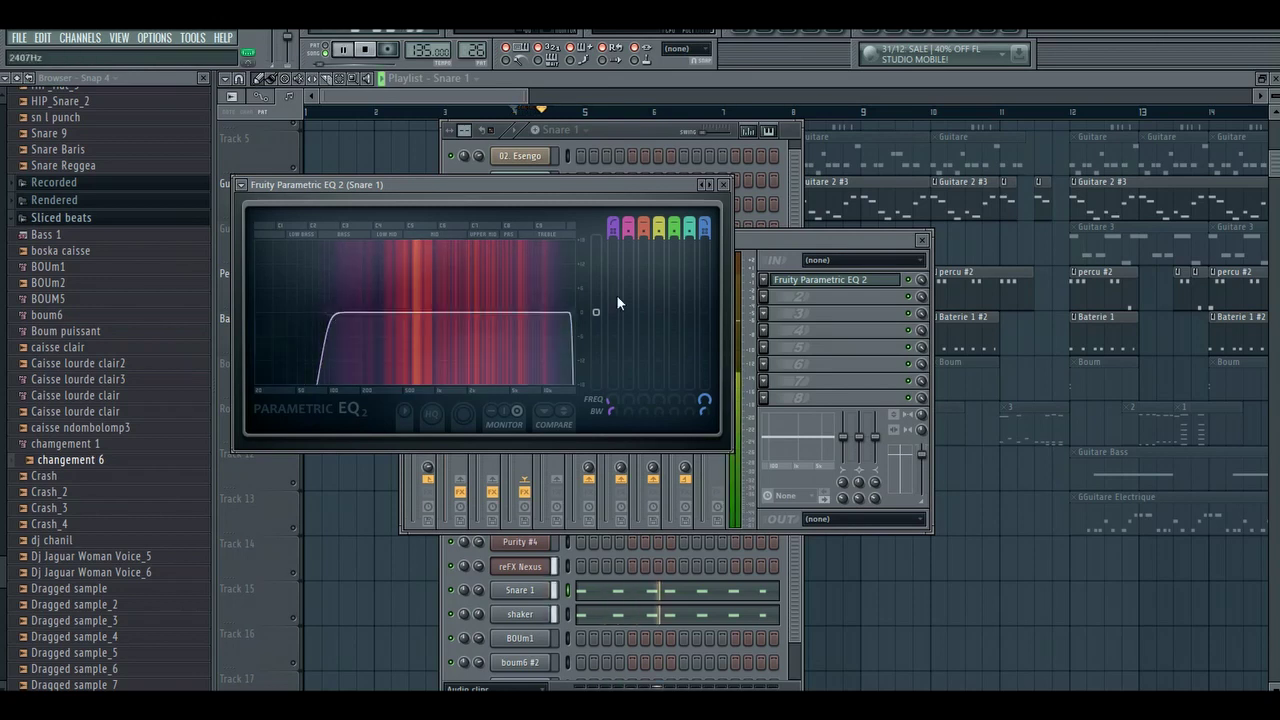
pyautogui.click(723, 184)
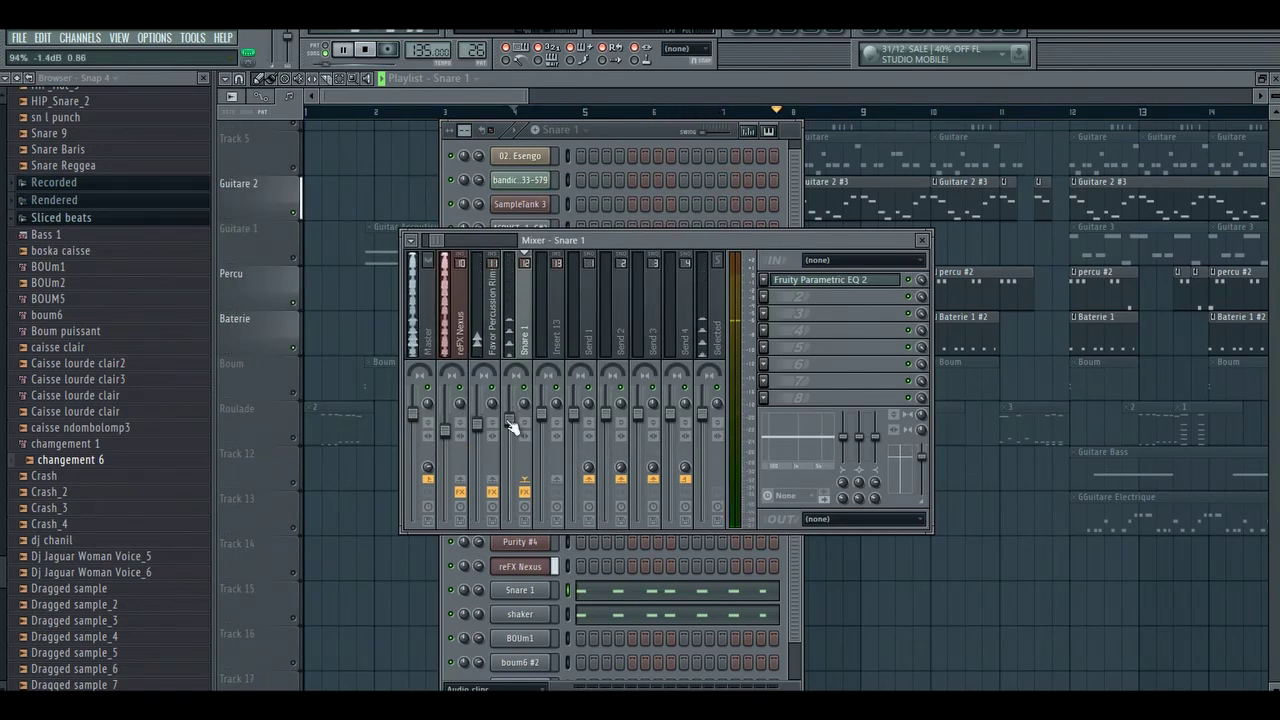
pyautogui.click(504, 83)
pyautogui.press('space')
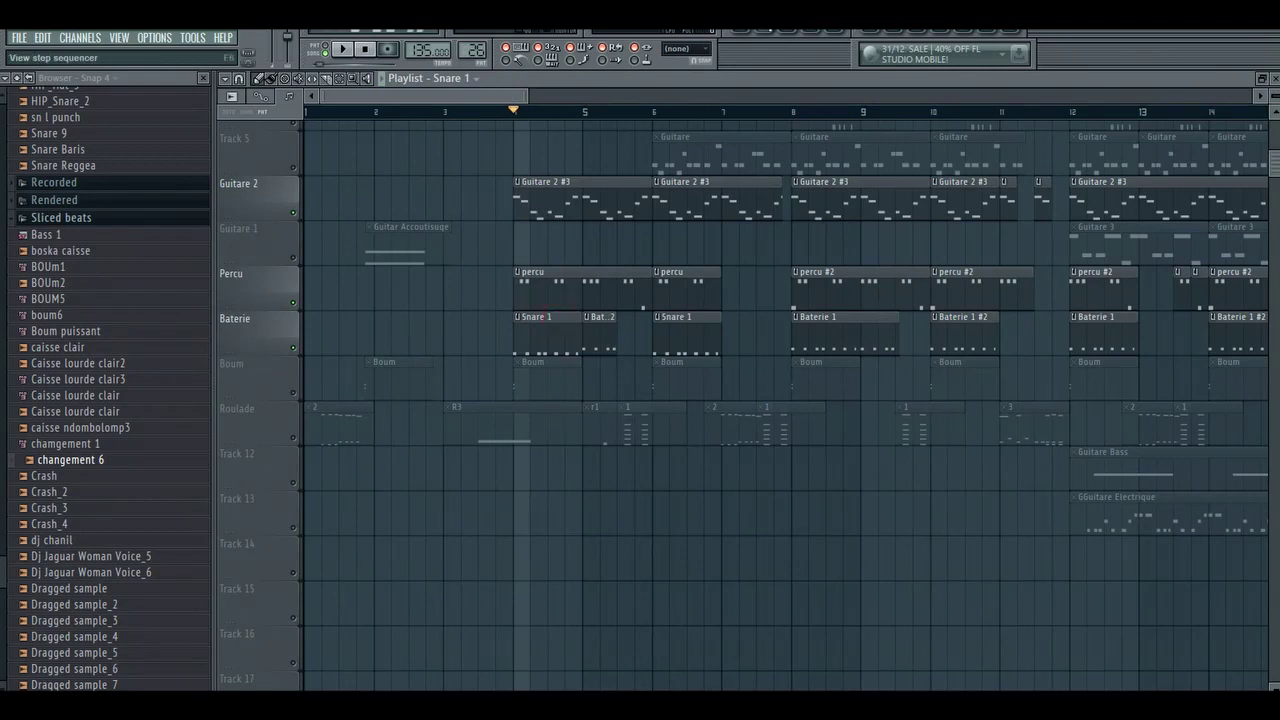
# Select and audition the shaker channel in the step sequencer, and link it to the empty mixer track Insert 13
pyautogui.click(766, 33)
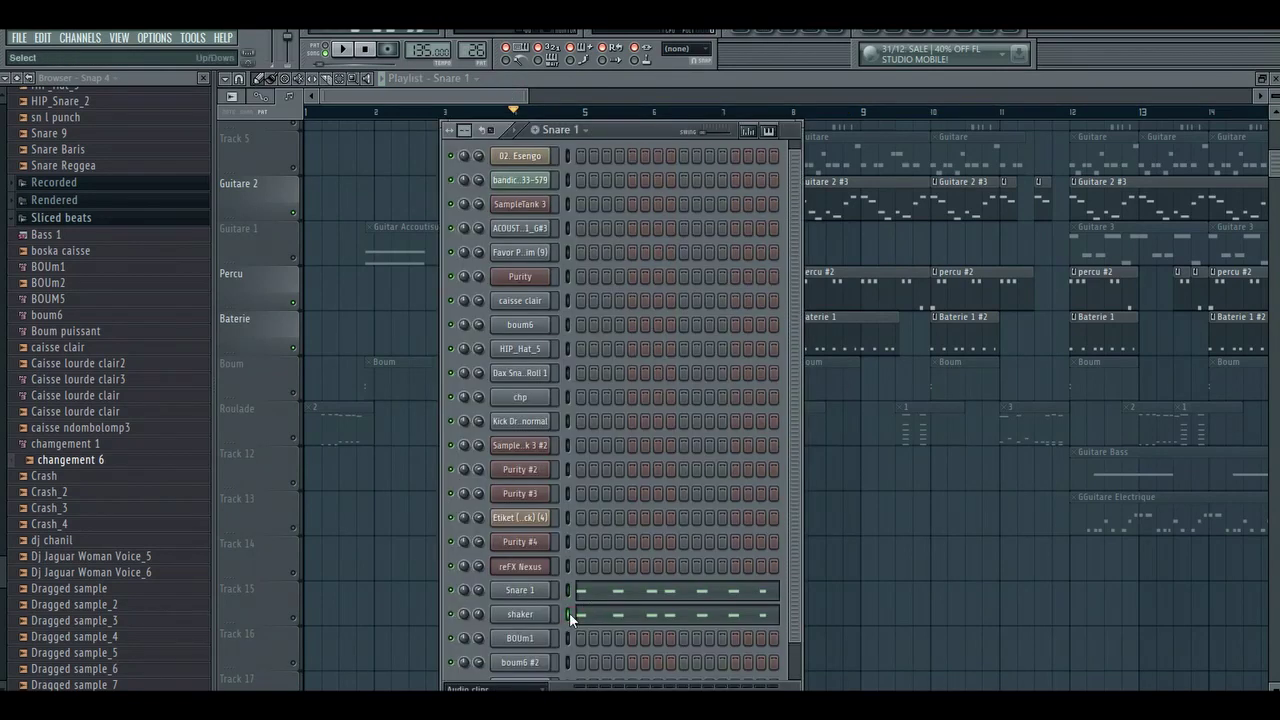
pyautogui.press('q')
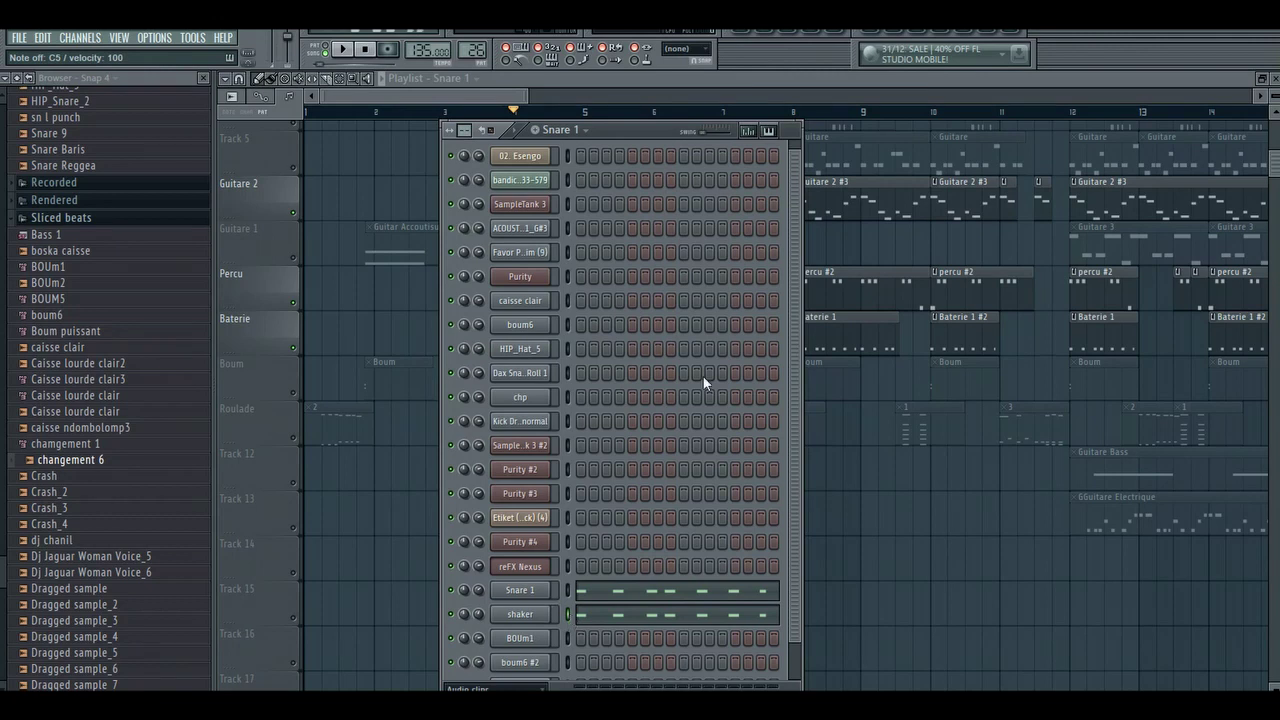
pyautogui.click(843, 30)
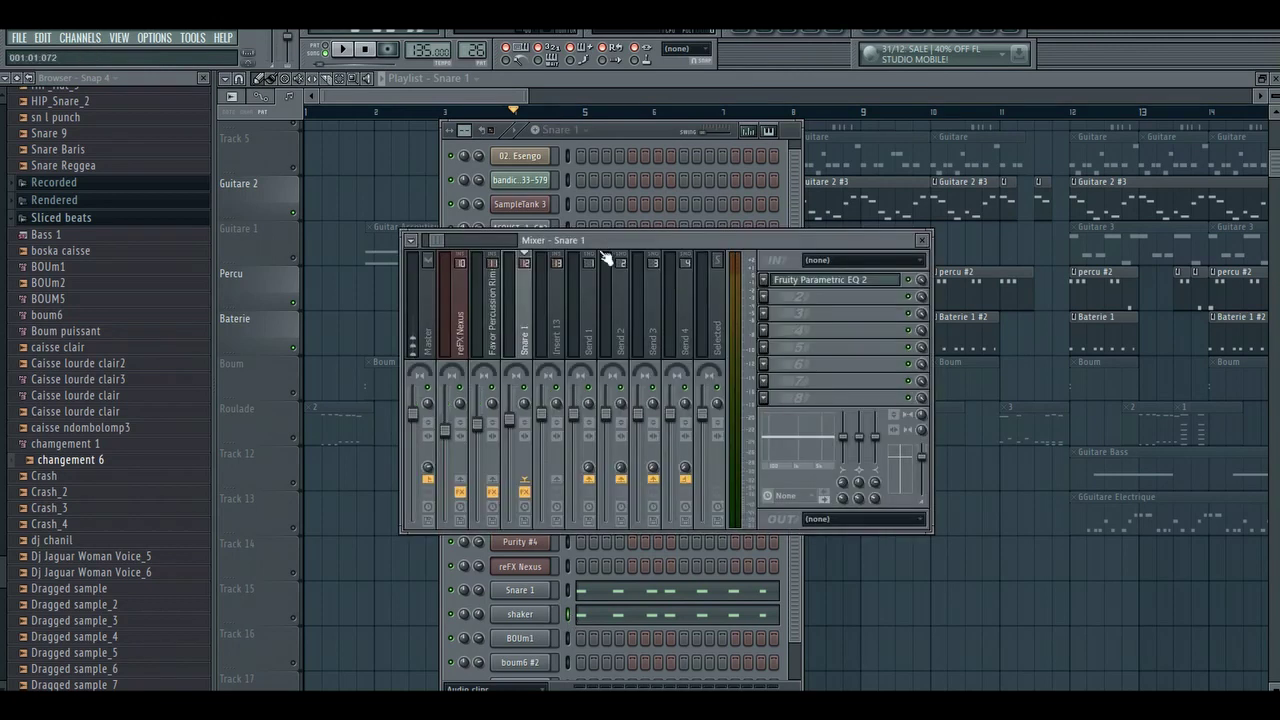
pyautogui.rightClick(557, 334)
pyautogui.moveTo(650, 308)
pyautogui.click(740, 309)
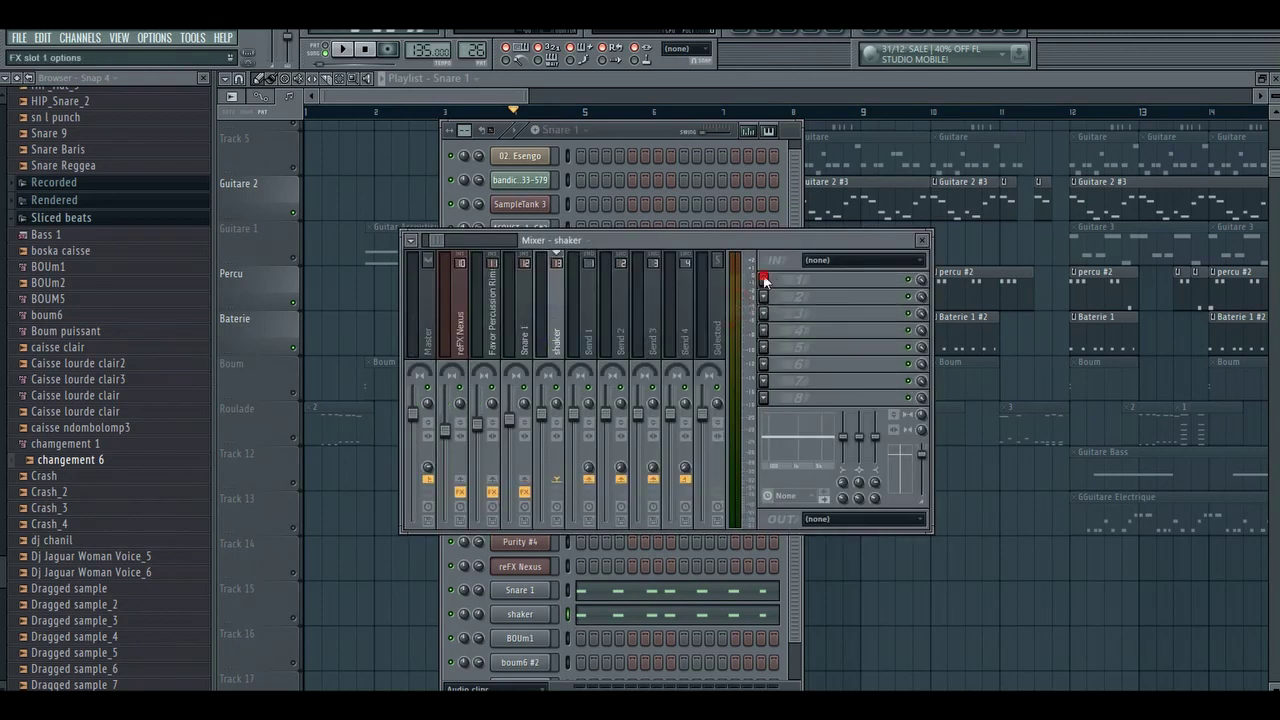
# Load Fruity Parametric EQ 2 in the shaker track's first effect slot and switch it to the next preset
pyautogui.click(768, 280)
pyautogui.click(935, 583)
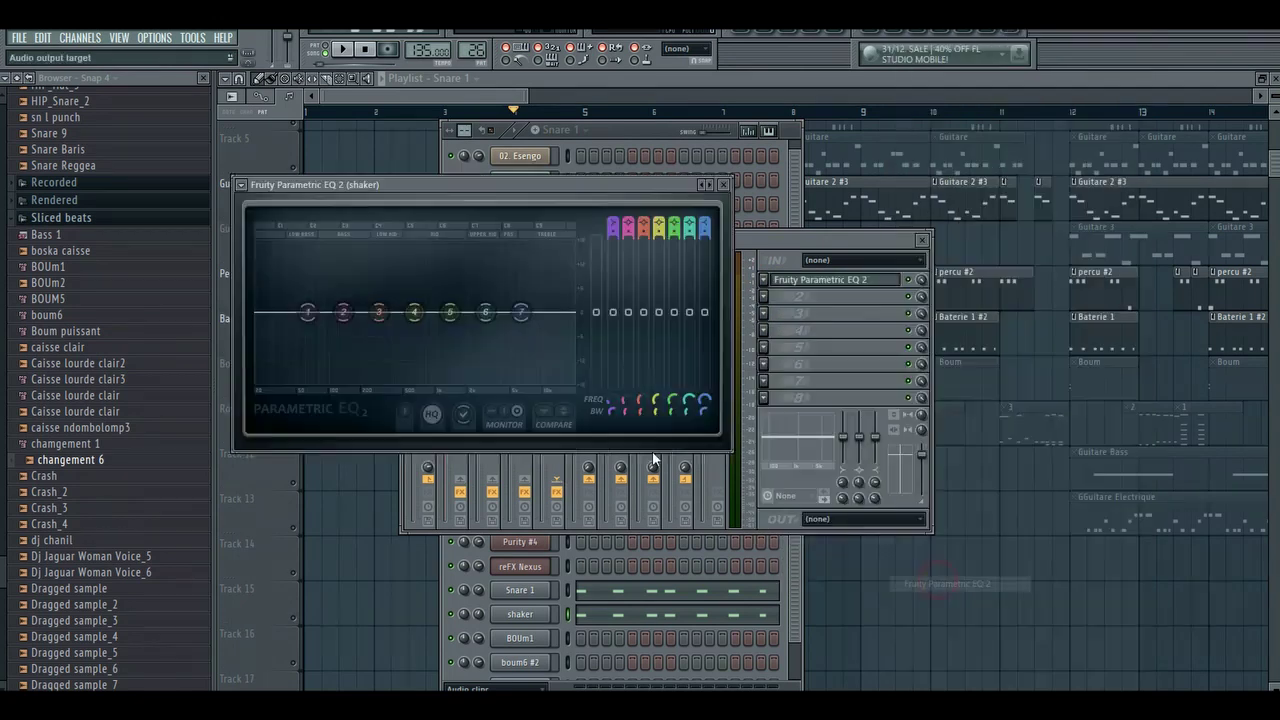
pyautogui.click(713, 184)
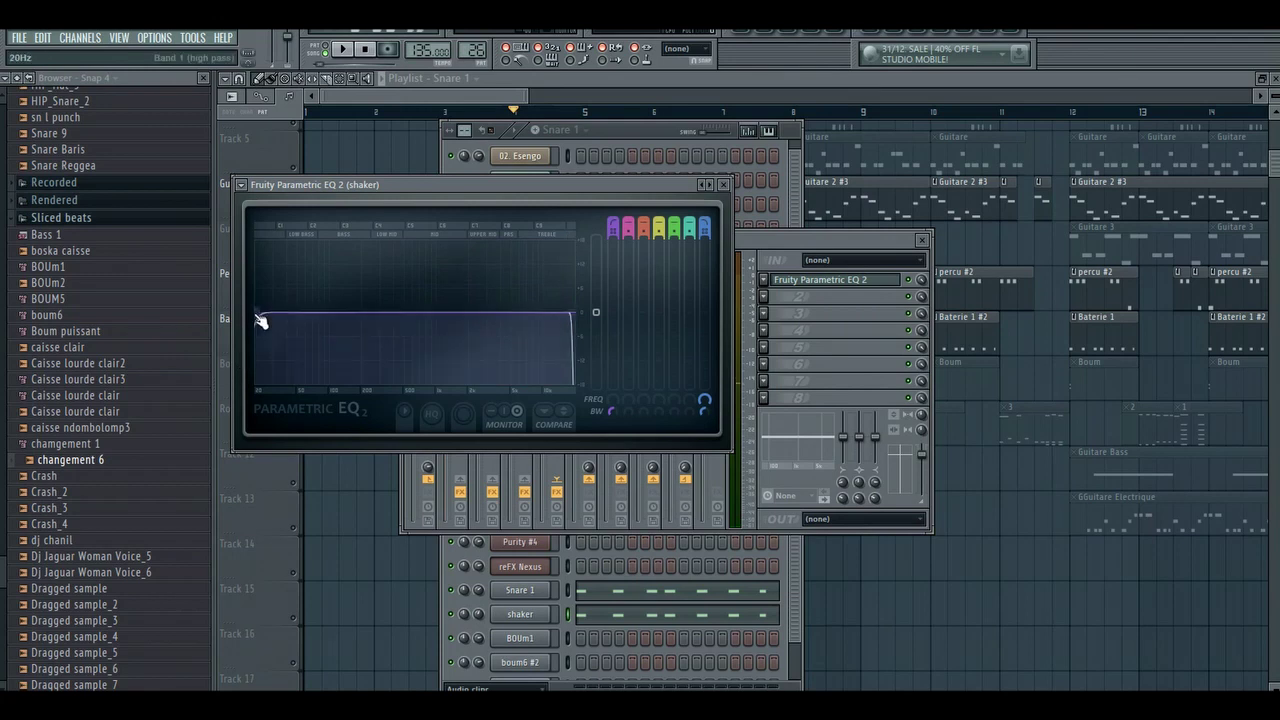
# Raise the shaker EQ's low-cut frequency to just below 524 Hz
pyautogui.moveTo(259, 314); pyautogui.dragTo(405, 313)
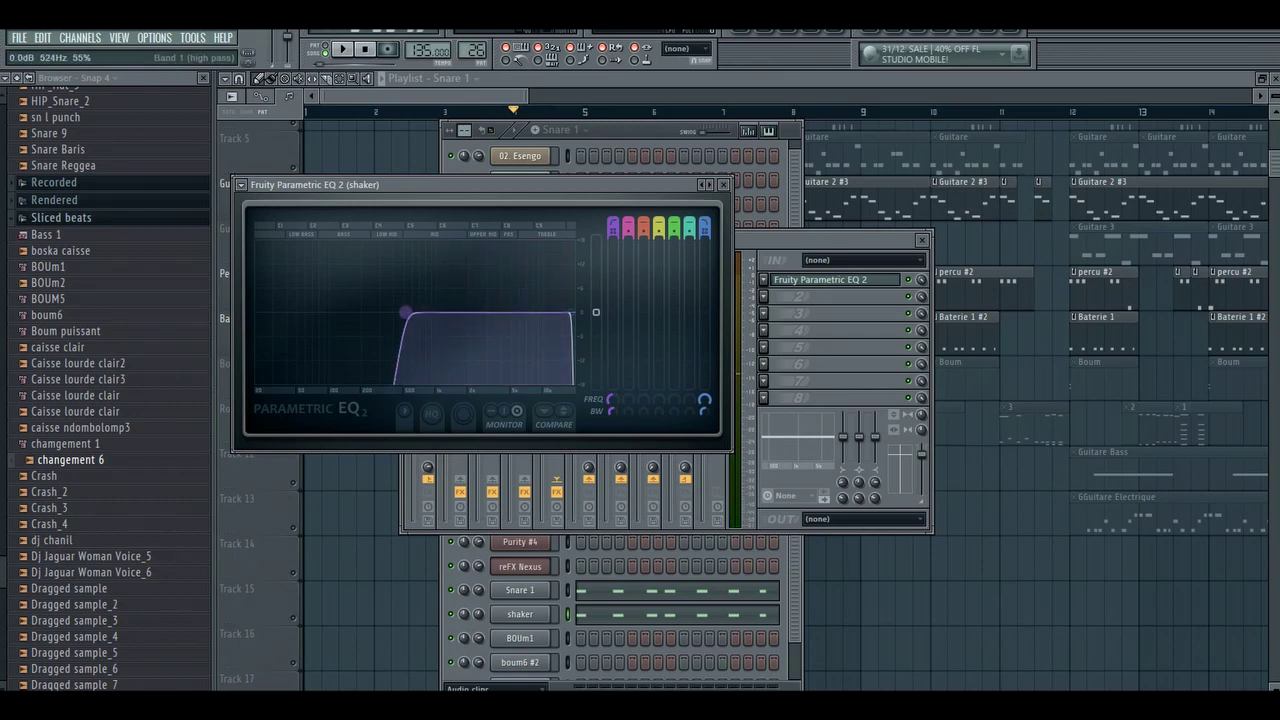
pyautogui.moveTo(405, 313); pyautogui.dragTo(403, 313)
pyautogui.moveTo(404, 313); pyautogui.dragTo(401, 313)
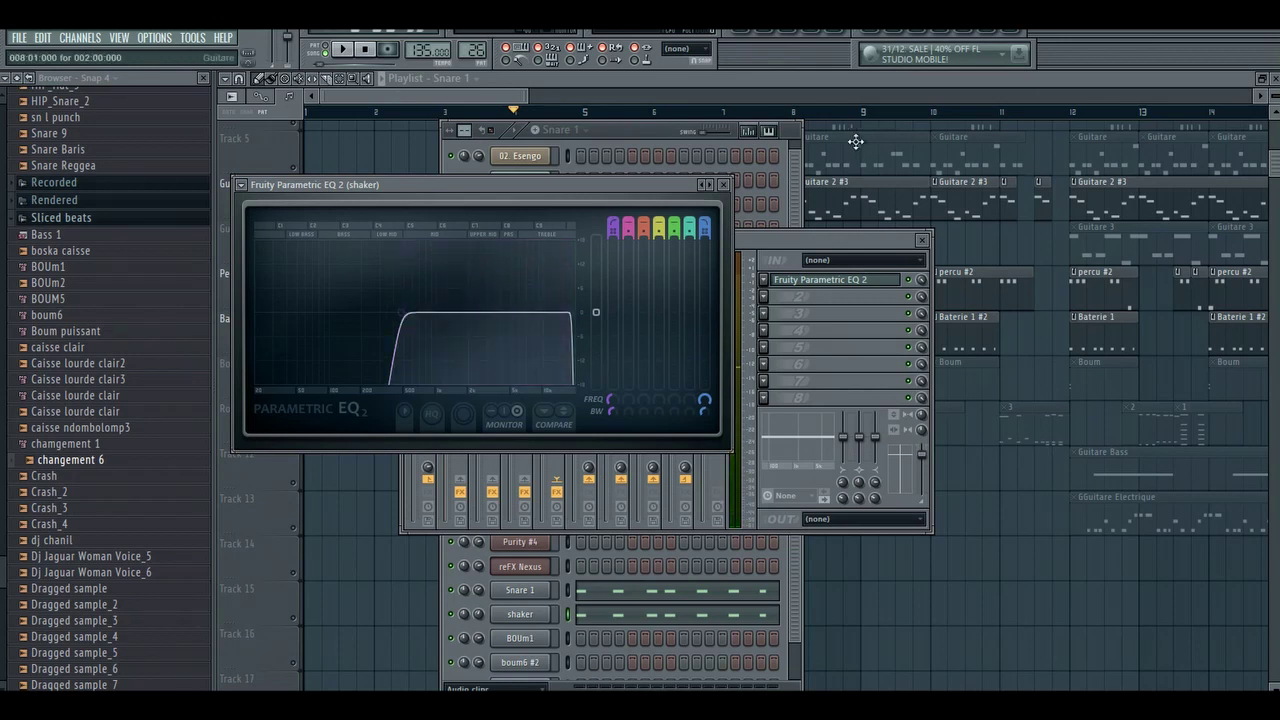
# Close the shaker EQ, lower the shaker's mixer volume to about 94% (-1.4 dB) during playback, and return to the playlist
pyautogui.click(723, 185)
pyautogui.press('space')
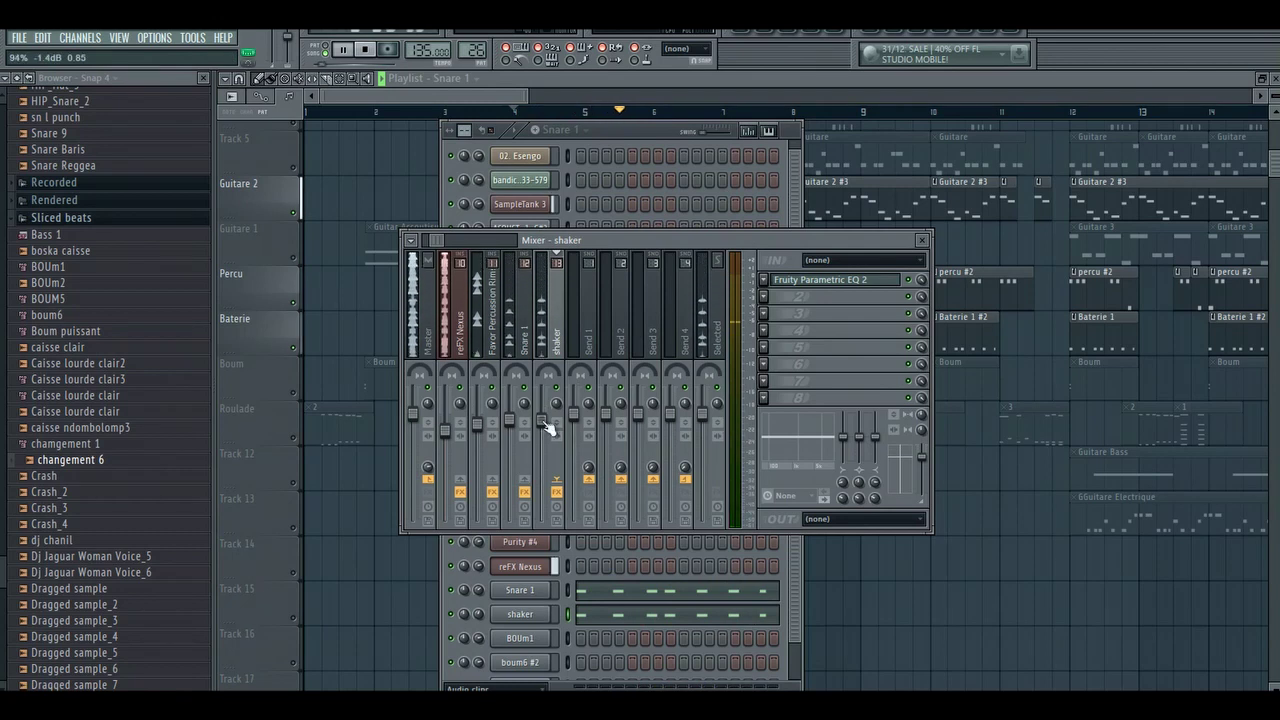
pyautogui.click(473, 98)
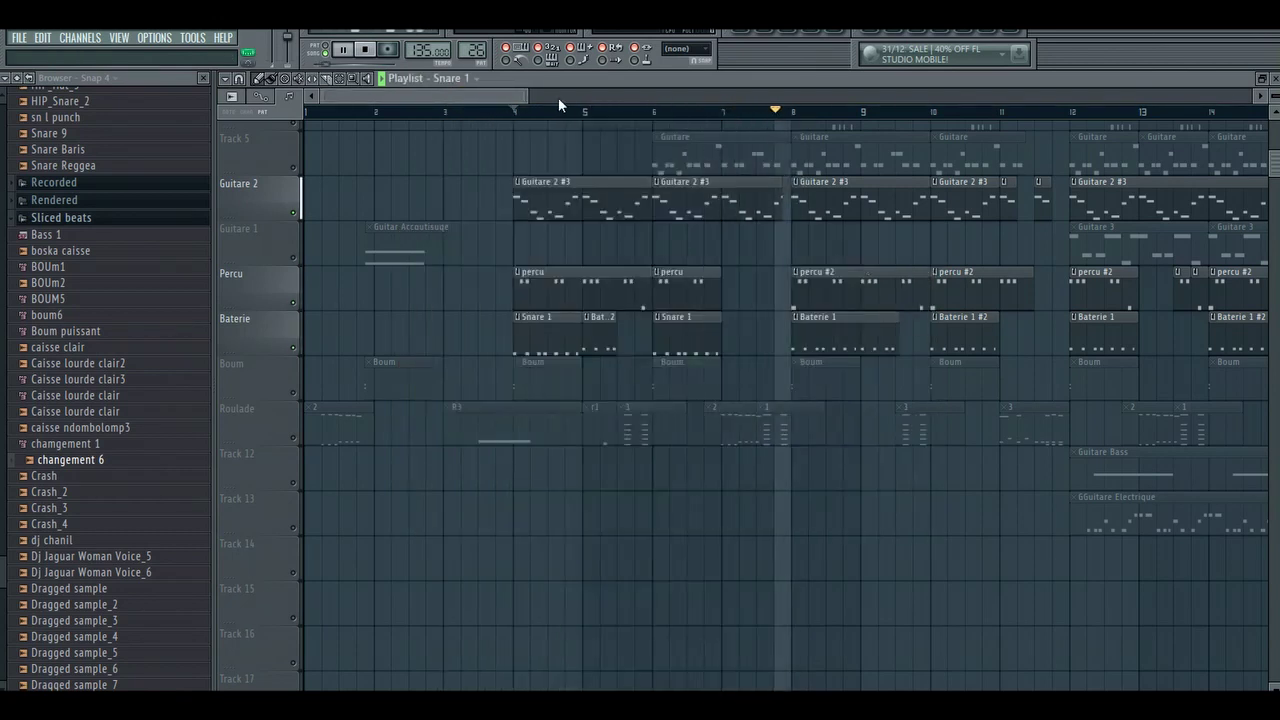
# Replay the arrangement, select the short Baterie 1 #2 clip near bar 5 and audition its pattern in the step sequencer
pyautogui.press('space')
pyautogui.press('space')
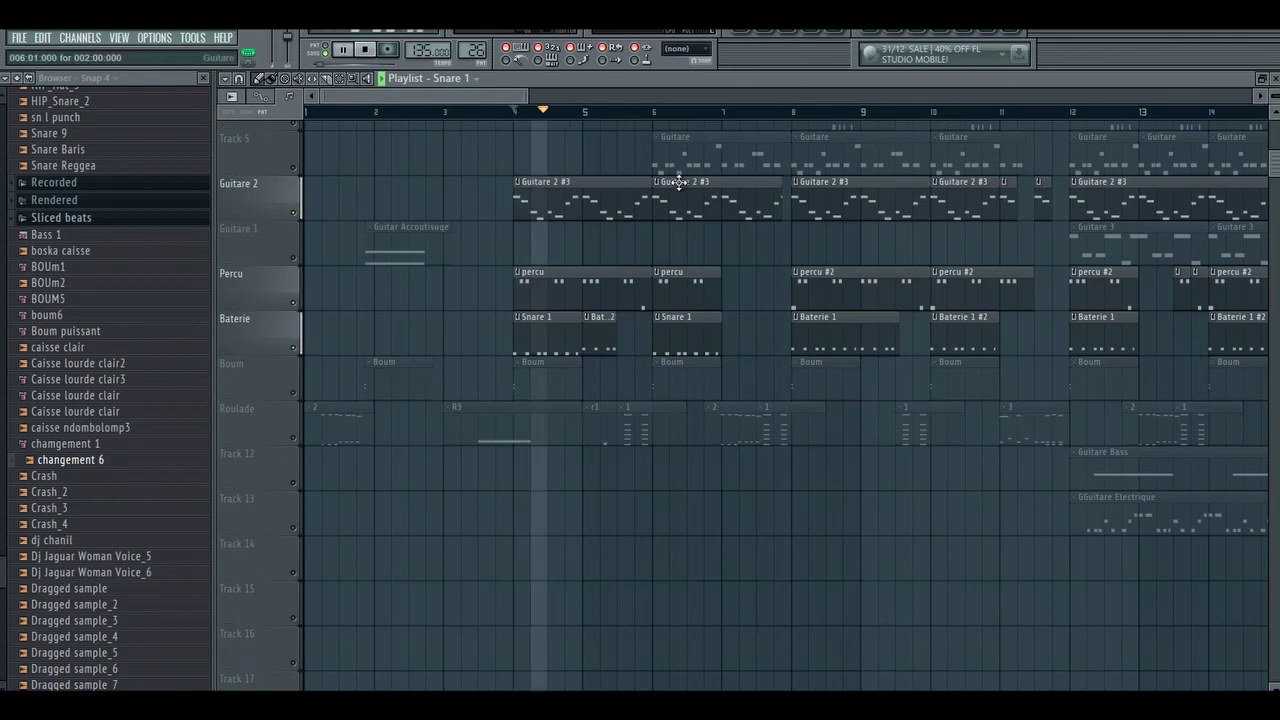
pyautogui.click(604, 327)
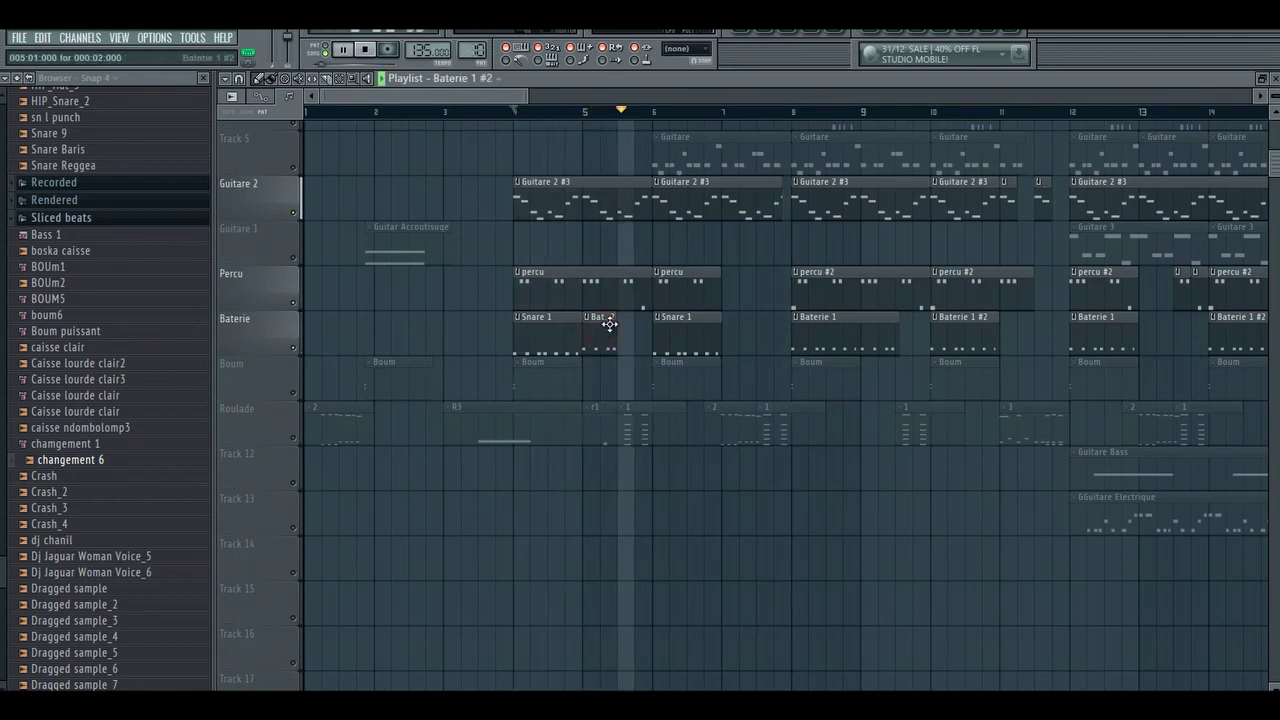
pyautogui.press('space')
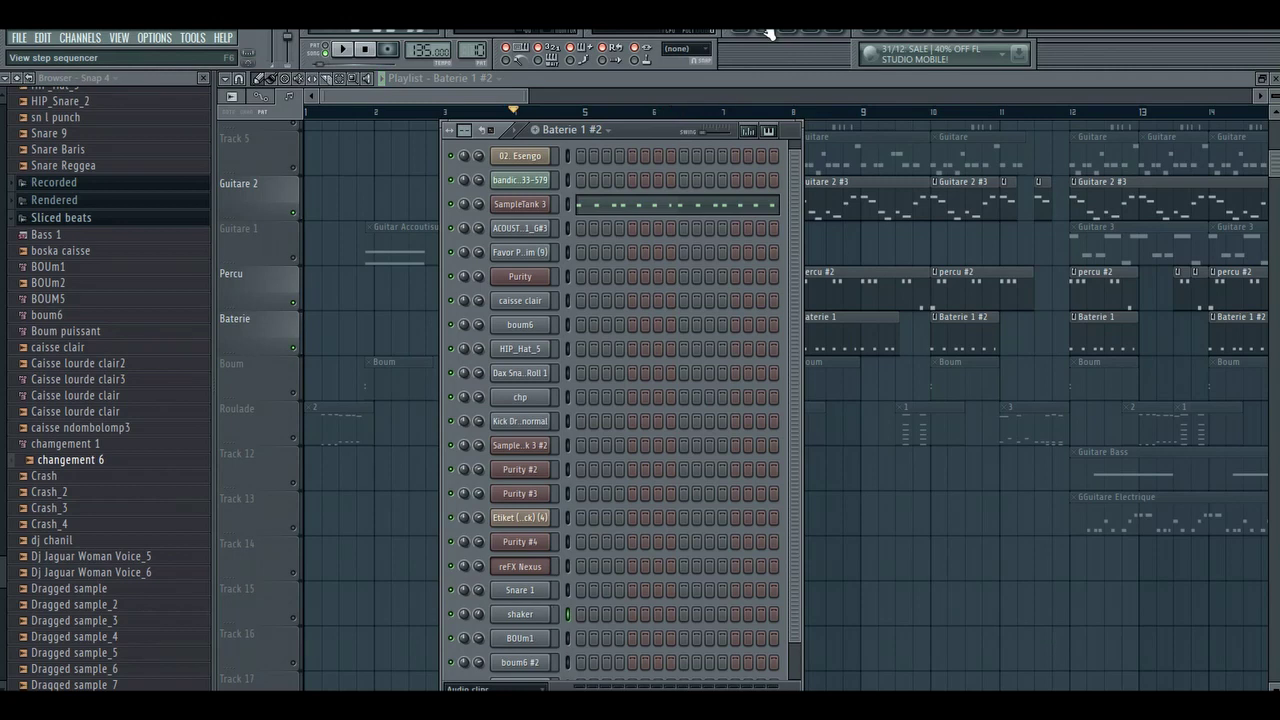
pyautogui.click(342, 49)
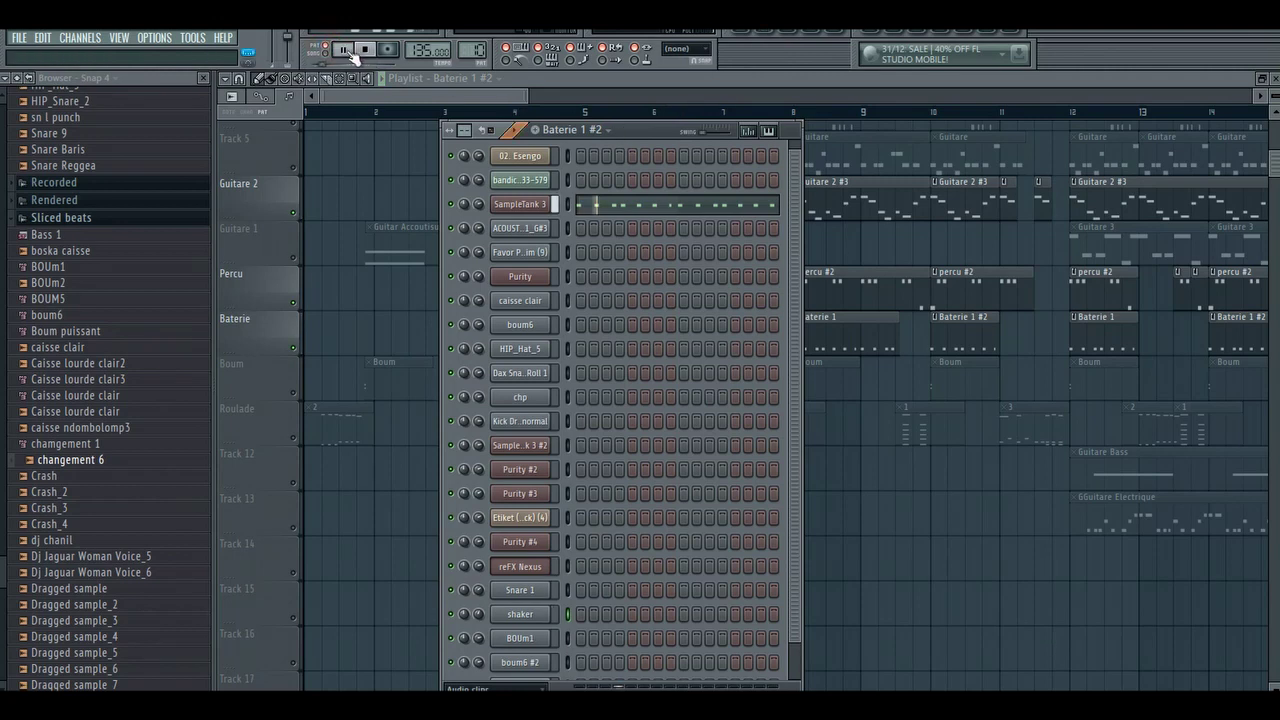
pyautogui.click(364, 50)
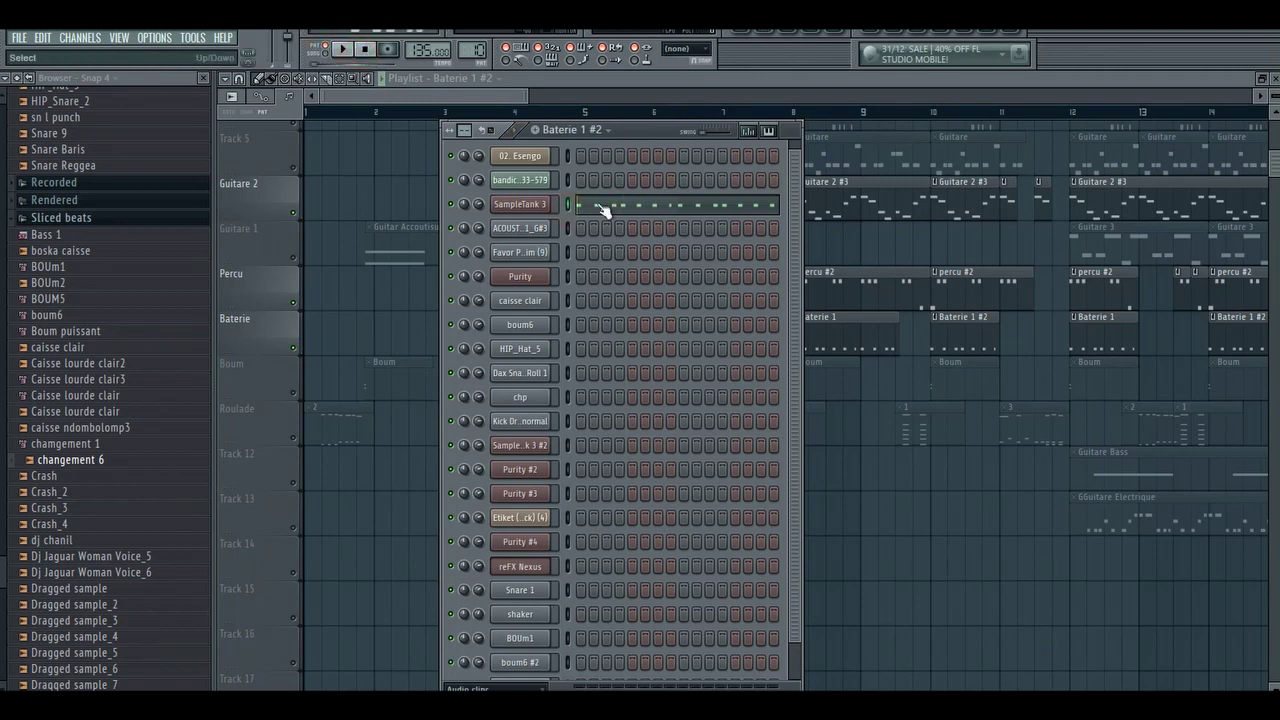
# Check the SampleTank 3 channel's instrument, open Maximus on its mixer track and audition the drums through it
pyautogui.click(516, 205)
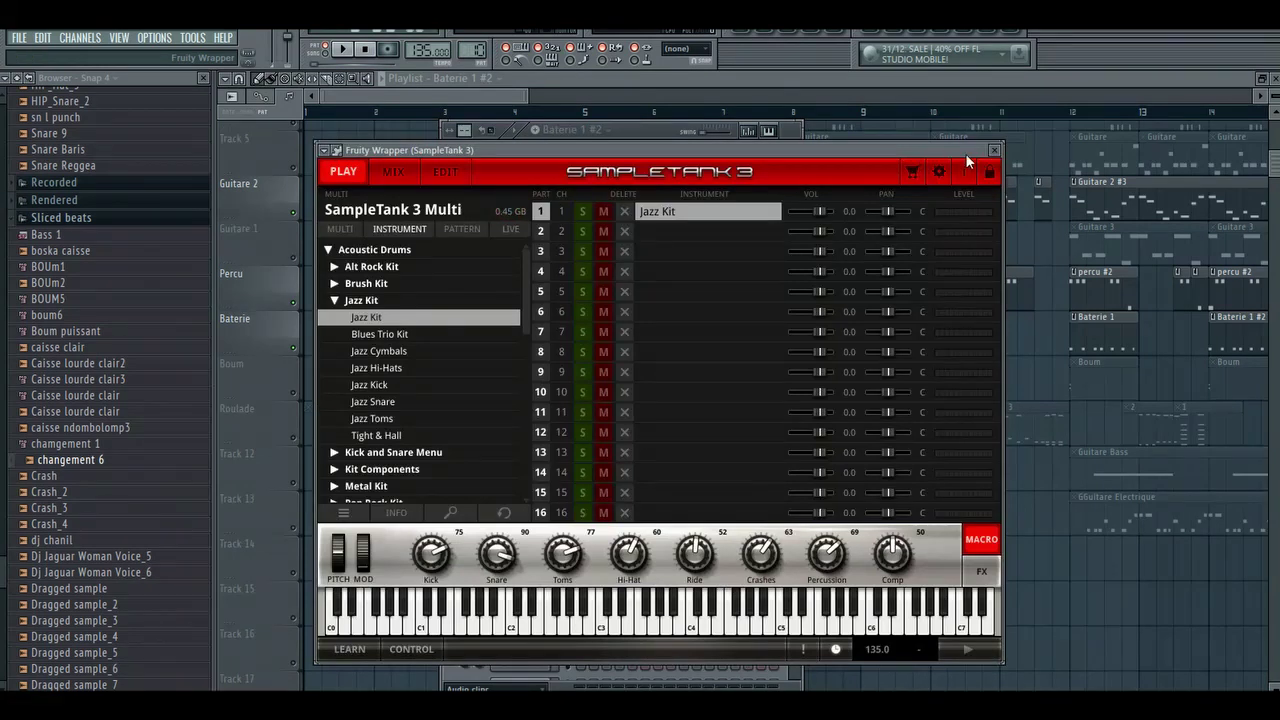
pyautogui.click(994, 151)
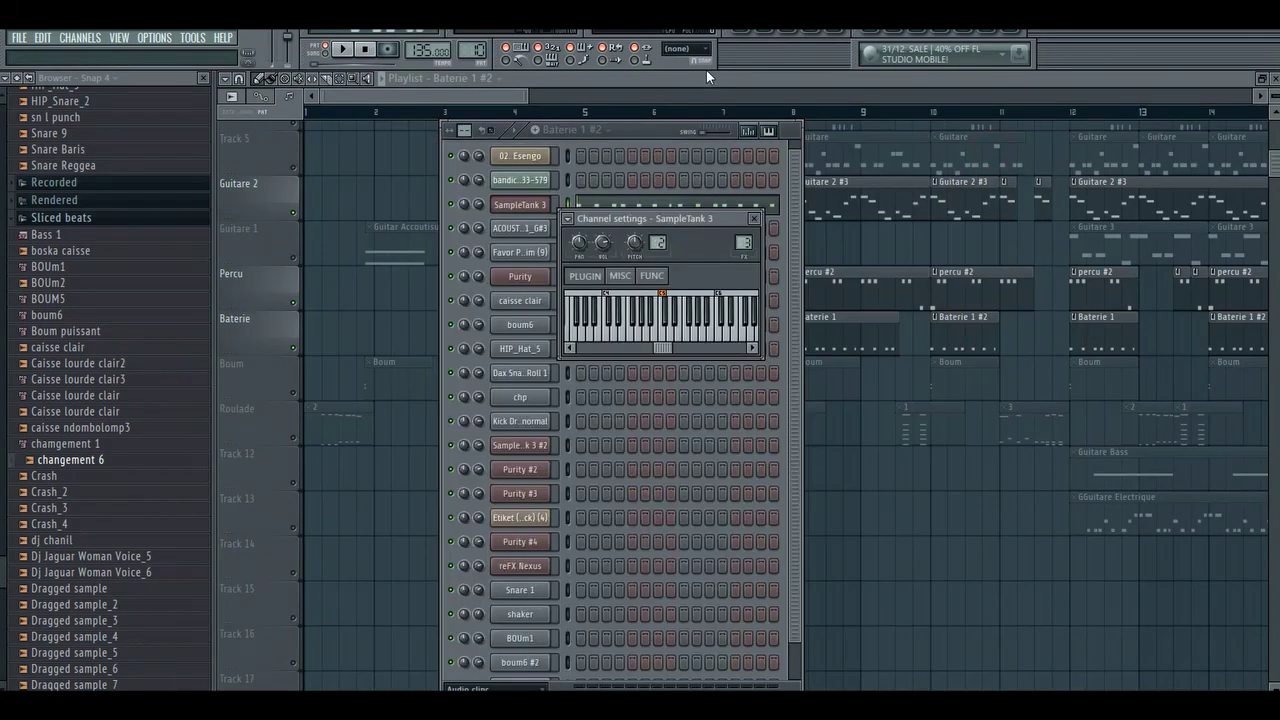
pyautogui.click(835, 35)
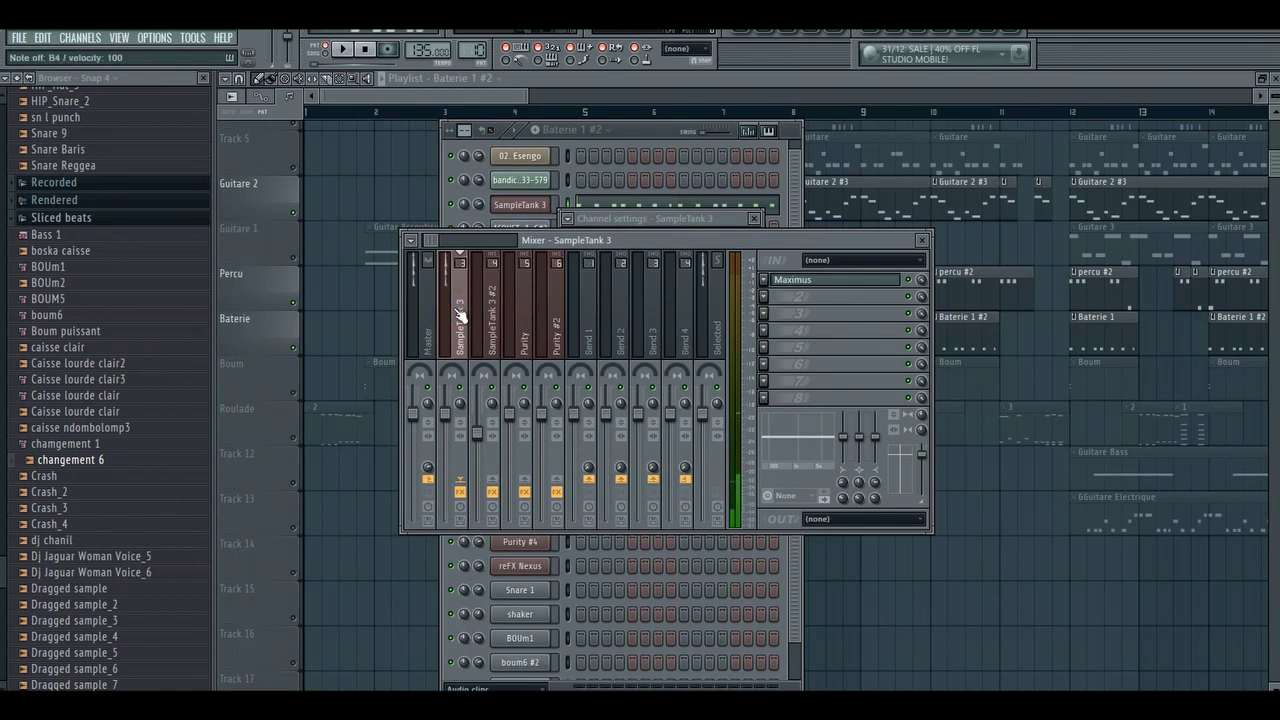
pyautogui.click(793, 280)
pyautogui.press('space')
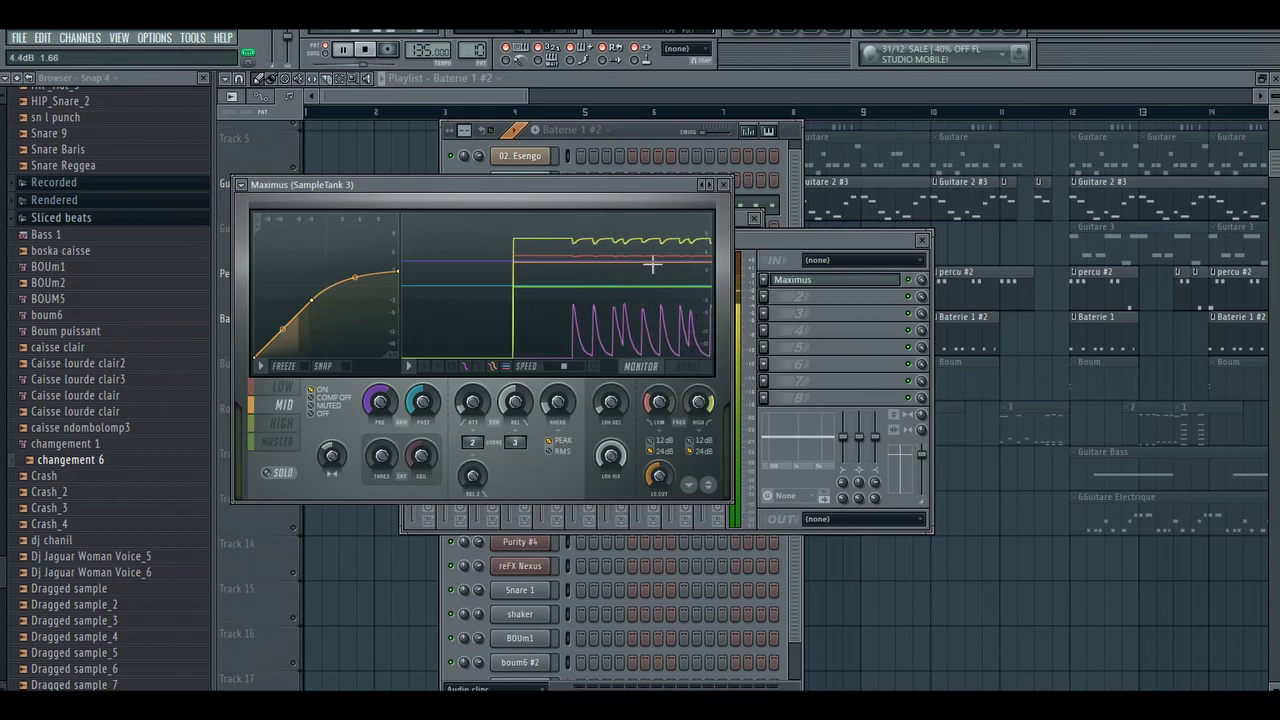
pyautogui.press('space')
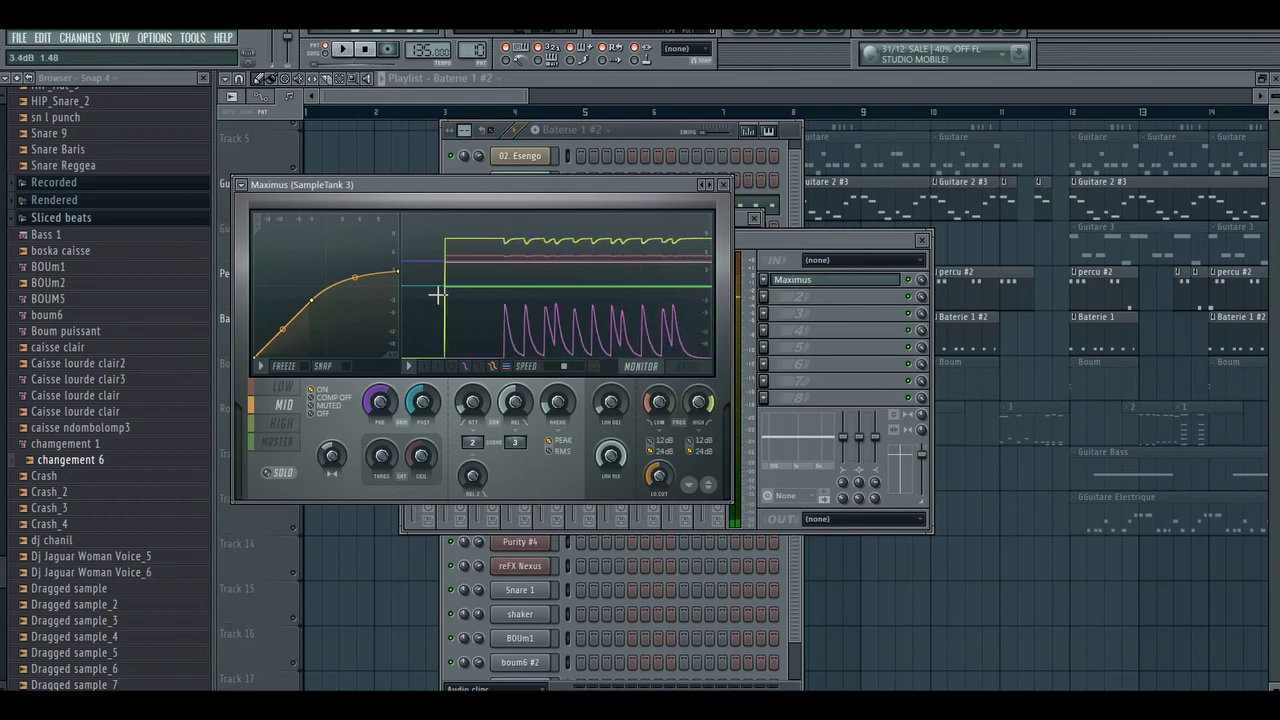
# Solo the low band in SampleTank 3's Maximus and adjust its gain while auditioning the drums
pyautogui.click(291, 392)
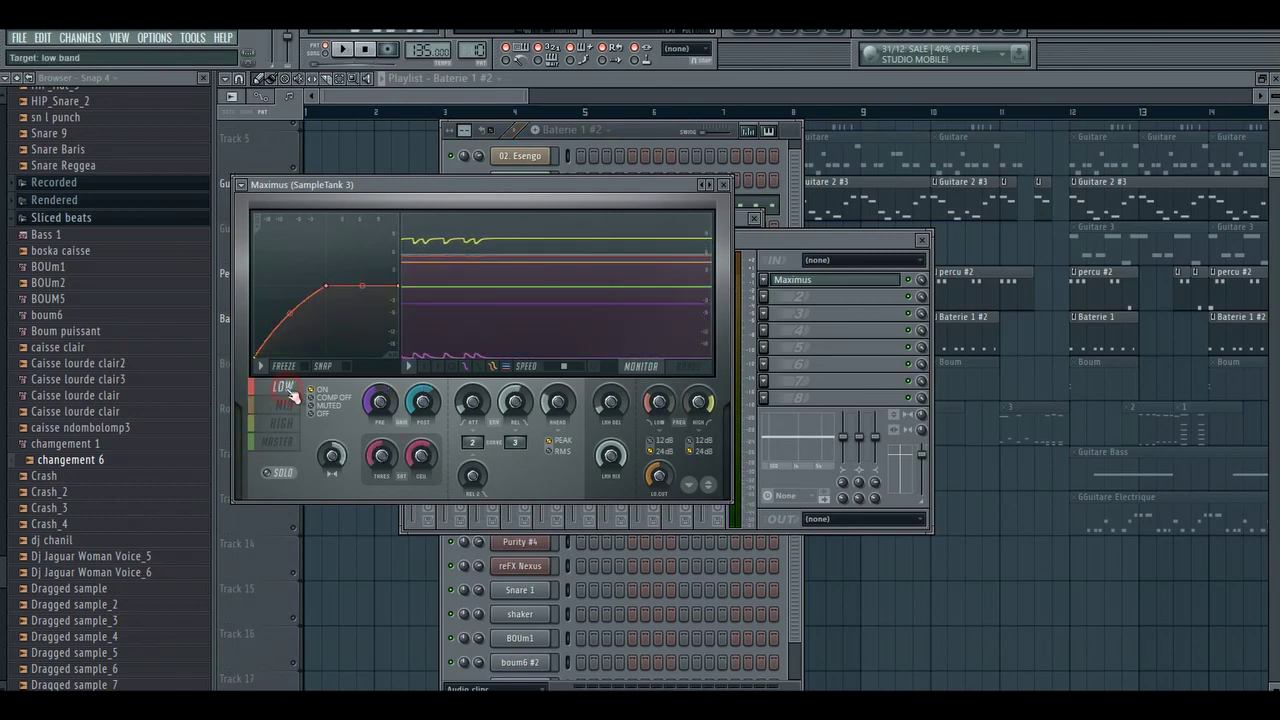
pyautogui.press('space')
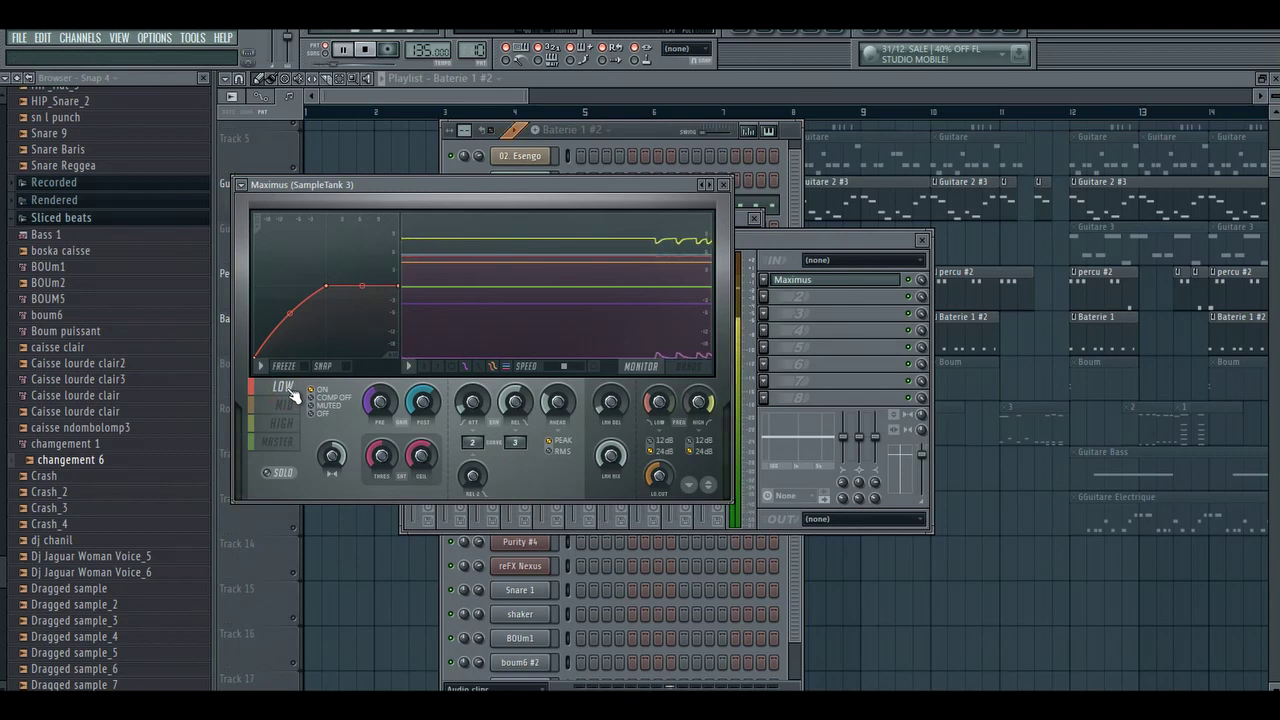
pyautogui.click(279, 473)
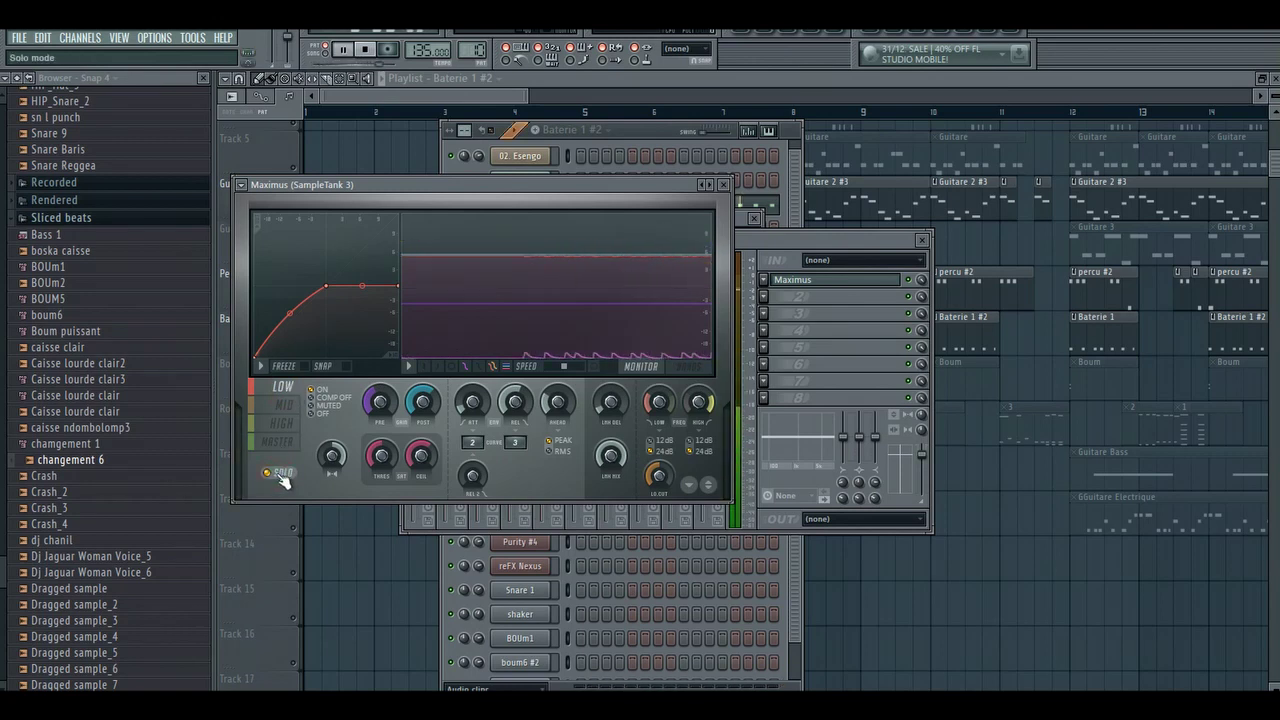
pyautogui.press('space')
pyautogui.moveTo(377, 397); pyautogui.dragTo(420, 389)
pyautogui.press('space')
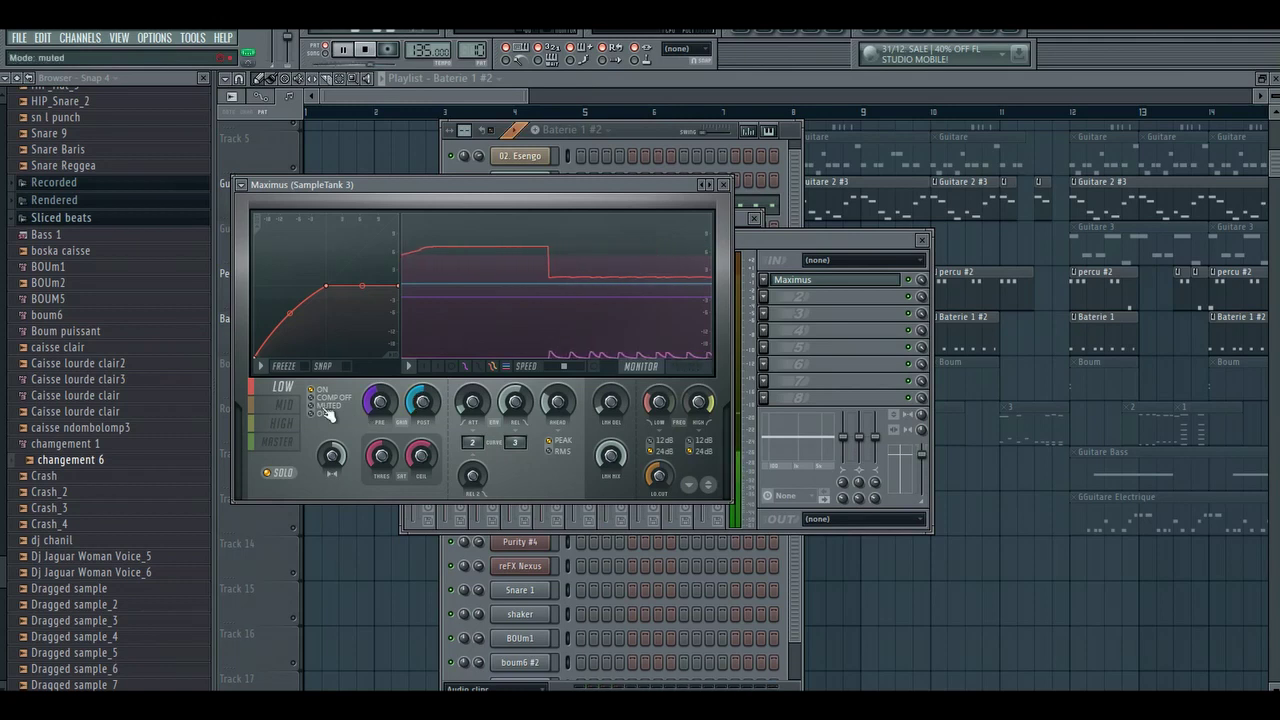
# Audition the mid band in SampleTank 3's Maximus and lower its pre gain to about 2.7 dB
pyautogui.click(285, 405)
pyautogui.press('space')
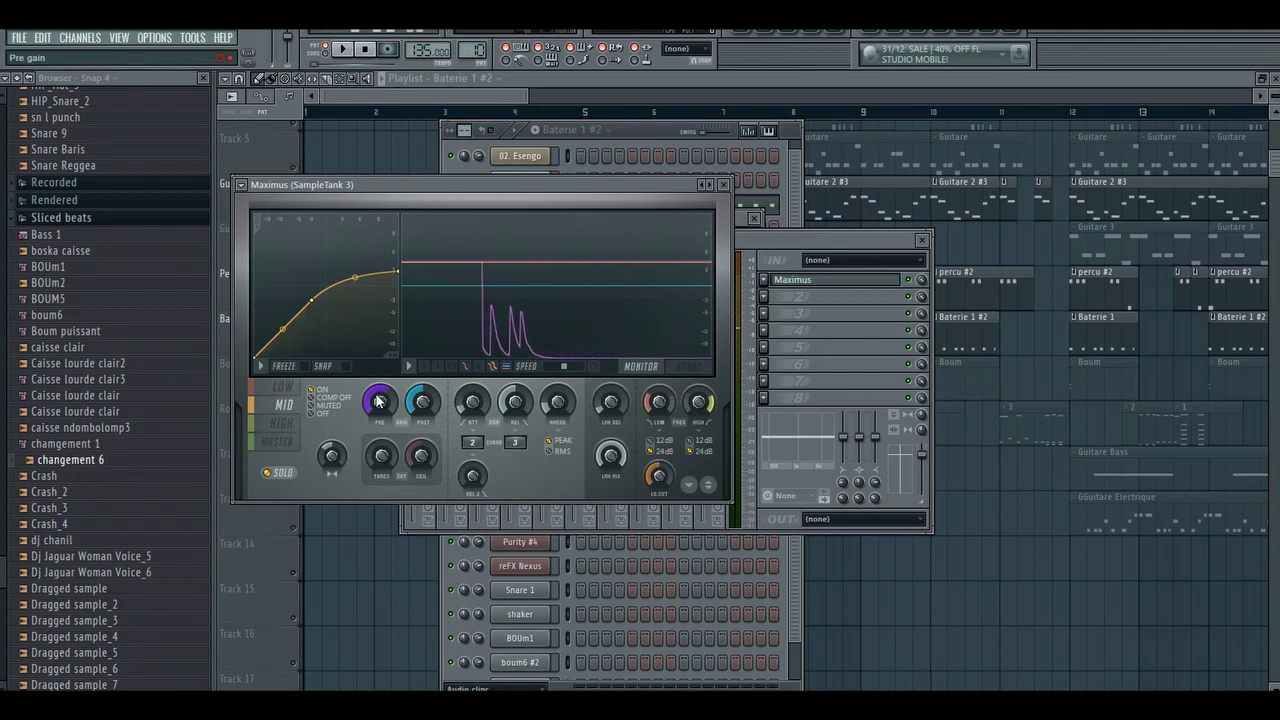
pyautogui.click(378, 400)
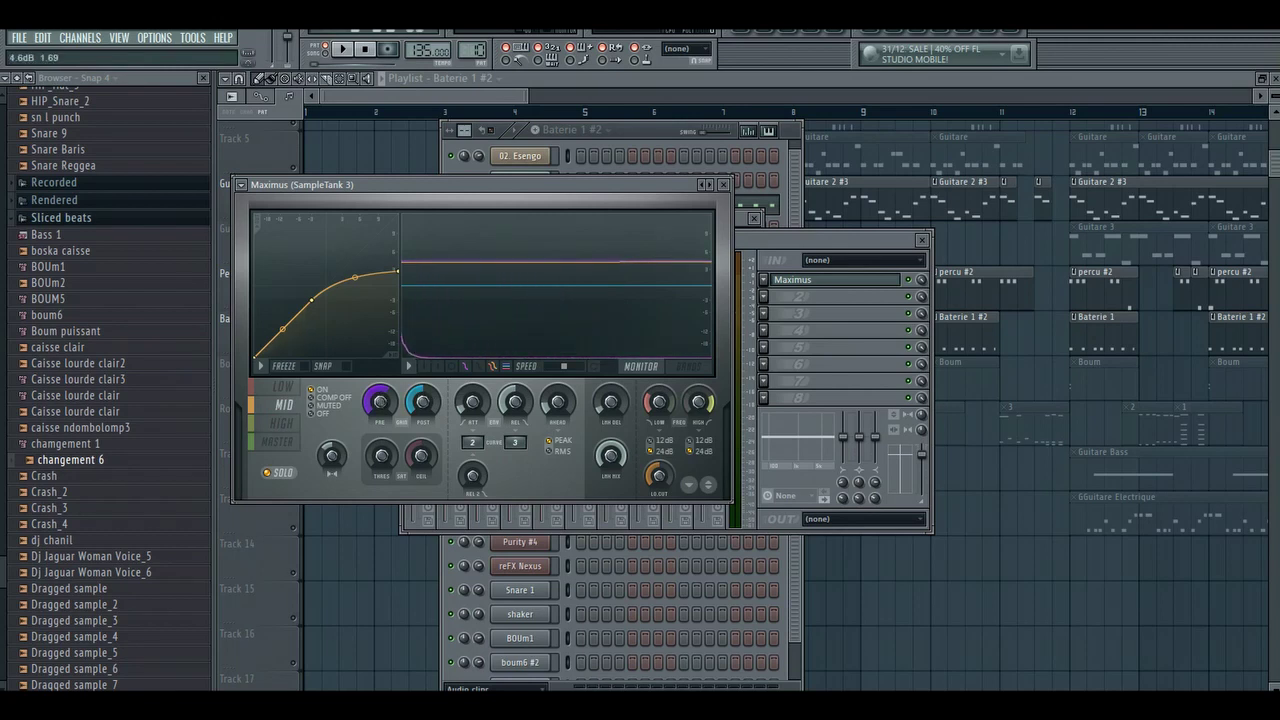
pyautogui.moveTo(378, 400)
pyautogui.mouseDown()
pyautogui.moveTo(420, 397)
pyautogui.moveTo(378, 410)
pyautogui.mouseUp()
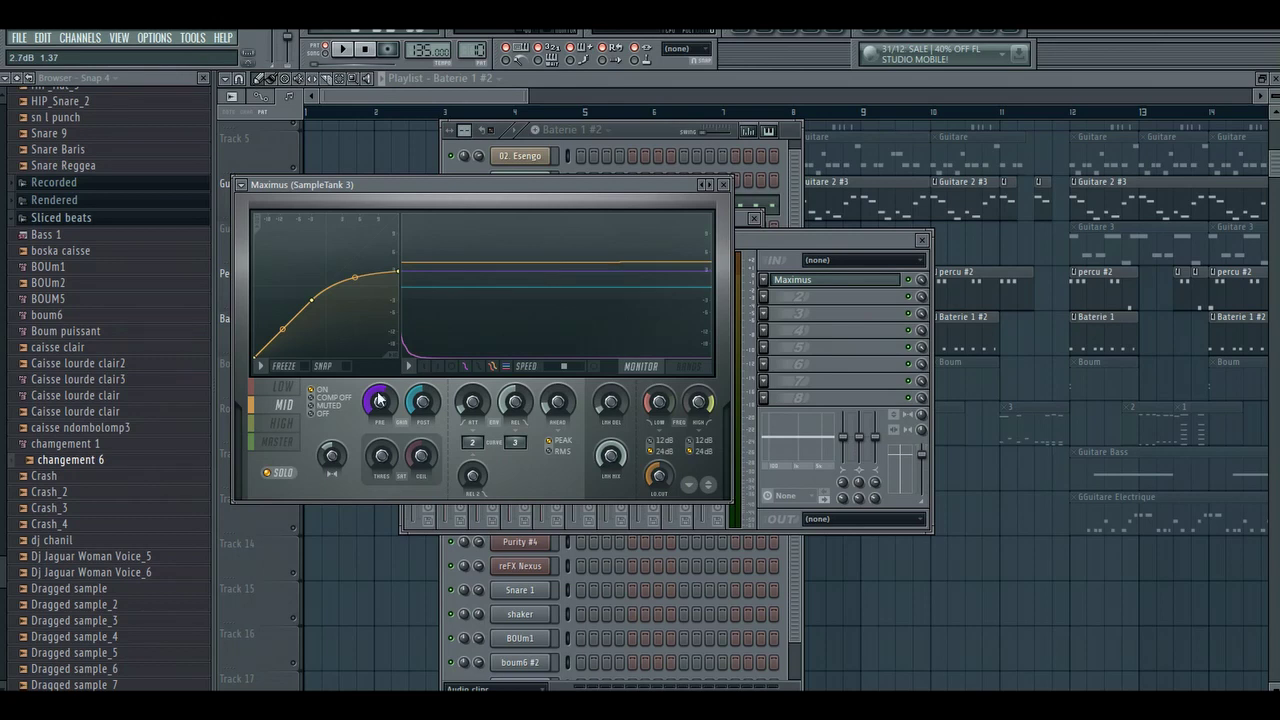
# Fine-tune the post gain and pre gain of the high band in SampleTank 3's Maximus and audition the result
pyautogui.click(280, 424)
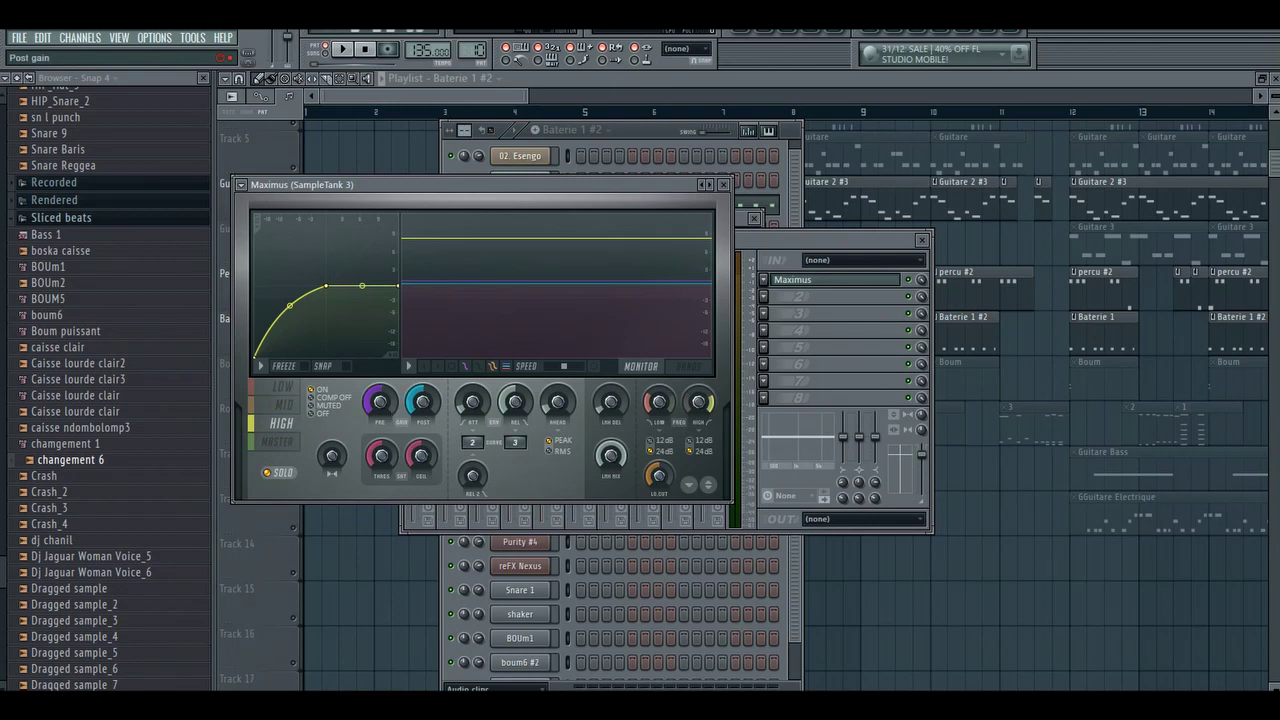
pyautogui.moveTo(422, 402); pyautogui.dragTo(422, 407)
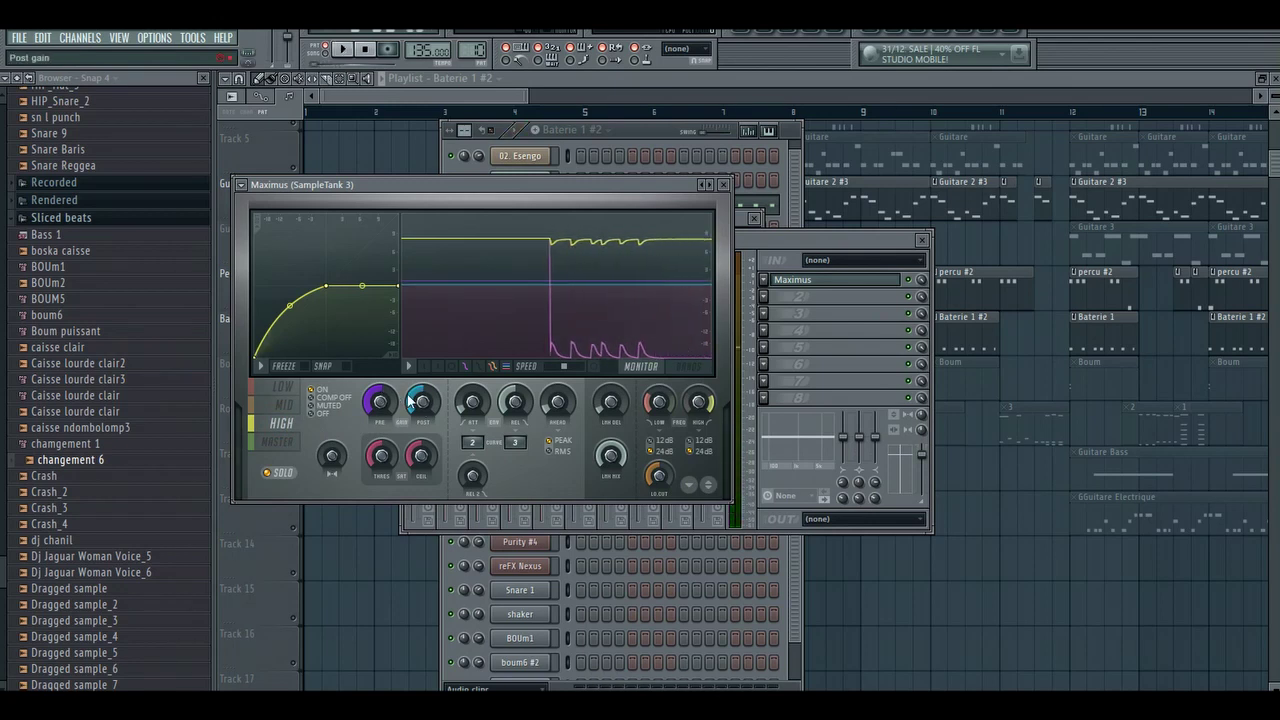
pyautogui.moveTo(389, 398); pyautogui.dragTo(381, 404)
pyautogui.press('space')
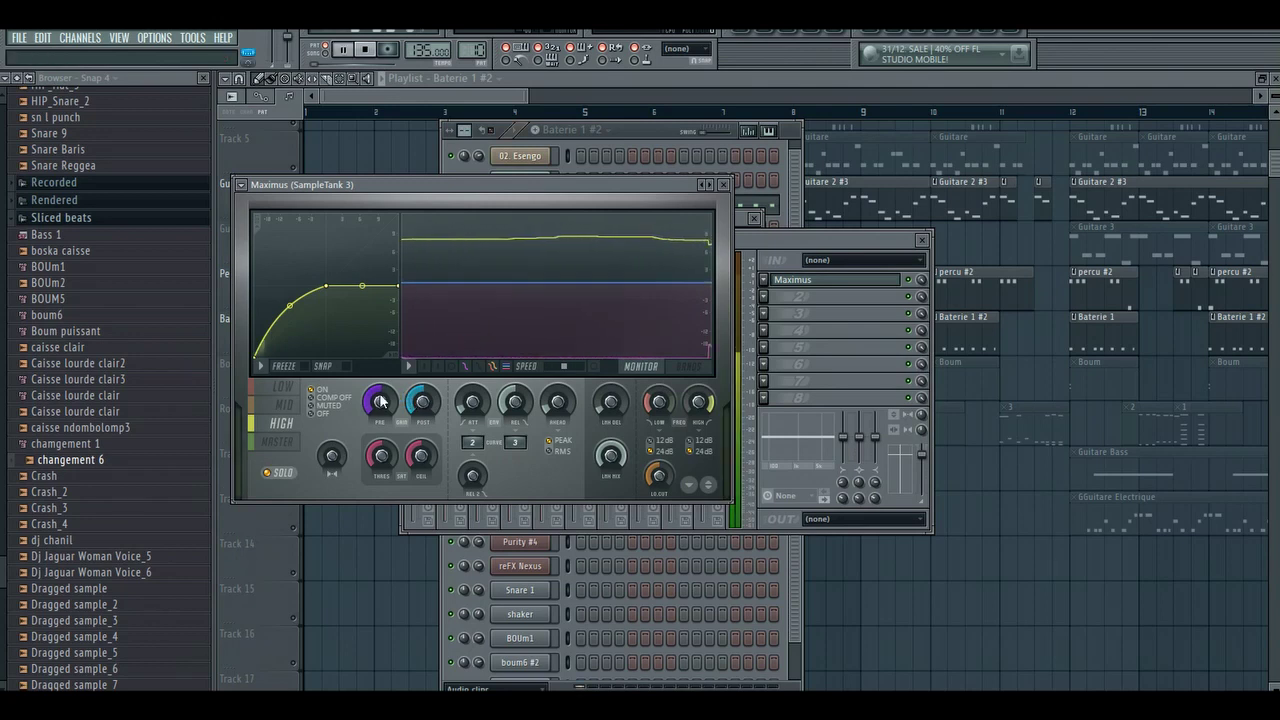
# Check the master band, close Maximus and listen to the arrangement in song mode from just before bar 4
pyautogui.click(289, 450)
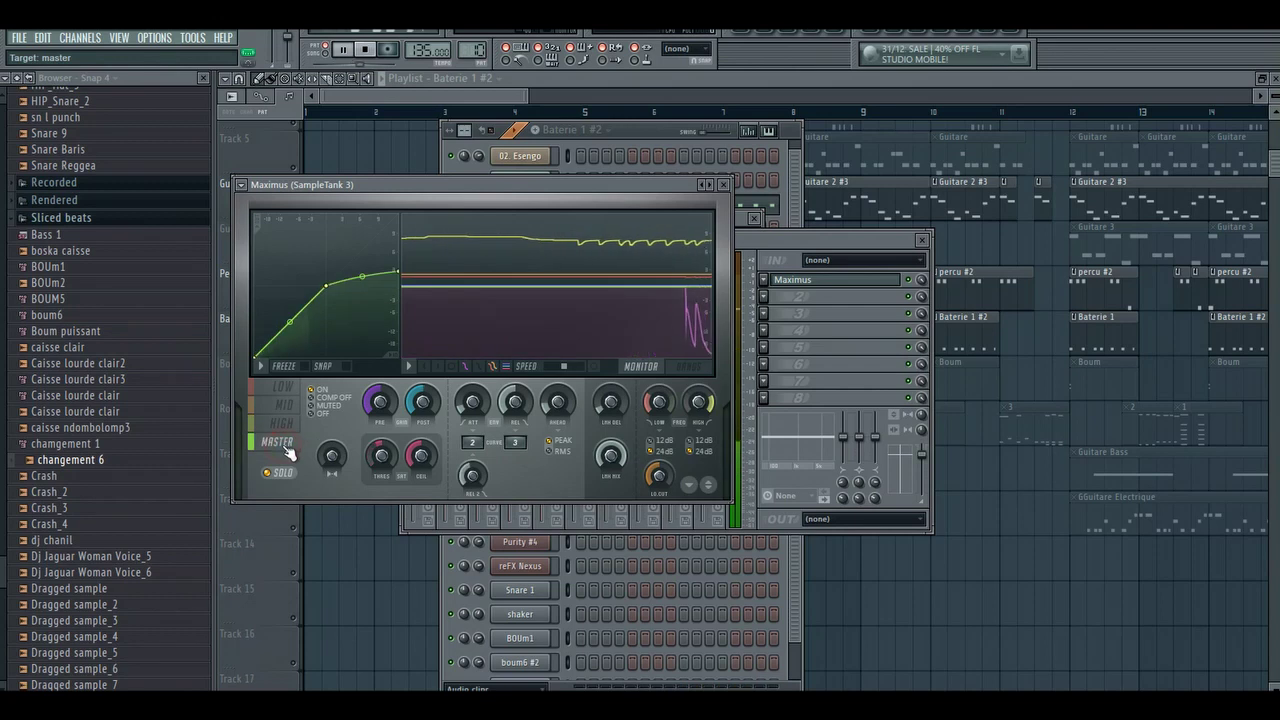
pyautogui.click(723, 184)
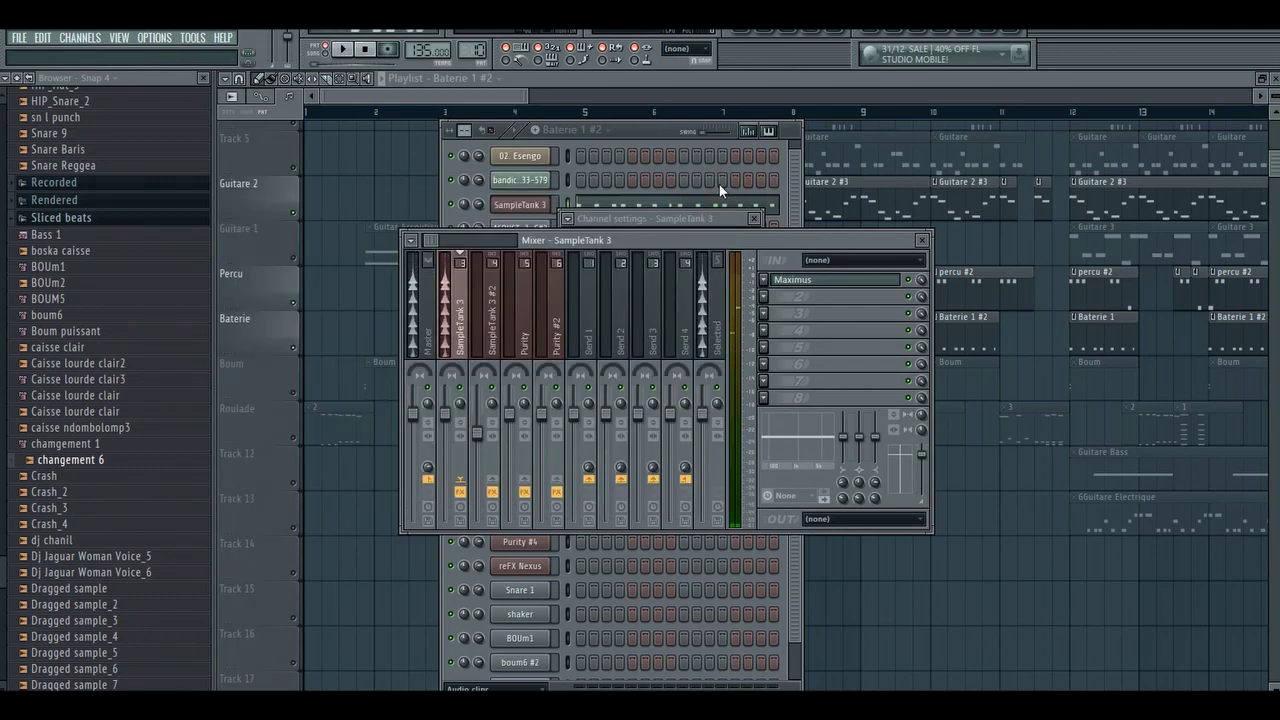
pyautogui.click(342, 50)
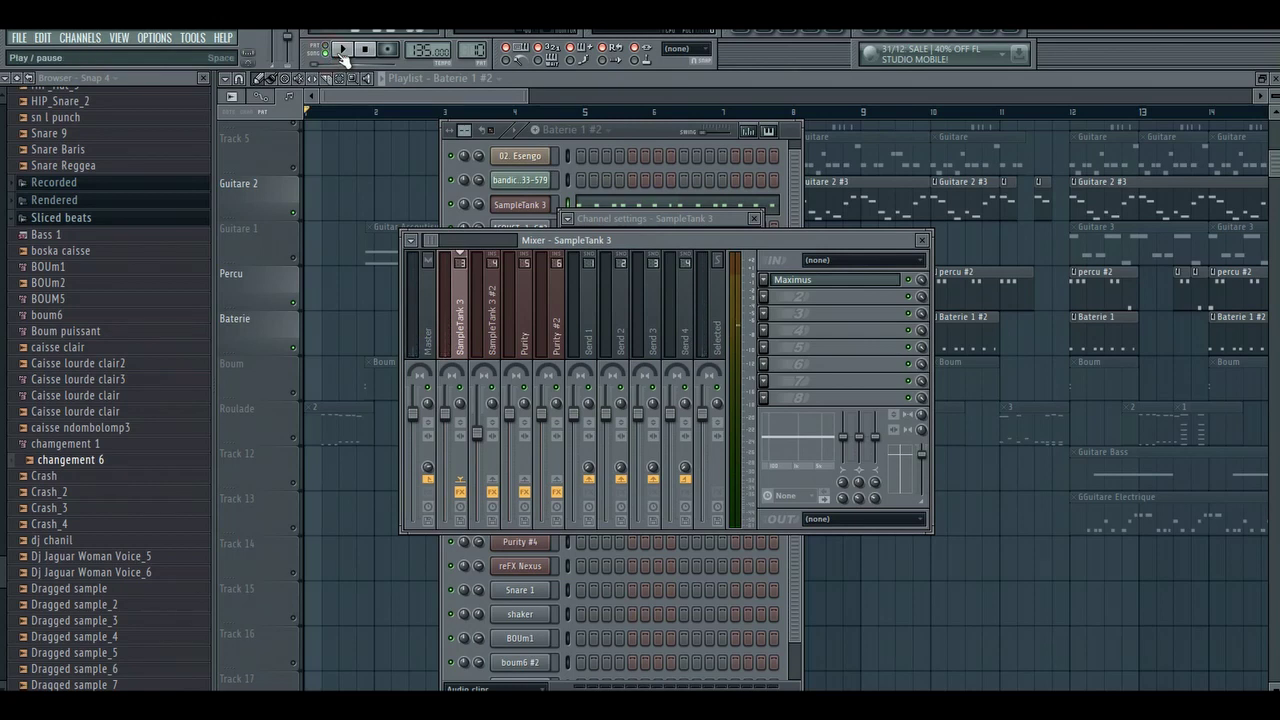
pyautogui.click(342, 50)
pyautogui.click(493, 112)
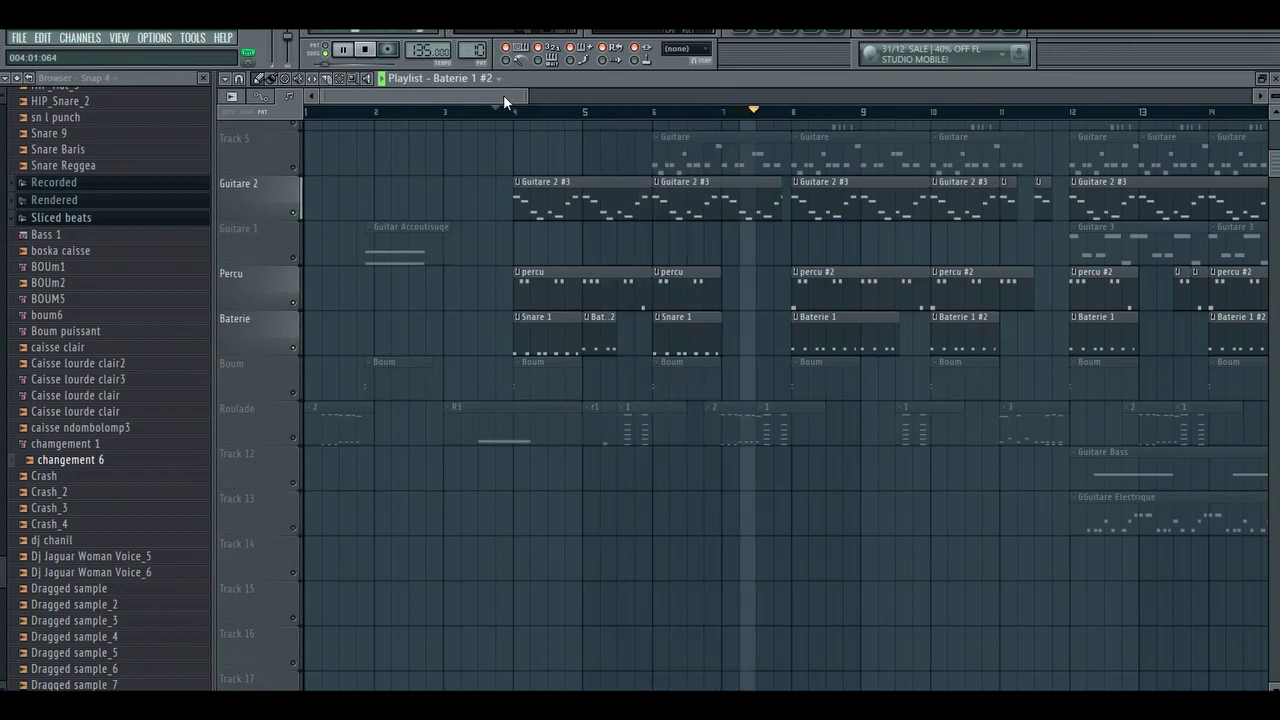
pyautogui.moveTo(503, 94); pyautogui.dragTo(547, 93)
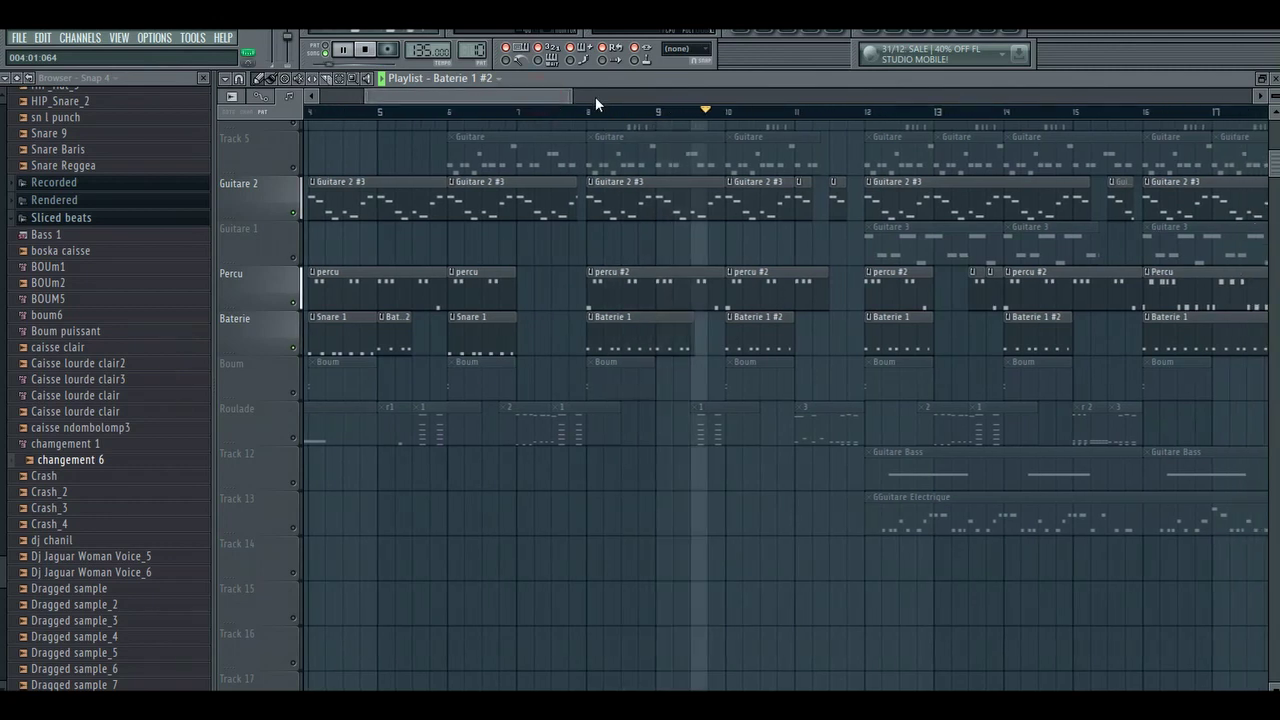
pyautogui.press('space')
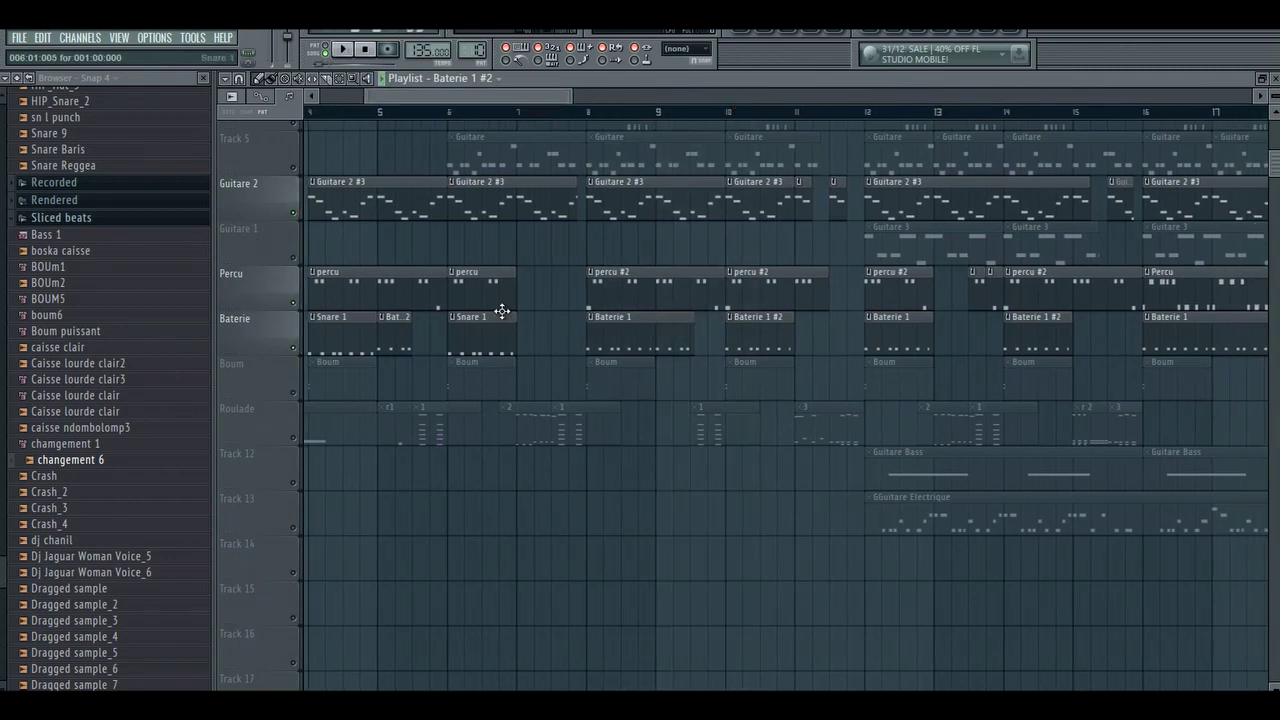
# Unmute the Boum playlist track, show its pattern in the step sequencer and select the chp channel to audition it
pyautogui.click(293, 392)
pyautogui.click(349, 380)
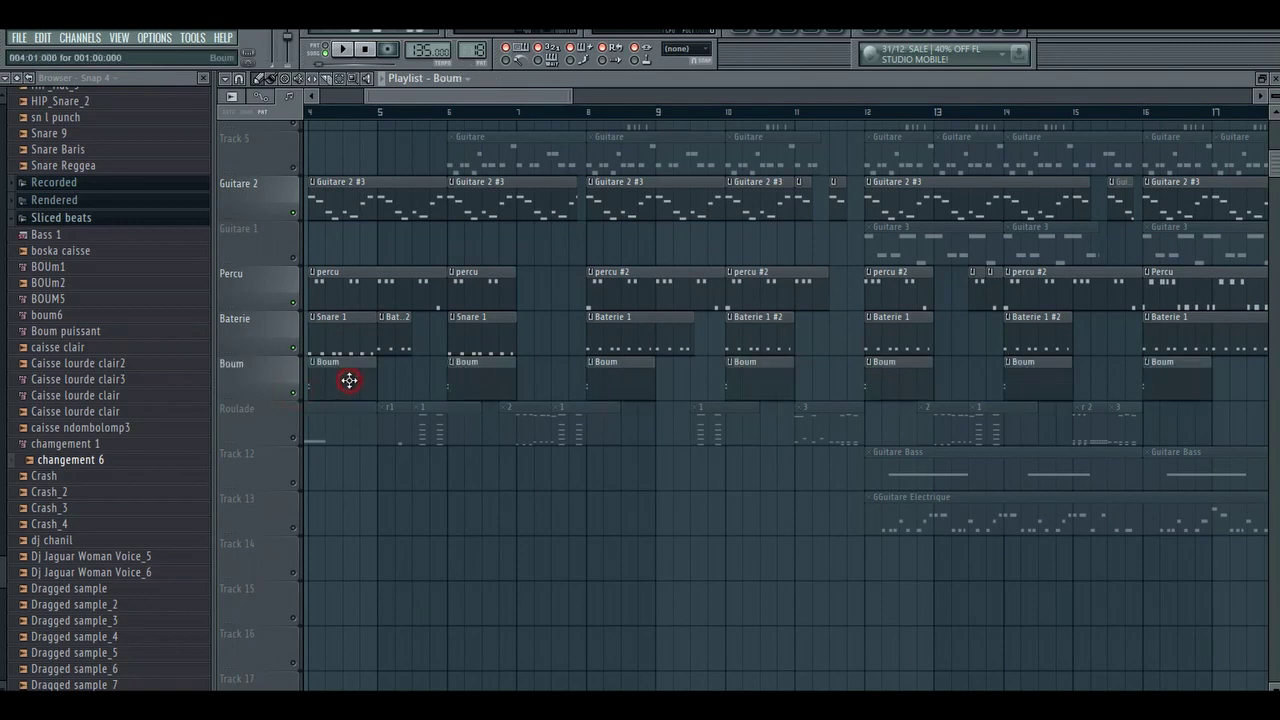
pyautogui.click(765, 34)
pyautogui.click(569, 398)
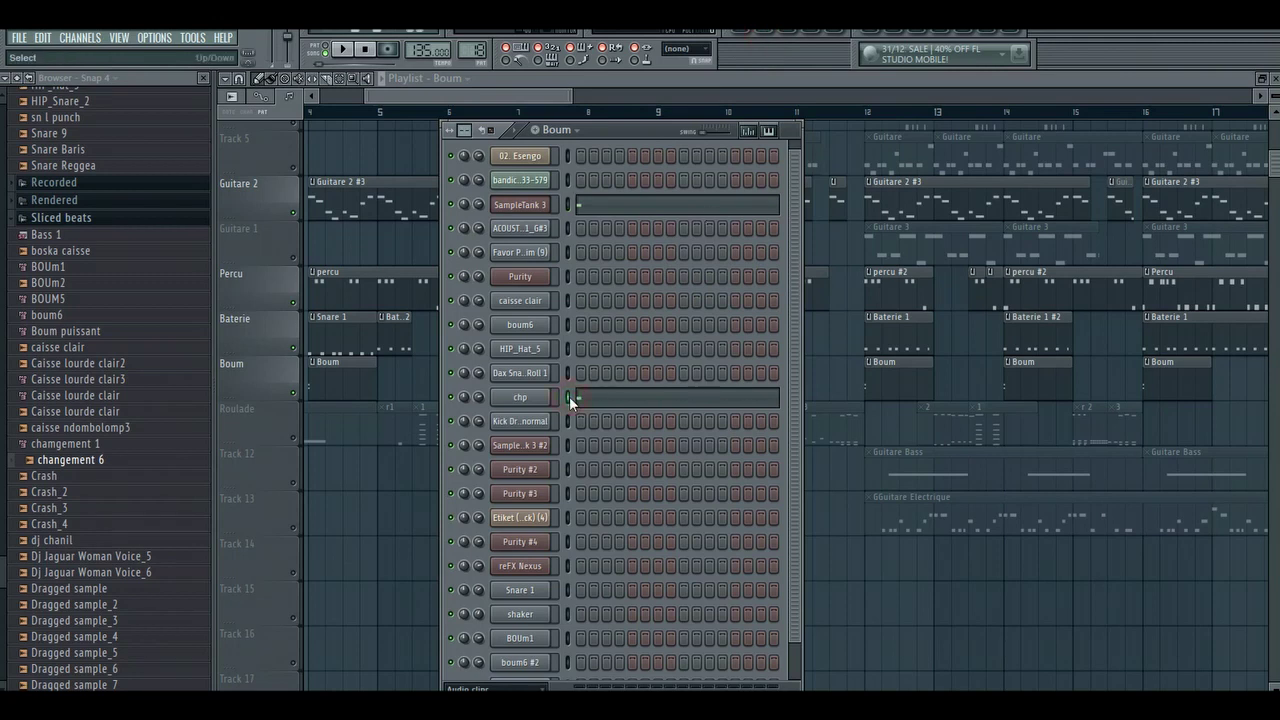
pyautogui.press('z')
# Examine the Boum pattern's SampleTank 3 notes in the piano roll, play them and return to the step sequencer
pyautogui.click(591, 208)
pyautogui.moveTo(432, 100); pyautogui.dragTo(278, 99)
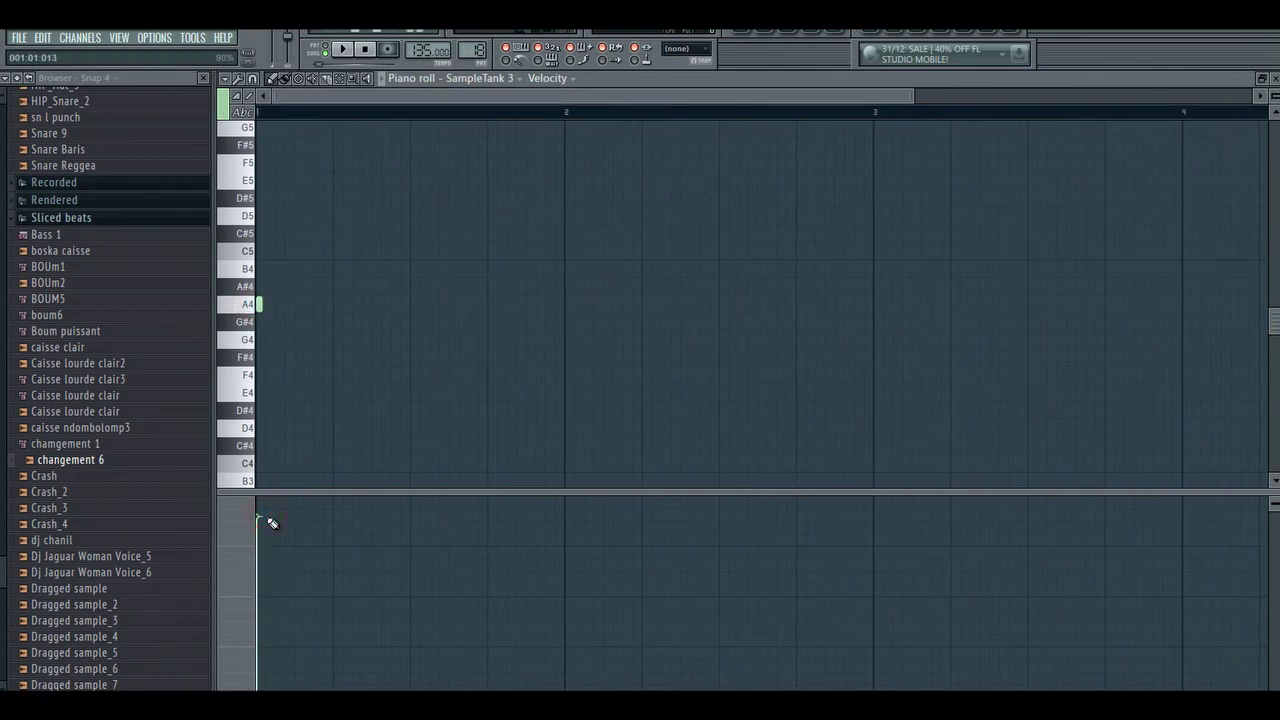
pyautogui.click(349, 49)
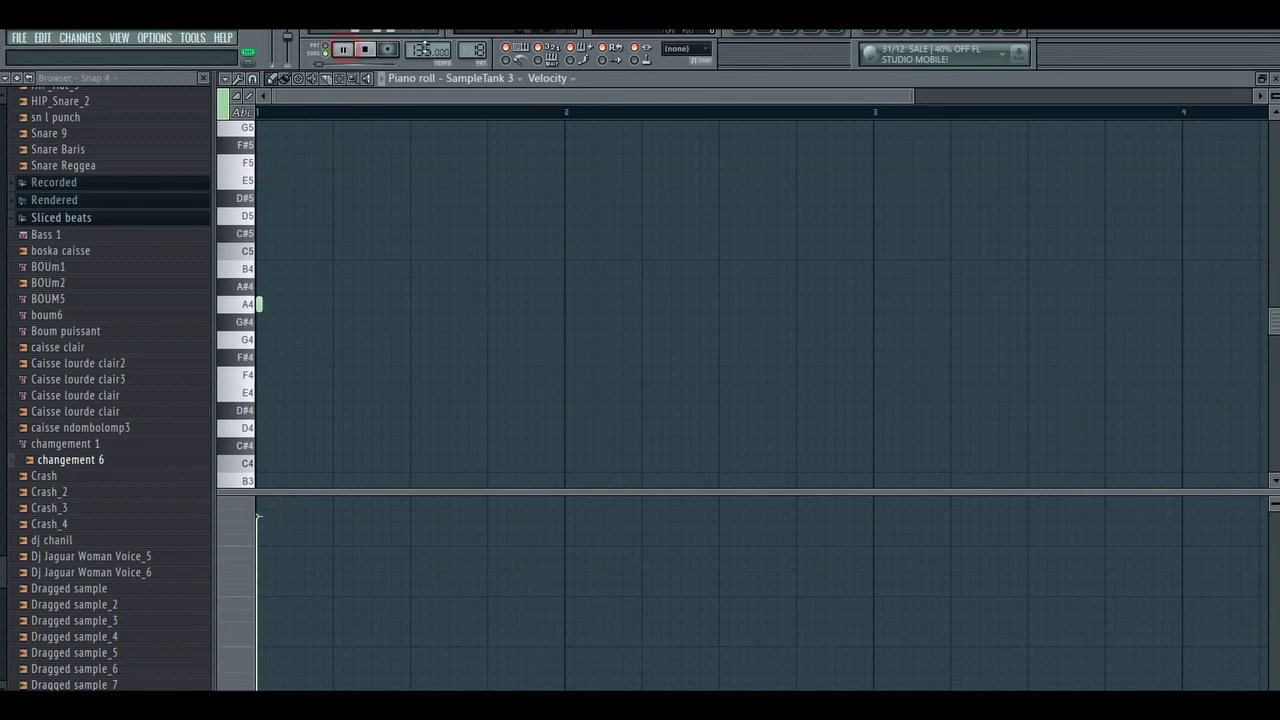
pyautogui.click(765, 31)
pyautogui.press('space')
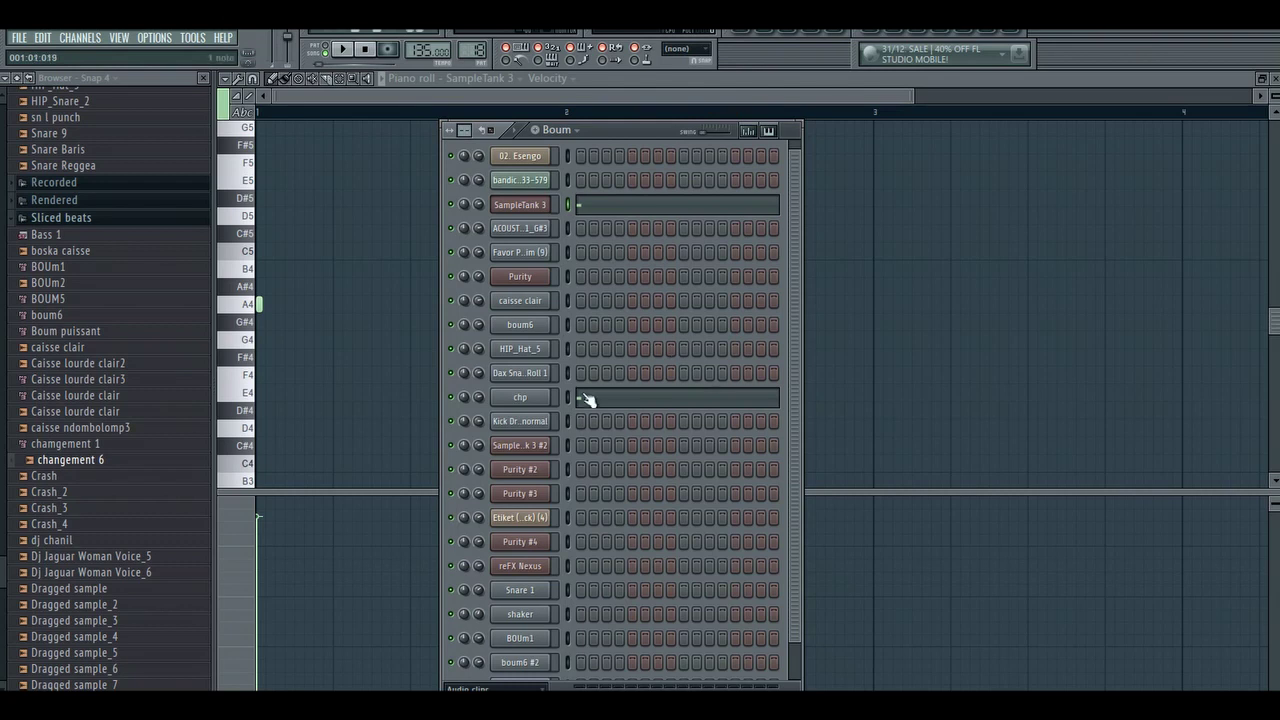
# Open Maximus on the chp mixer track, solo its low band and audition the Boum pattern
pyautogui.click(843, 34)
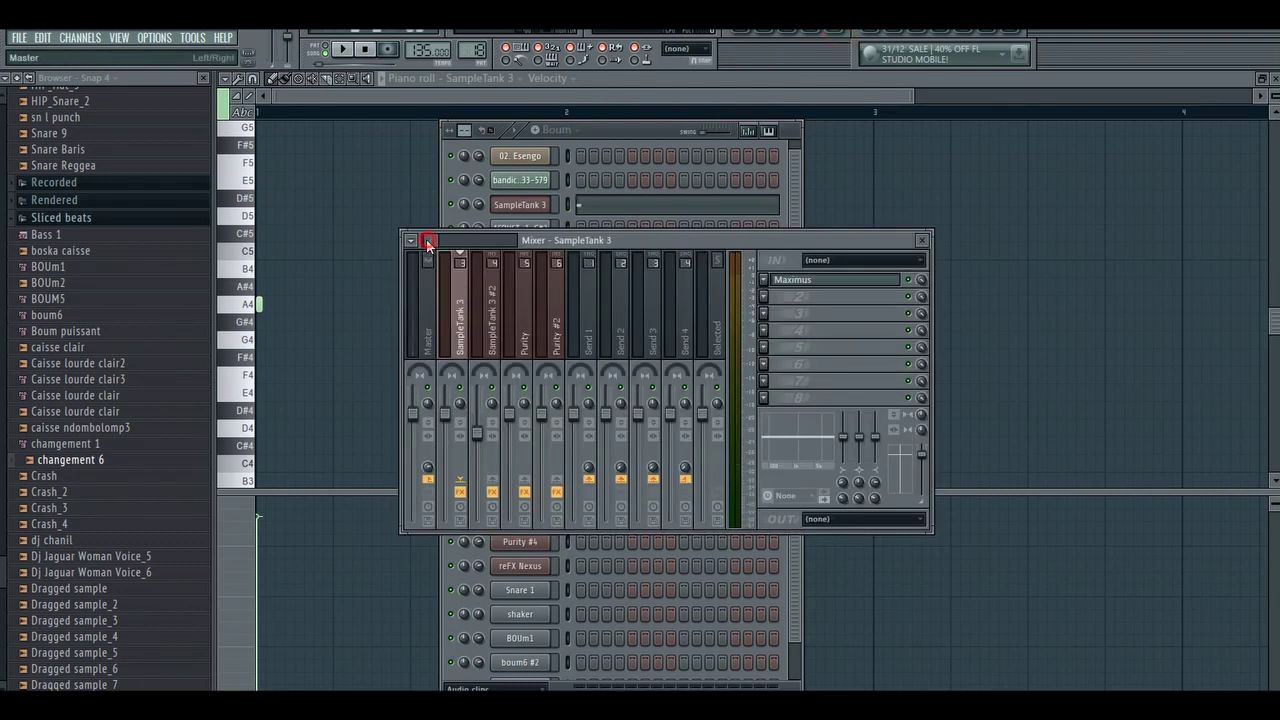
pyautogui.moveTo(427, 240); pyautogui.dragTo(437, 240)
pyautogui.click(479, 318)
pyautogui.click(461, 317)
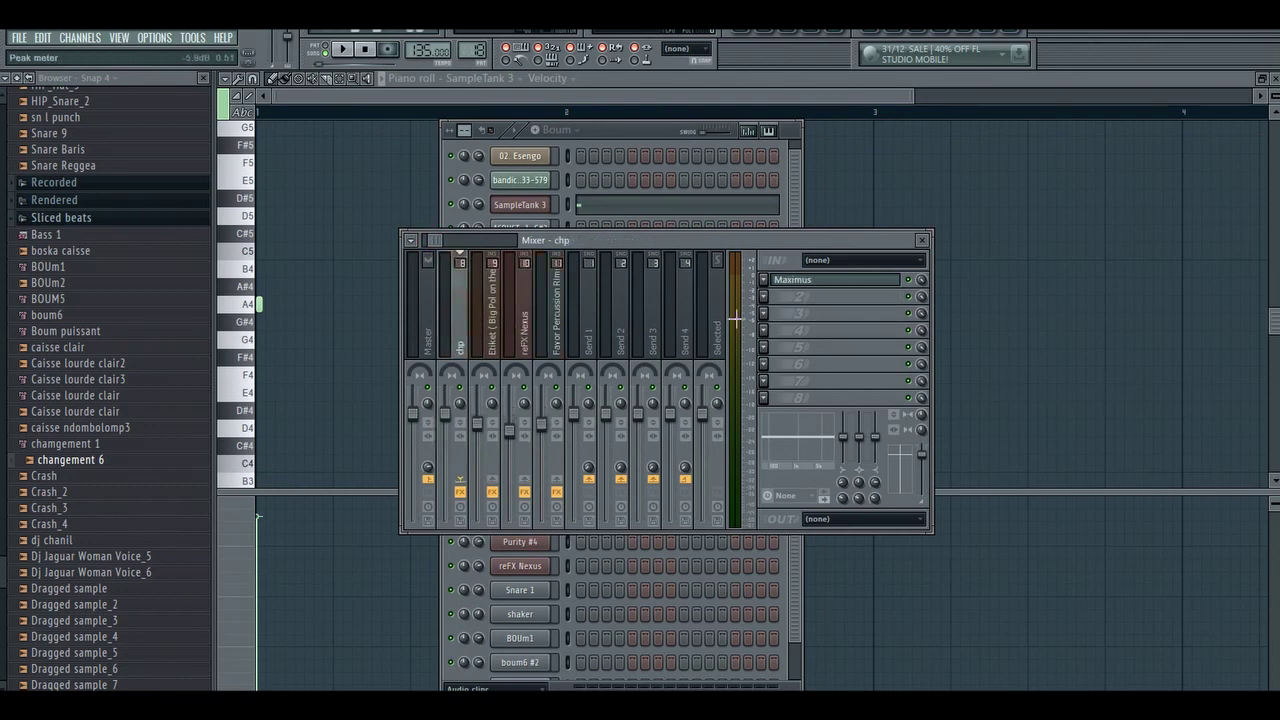
pyautogui.click(878, 285)
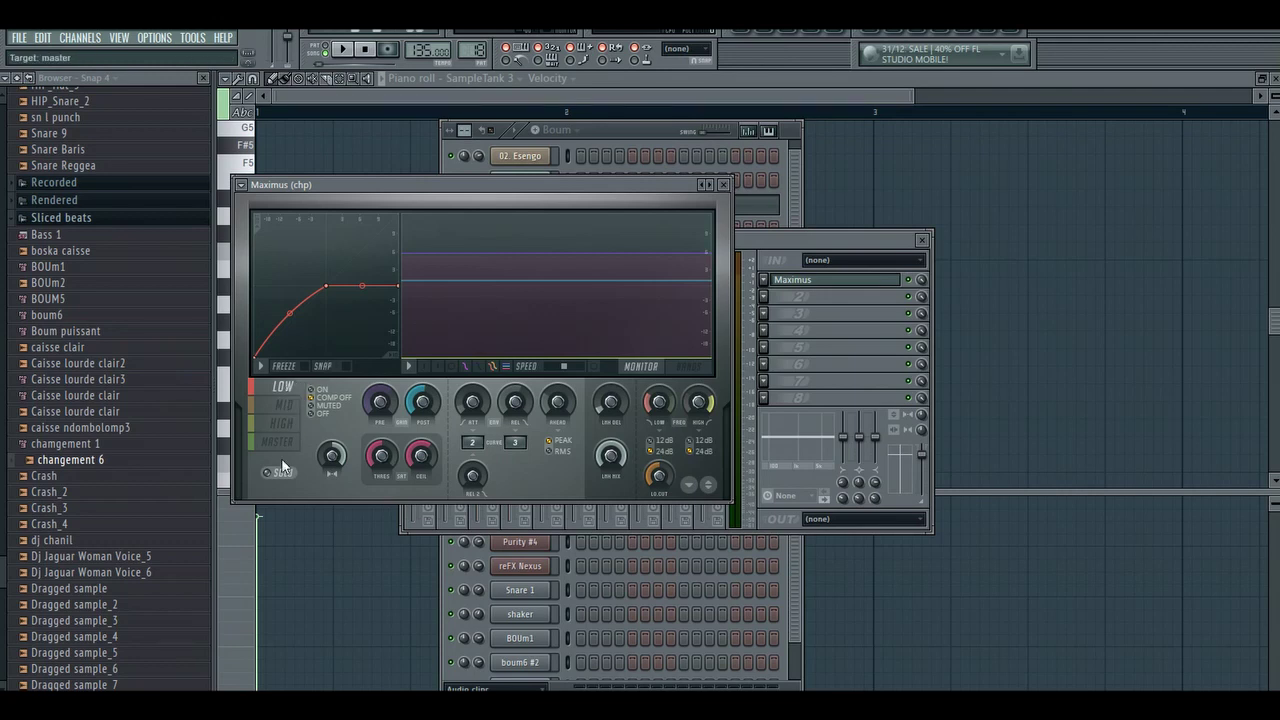
pyautogui.click(342, 48)
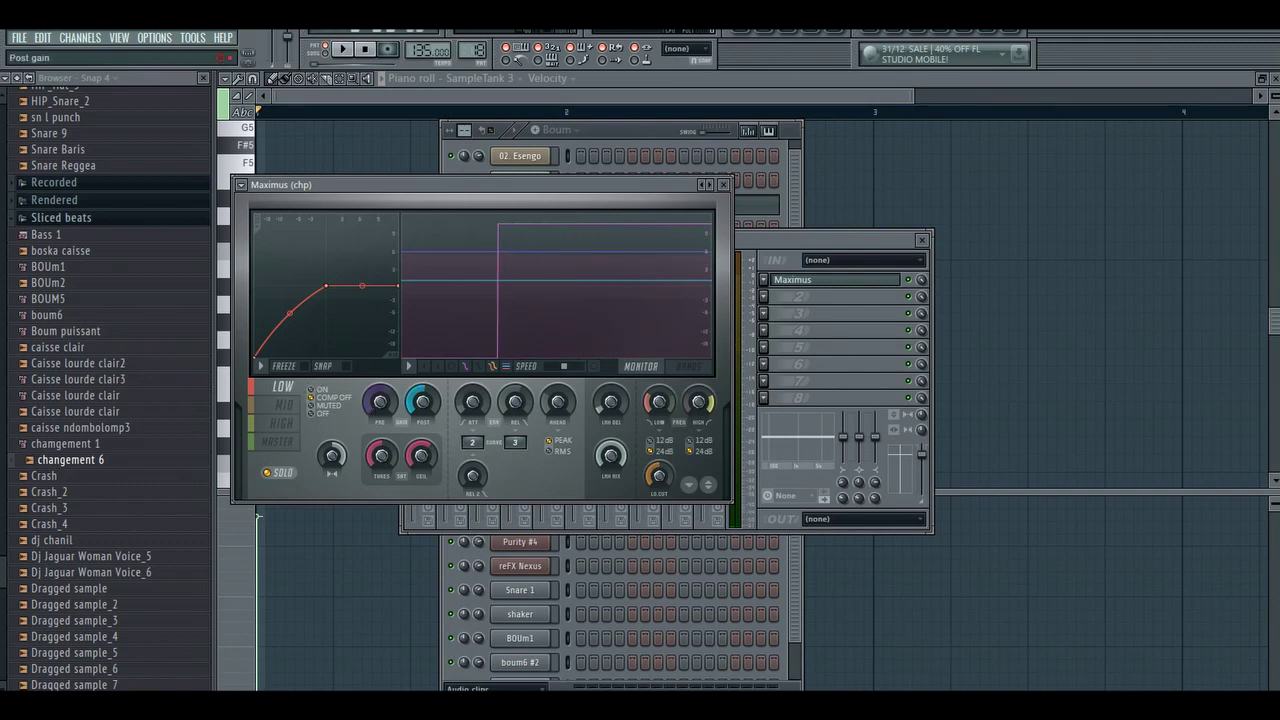
# Adjust the high band's post gain and the mid band's pre gain in the chp track's Maximus while auditioning the Boum pattern
pyautogui.click(283, 423)
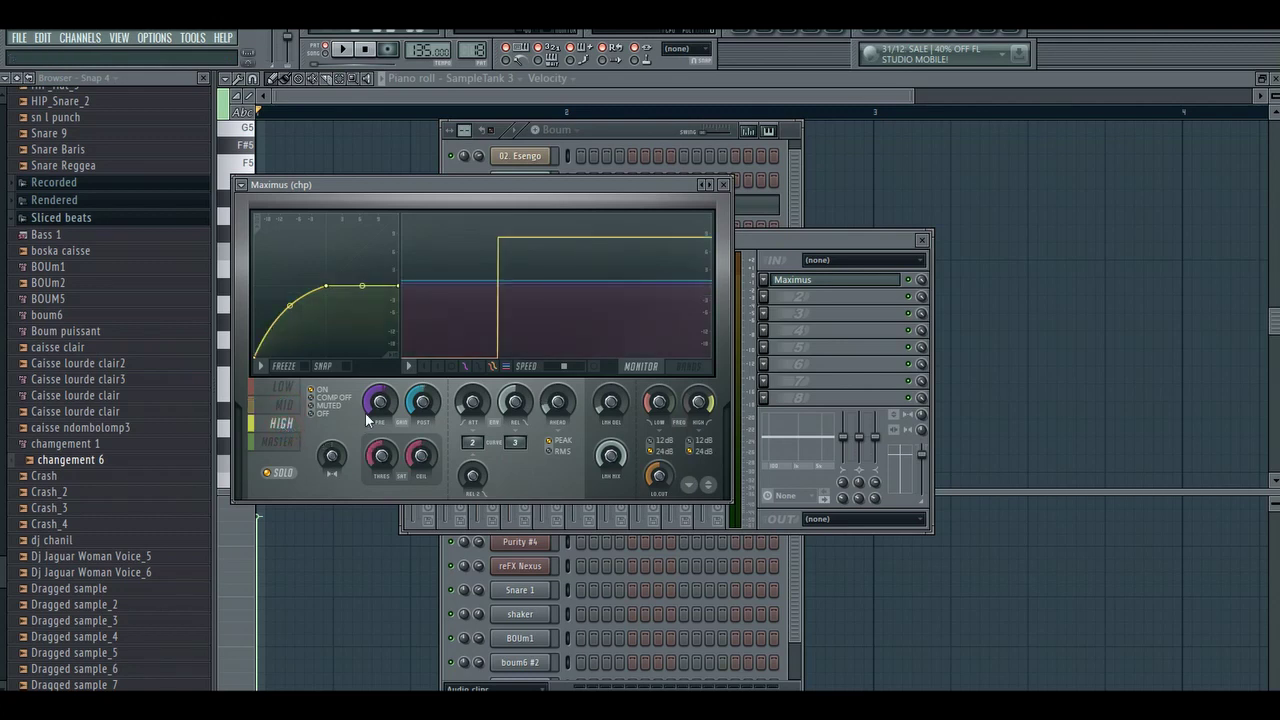
pyautogui.moveTo(424, 401)
pyautogui.mouseDown()
pyautogui.moveTo(374, 397)
pyautogui.moveTo(374, 410)
pyautogui.moveTo(411, 395)
pyautogui.moveTo(378, 401)
pyautogui.moveTo(422, 408)
pyautogui.mouseUp()
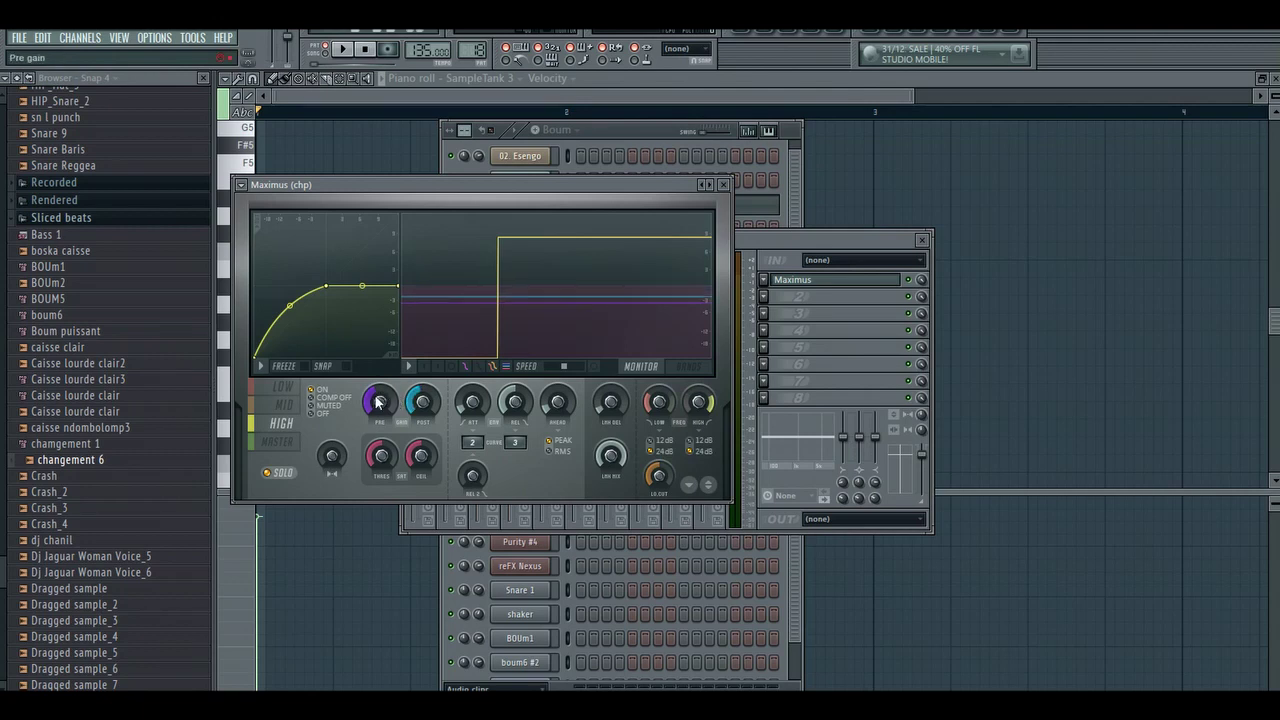
pyautogui.click(288, 406)
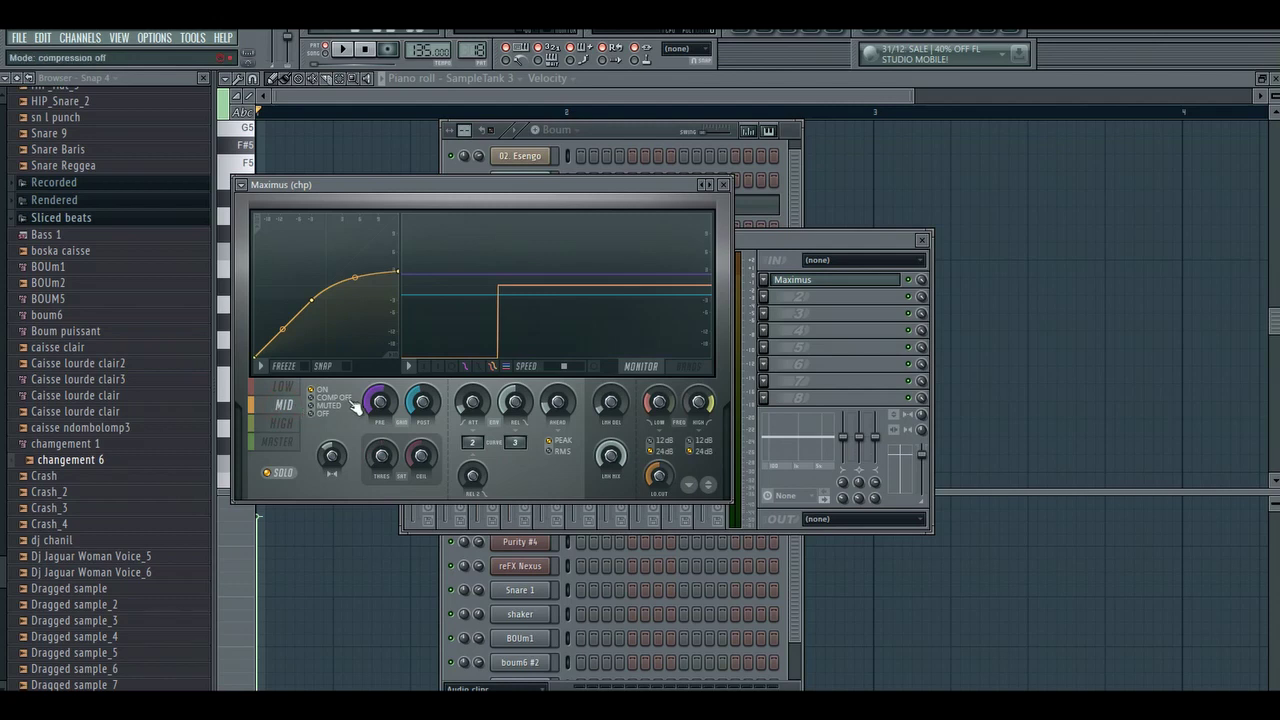
pyautogui.press('space')
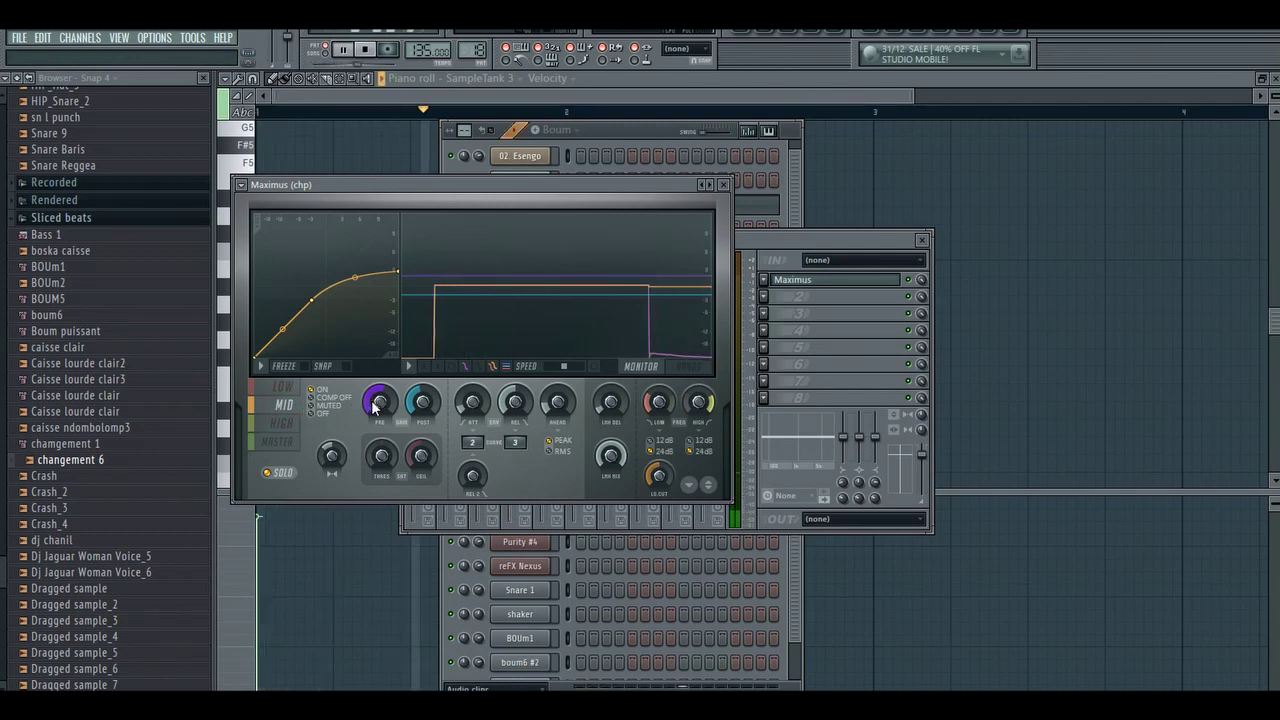
pyautogui.moveTo(373, 402); pyautogui.dragTo(372, 398)
# Turn off the low band's solo in the chp track's Maximus and close the plugin
pyautogui.click(284, 388)
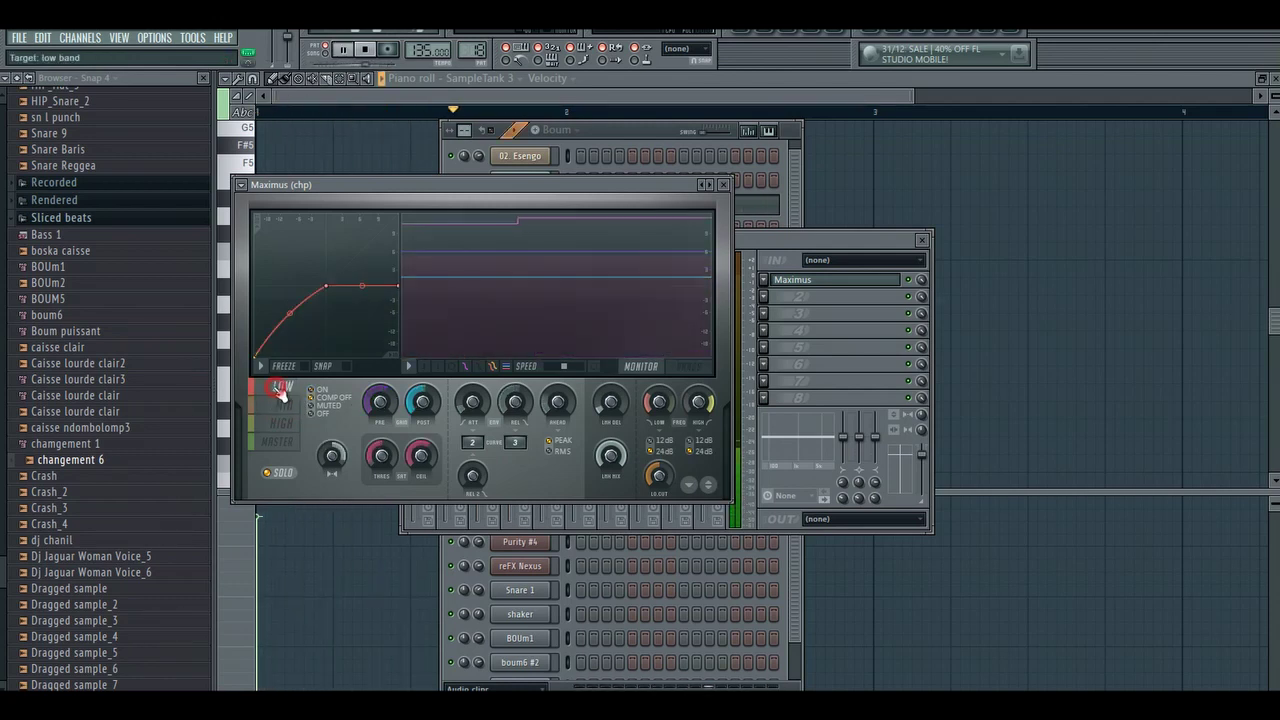
pyautogui.click(279, 472)
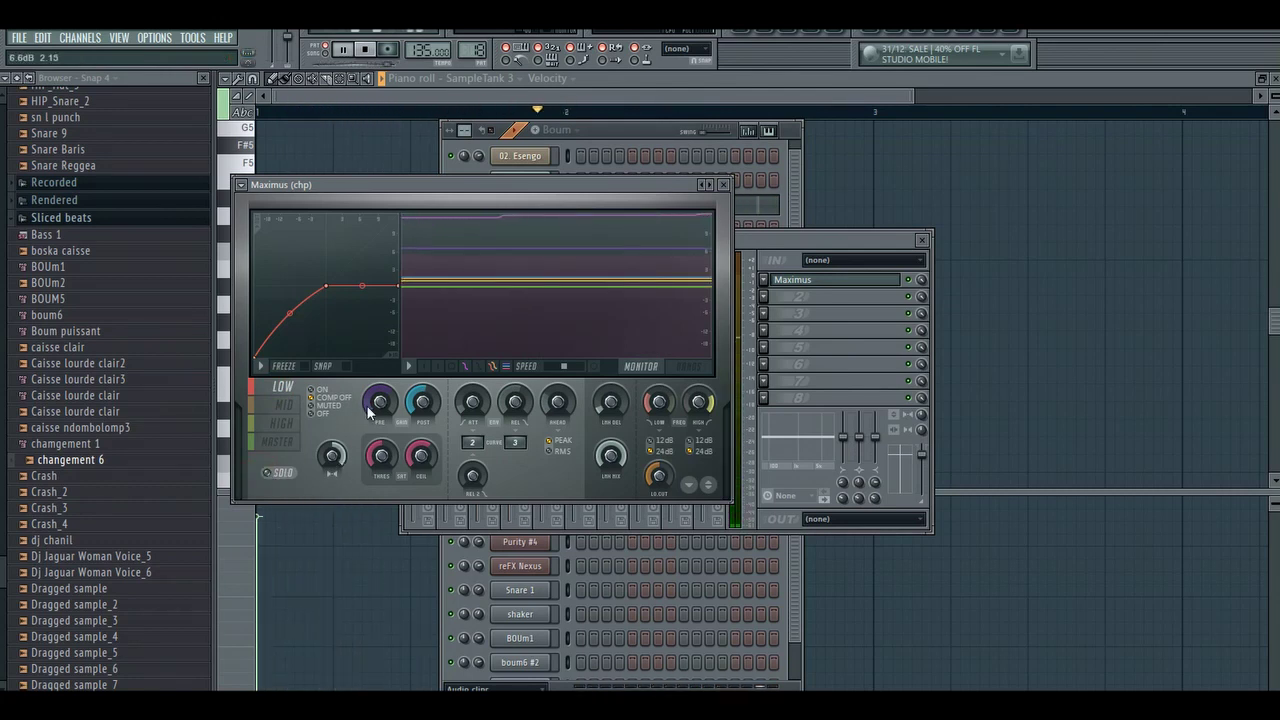
pyautogui.click(724, 185)
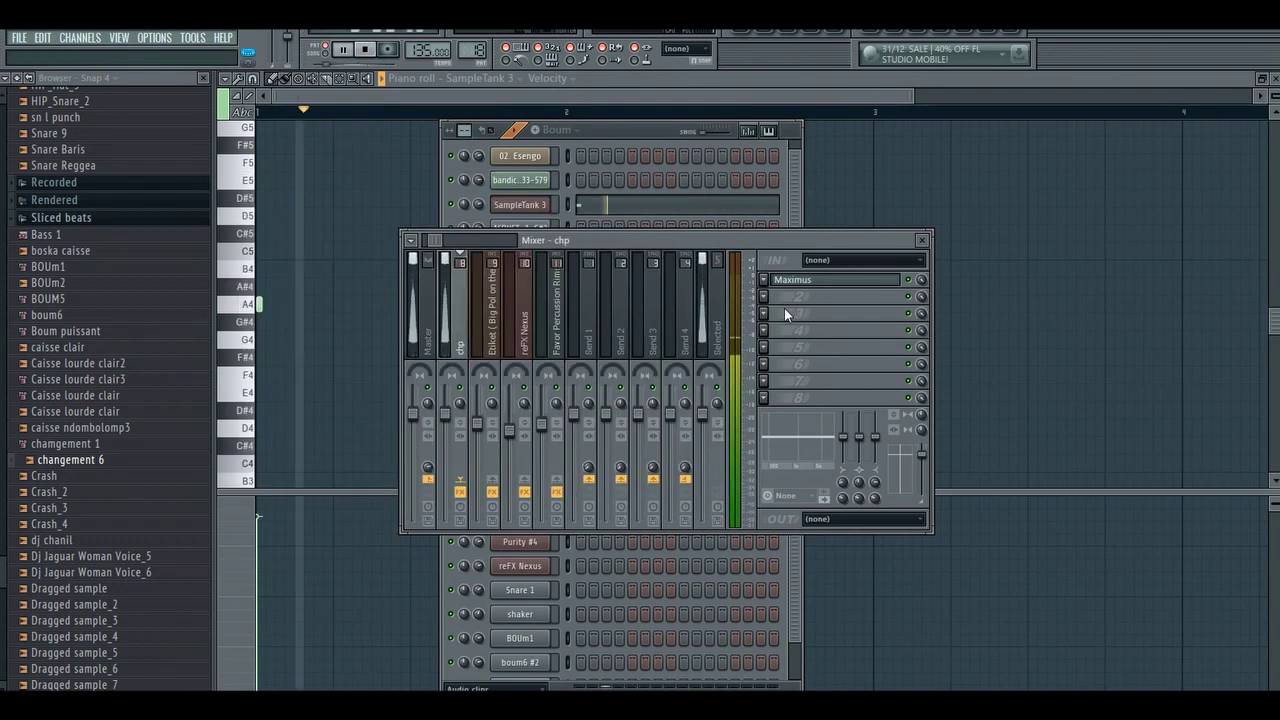
# Replay the Boum pattern and check the chp track's level on the mixer's peak meter
pyautogui.press('space')
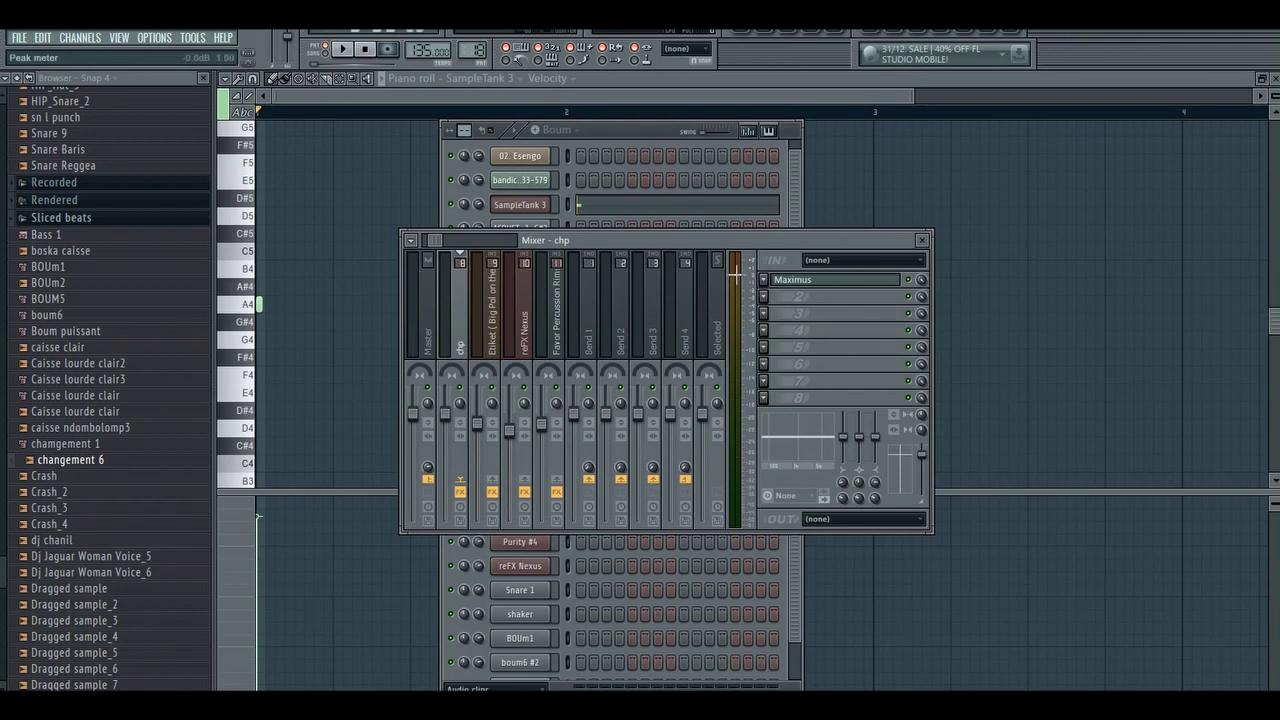
pyautogui.press('space')
pyautogui.press('space')
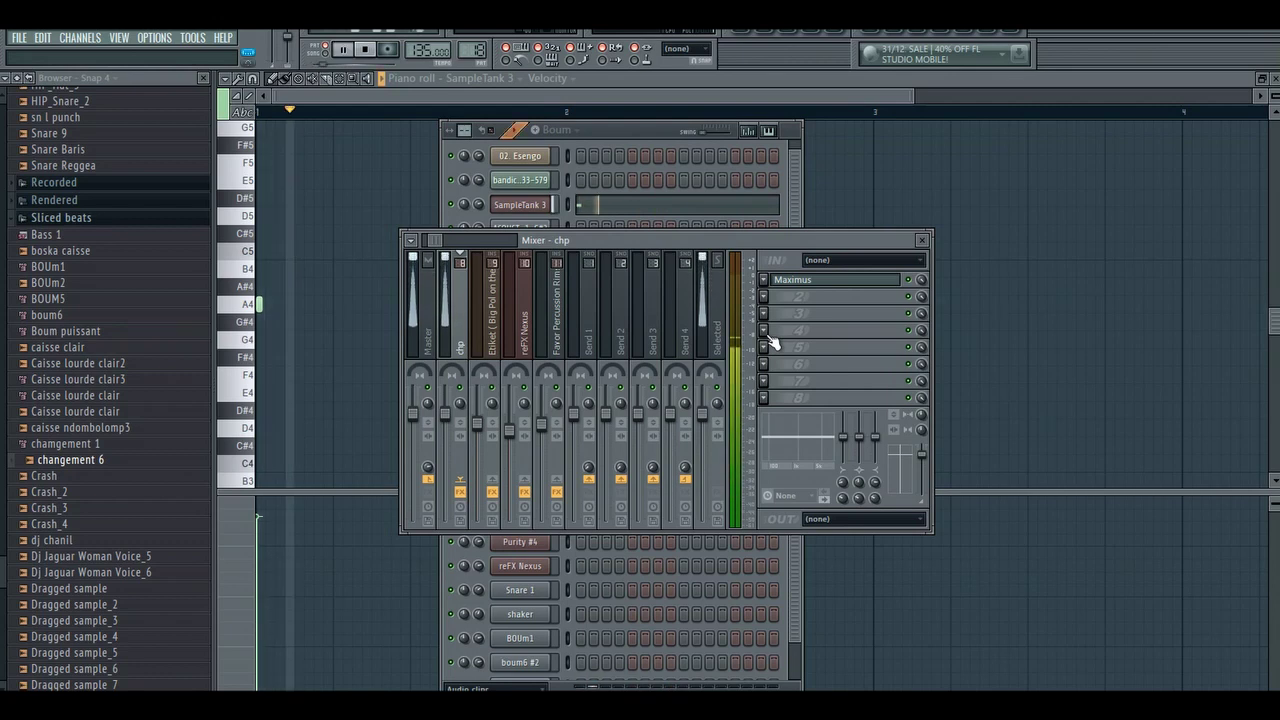
pyautogui.press('space')
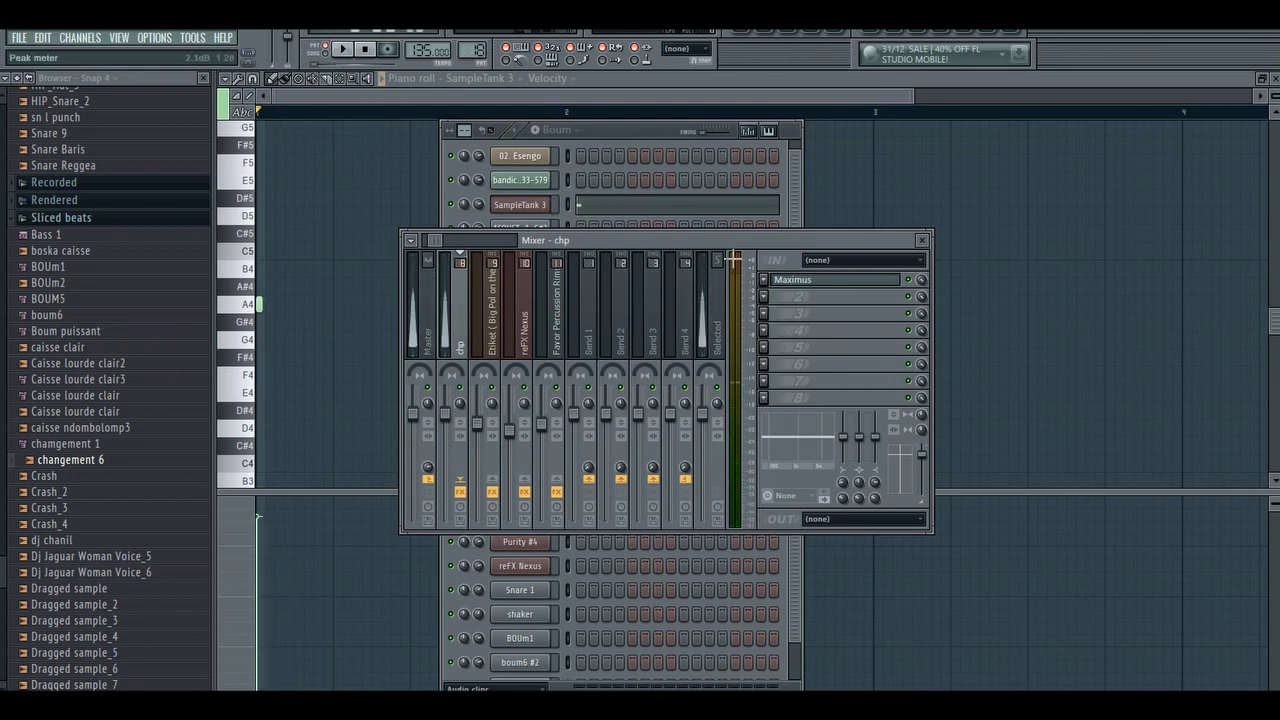
# Switch to song mode and listen to the arrangement in the playlist with the Boum track included
pyautogui.click(343, 51)
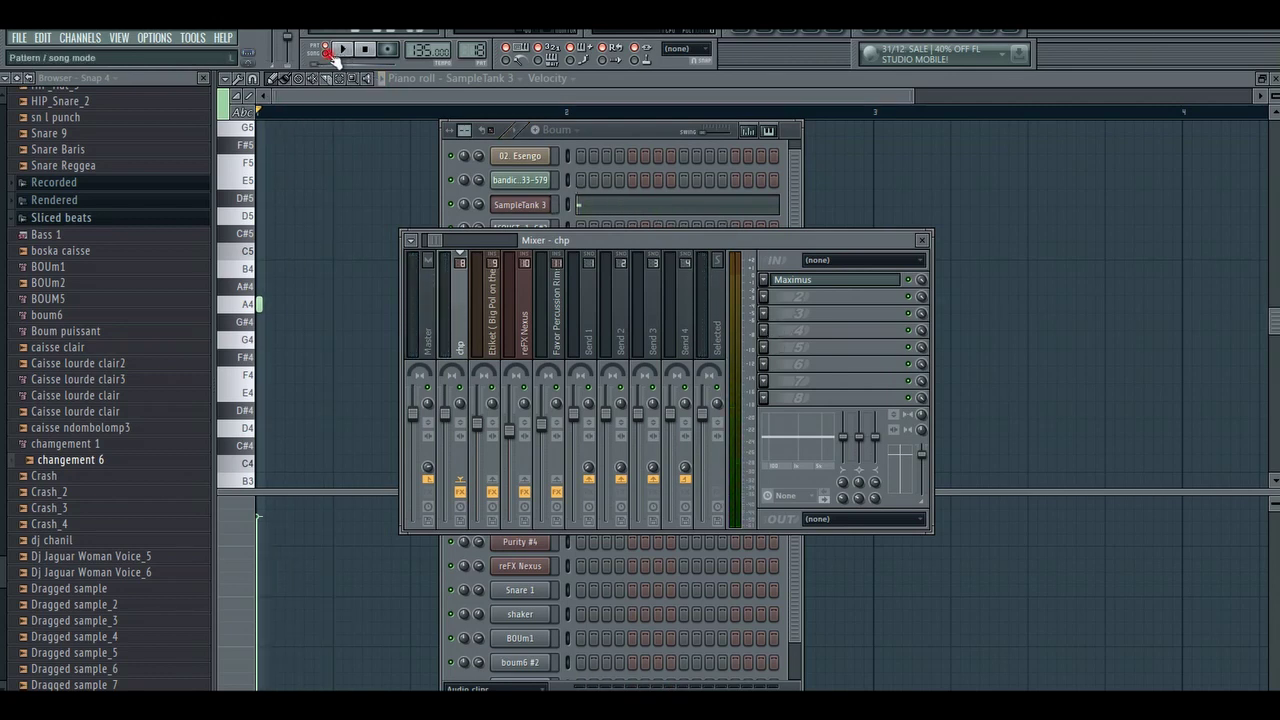
pyautogui.click(747, 35)
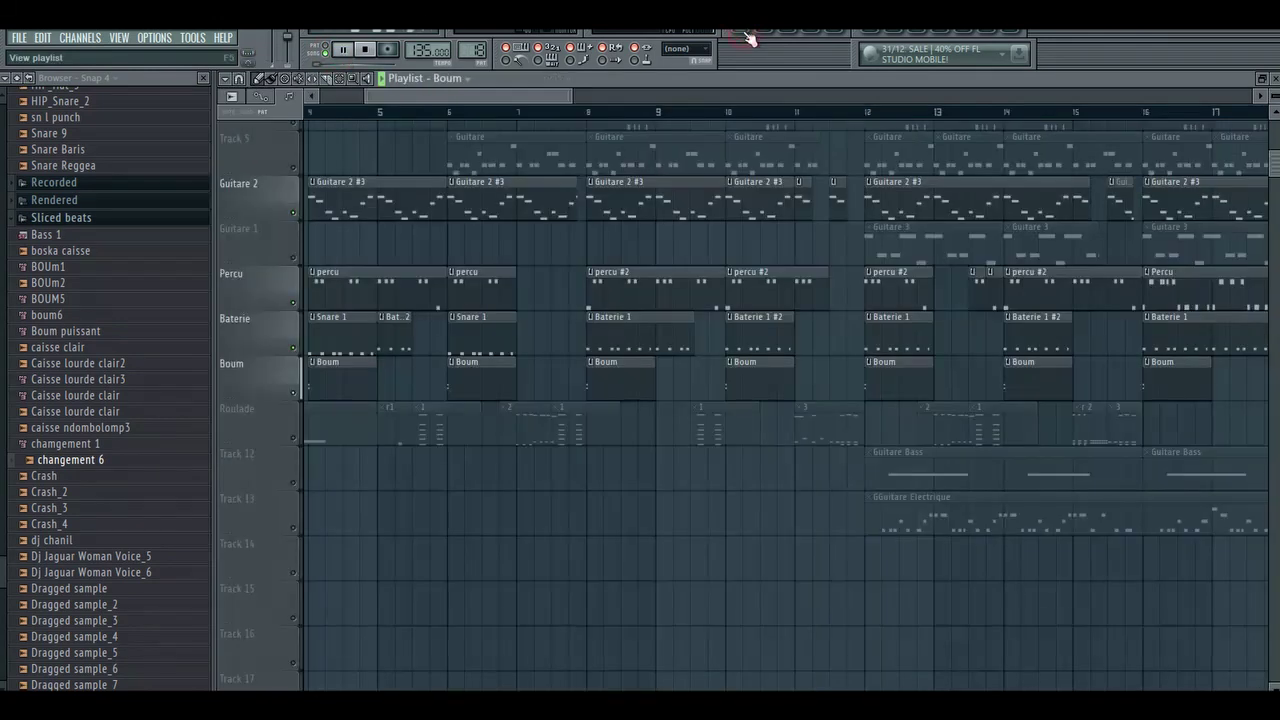
pyautogui.moveTo(537, 103)
pyautogui.mouseDown()
pyautogui.moveTo(493, 103)
pyautogui.moveTo(514, 98)
pyautogui.mouseUp()
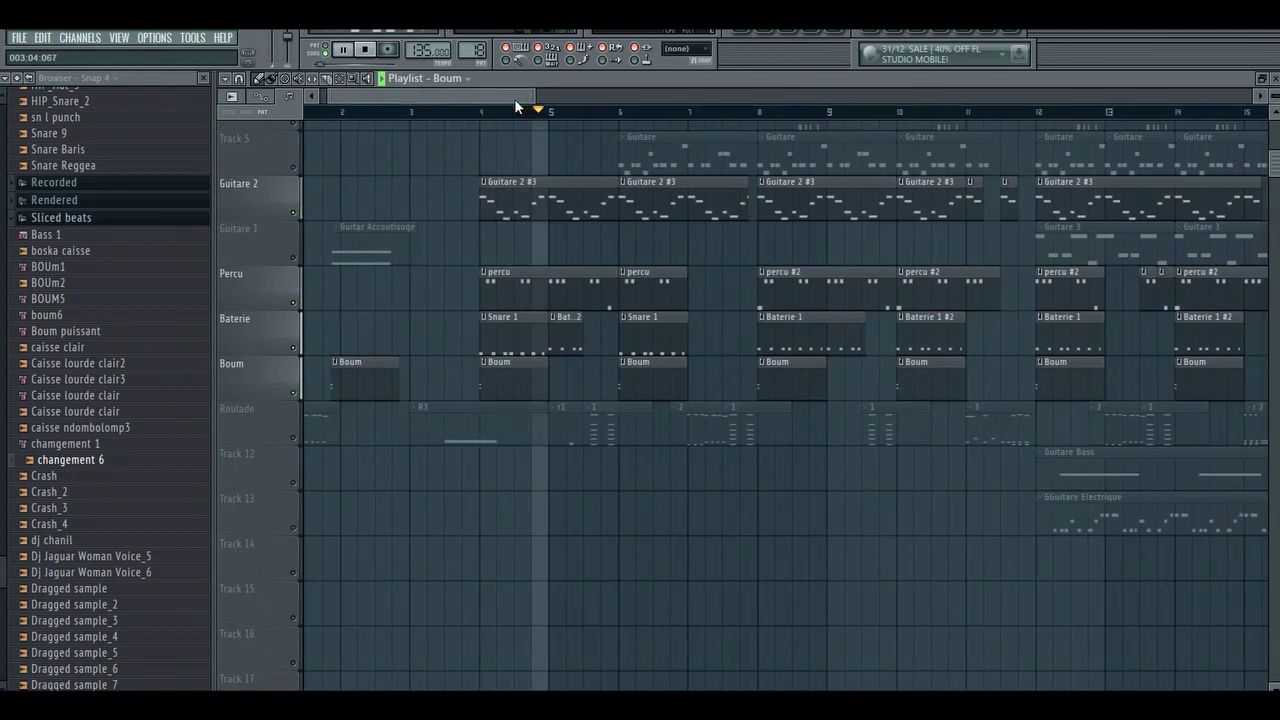
pyautogui.scroll(3, 575, 94)
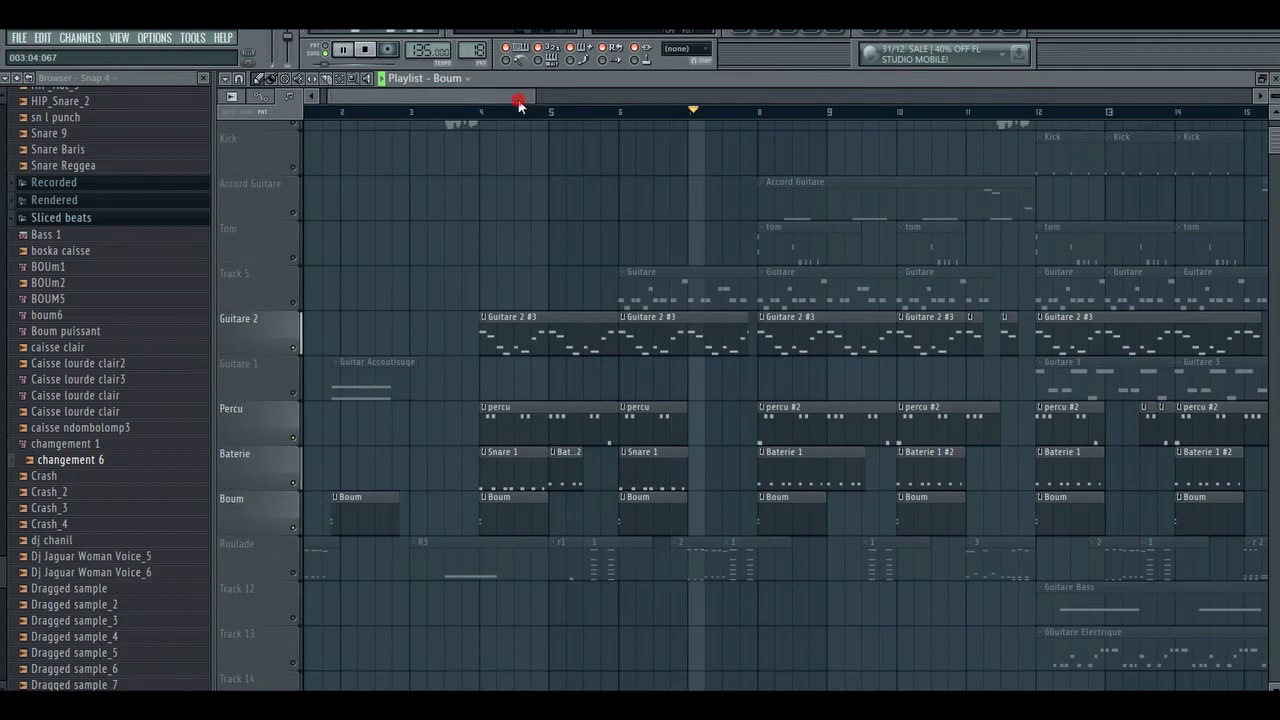
pyautogui.moveTo(519, 100); pyautogui.dragTo(527, 101)
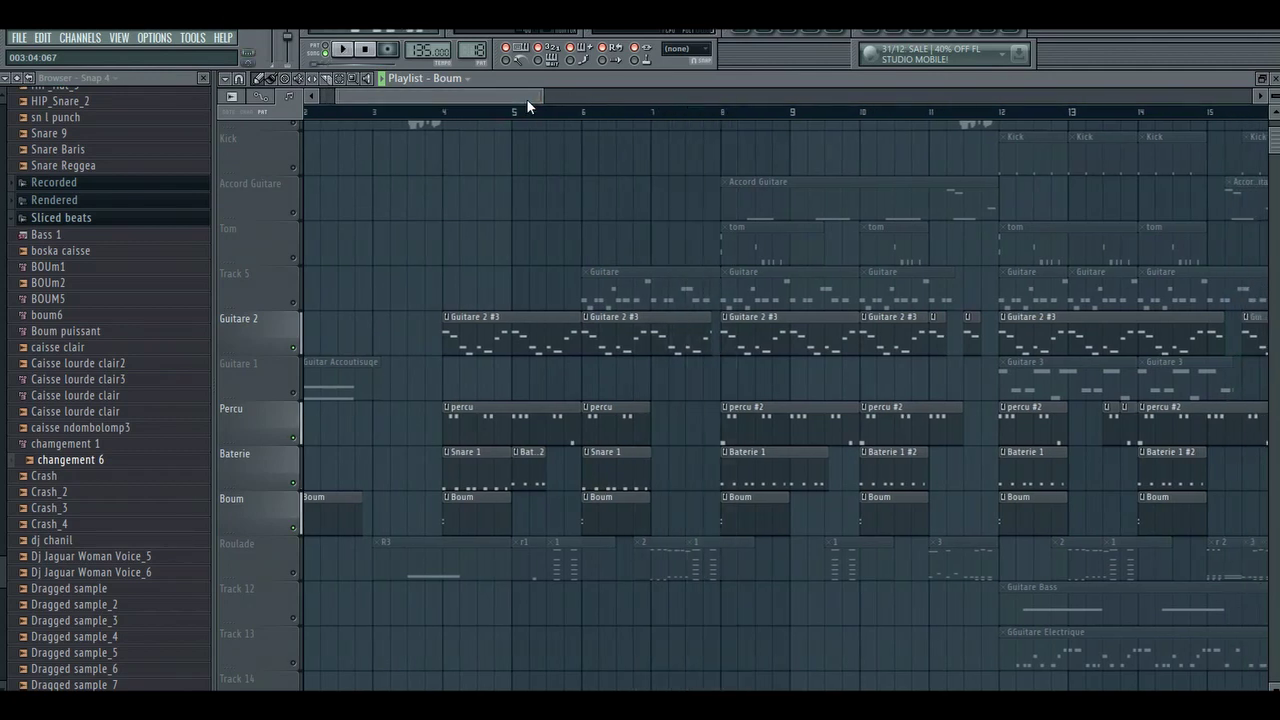
pyautogui.press('space')
# Unmute the Tom playlist track and set the playback position to bar 8
pyautogui.click(294, 258)
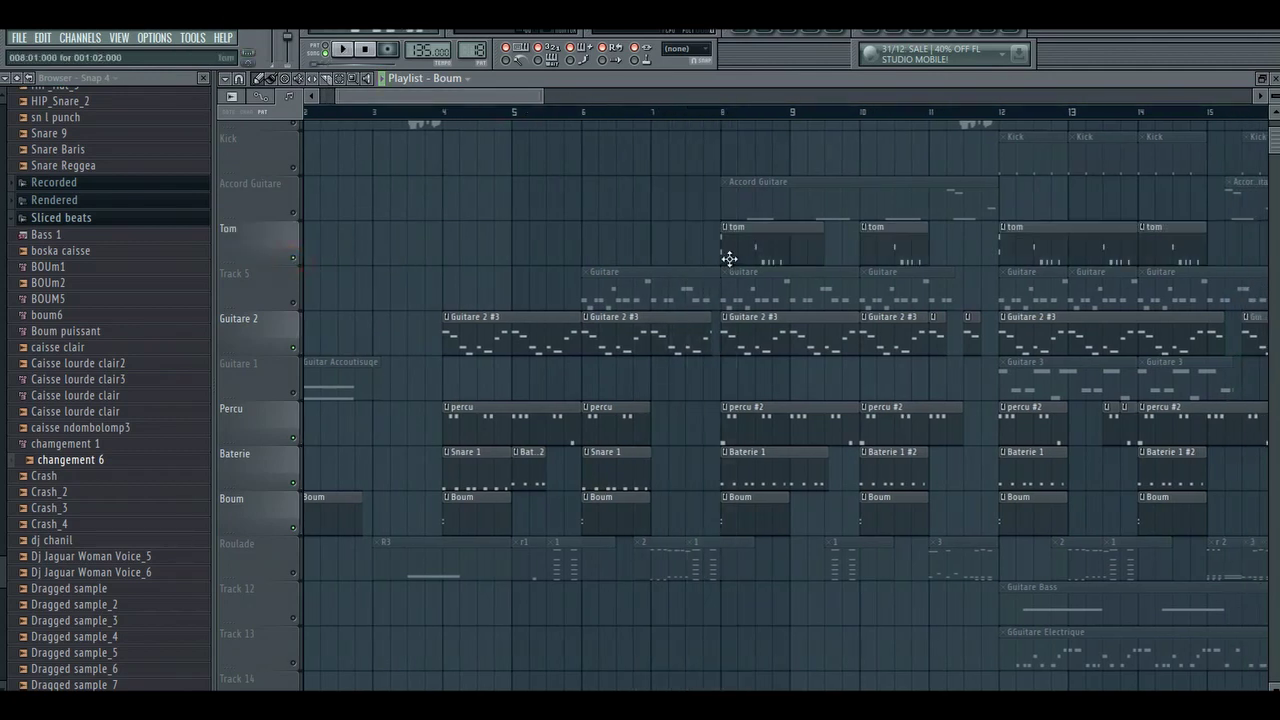
pyautogui.click(721, 112)
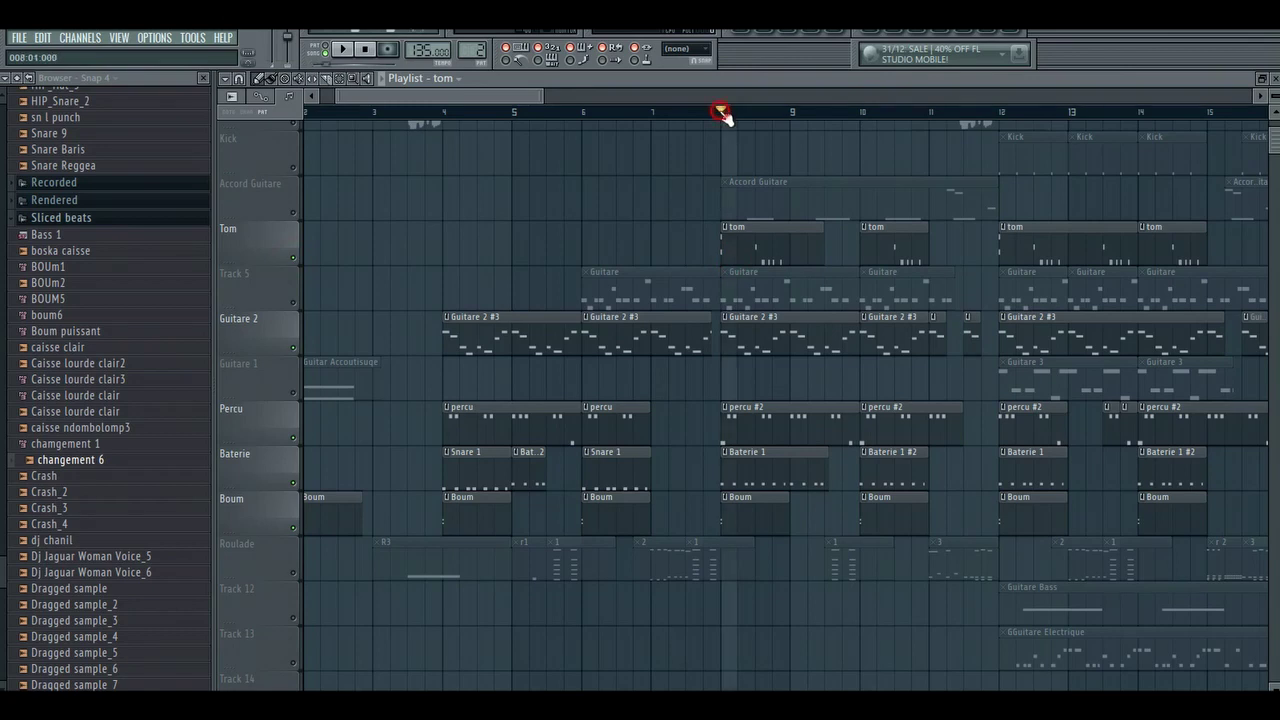
# Examine the tom pattern's SampleTank 3 notes in the piano roll and start the song from bar 8
pyautogui.click(768, 32)
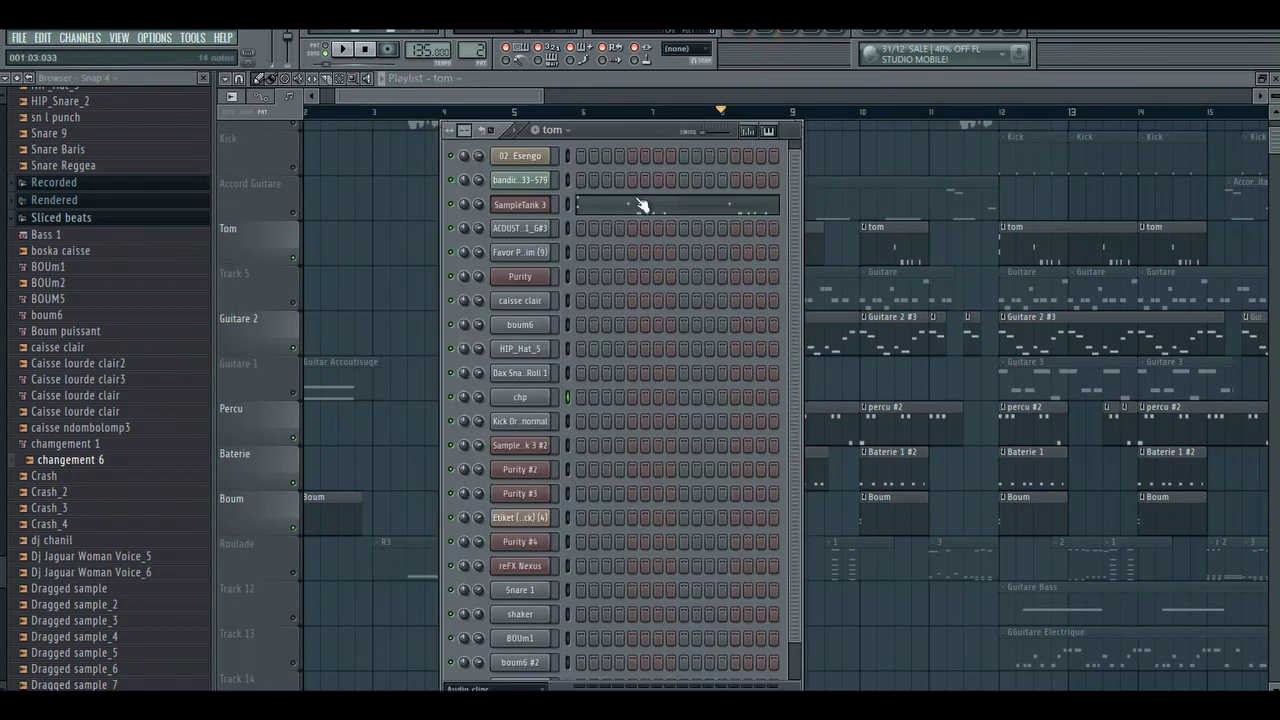
pyautogui.click(648, 206)
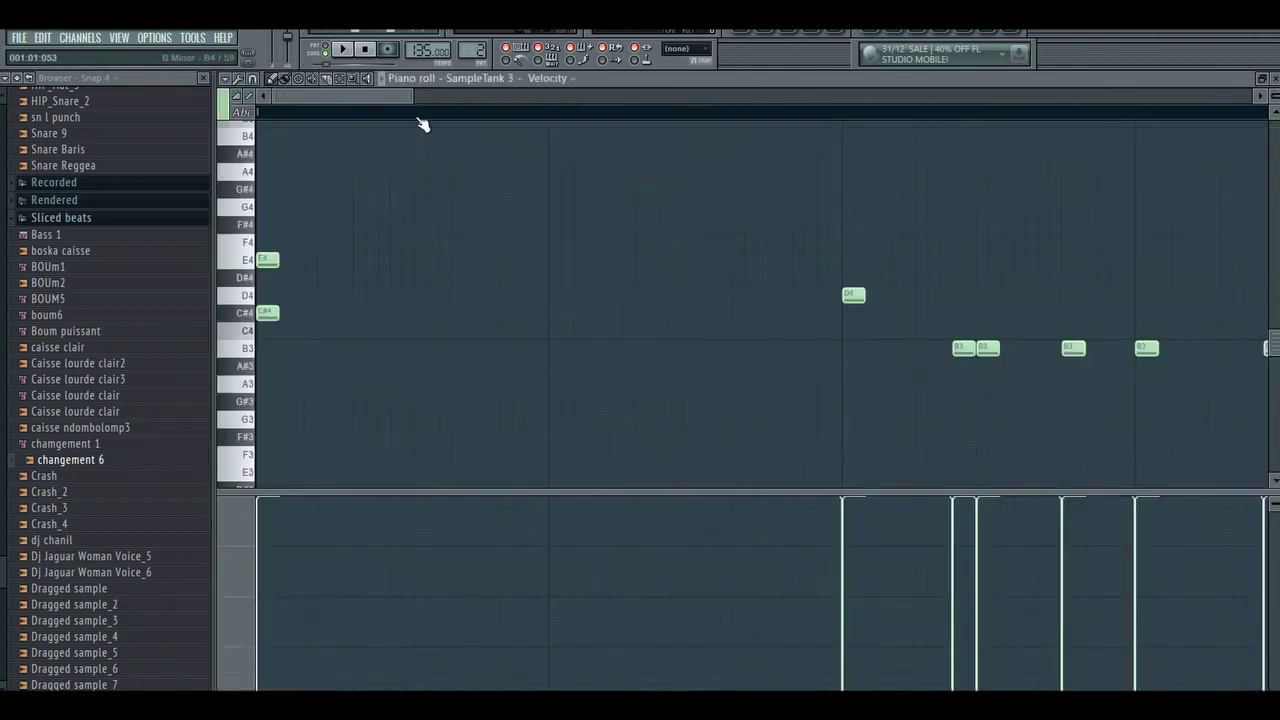
pyautogui.moveTo(409, 99); pyautogui.dragTo(527, 99)
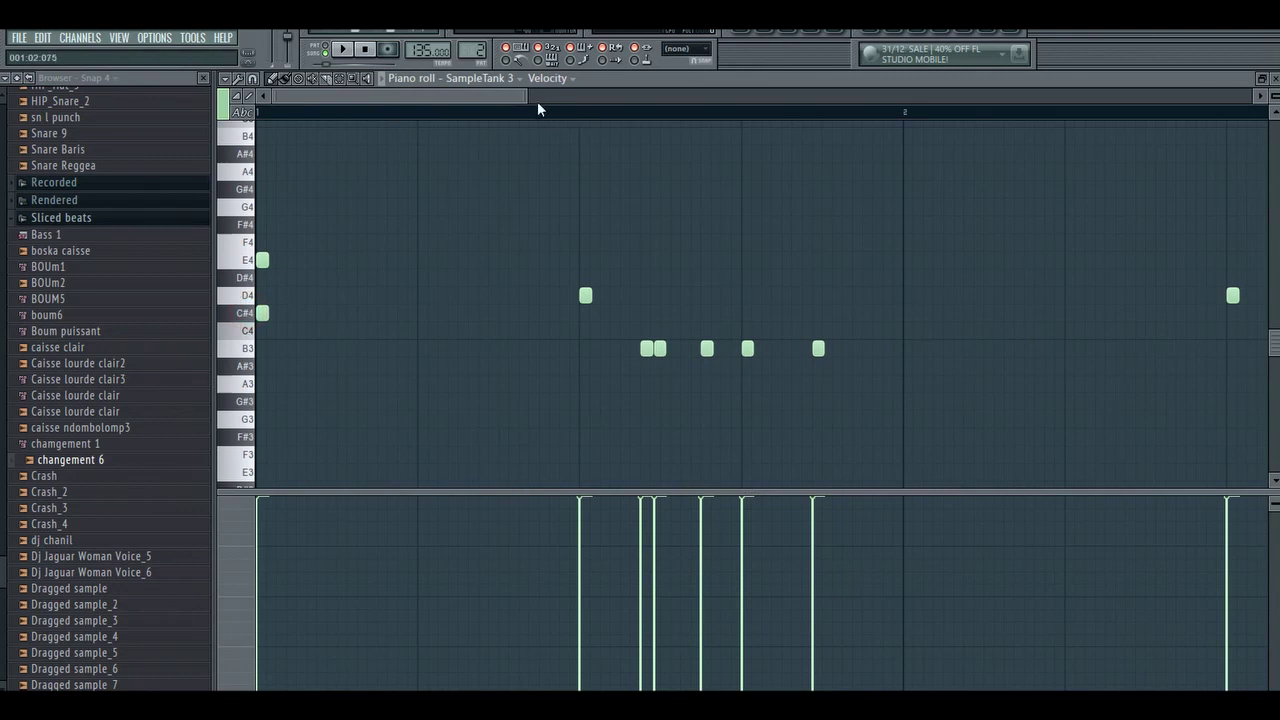
pyautogui.moveTo(527, 99); pyautogui.dragTo(630, 101)
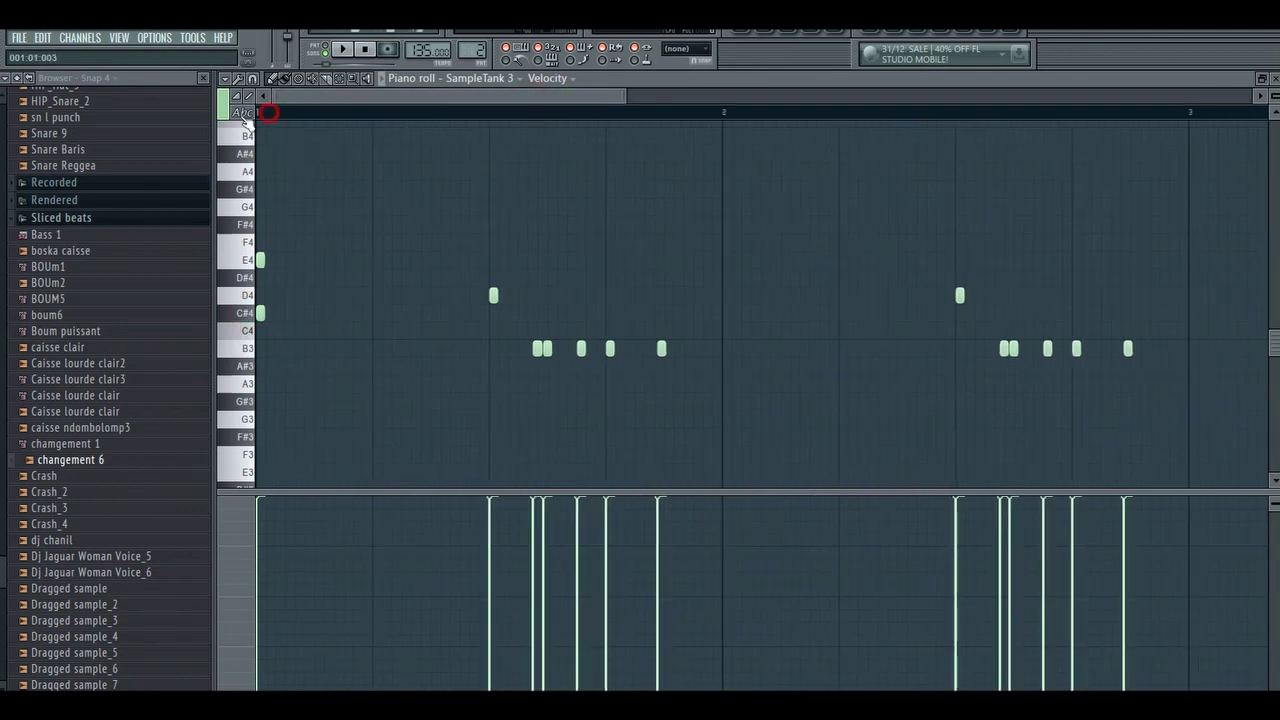
pyautogui.press('space')
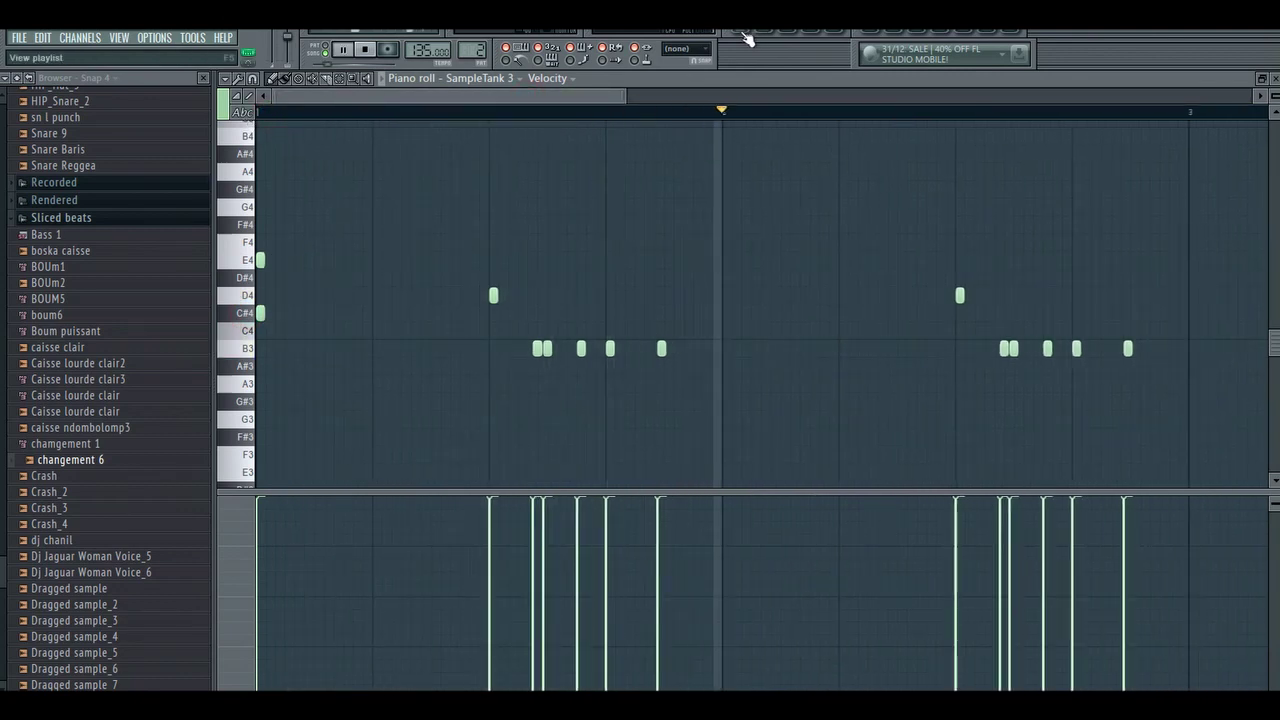
pyautogui.moveTo(602, 95); pyautogui.dragTo(624, 95)
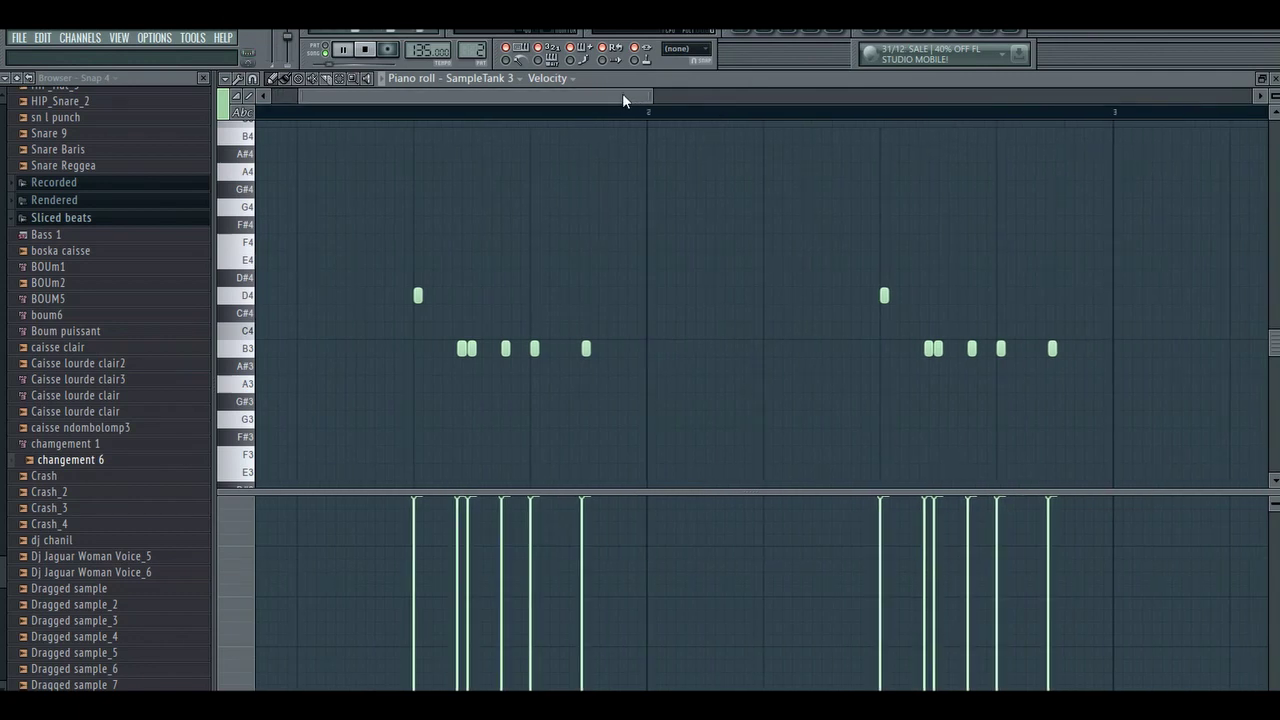
# Return to the playlist, listen to the arrangement with the Tom track and stop playback
pyautogui.click(748, 38)
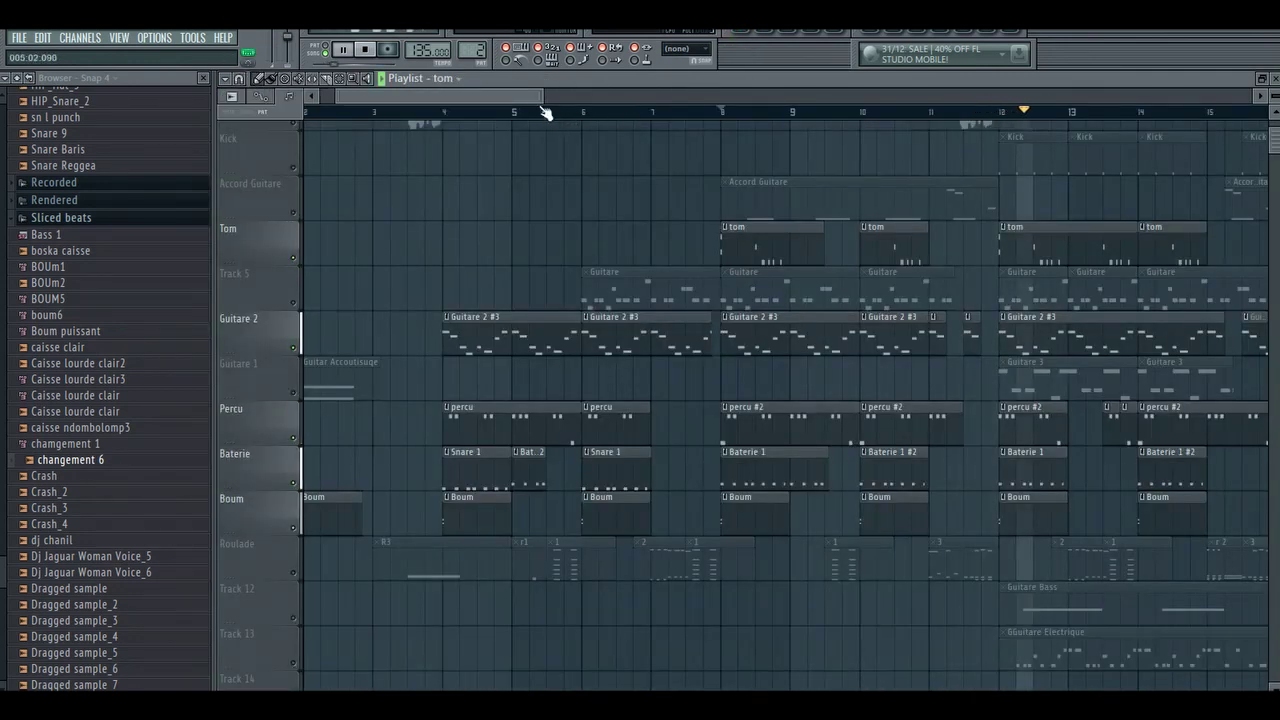
pyautogui.moveTo(528, 97); pyautogui.dragTo(546, 96)
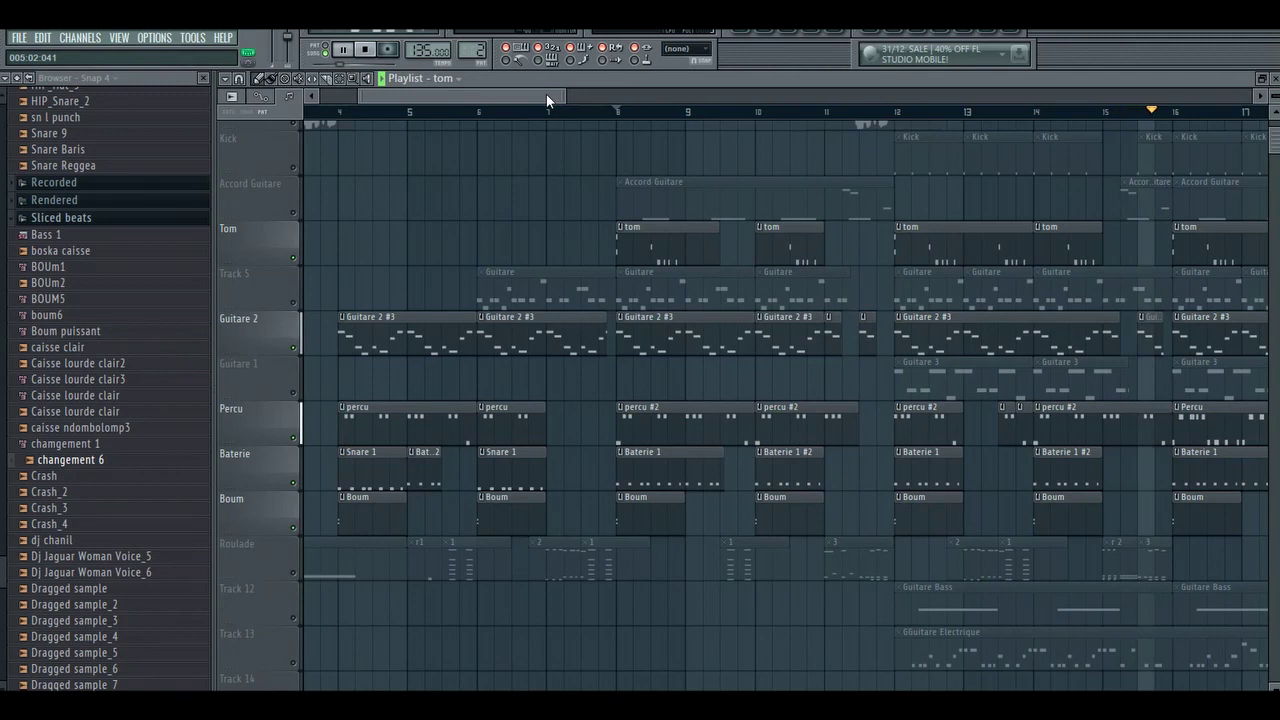
pyautogui.press('space')
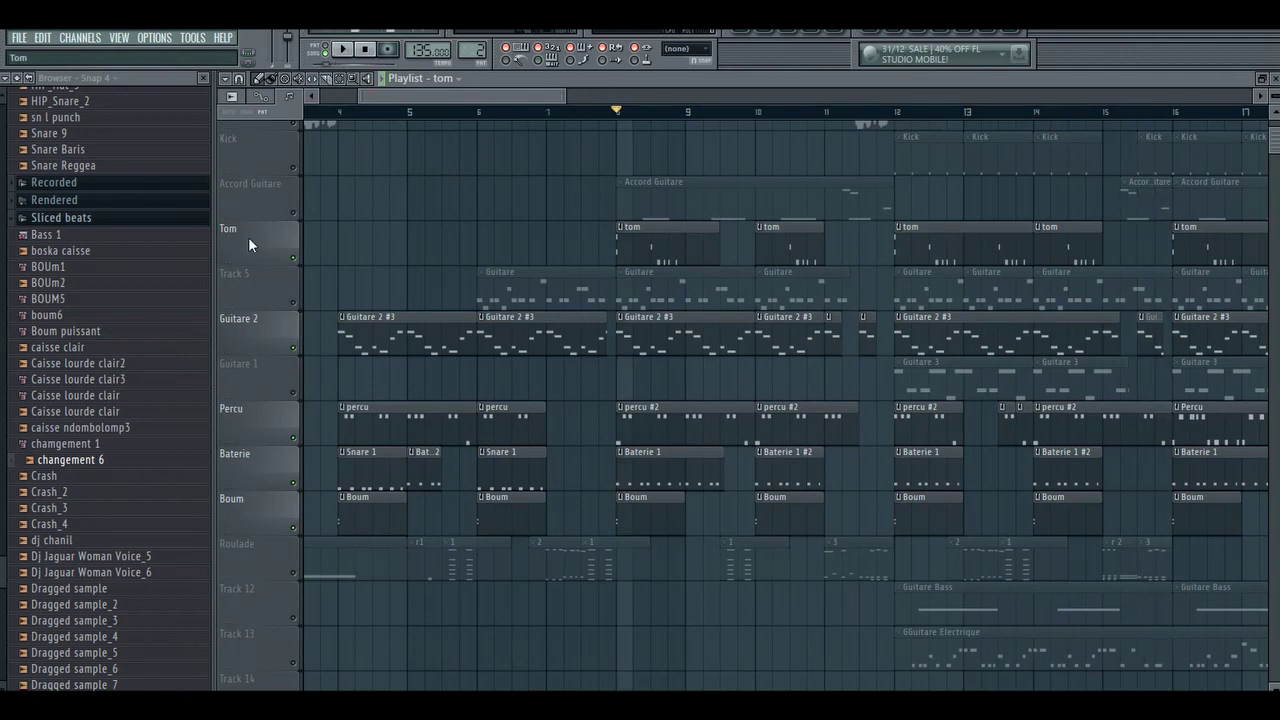
# Unmute the Accord Guitare playlist track and listen to it from bar 8 and from partway through bar 11
pyautogui.click(293, 214)
pyautogui.press('space')
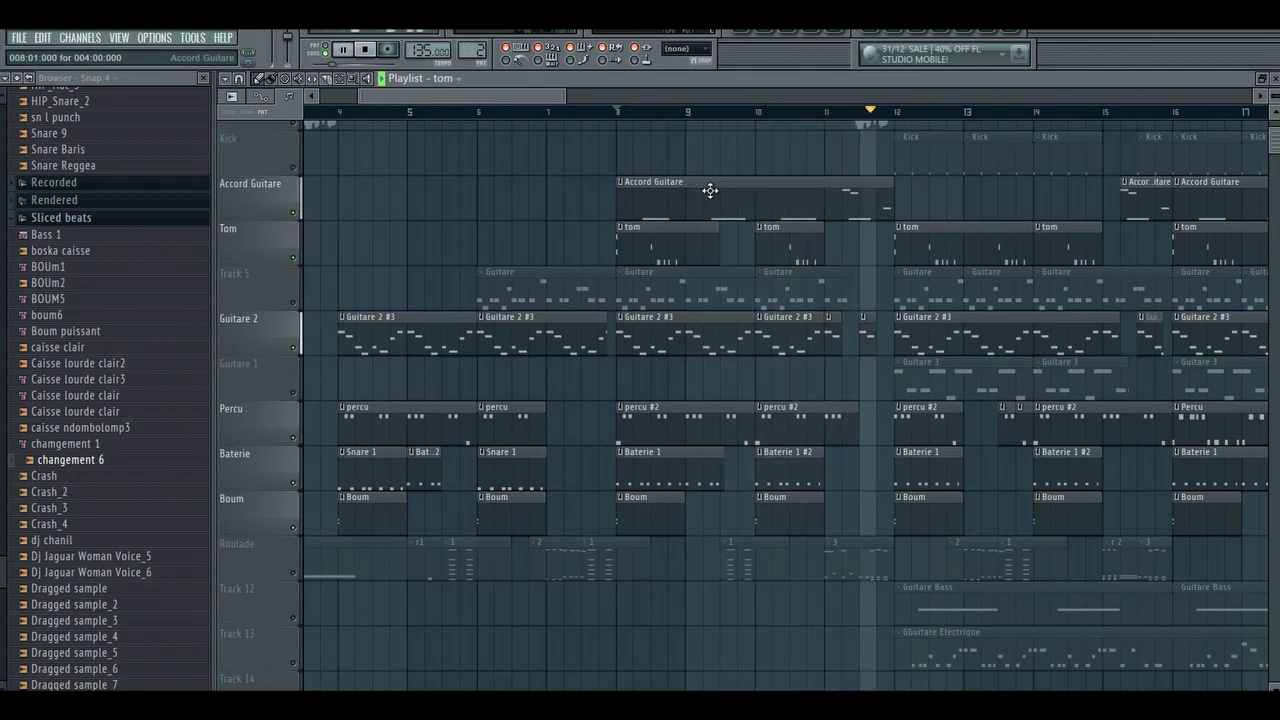
pyautogui.press('space')
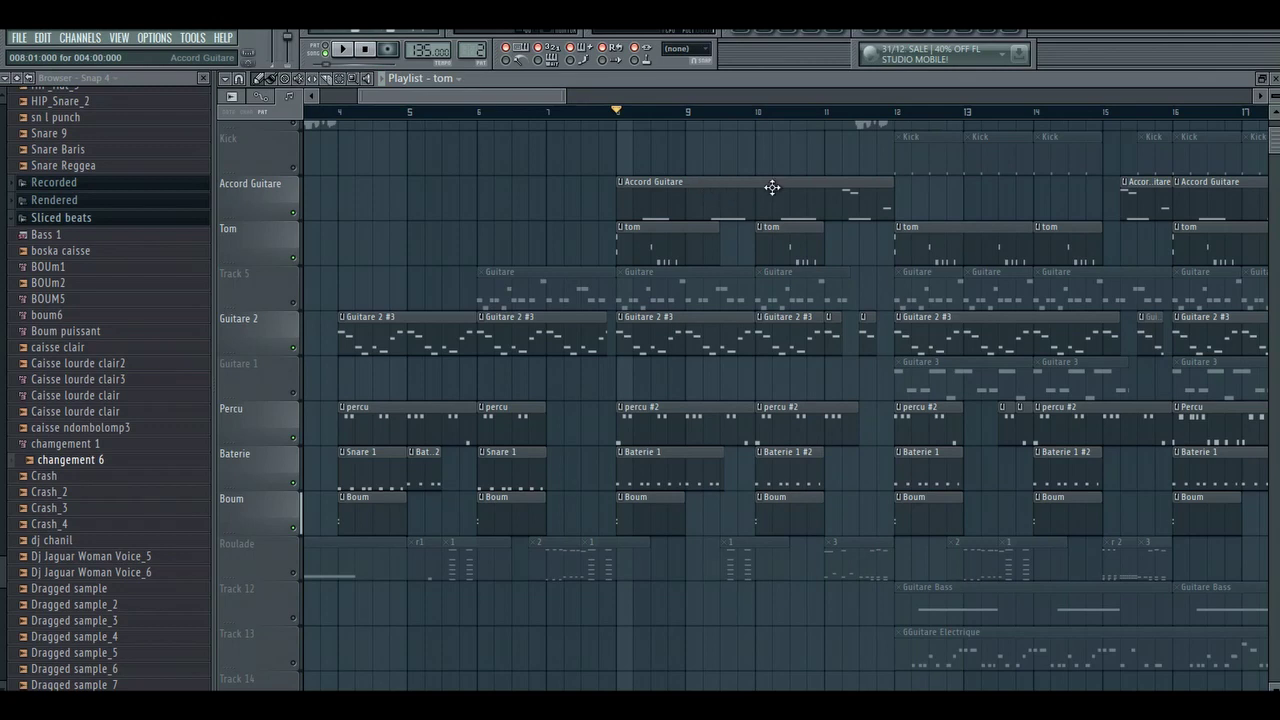
pyautogui.click(846, 111)
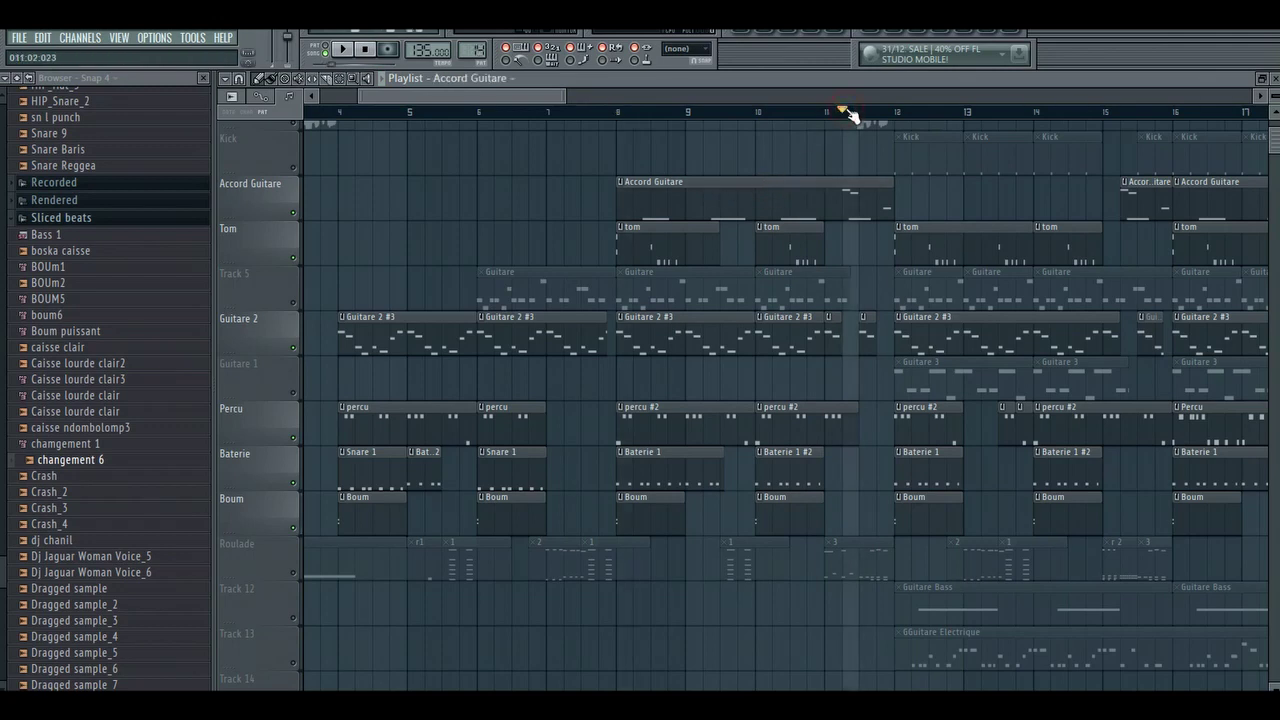
pyautogui.press('space')
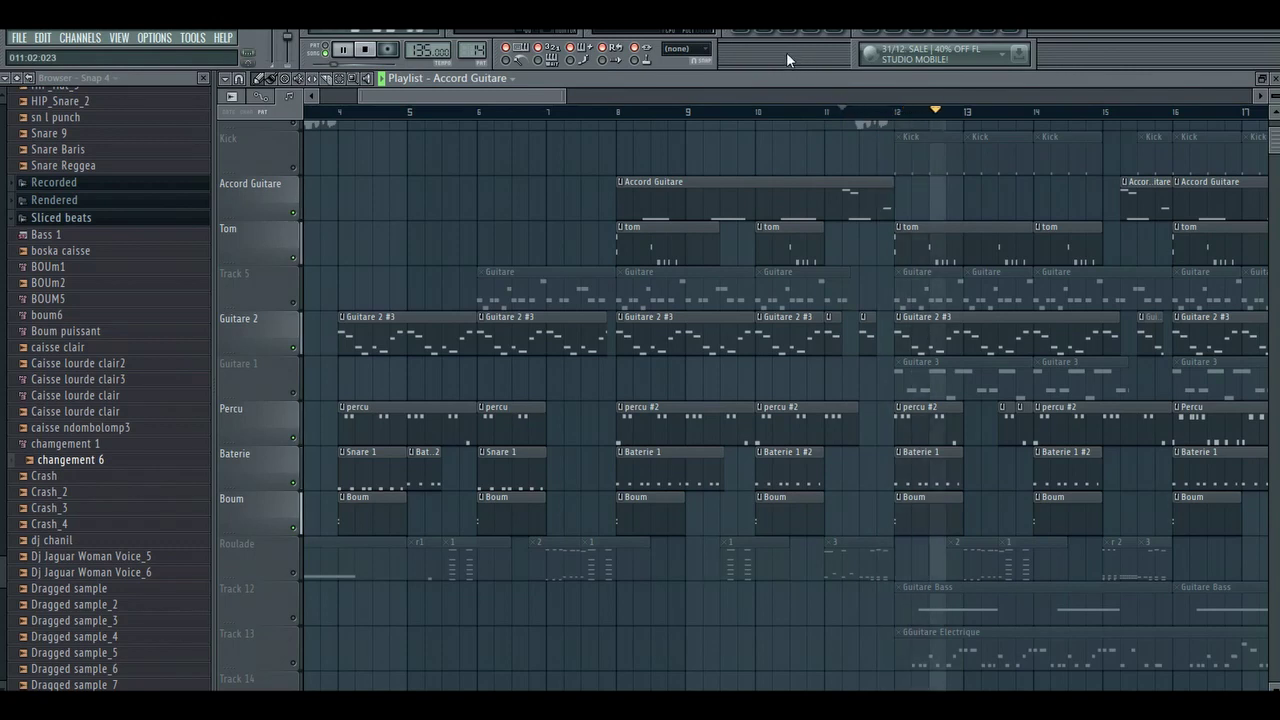
pyautogui.press('space')
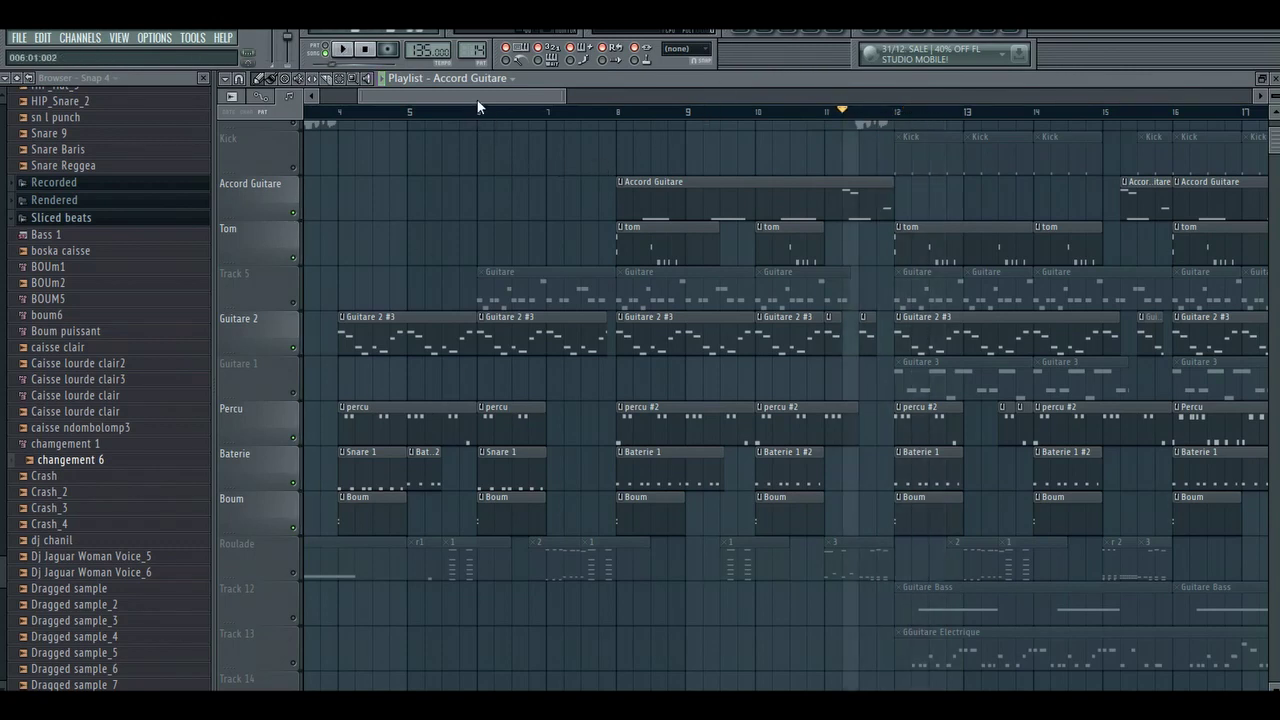
# Unmute the Kick playlist track, play the song from bar 11 and select the Kick pattern
pyautogui.moveTo(478, 100); pyautogui.dragTo(535, 93)
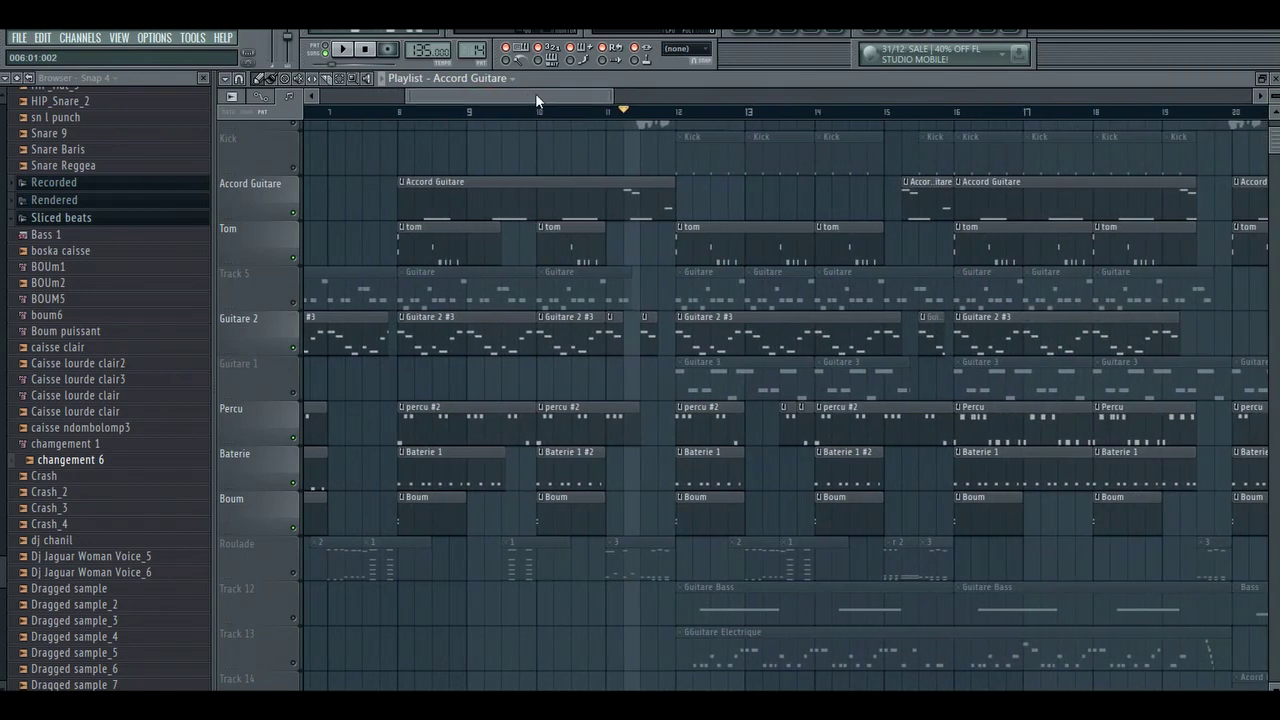
pyautogui.click(294, 167)
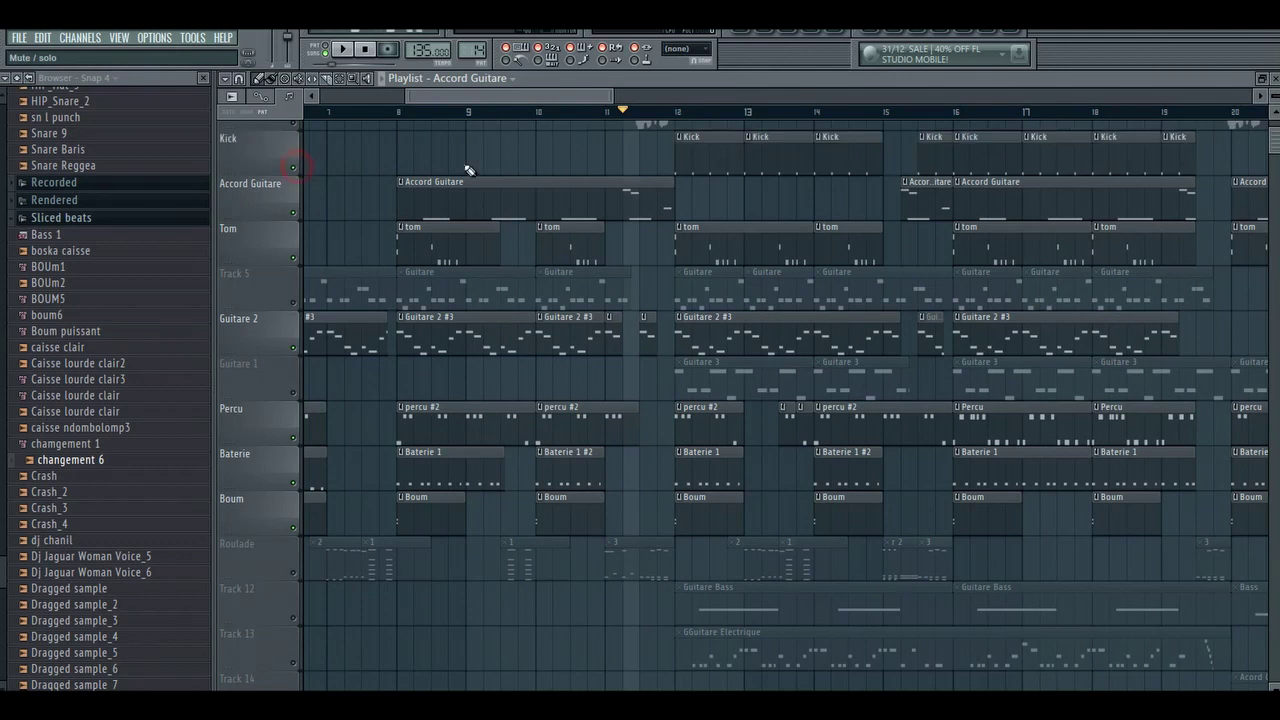
pyautogui.press('space')
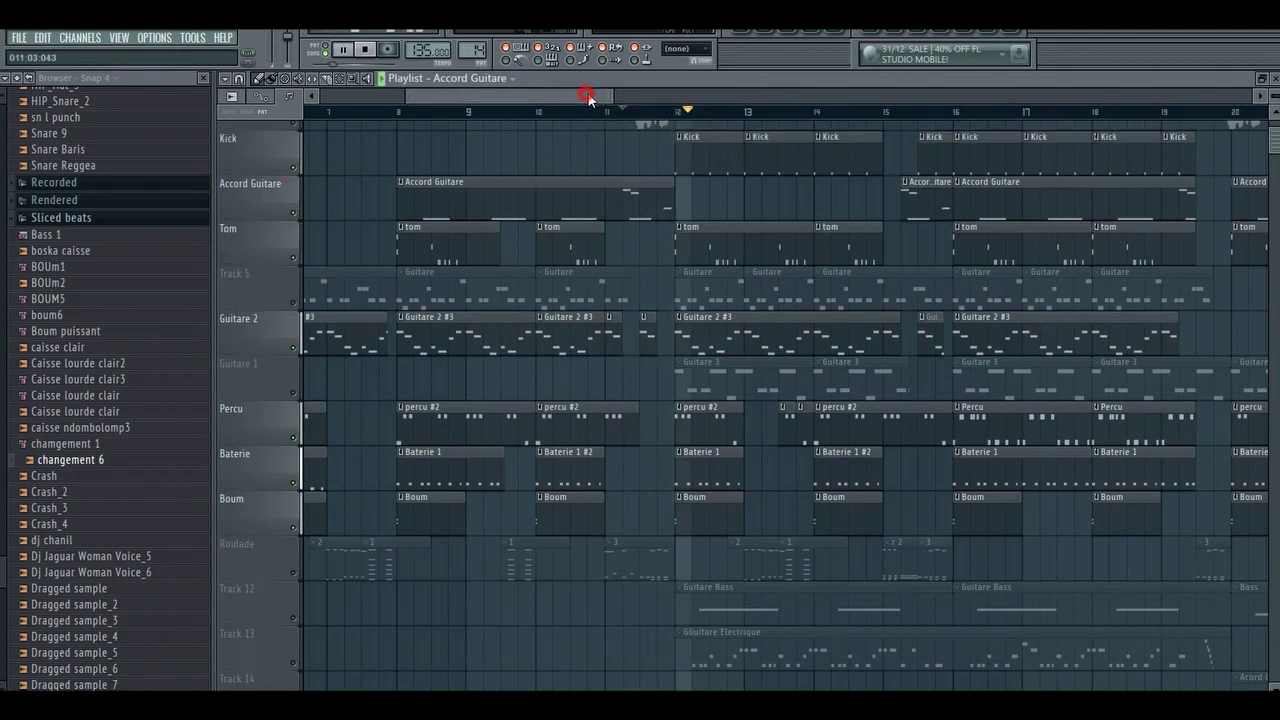
pyautogui.click(645, 154)
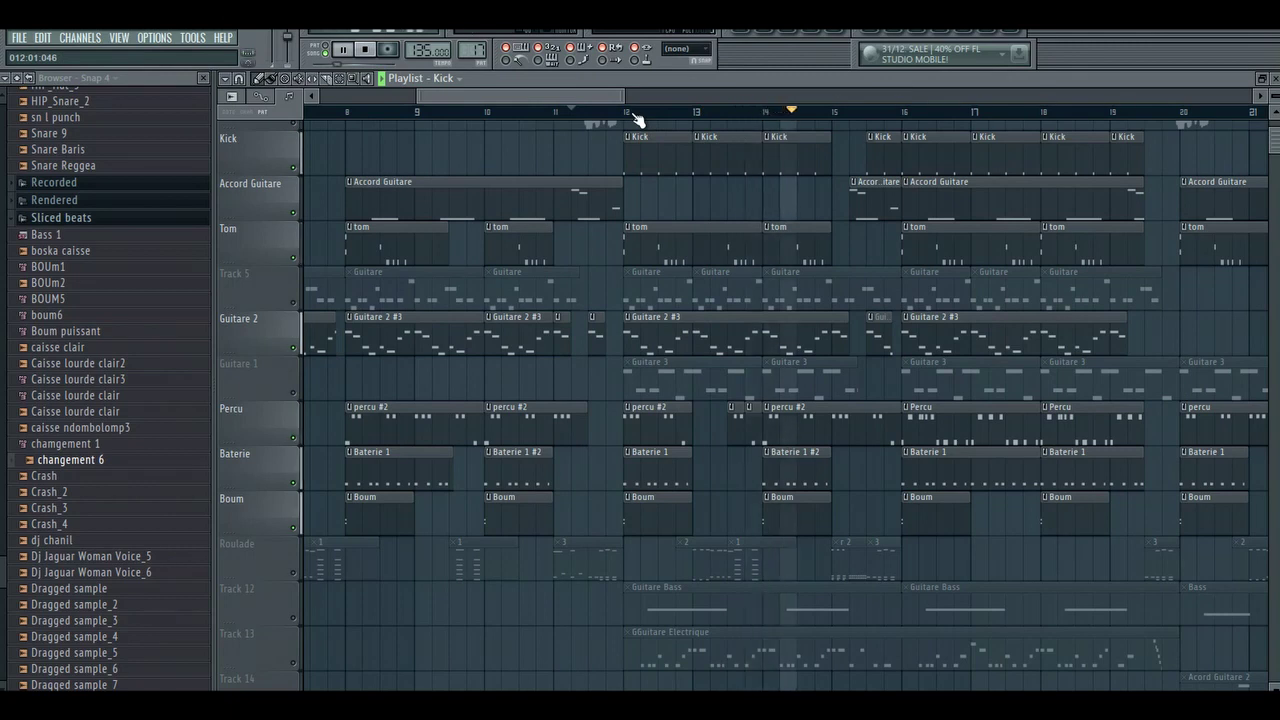
# Stop playback and link the Kick pattern's Kick Drum normal channel to mixer insert 14
pyautogui.click(767, 31)
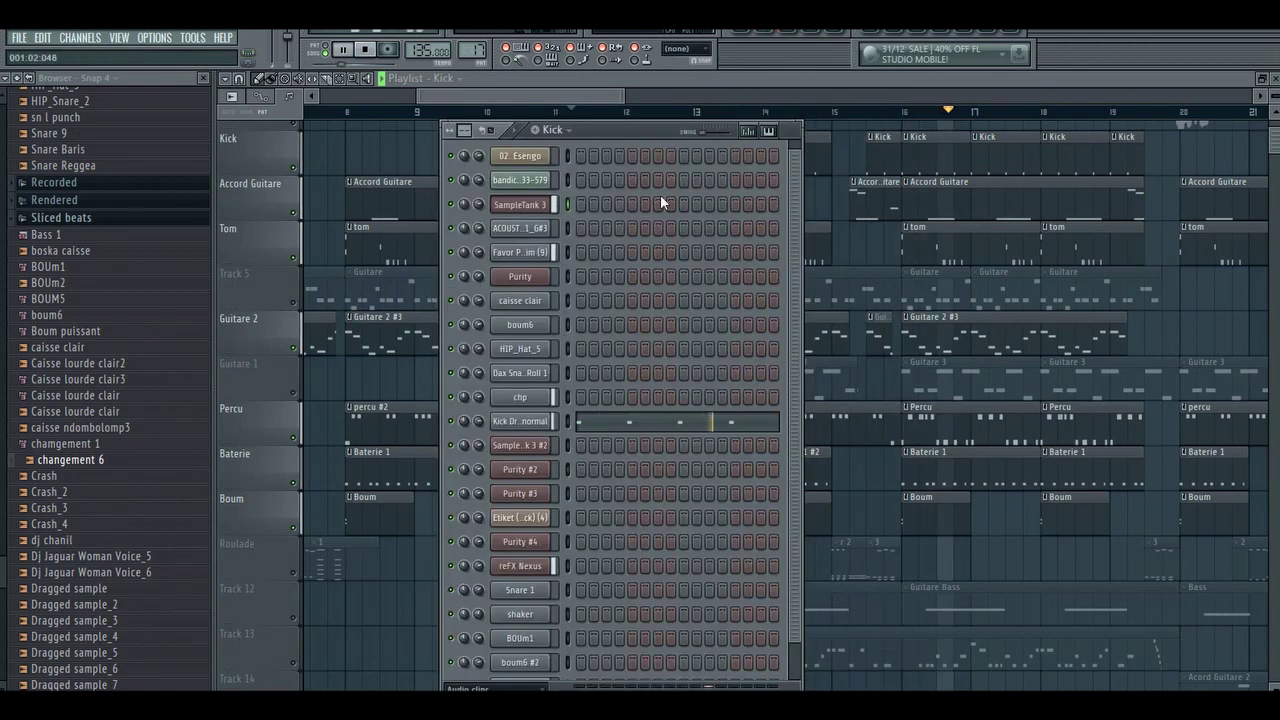
pyautogui.press('space')
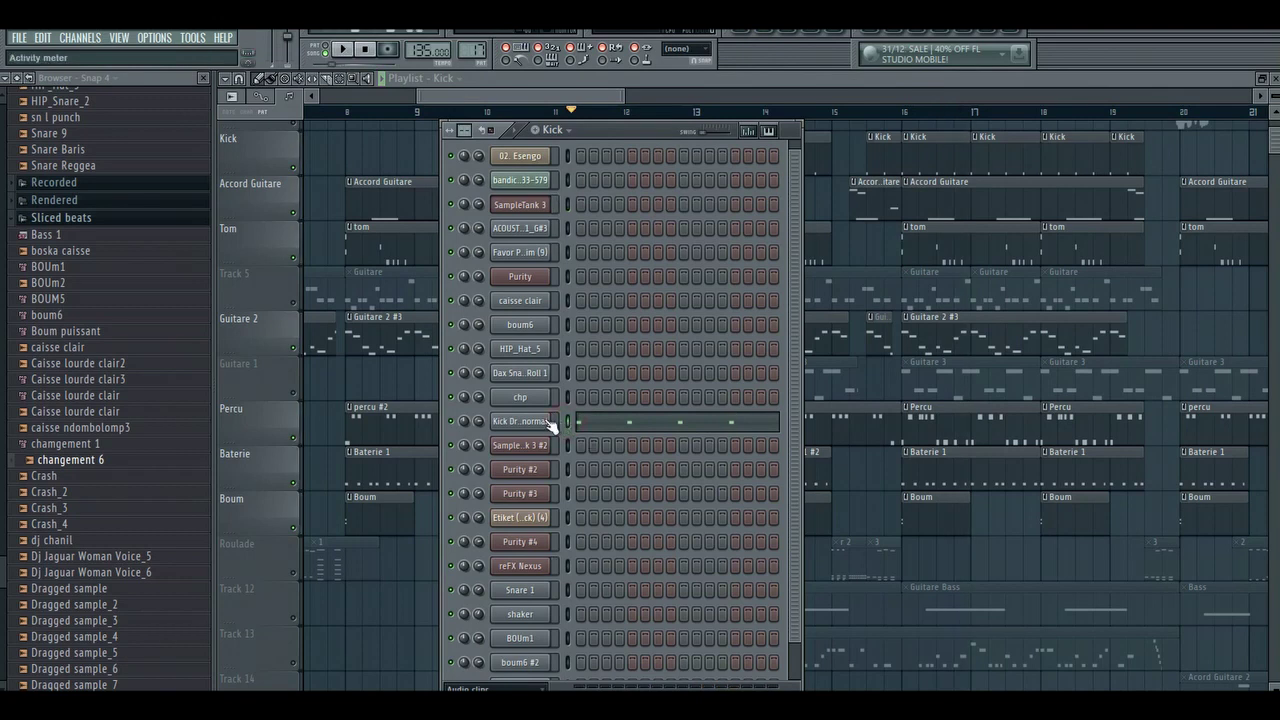
pyautogui.click(548, 422)
pyautogui.click(756, 221)
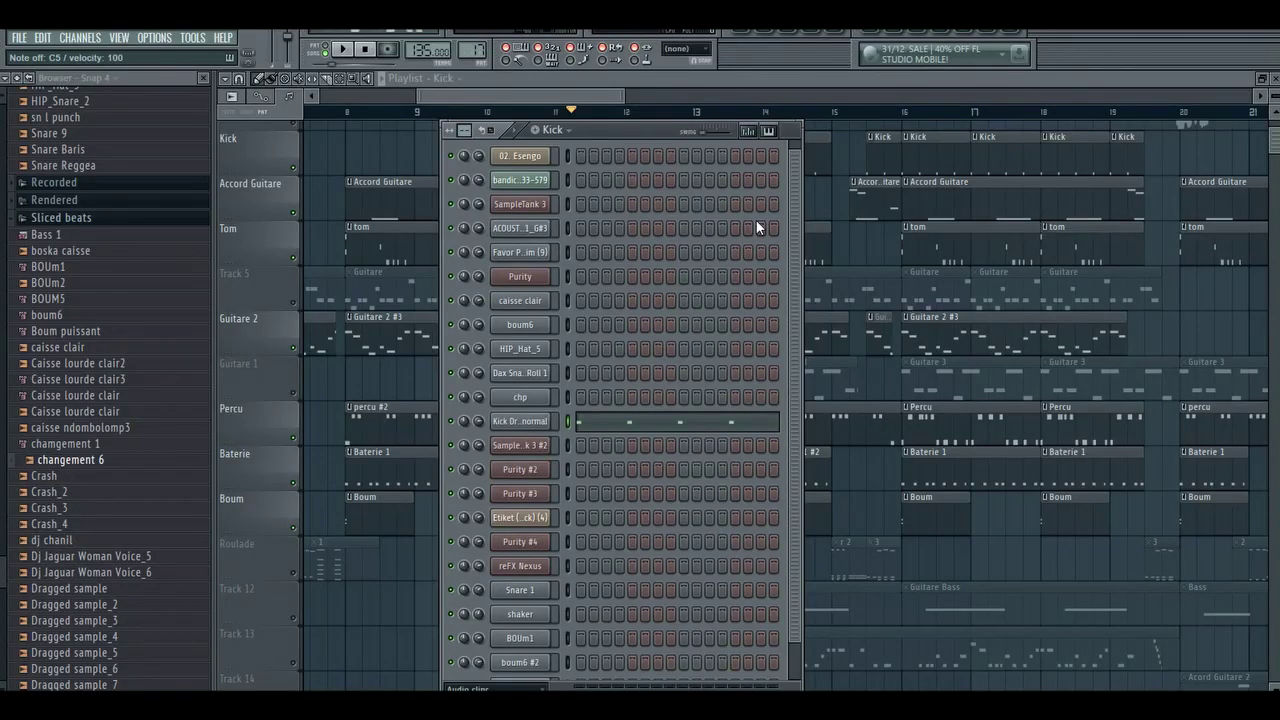
pyautogui.click(844, 34)
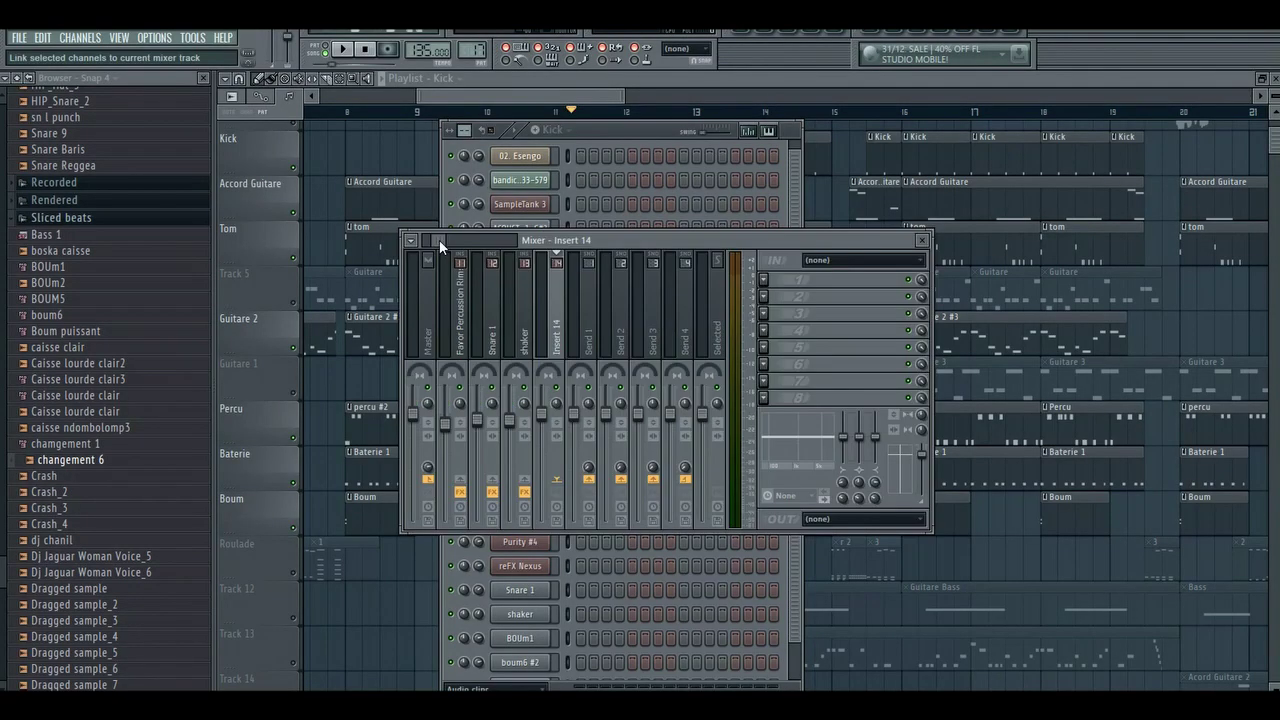
pyautogui.rightClick(563, 290)
pyautogui.click(755, 310)
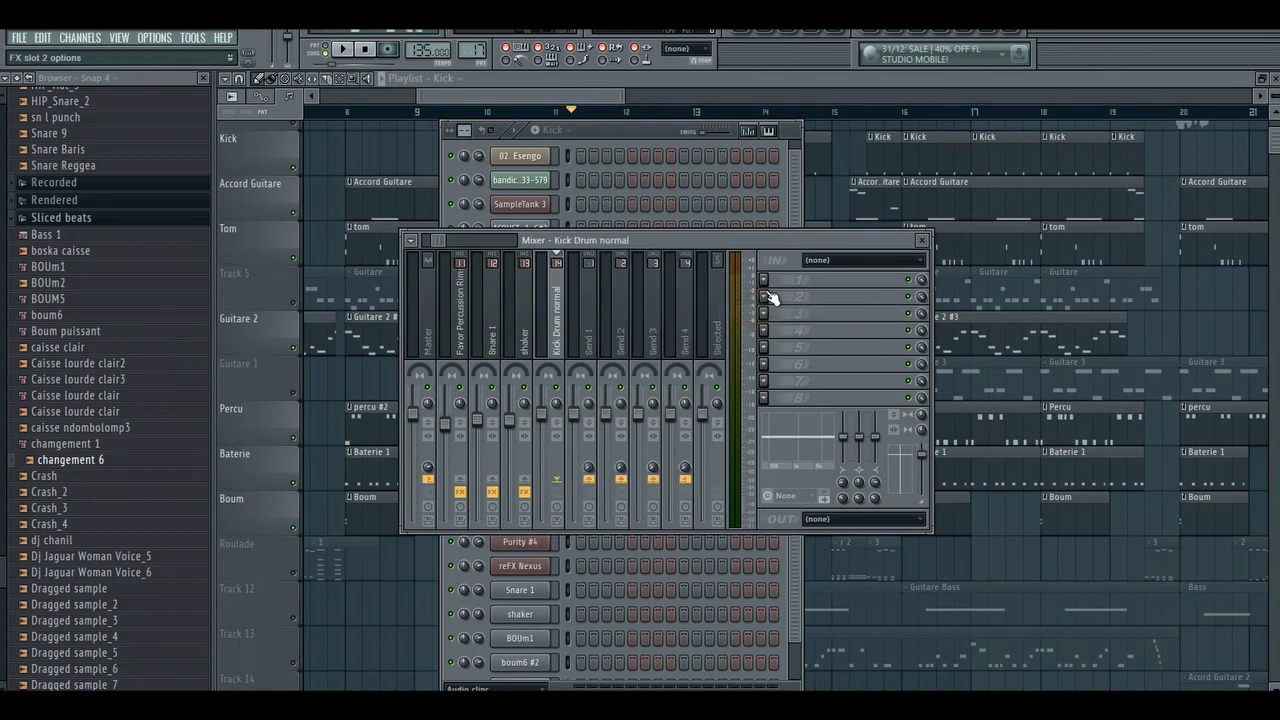
# Add Fruity Parametric EQ 2 to the kick's first effect slot and lower its band 7 low-pass to about 2249 Hz
pyautogui.click(764, 280)
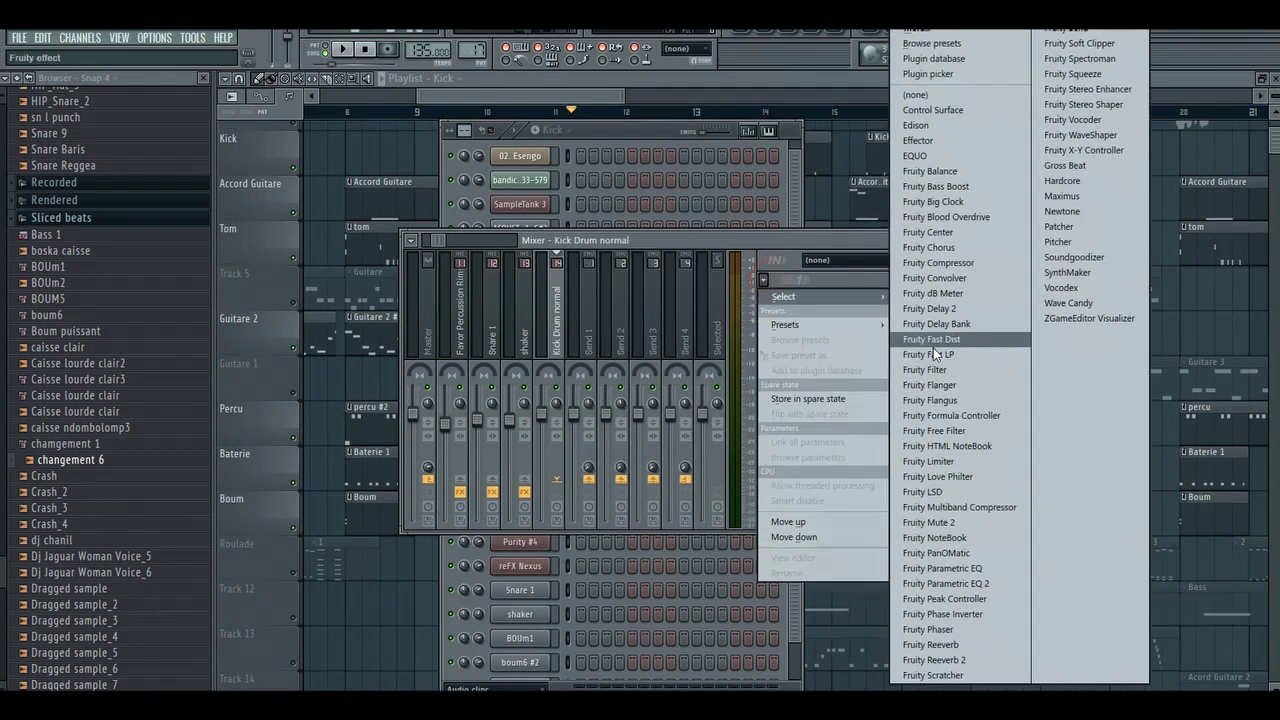
pyautogui.click(945, 582)
pyautogui.click(712, 185)
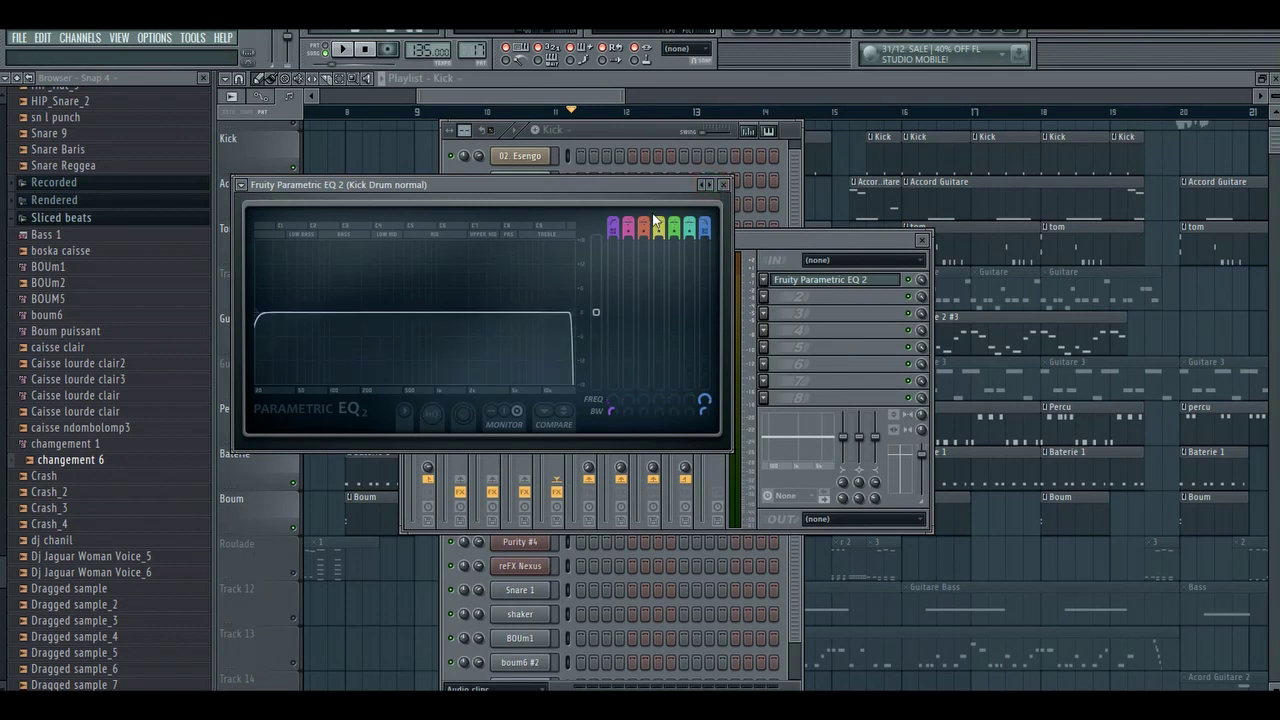
pyautogui.moveTo(658, 186); pyautogui.dragTo(746, 218)
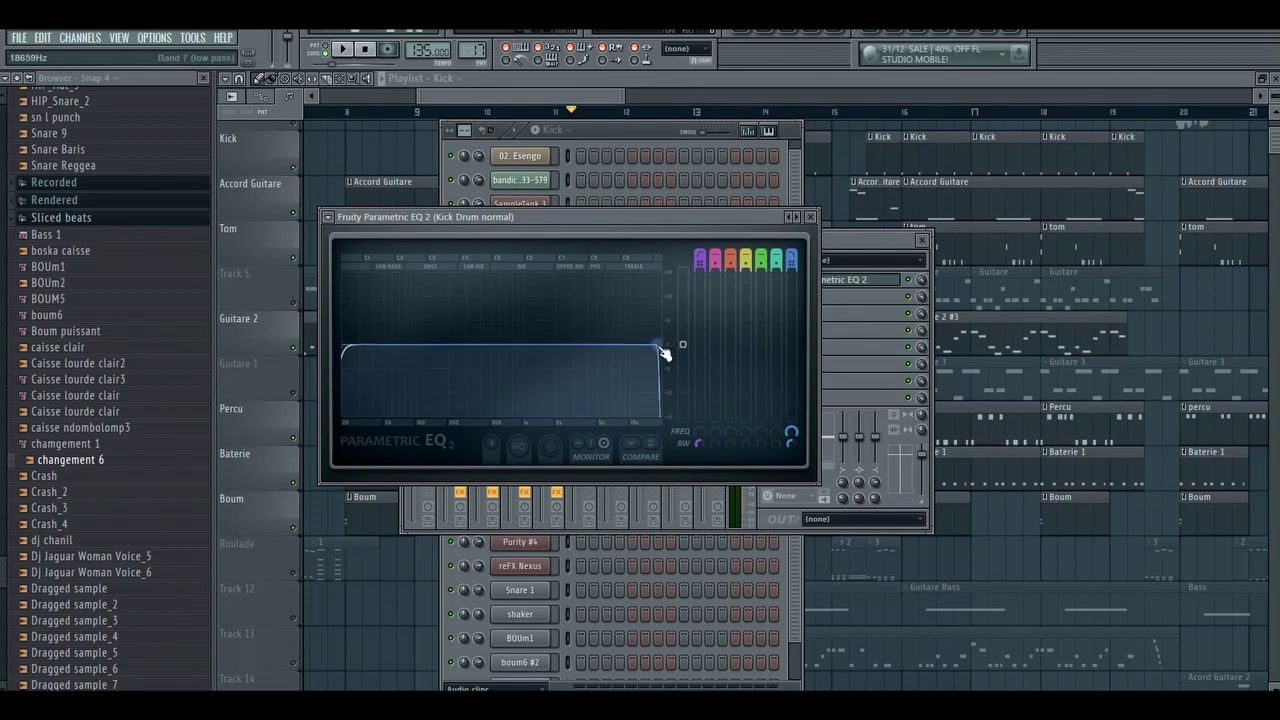
pyautogui.moveTo(669, 345); pyautogui.dragTo(561, 344)
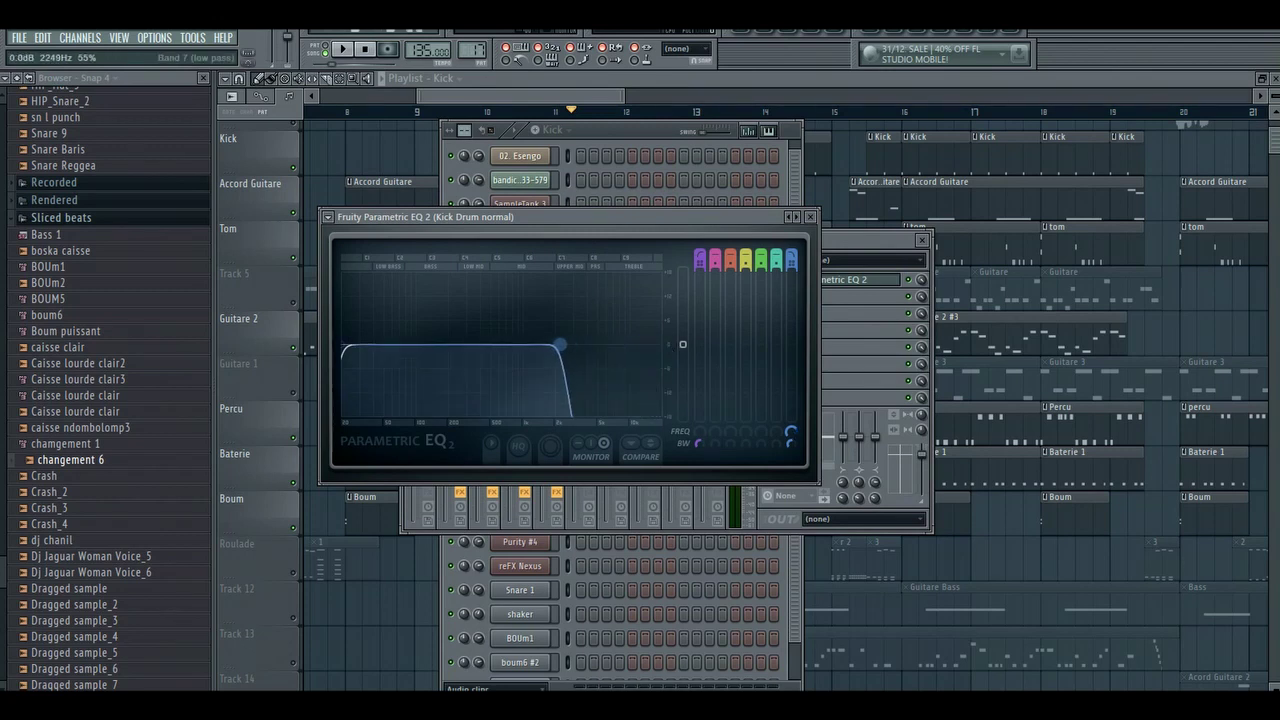
# Play the song and raise the kick EQ's main level to about 3.6 dB, closing the EQ and stopping playback
pyautogui.press('space')
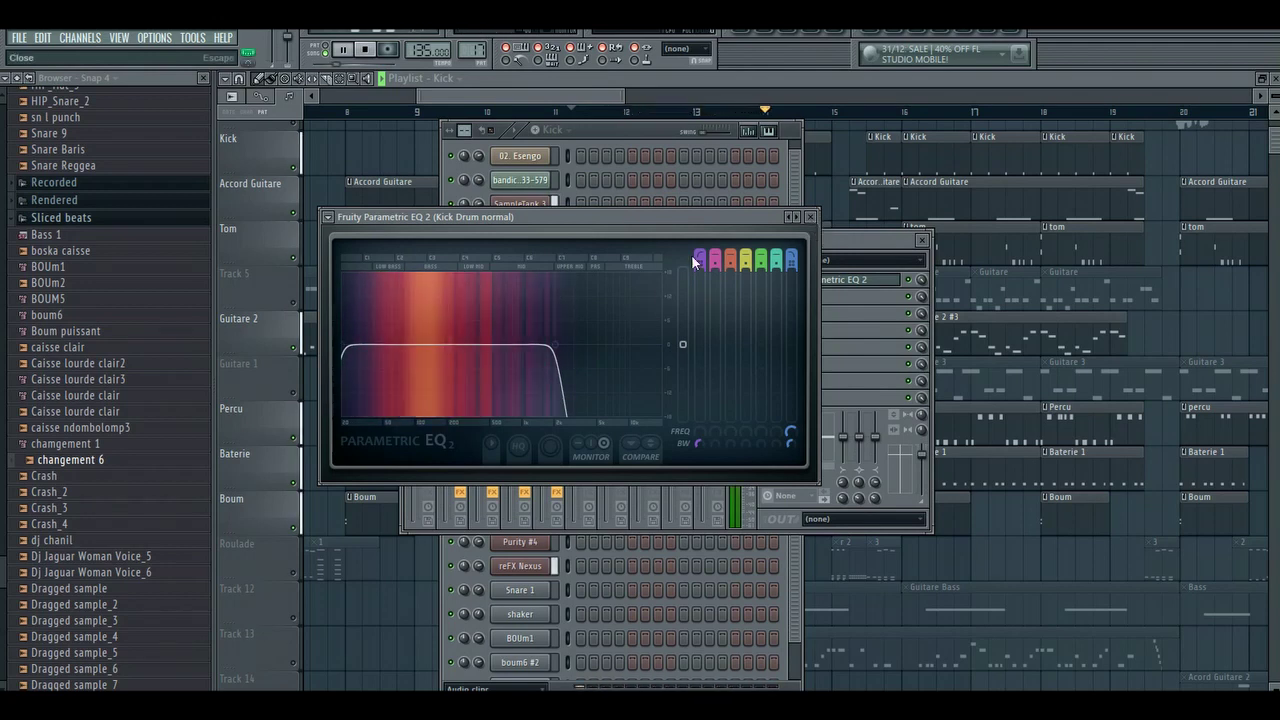
pyautogui.moveTo(683, 344); pyautogui.dragTo(683, 330)
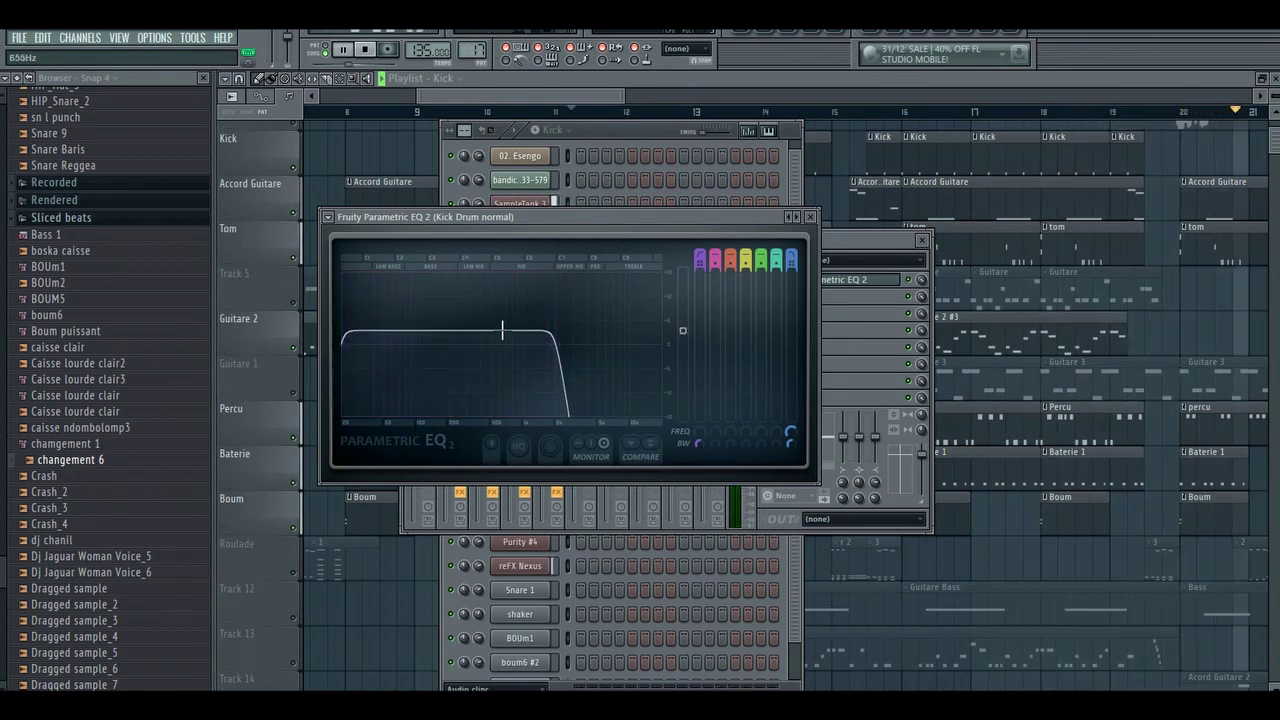
pyautogui.click(811, 217)
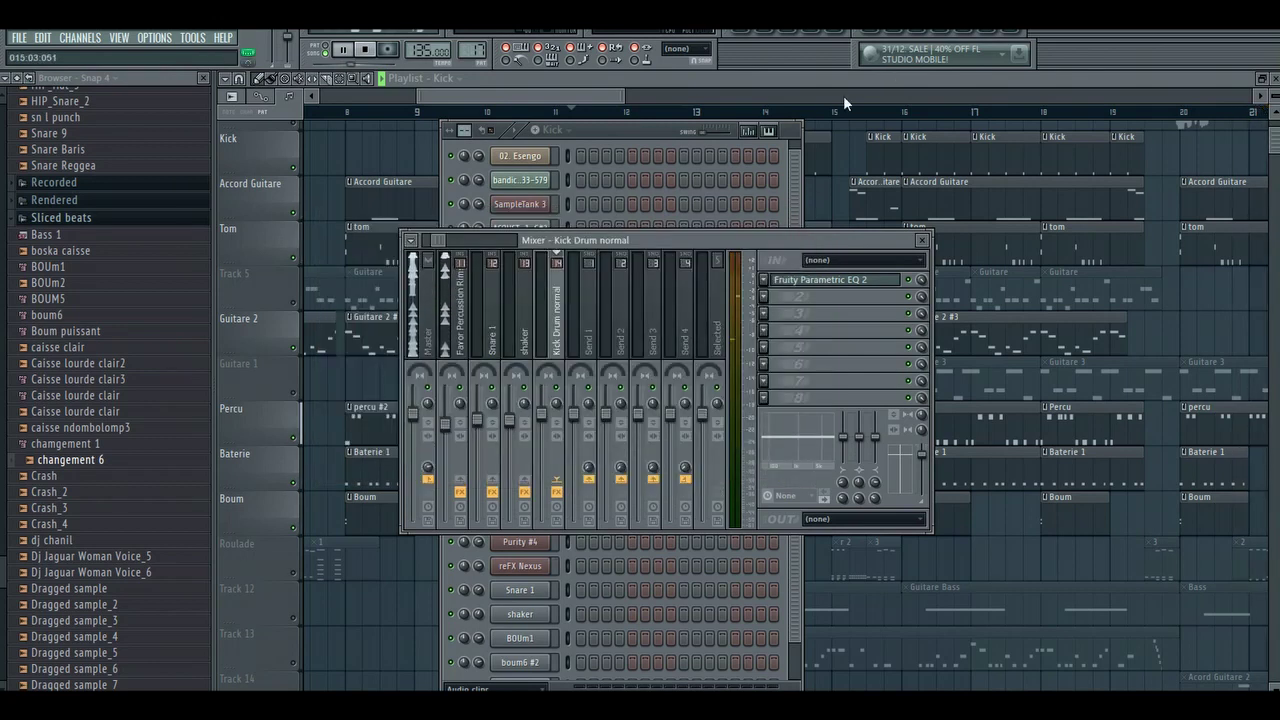
pyautogui.press('space')
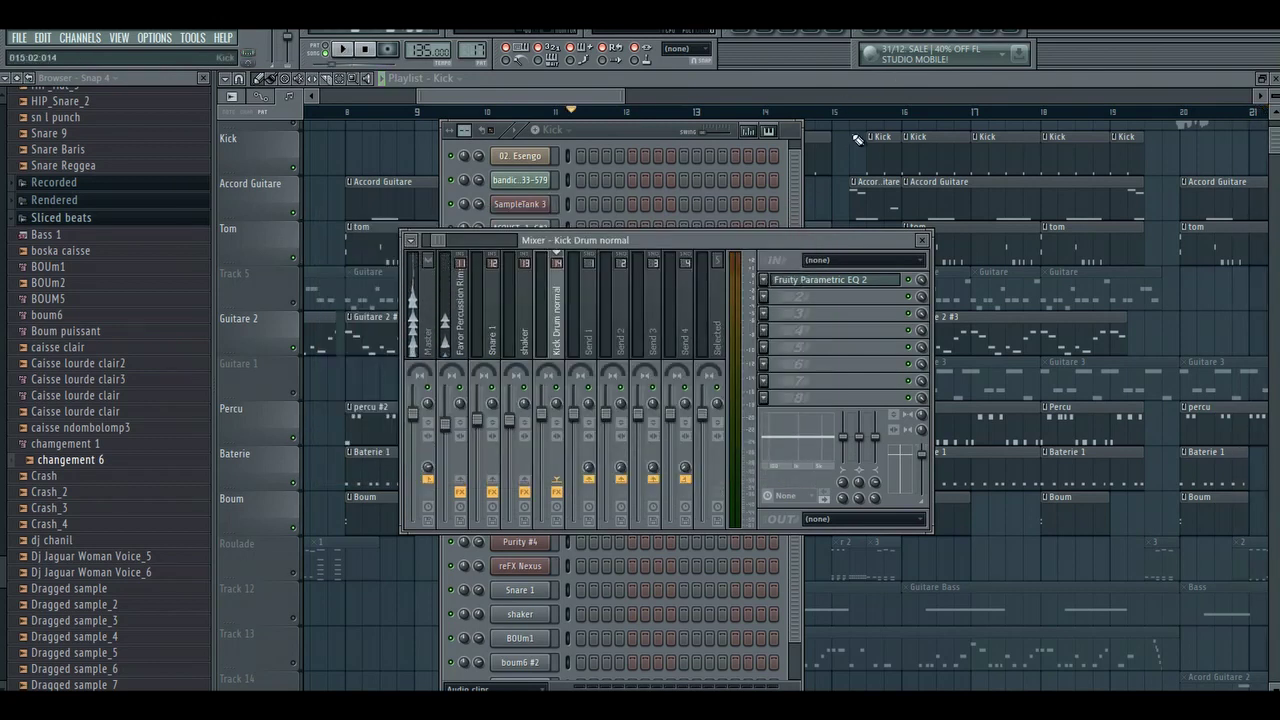
# Recheck the kick EQ's main level and listen briefly from the short Kick clip just before bar 16
pyautogui.click(872, 116)
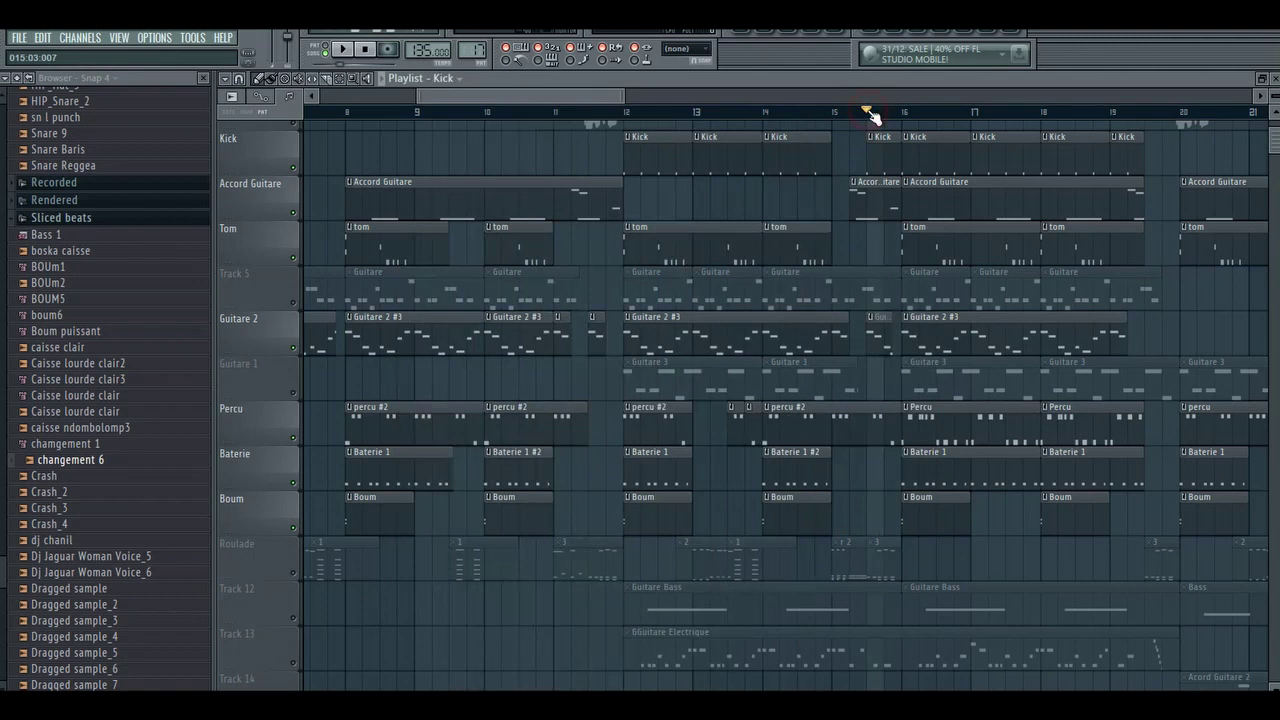
pyautogui.click(845, 30)
pyautogui.click(861, 283)
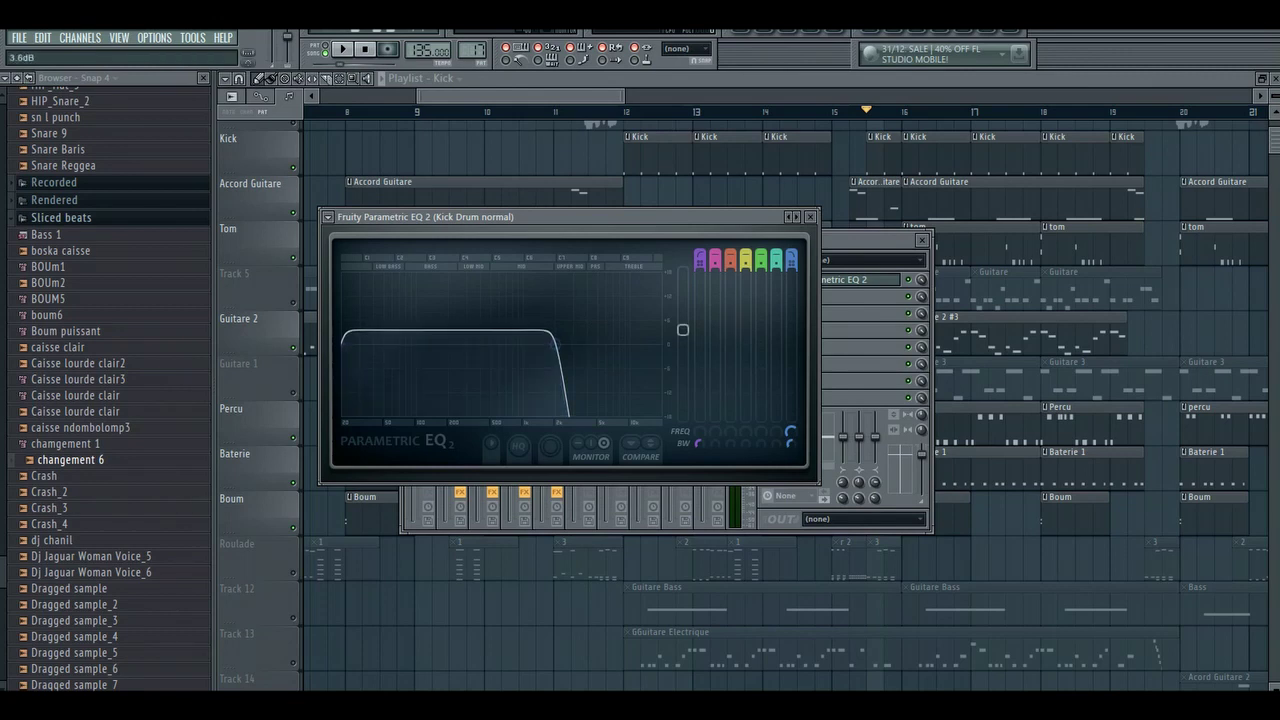
pyautogui.moveTo(683, 330); pyautogui.dragTo(683, 328)
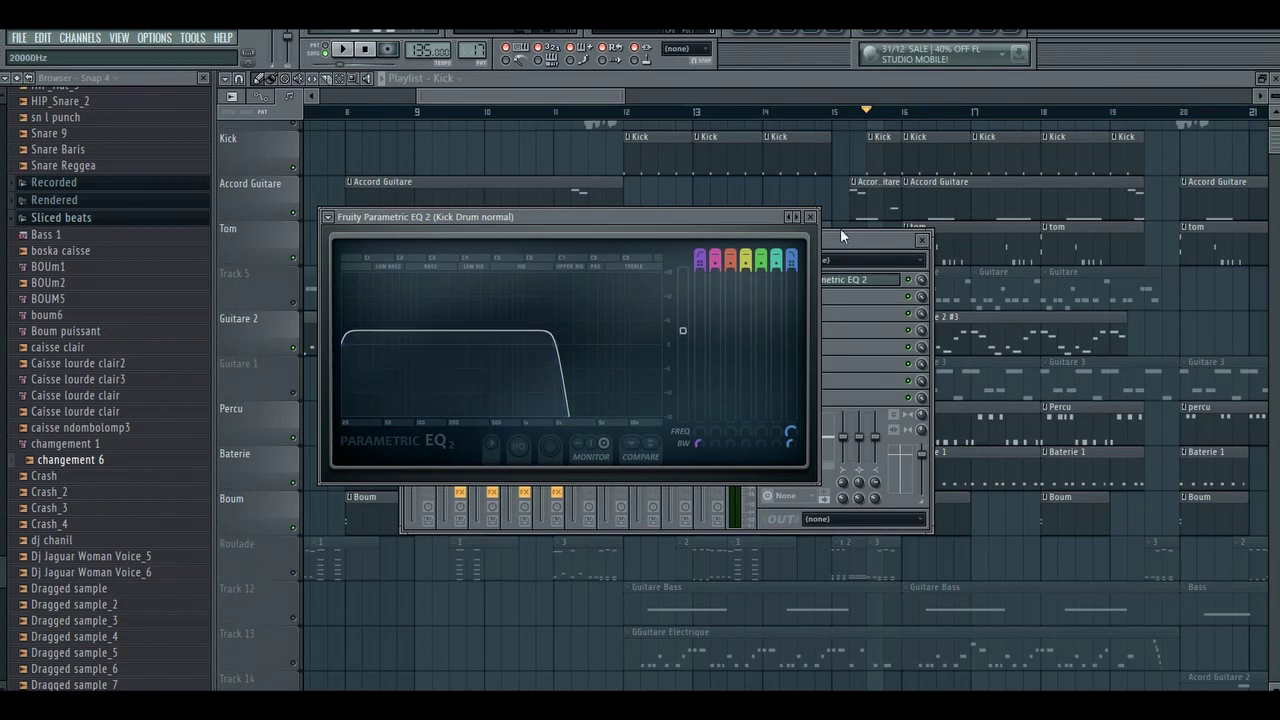
pyautogui.click(810, 217)
pyautogui.press('space')
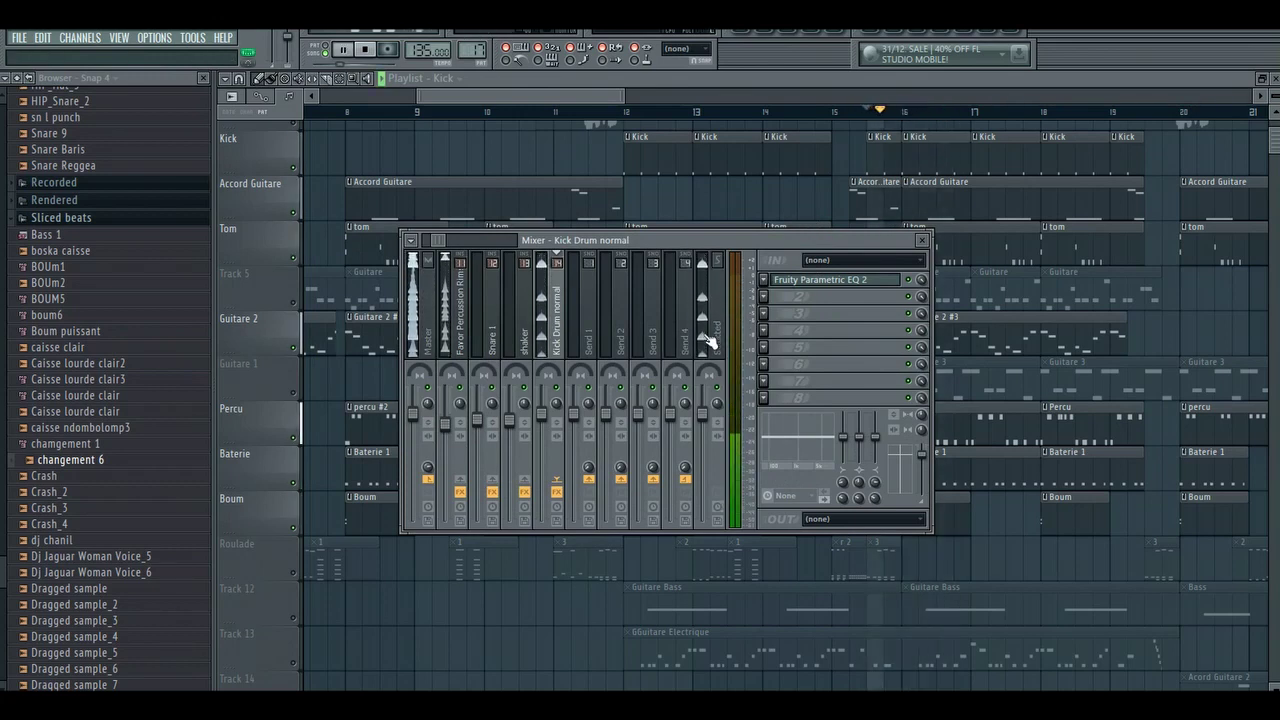
pyautogui.press('space')
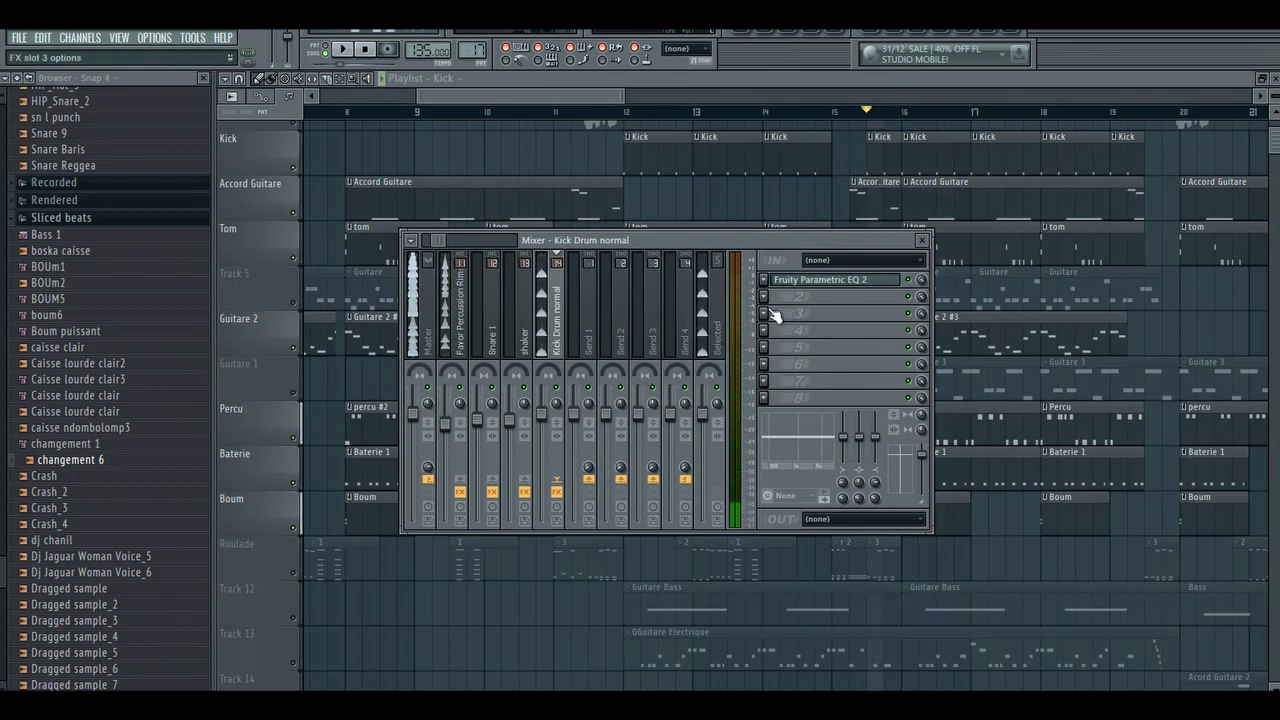
# Add Maximus to the kick's second effect slot and play a short passage through it
pyautogui.click(765, 302)
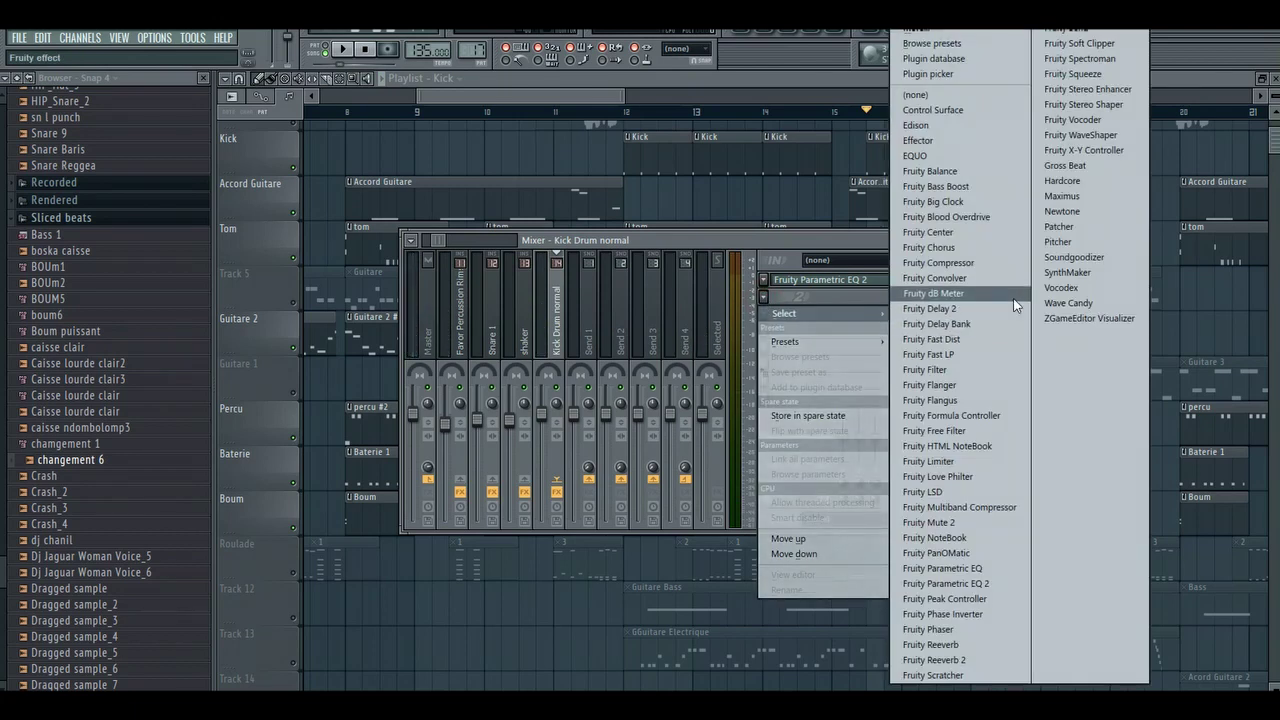
pyautogui.click(1062, 196)
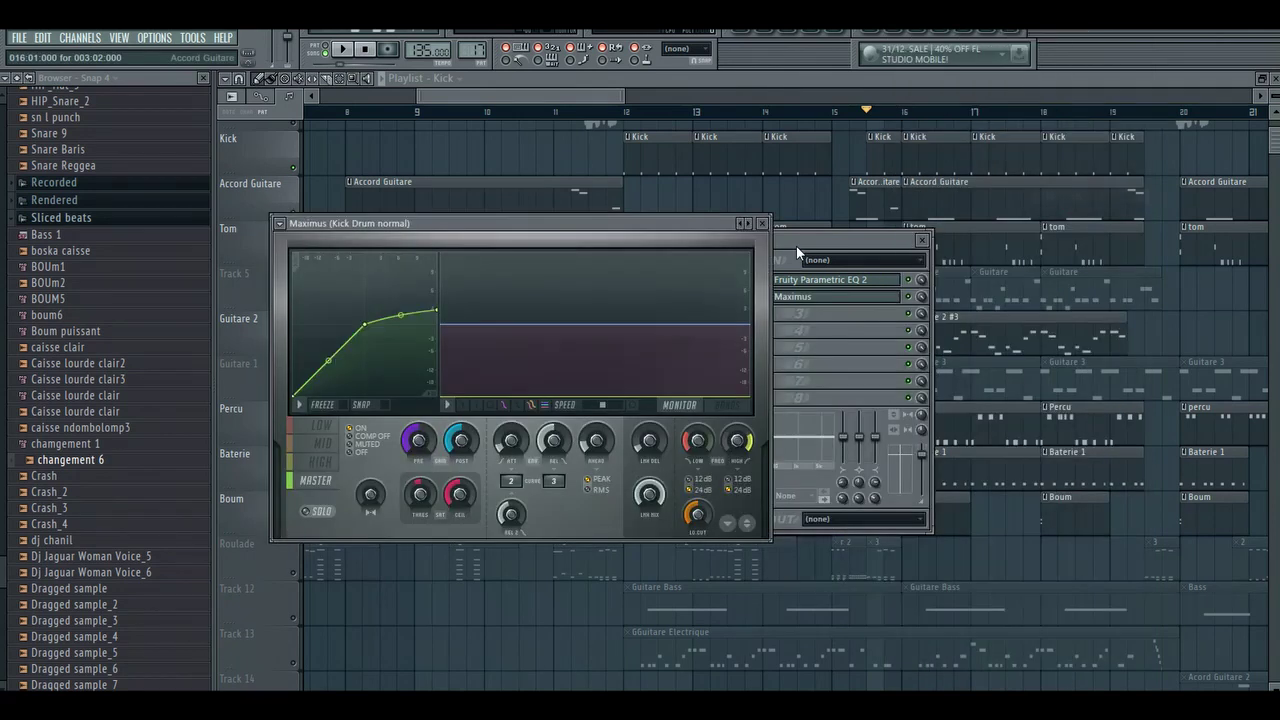
pyautogui.press('space')
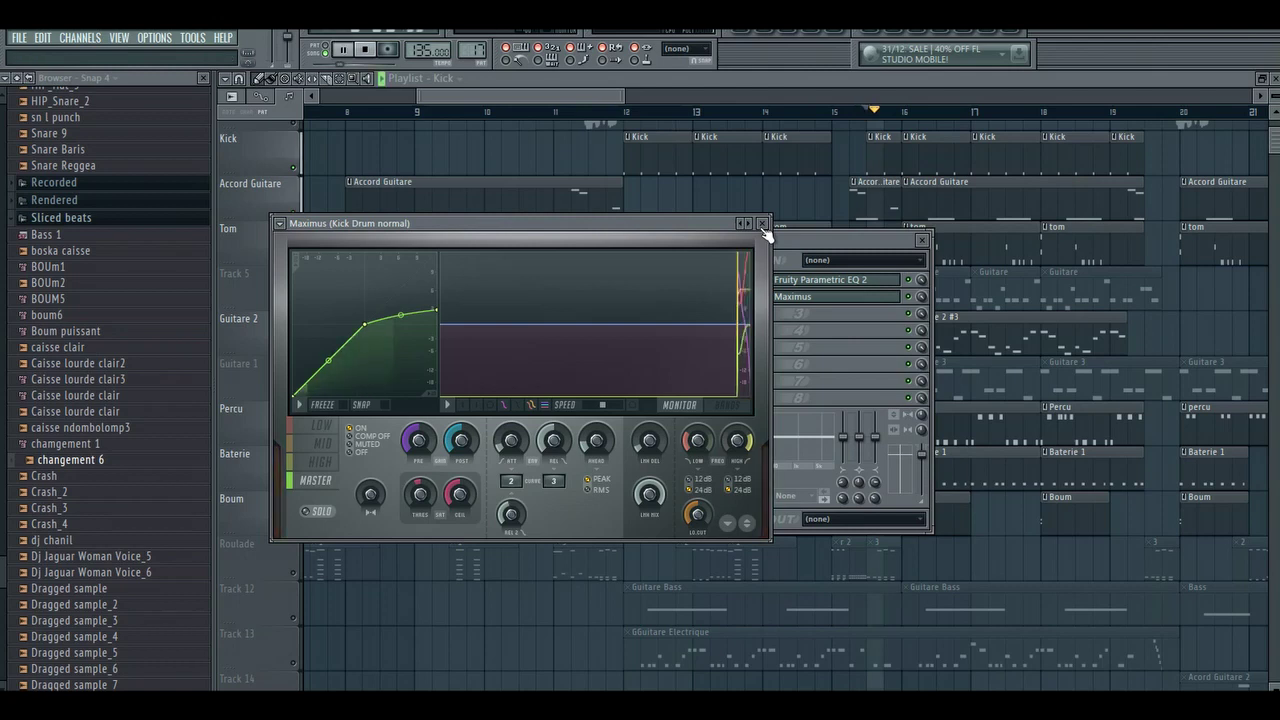
pyautogui.press('space')
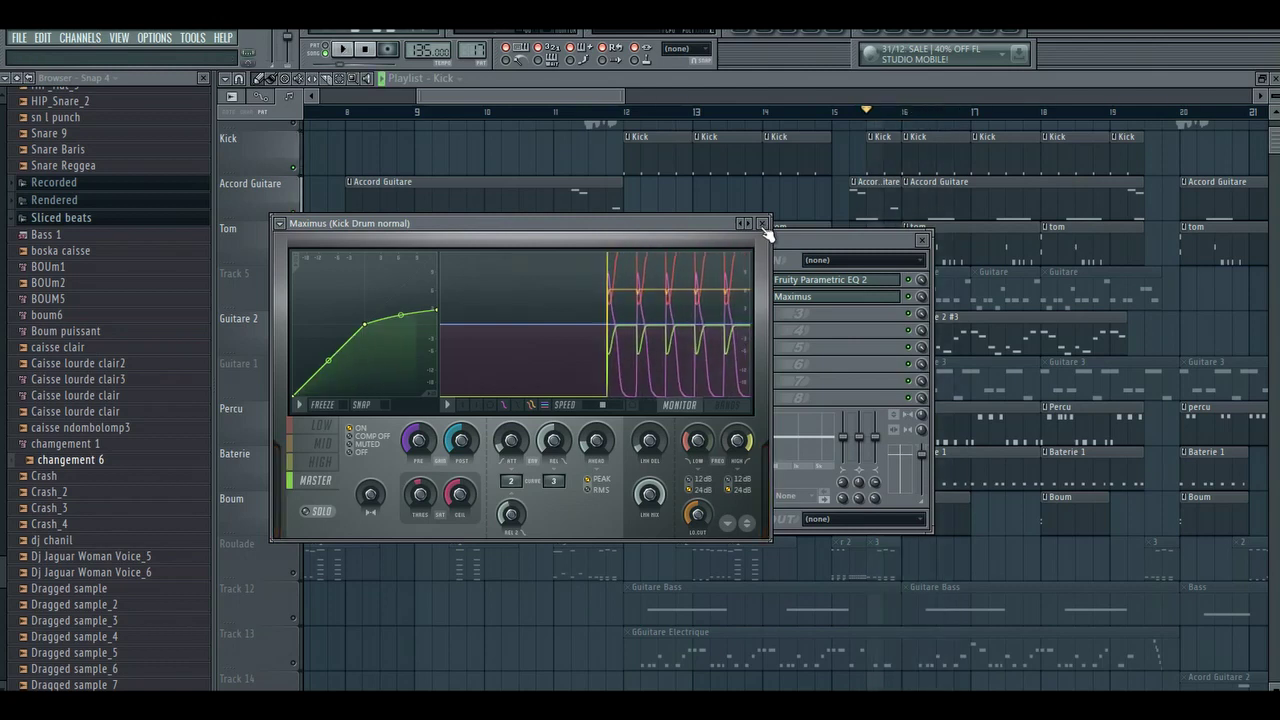
# Switch to pattern mode and listen to the kick with the Maximus low band soloed
pyautogui.click(333, 425)
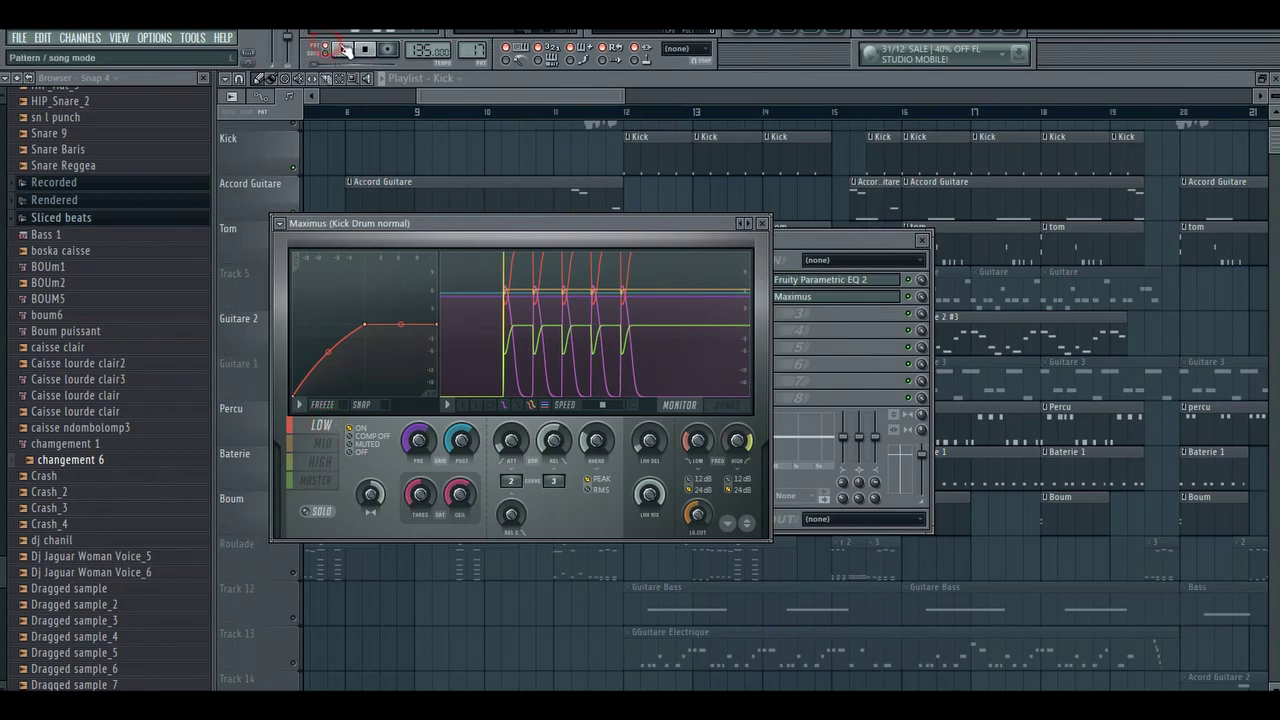
pyautogui.click(341, 48)
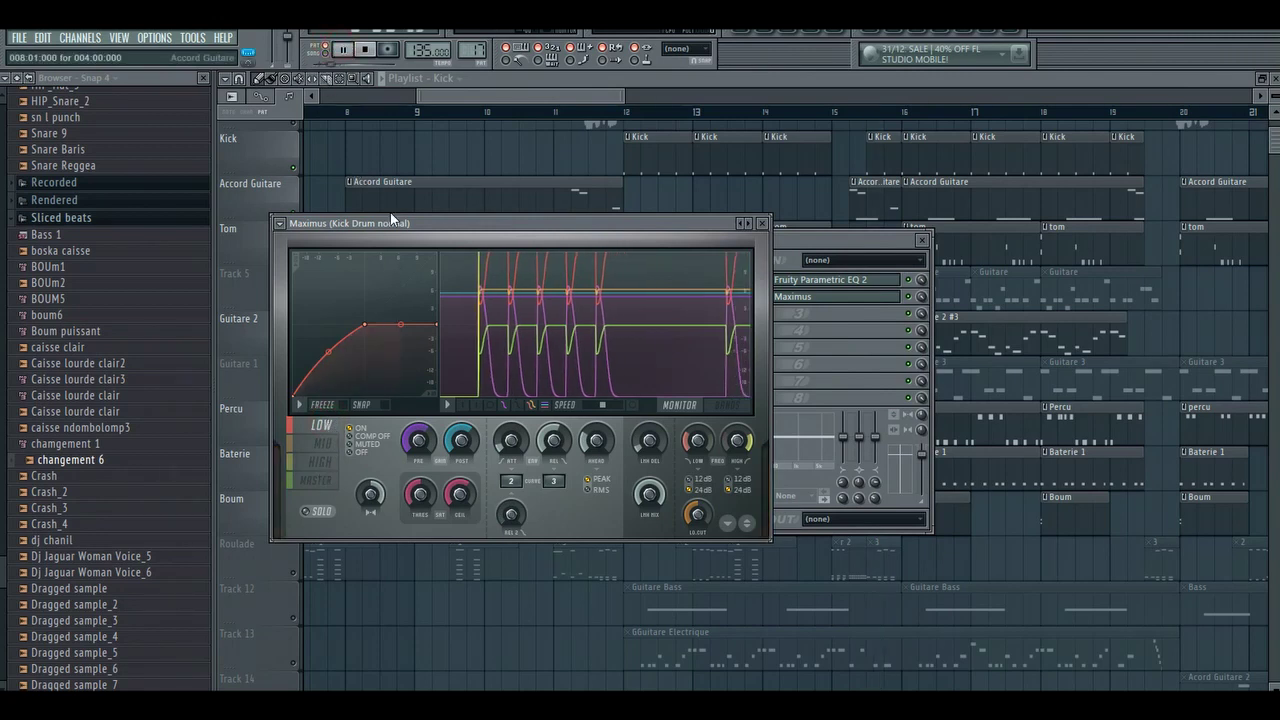
pyautogui.click(320, 511)
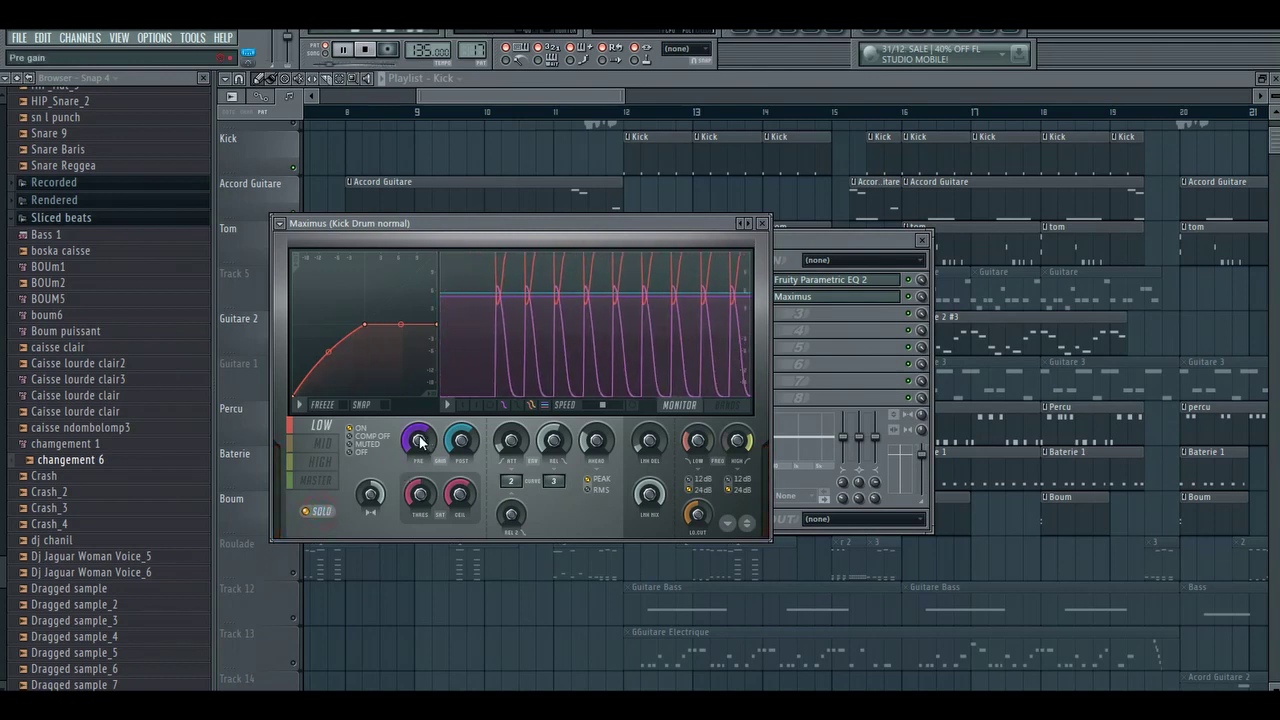
pyautogui.press('space')
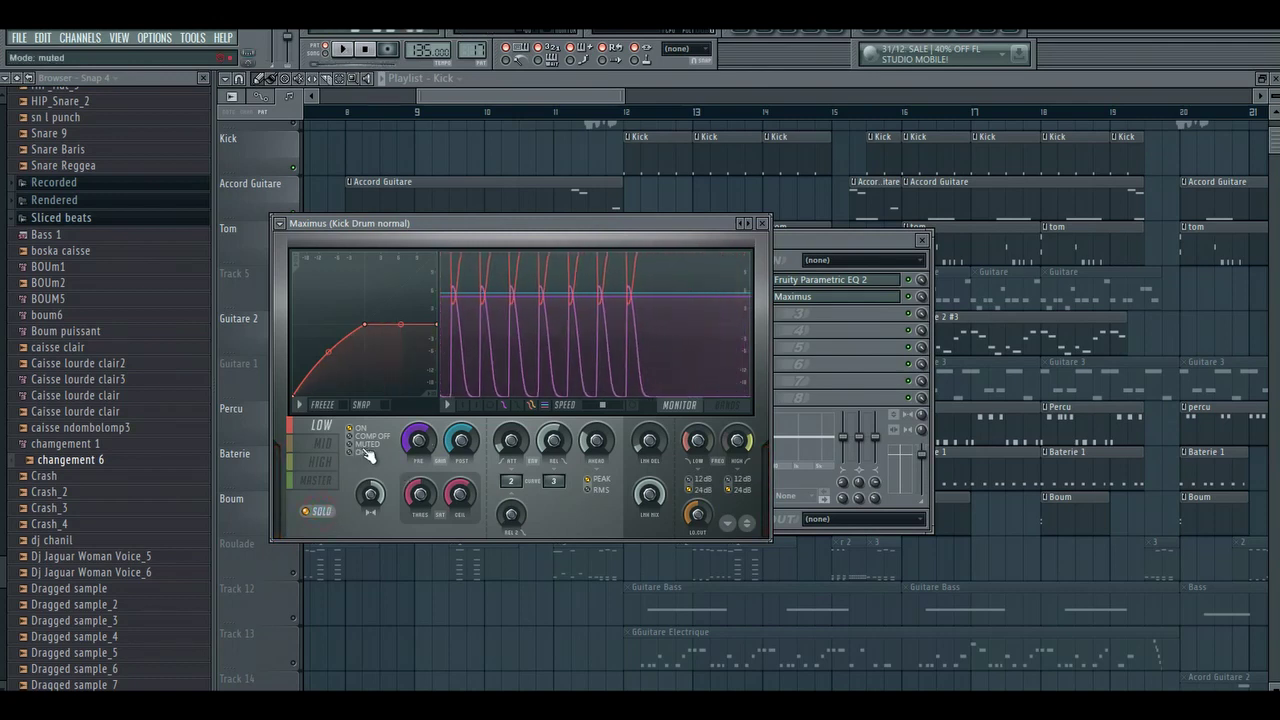
# Set the Maximus high band's pre and post gains to 0.0 dB, and lower the mid band's post gain and its pre gain to -1.3 dB
pyautogui.click(323, 462)
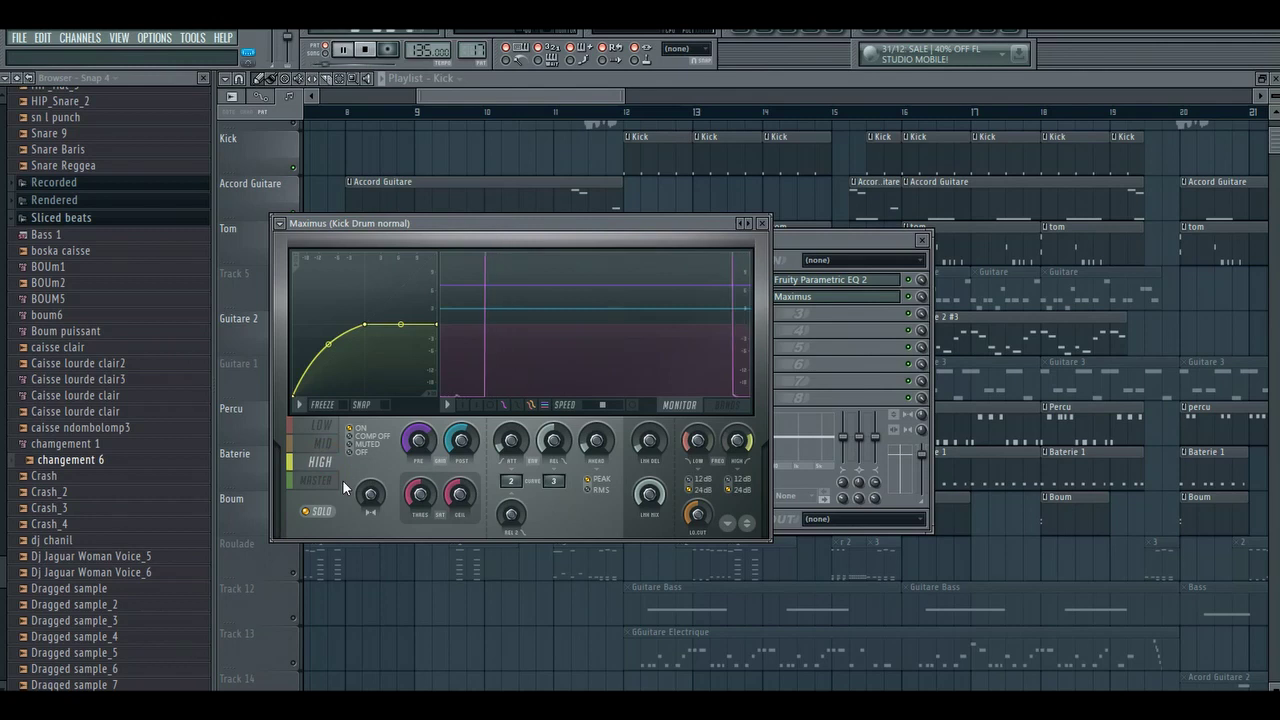
pyautogui.press('space')
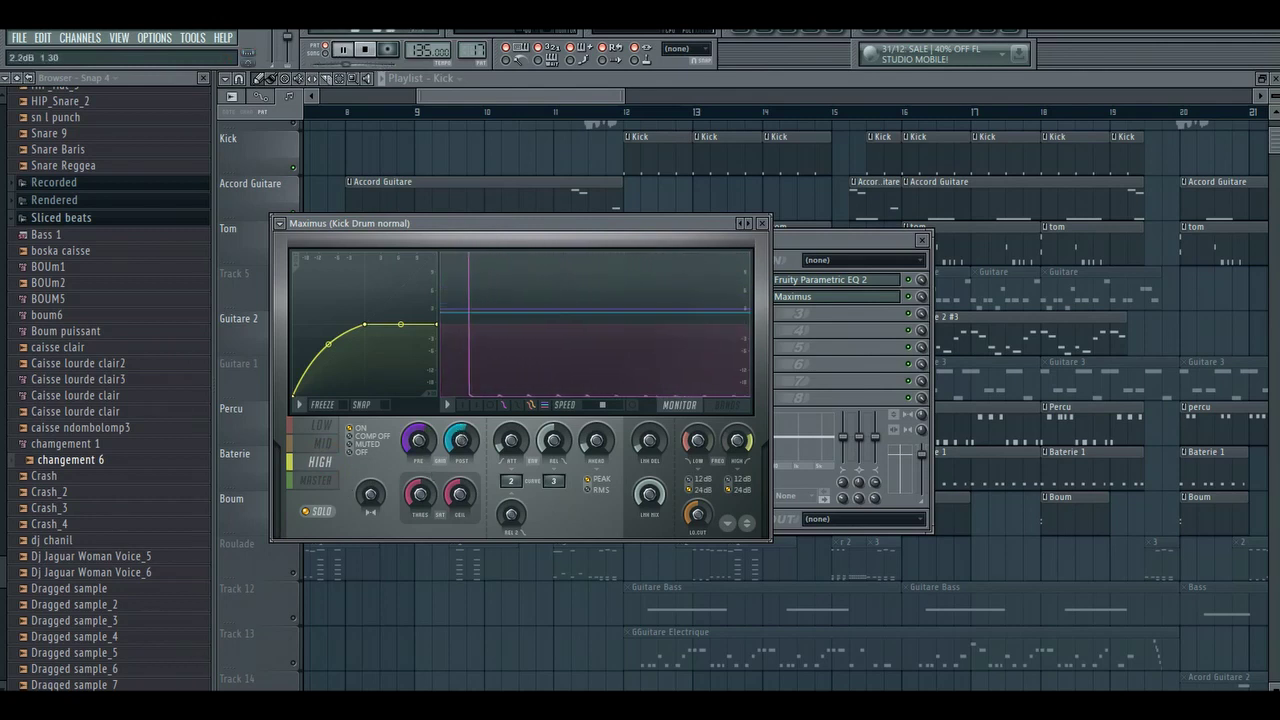
pyautogui.moveTo(459, 436); pyautogui.dragTo(441, 444)
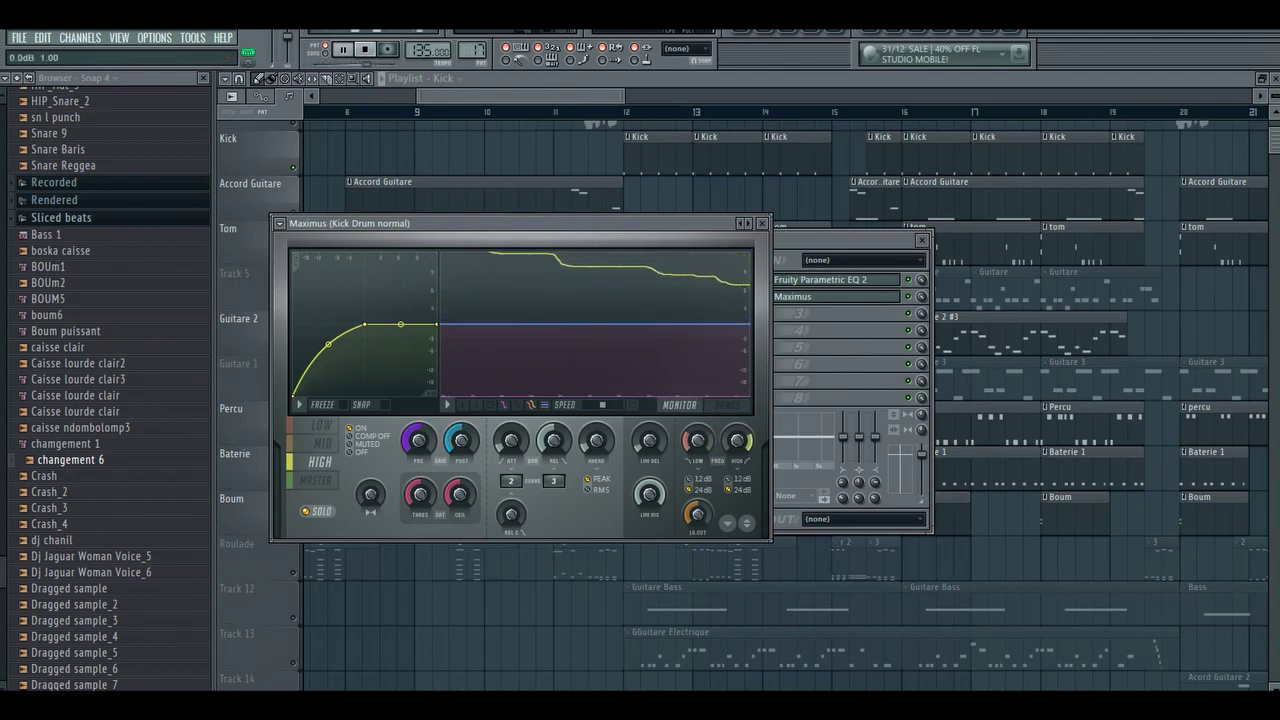
pyautogui.click(330, 446)
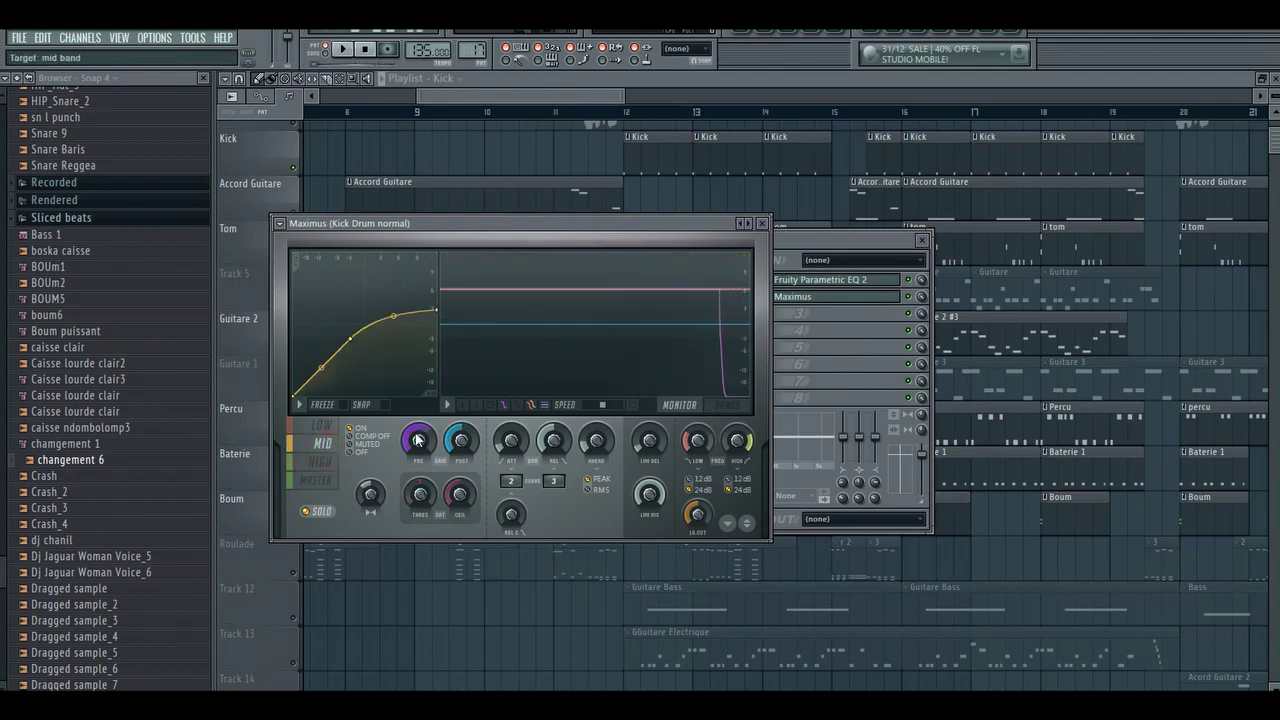
pyautogui.moveTo(417, 438)
pyautogui.mouseDown()
pyautogui.moveTo(417, 426)
pyautogui.moveTo(461, 446)
pyautogui.moveTo(461, 434)
pyautogui.mouseUp()
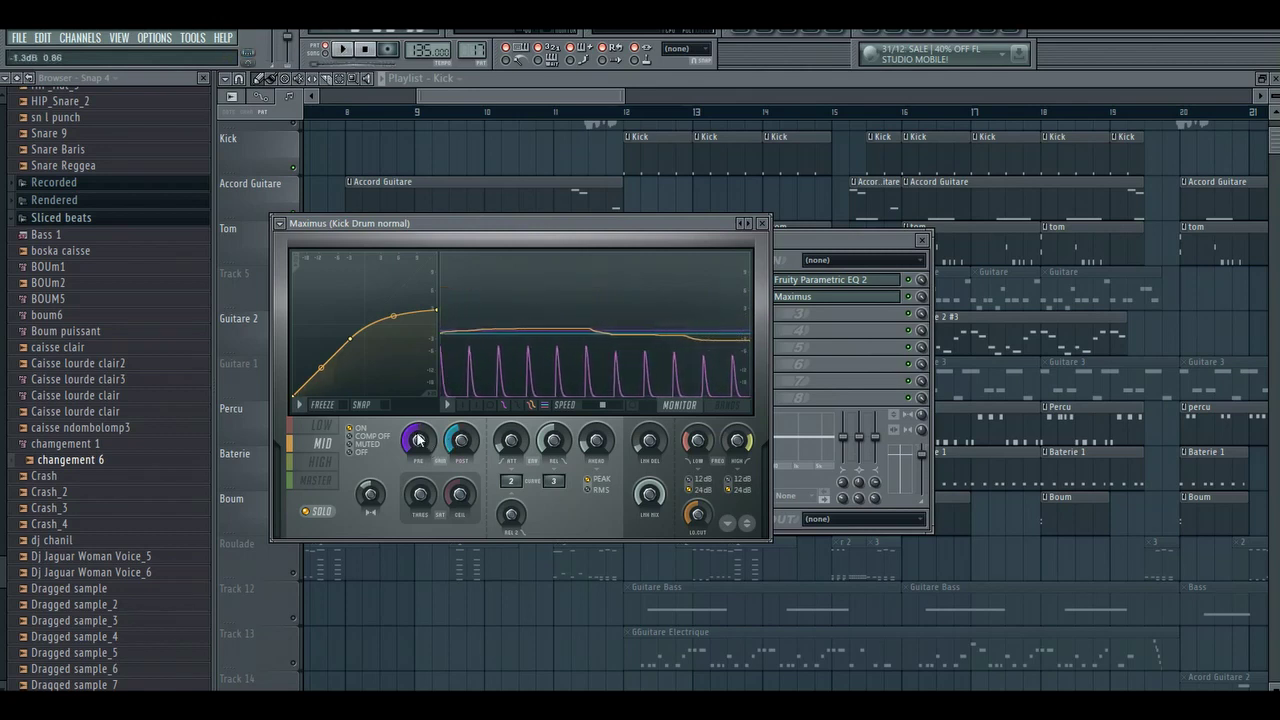
# Set the Maximus low band's pre gain to -1.1 dB and post gain to 0.4 dB while auditioning, and return to the mid band
pyautogui.click(330, 432)
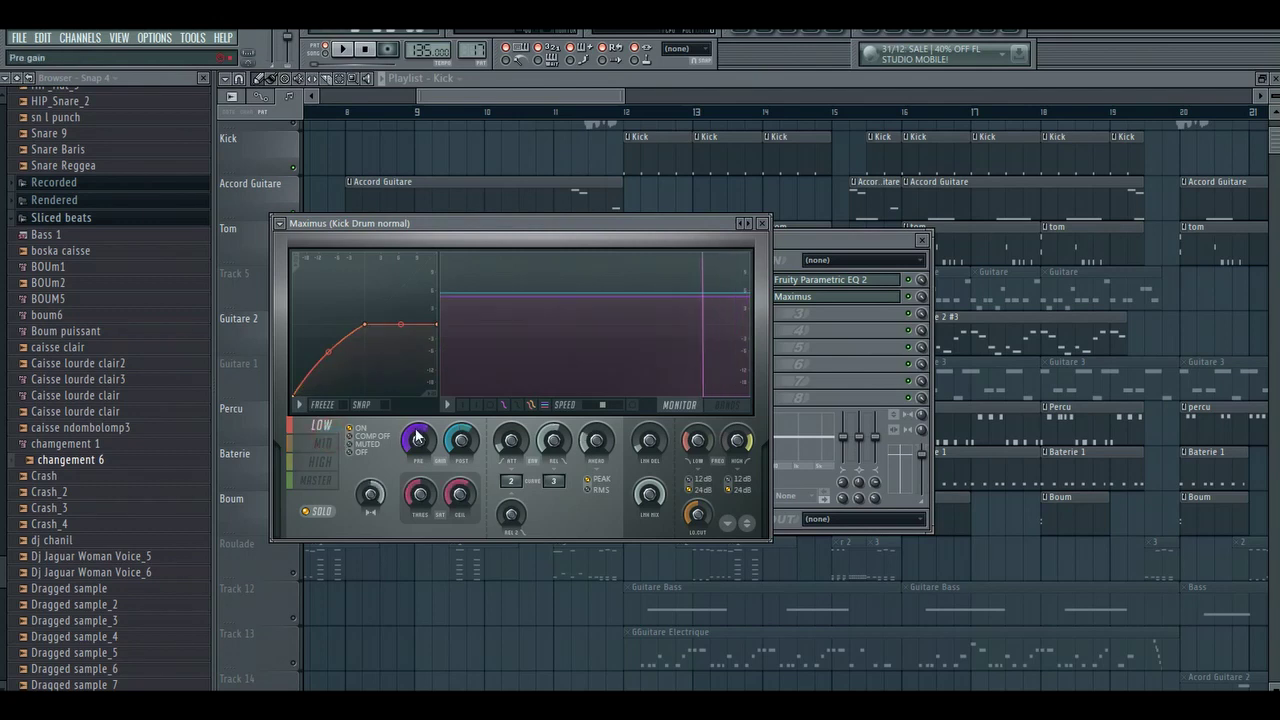
pyautogui.press('space')
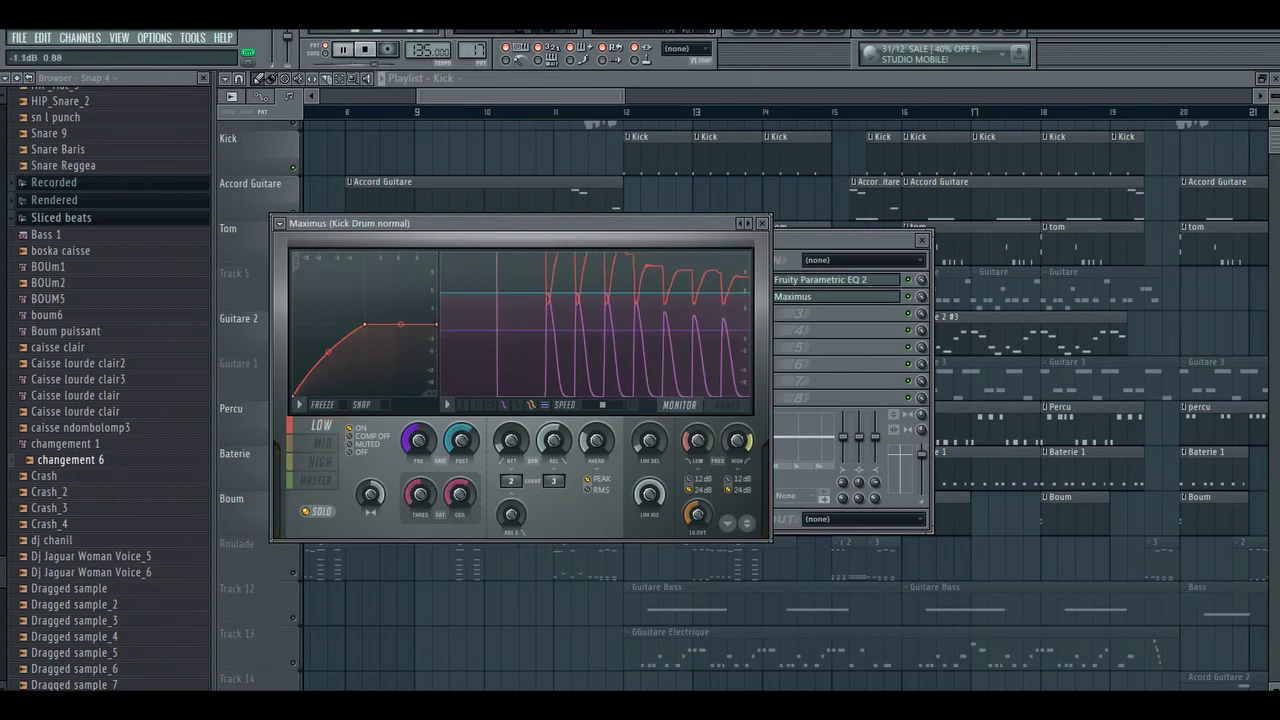
pyautogui.scroll(3, 413, 444)
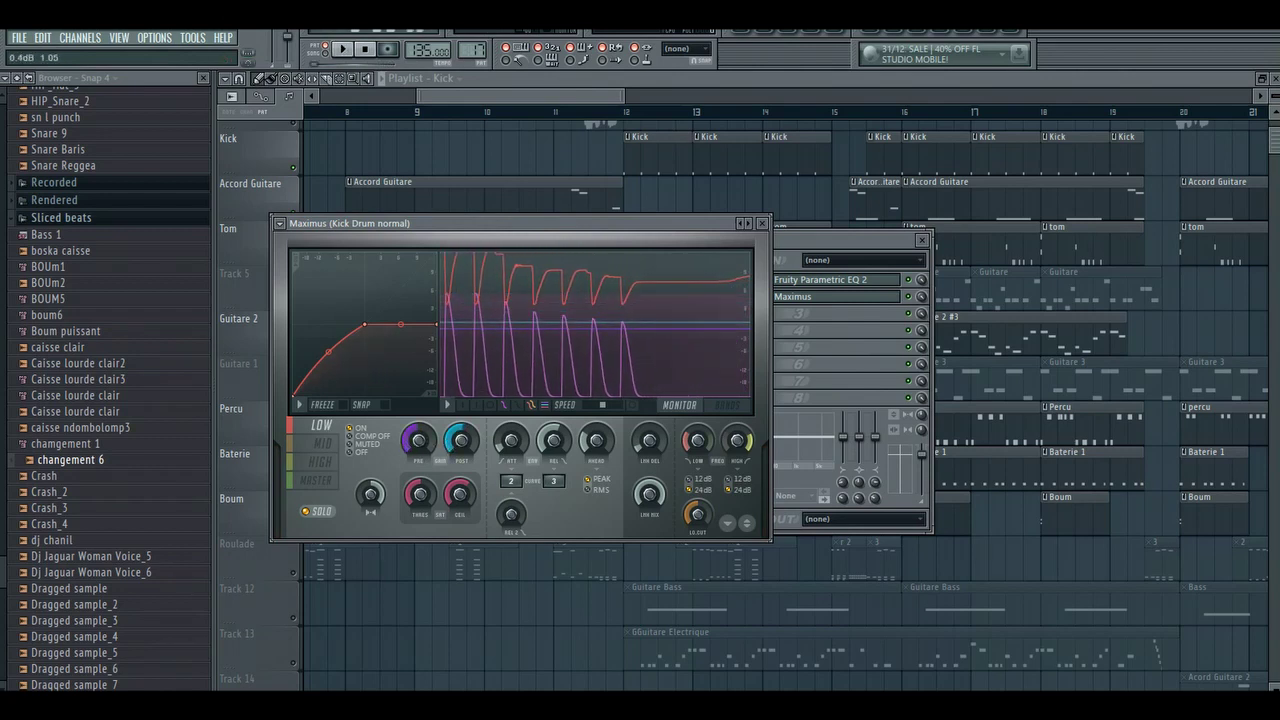
pyautogui.click(329, 448)
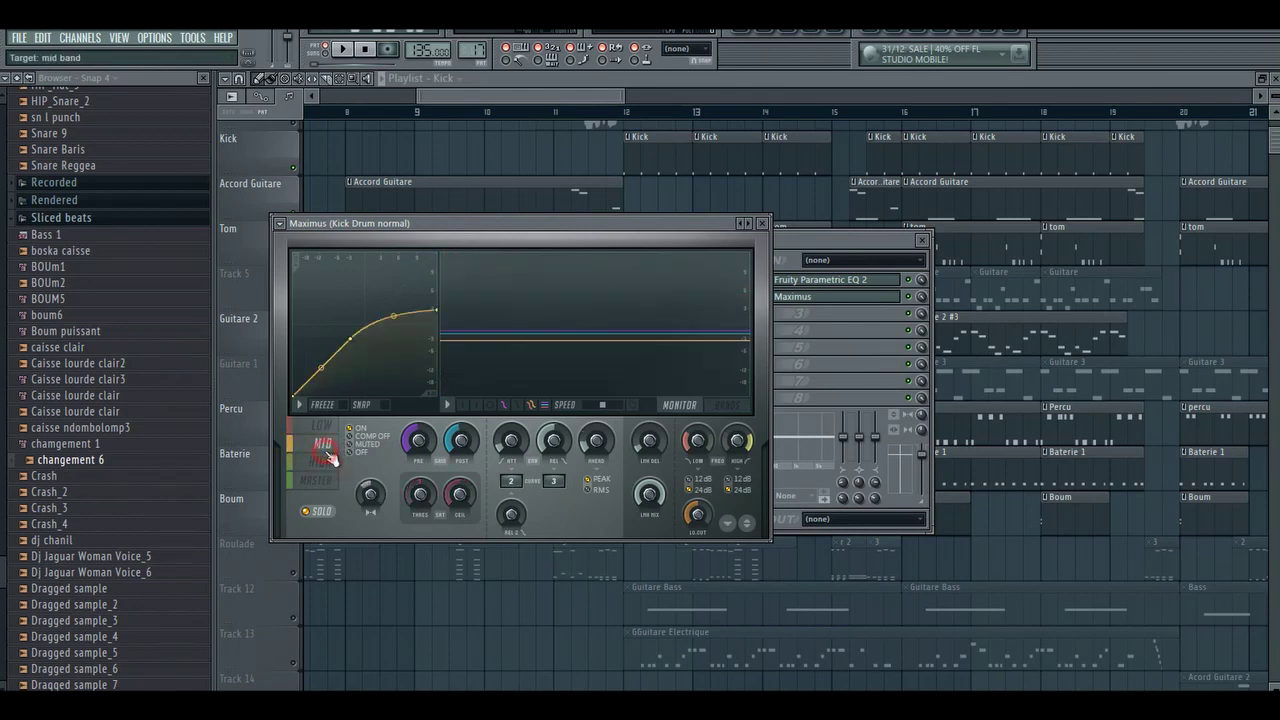
# Play the kick and set the Maximus mid band's pre gain to about 2.9 dB and the low band's to about 3.0 dB
pyautogui.press('space')
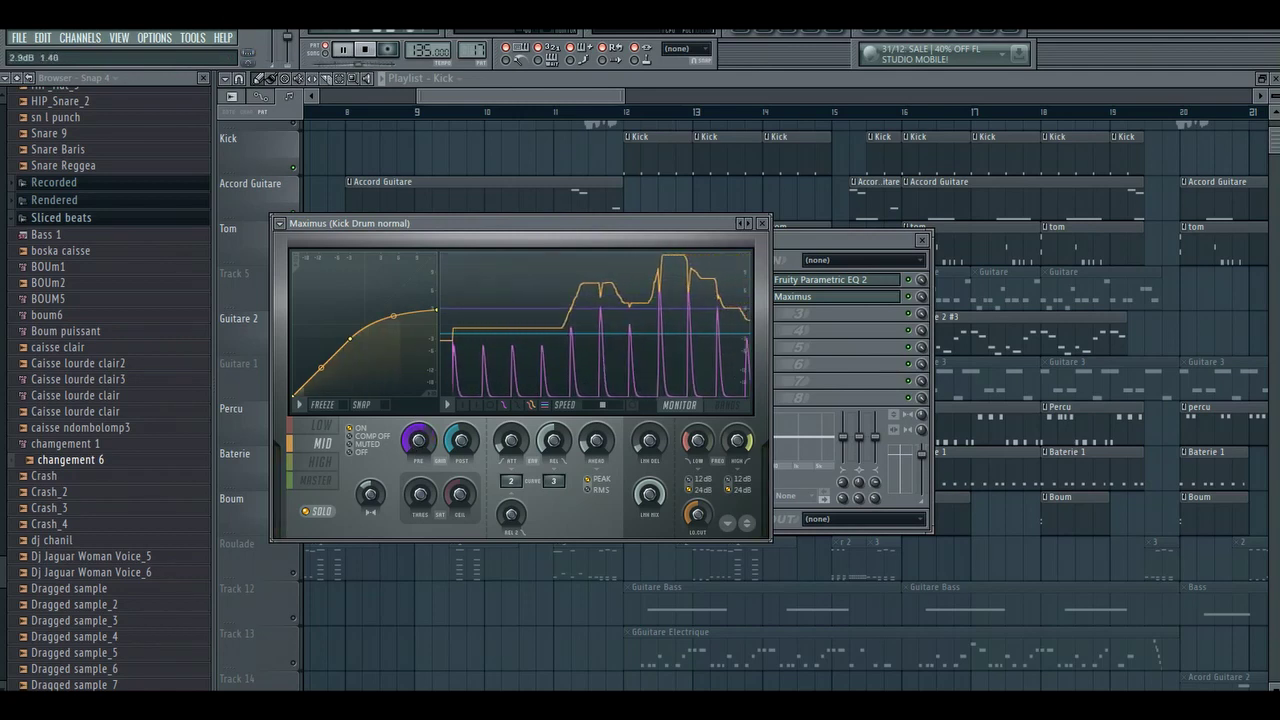
pyautogui.click(331, 425)
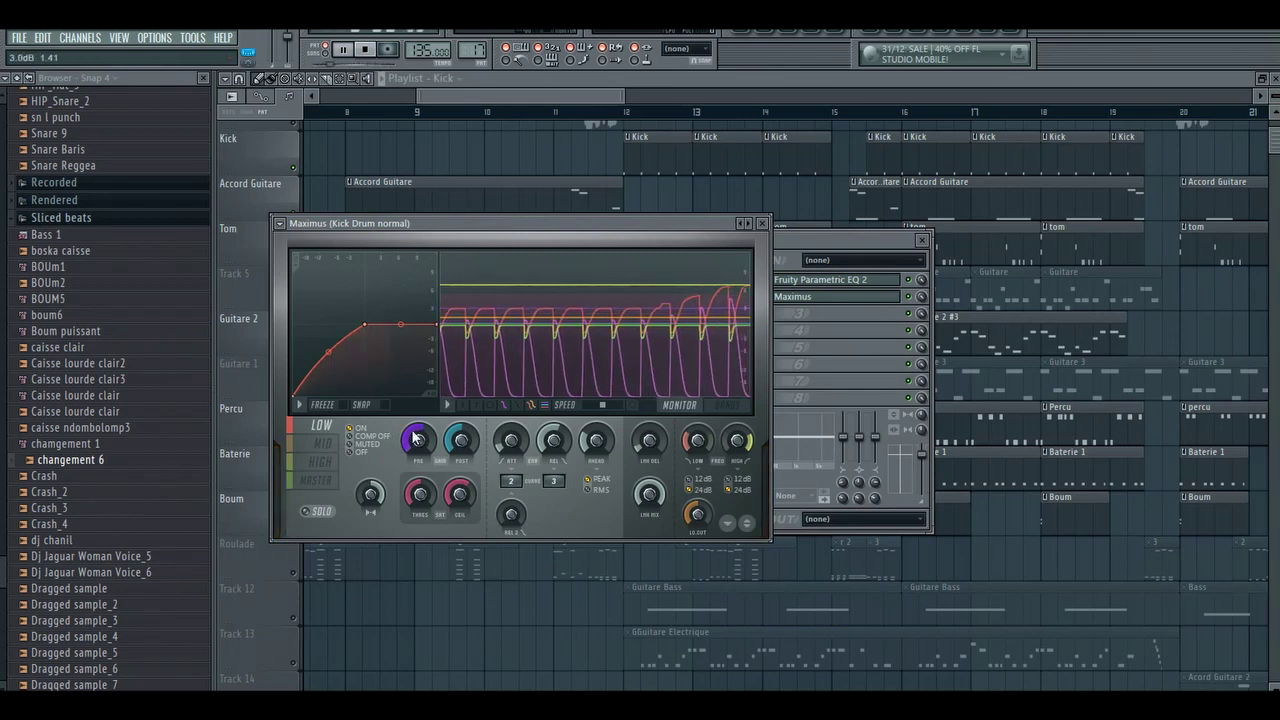
pyautogui.click(322, 443)
pyautogui.moveTo(416, 443); pyautogui.dragTo(418, 463)
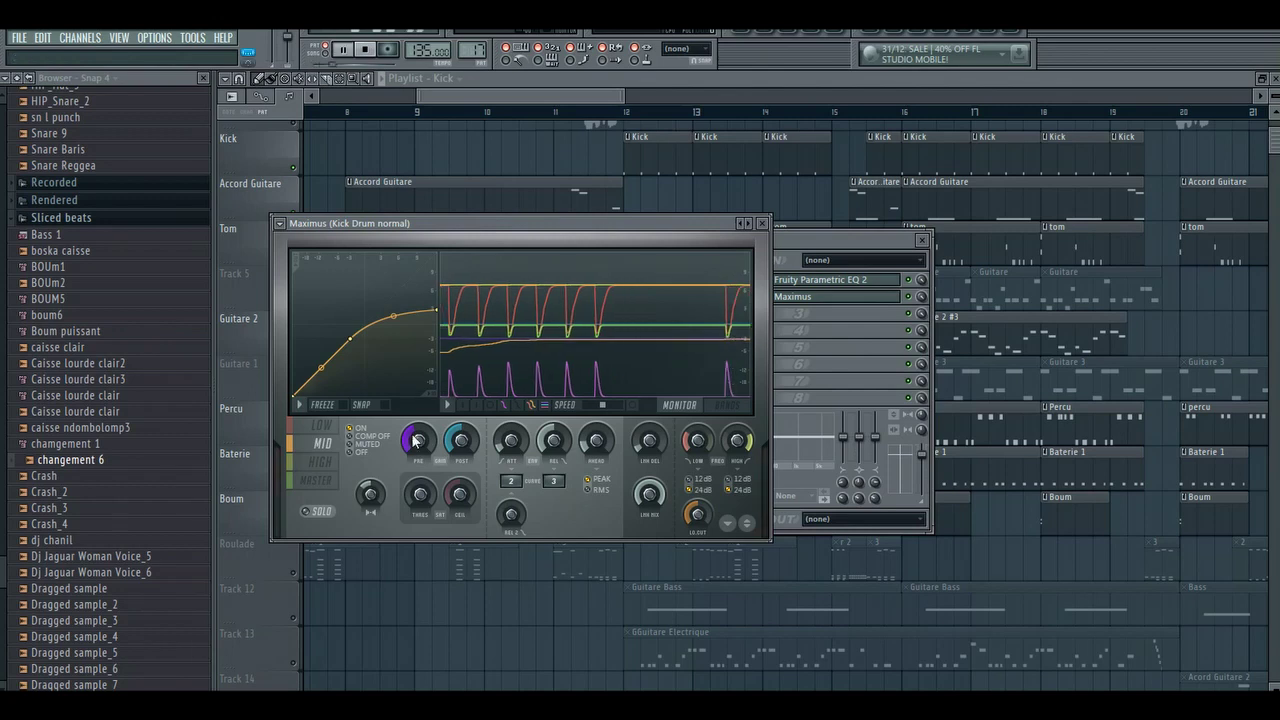
pyautogui.press('space')
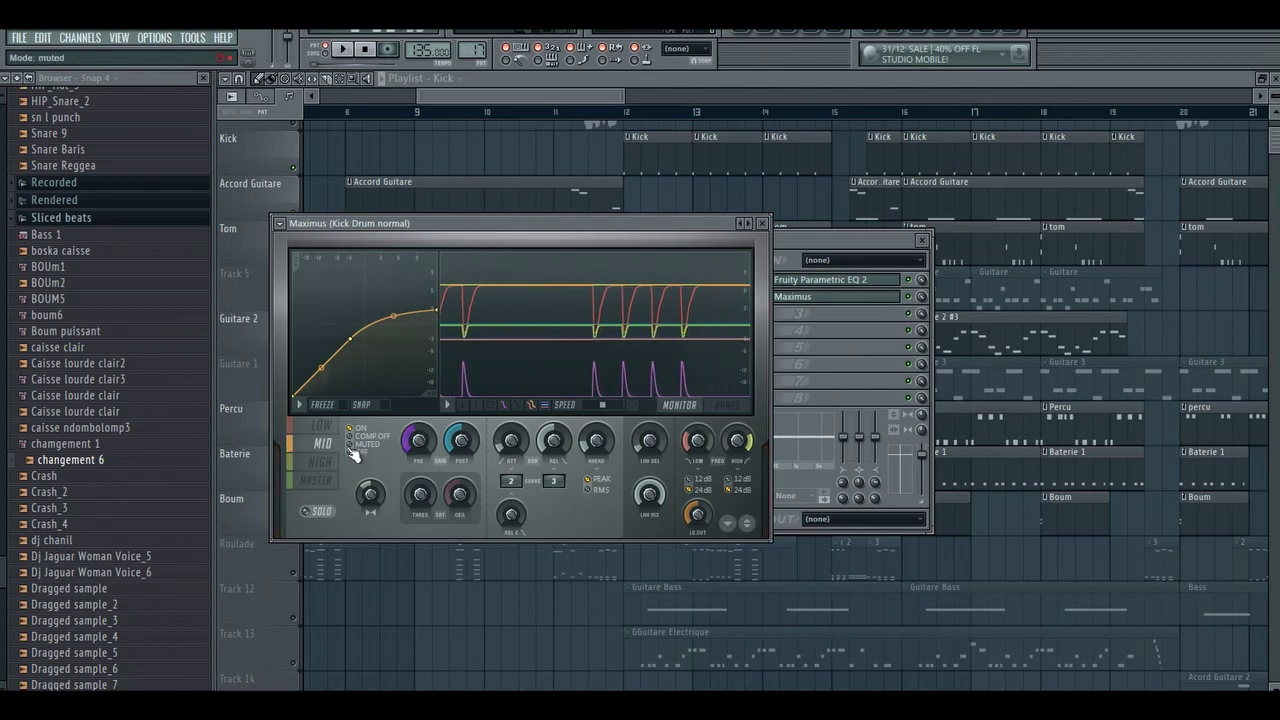
# Adjust the Maximus high band's pre gain, and audition the high and low bands soloed
pyautogui.click(331, 464)
pyautogui.press('space')
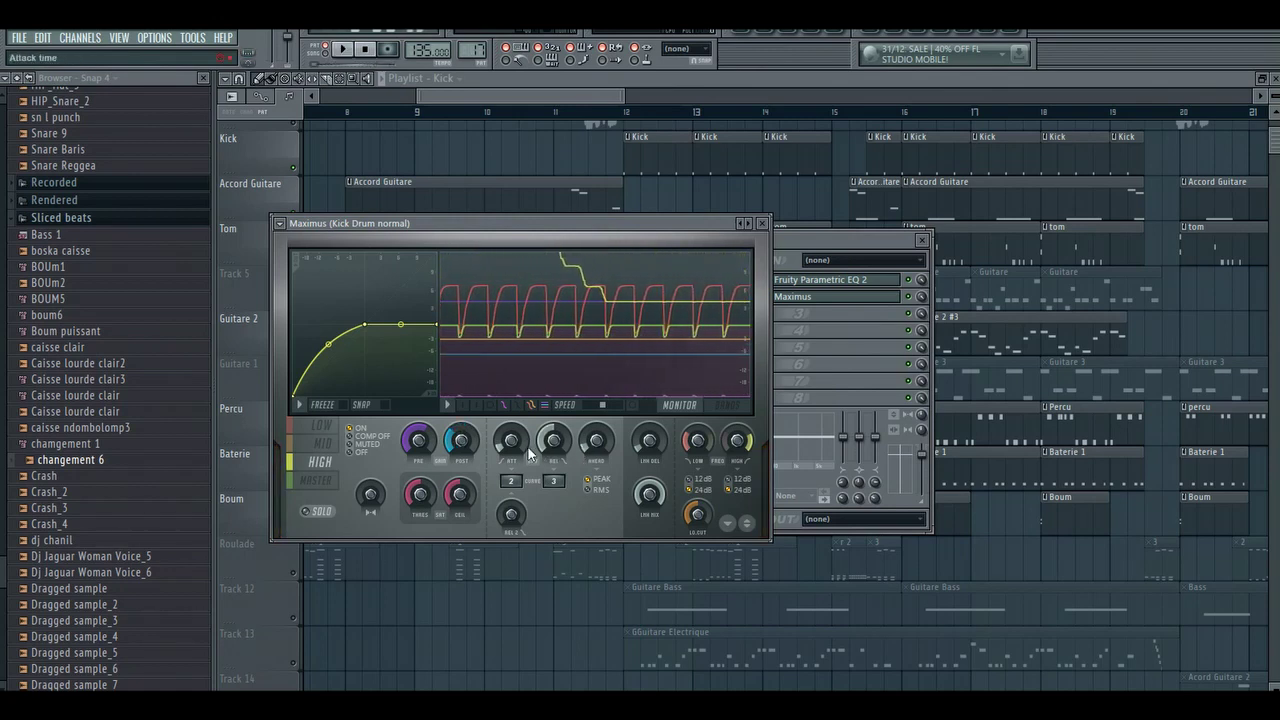
pyautogui.press('space')
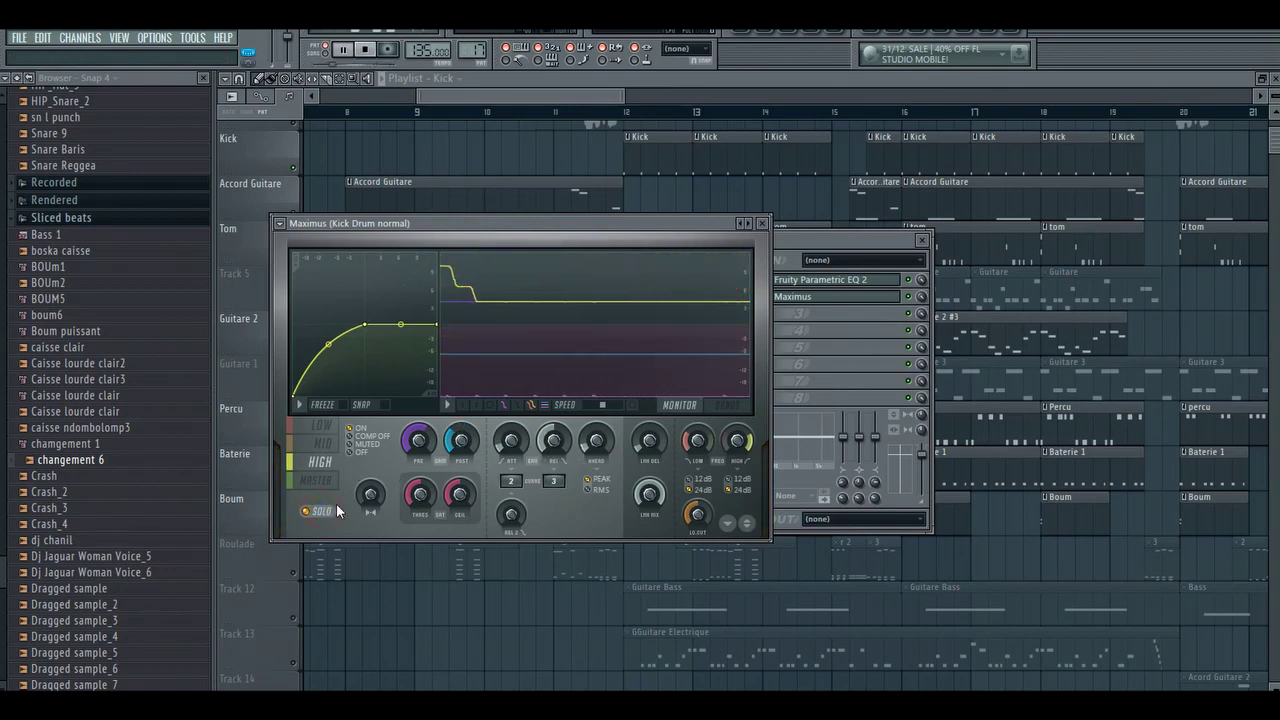
pyautogui.click(322, 431)
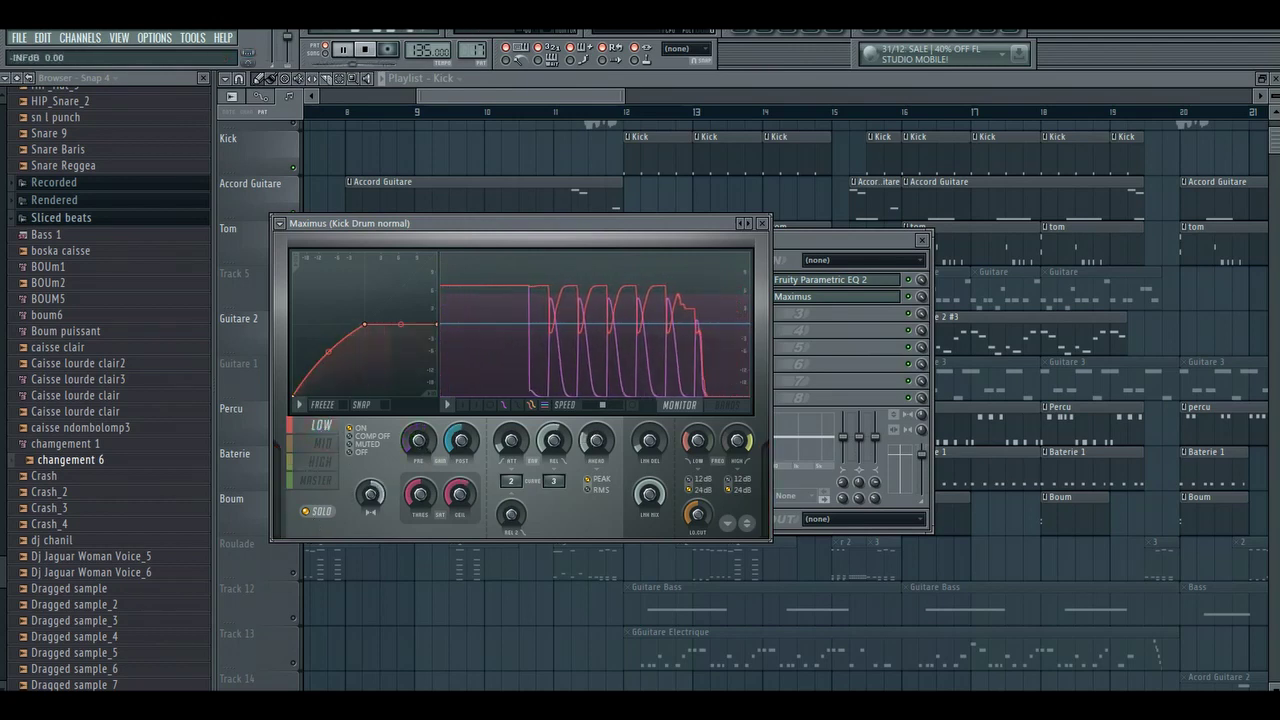
# Rebalance the Maximus low band's pre and post gains and adjust the mid band while listening, and stop playback
pyautogui.moveTo(418, 440); pyautogui.dragTo(418, 400)
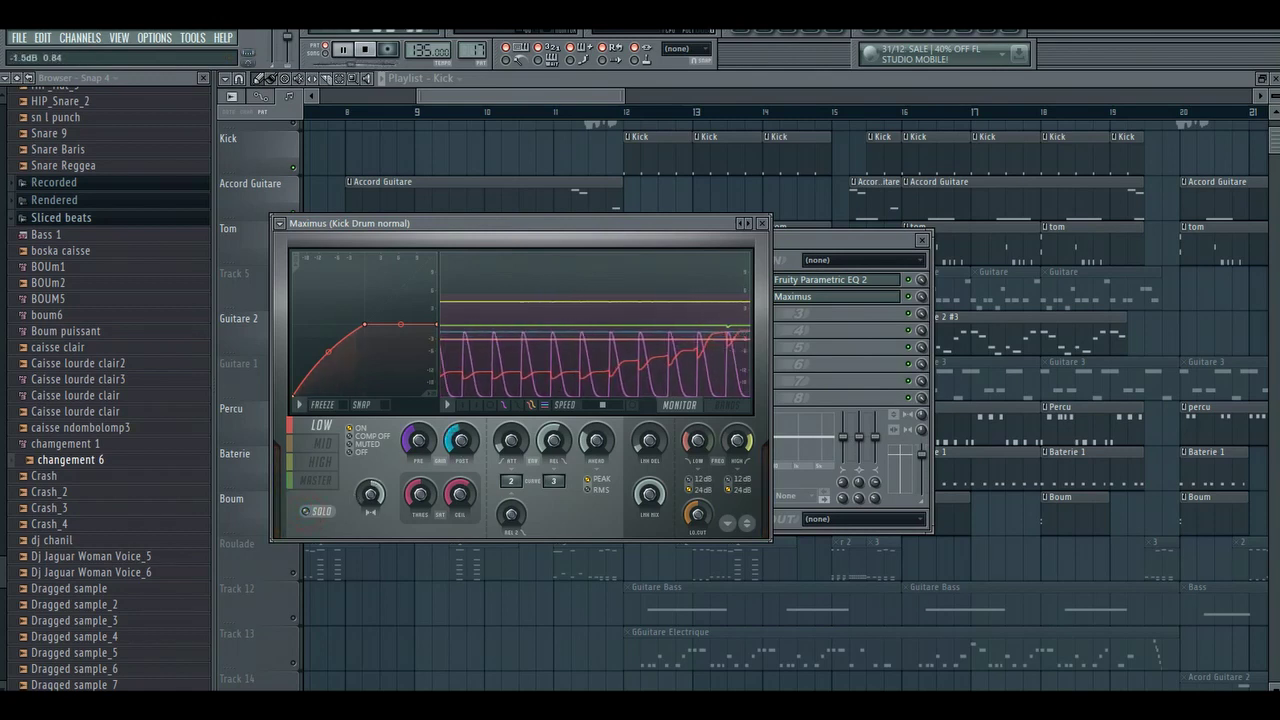
pyautogui.moveTo(460, 449)
pyautogui.mouseDown()
pyautogui.moveTo(421, 443)
pyautogui.moveTo(421, 457)
pyautogui.moveTo(421, 443)
pyautogui.moveTo(458, 440)
pyautogui.moveTo(458, 428)
pyautogui.mouseUp()
pyautogui.click(332, 443)
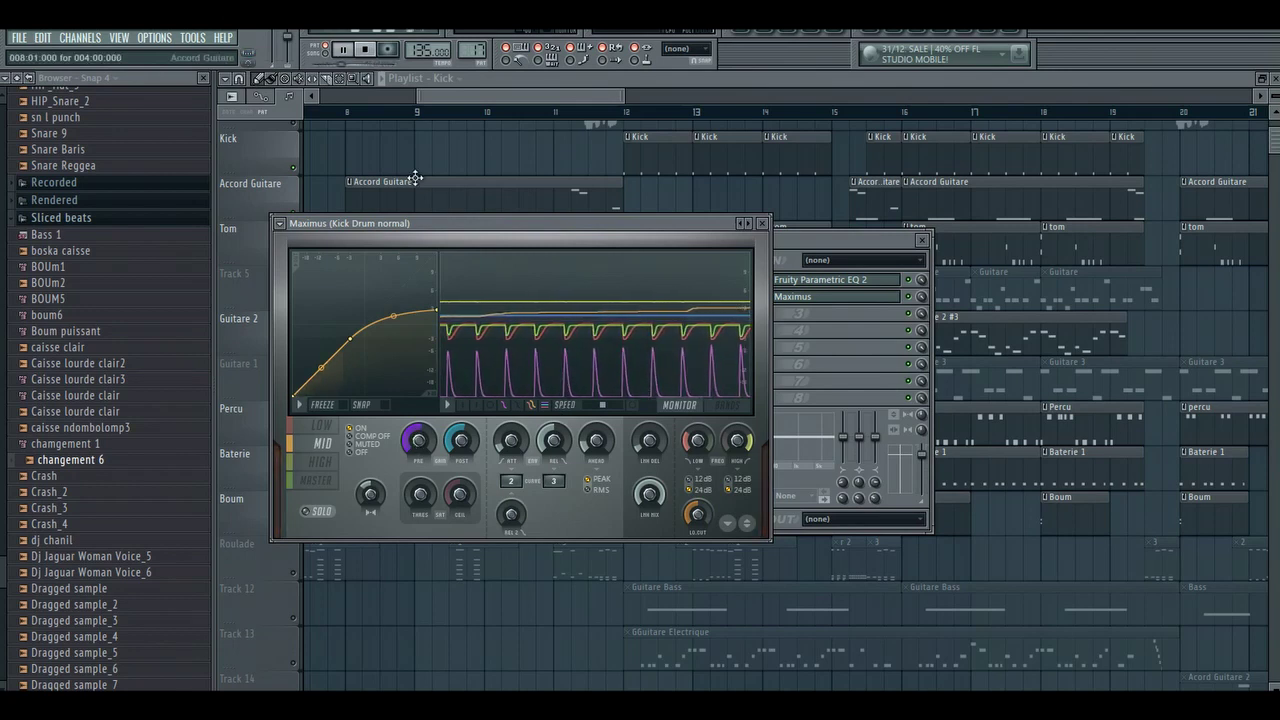
pyautogui.click(342, 49)
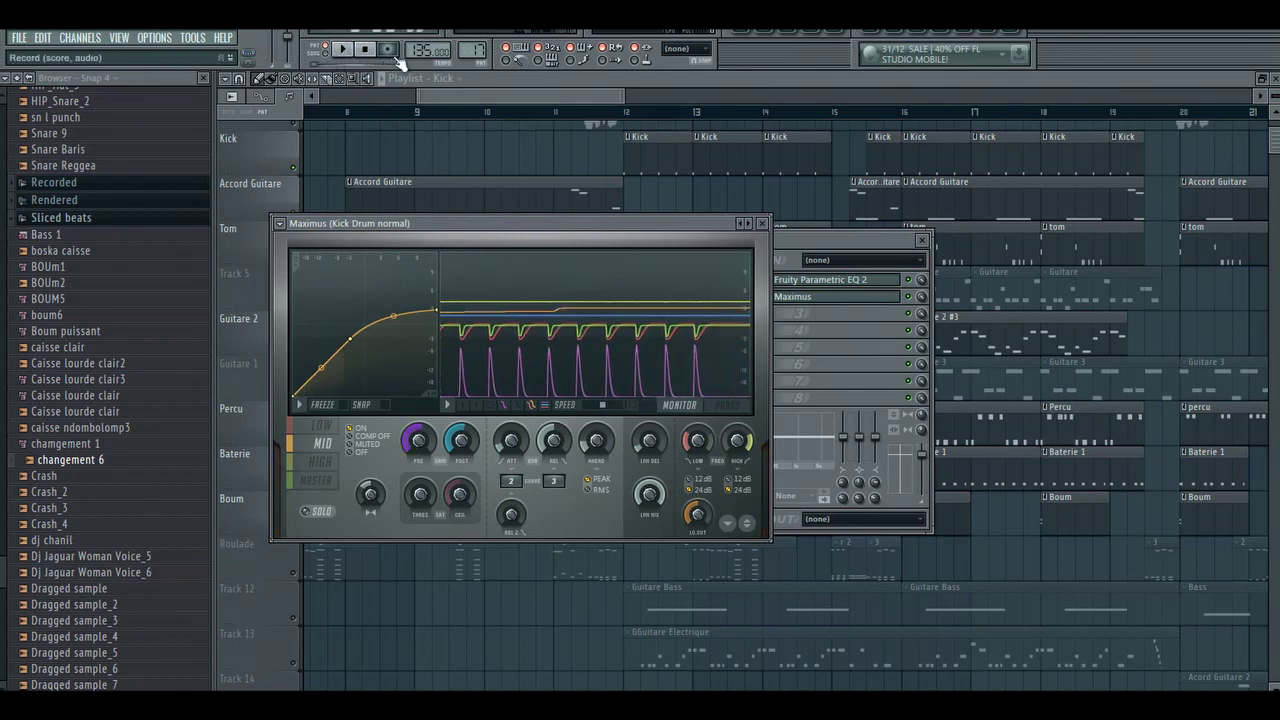
# Play the whole song from bar 12 and compare the kick with Parametric EQ 2 bypassed and enabled
pyautogui.click(629, 109)
pyautogui.press('space')
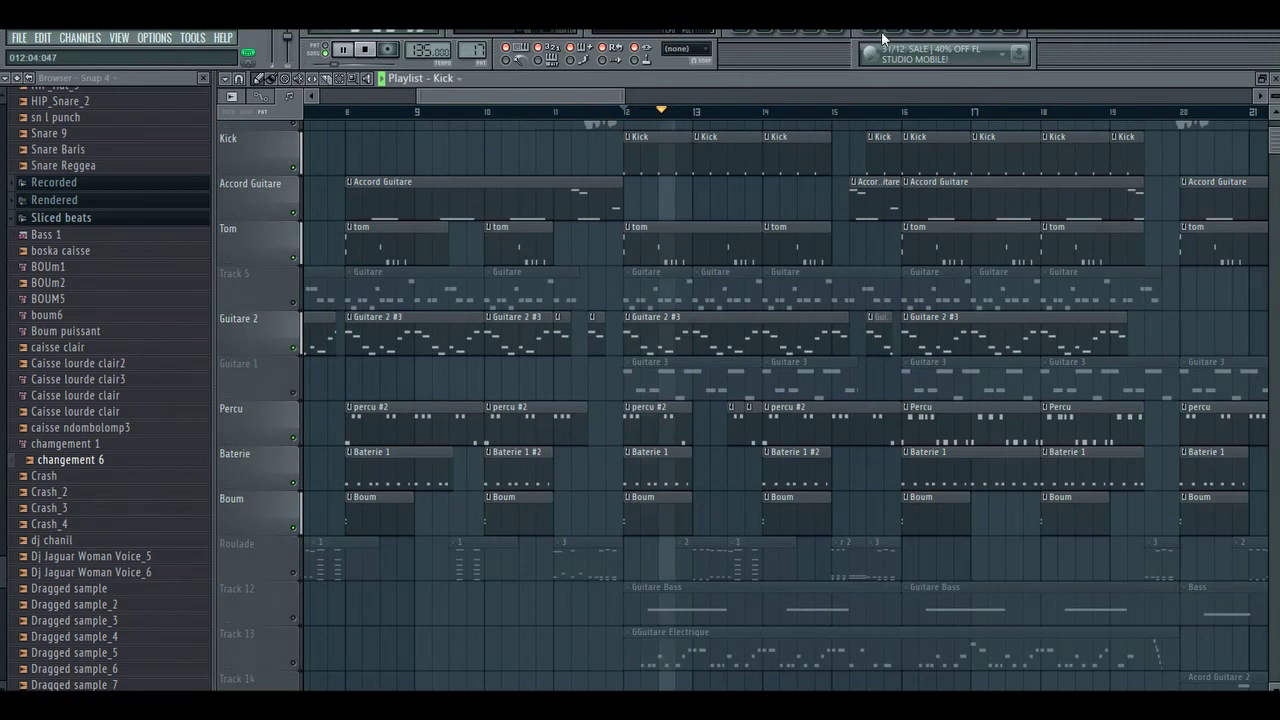
pyautogui.press('F9')
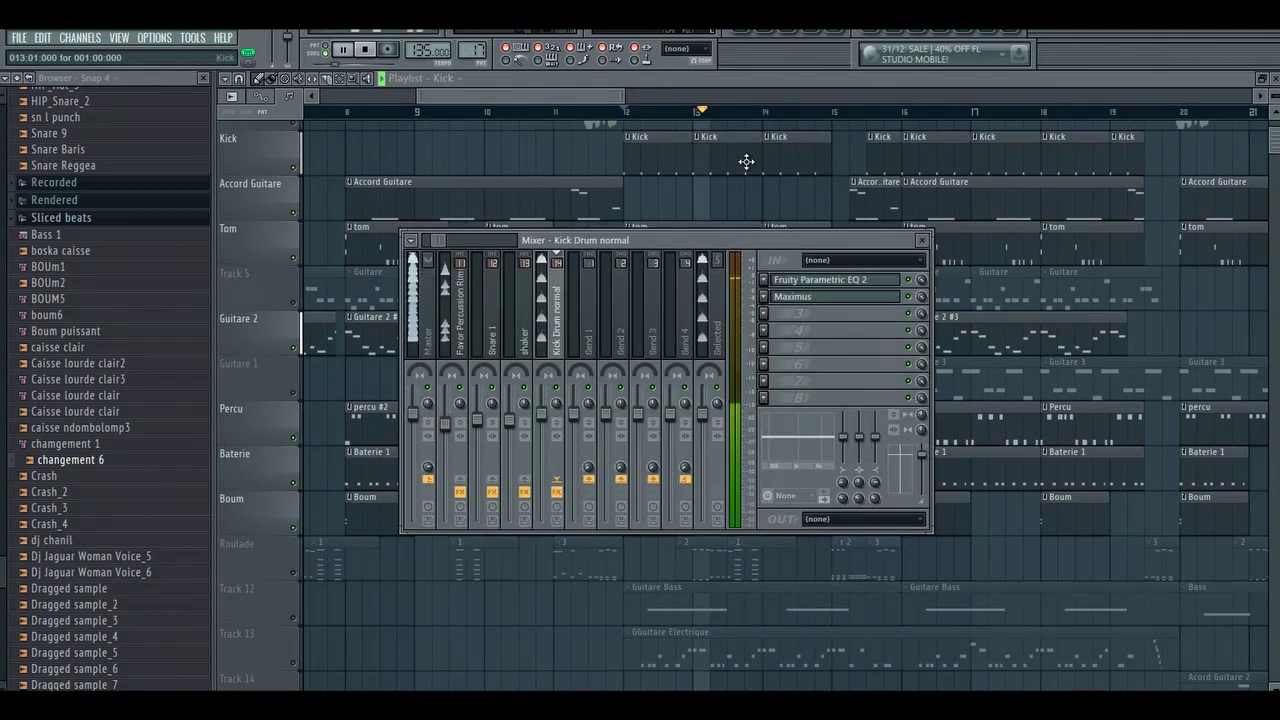
pyautogui.click(835, 289)
pyautogui.click(915, 284)
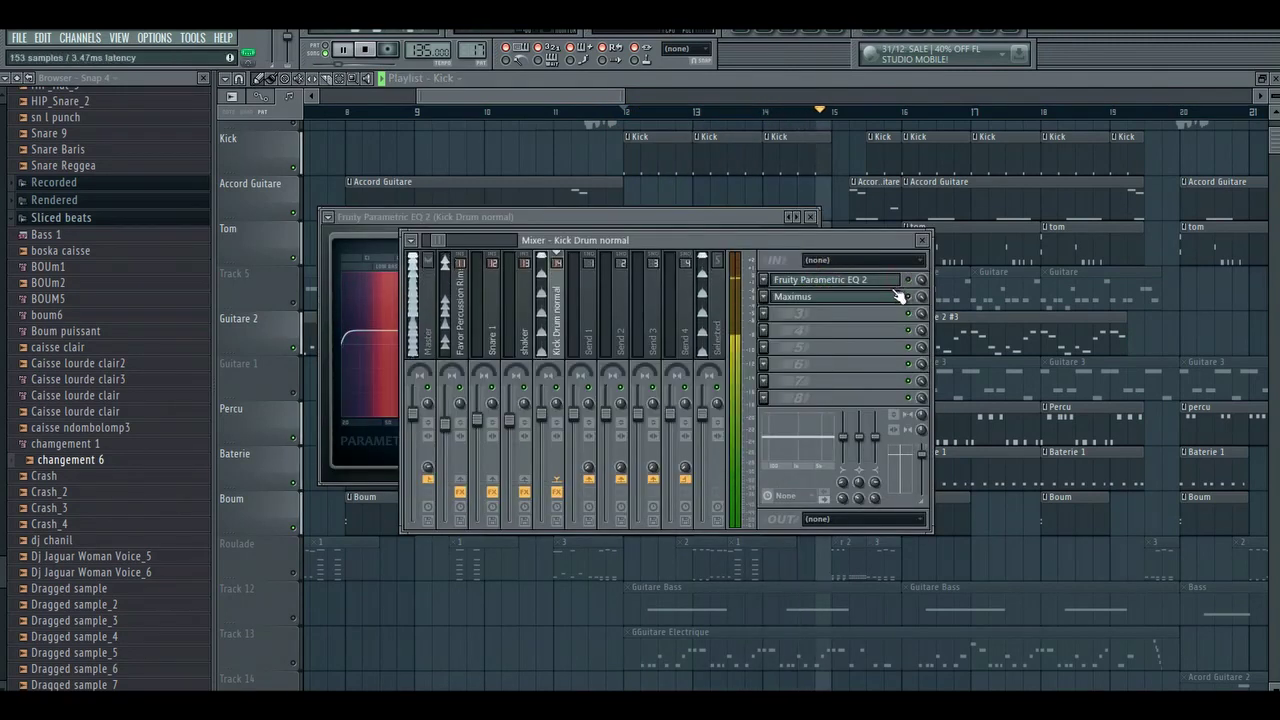
pyautogui.click(910, 281)
# Open the kick's Maximus and lower the low band's pre gain to about -6.8 dB while the song plays
pyautogui.click(891, 299)
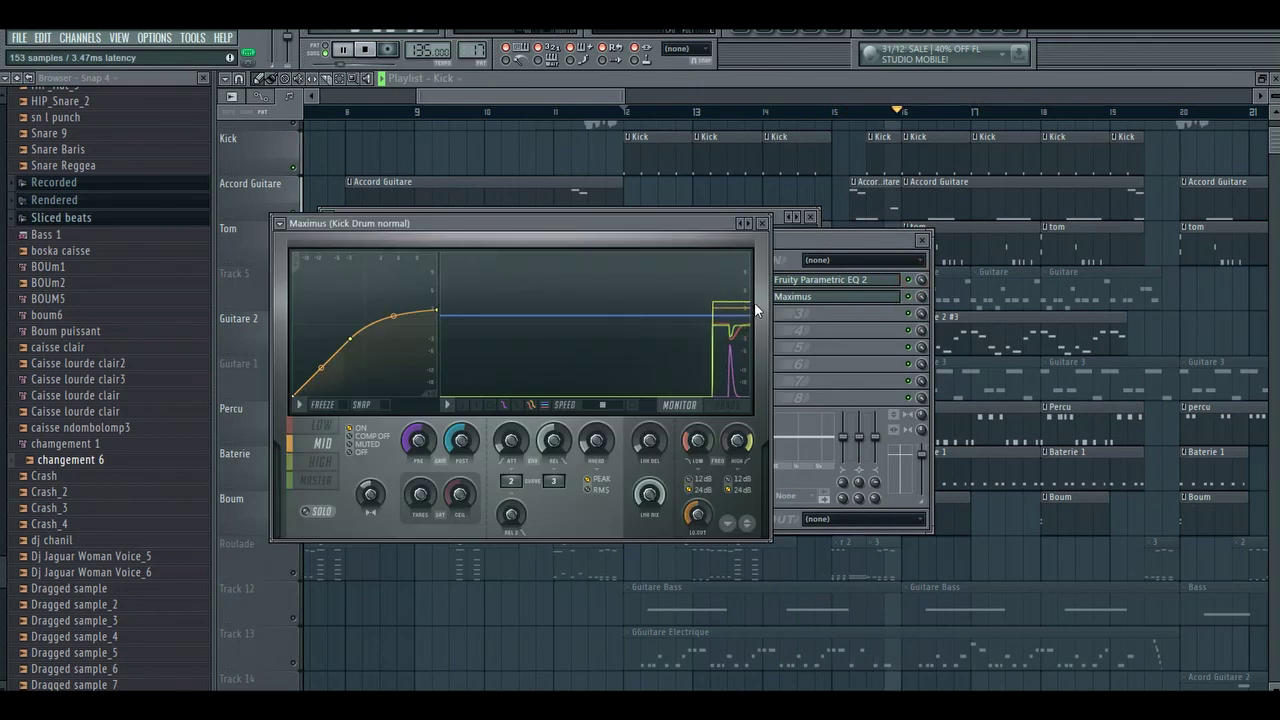
pyautogui.click(343, 428)
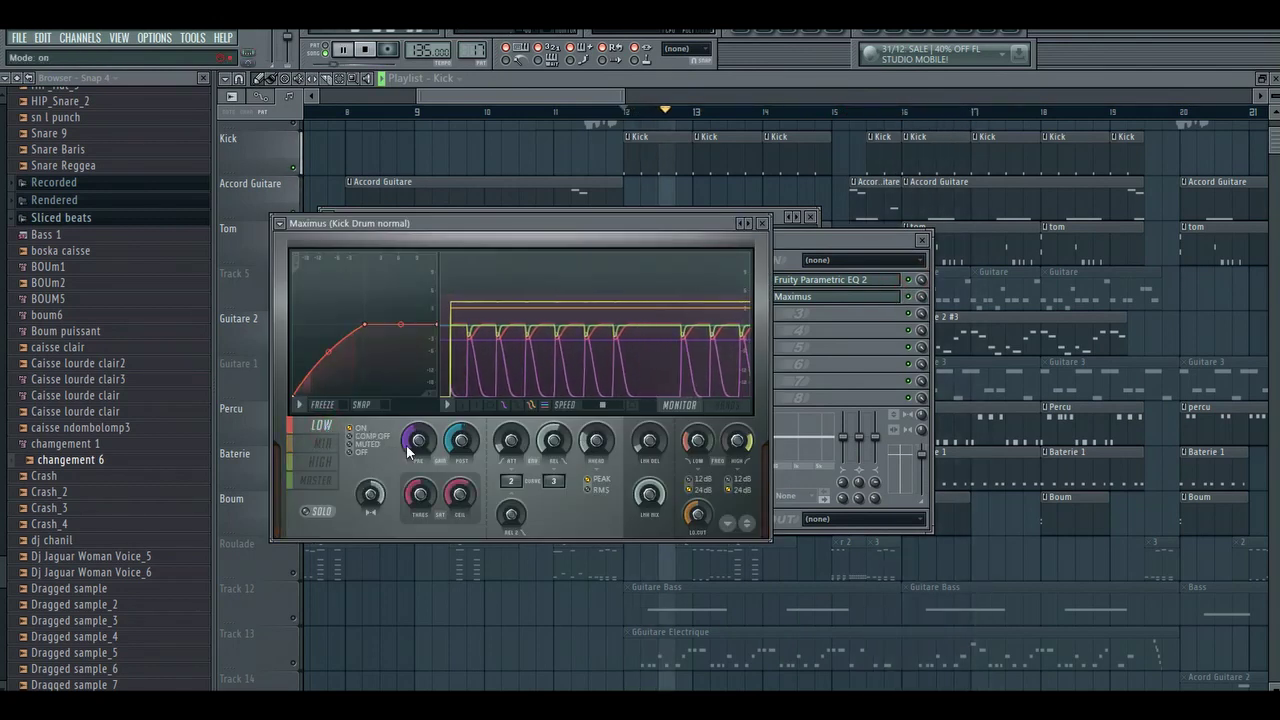
pyautogui.moveTo(415, 450); pyautogui.dragTo(411, 461)
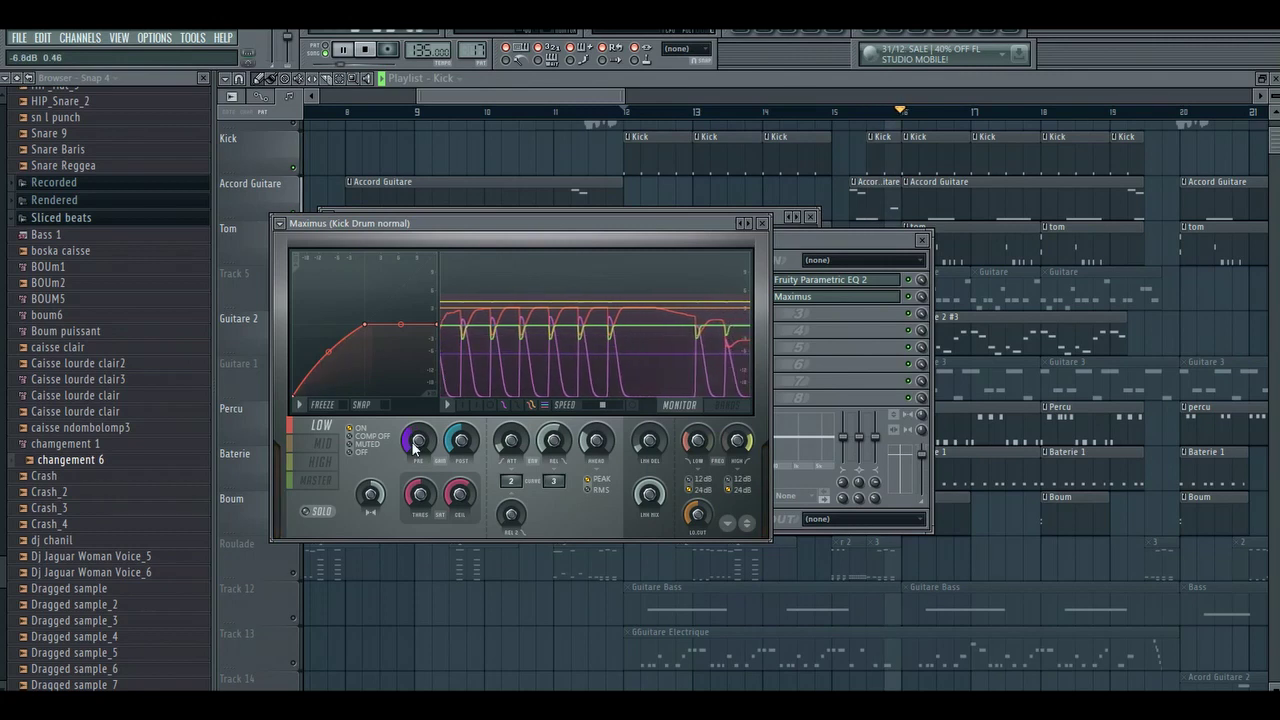
# Raise the Maximus mid band's and high band's pre gain, and set the high band's post gain to about -5.0 dB
pyautogui.click(323, 445)
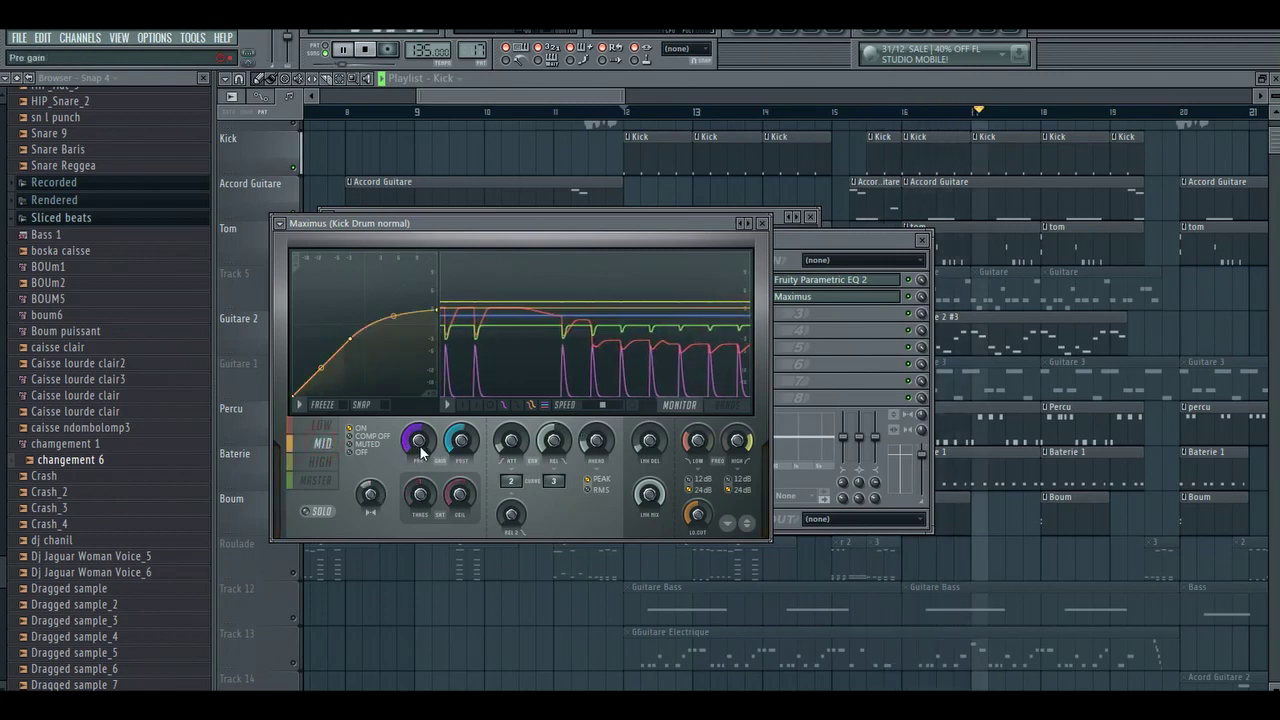
pyautogui.click(320, 462)
pyautogui.moveTo(413, 447); pyautogui.dragTo(413, 459)
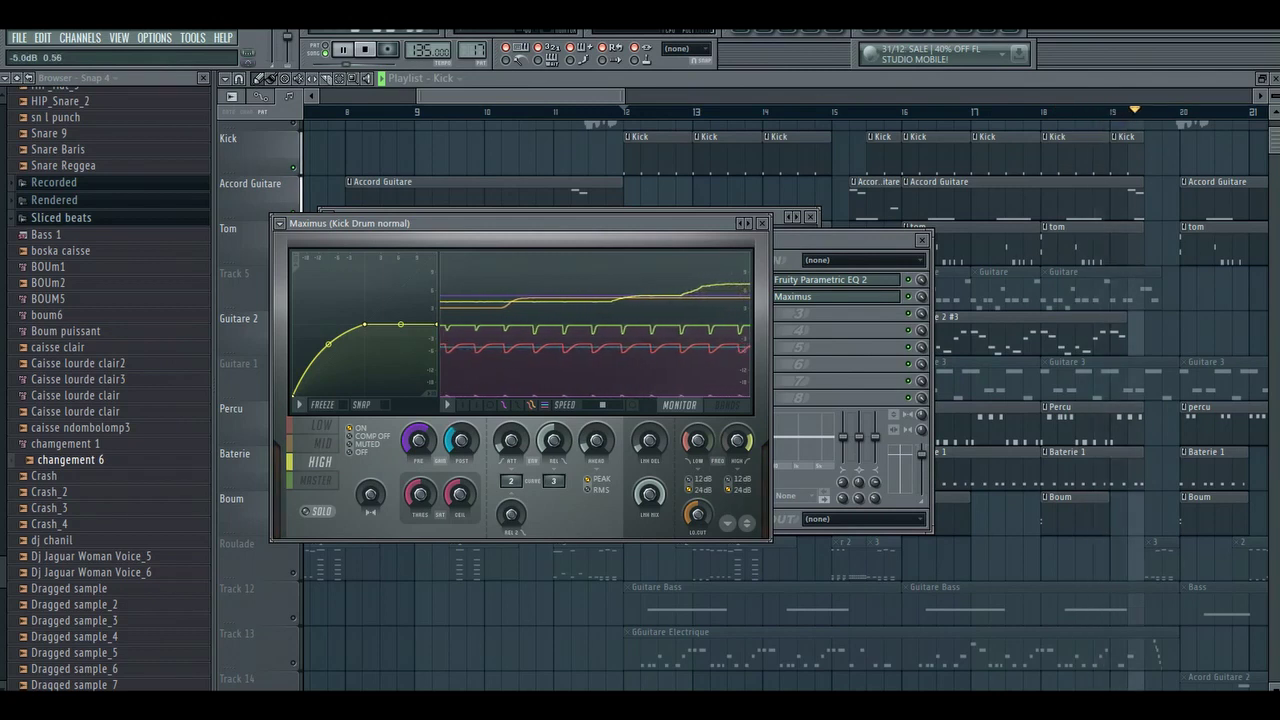
# Set the Maximus low band's pre gain to -5.9 dB and adjust its post gain
pyautogui.click(340, 428)
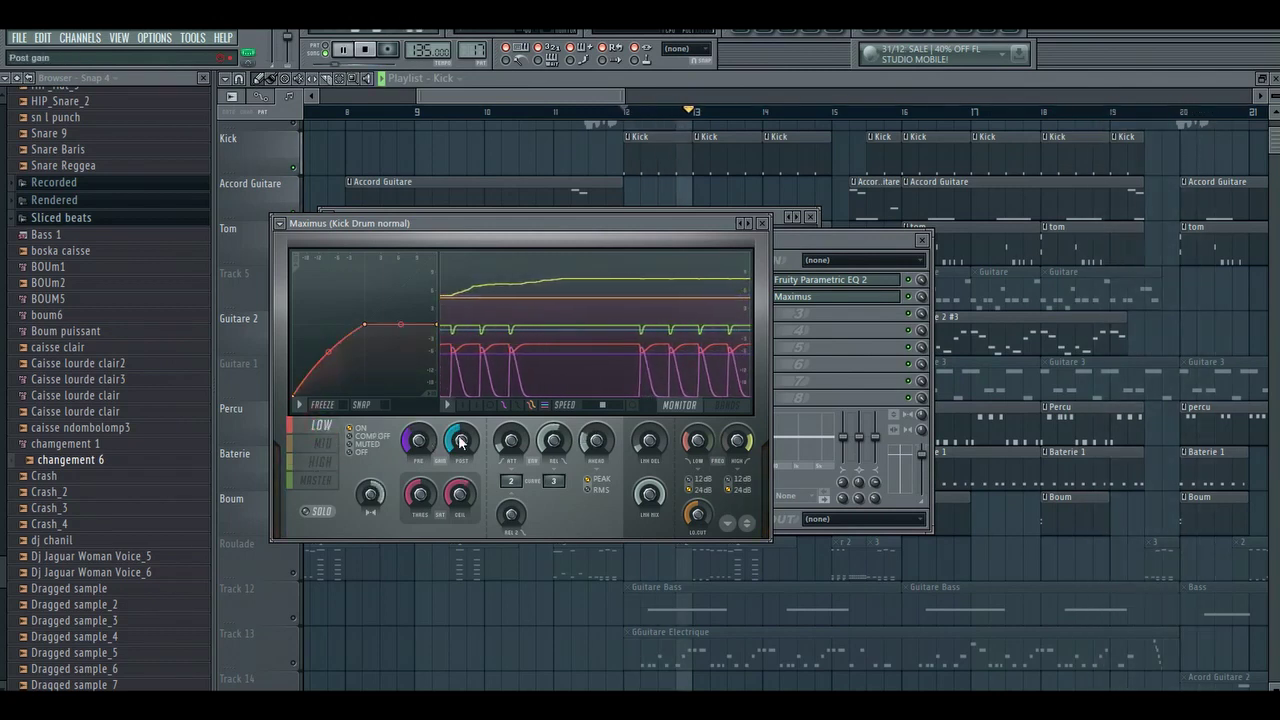
pyautogui.moveTo(430, 444); pyautogui.dragTo(420, 447)
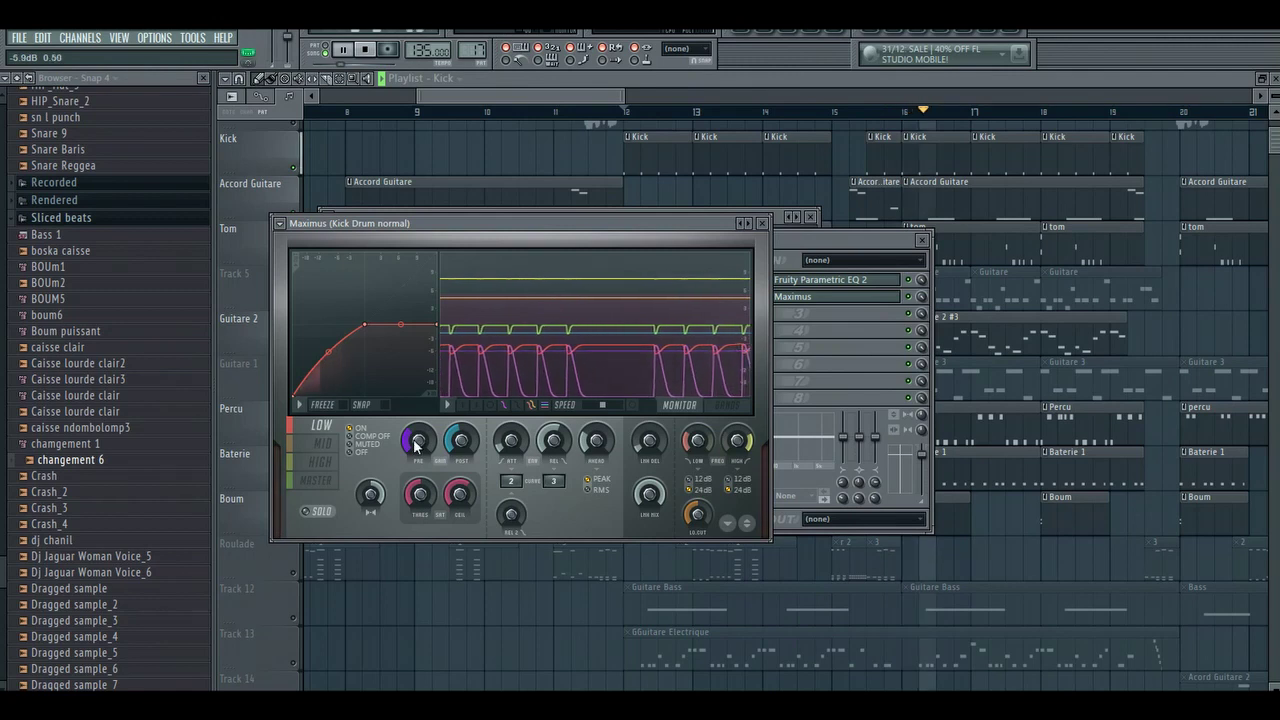
pyautogui.click(449, 445)
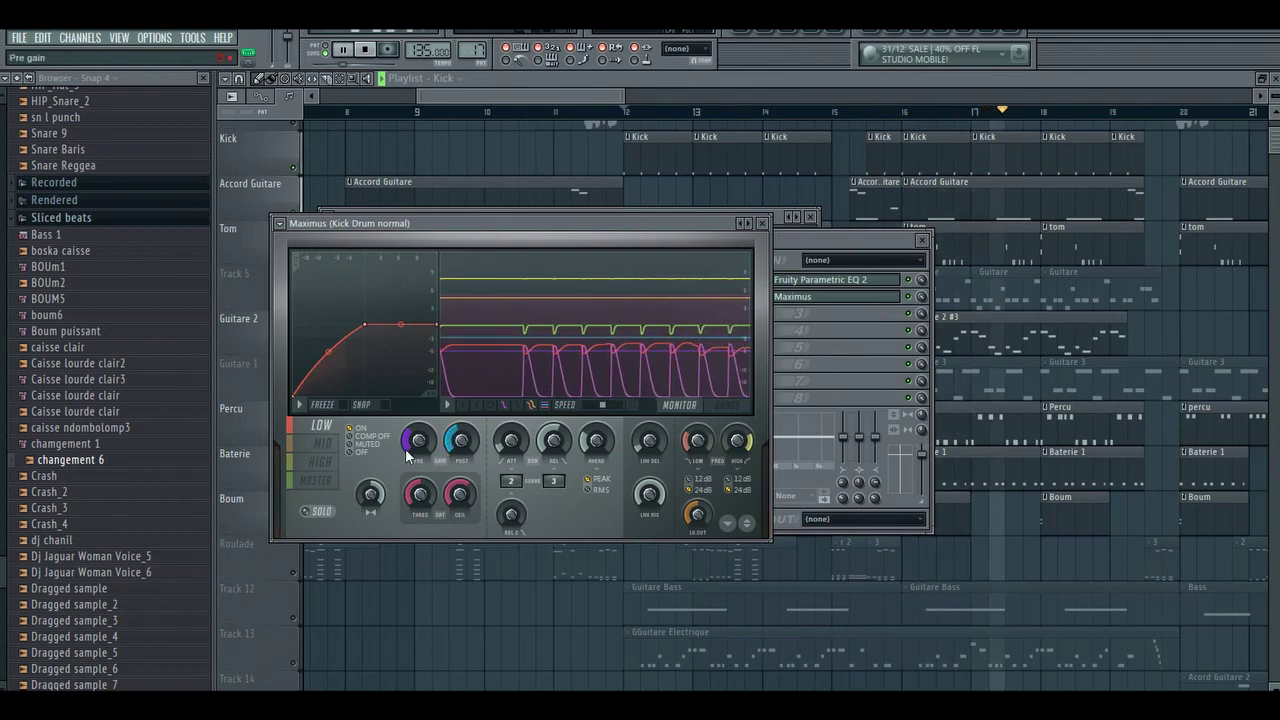
# Check the Maximus mid band and raise the master band's pre gain beyond 2.0 dB
pyautogui.click(322, 443)
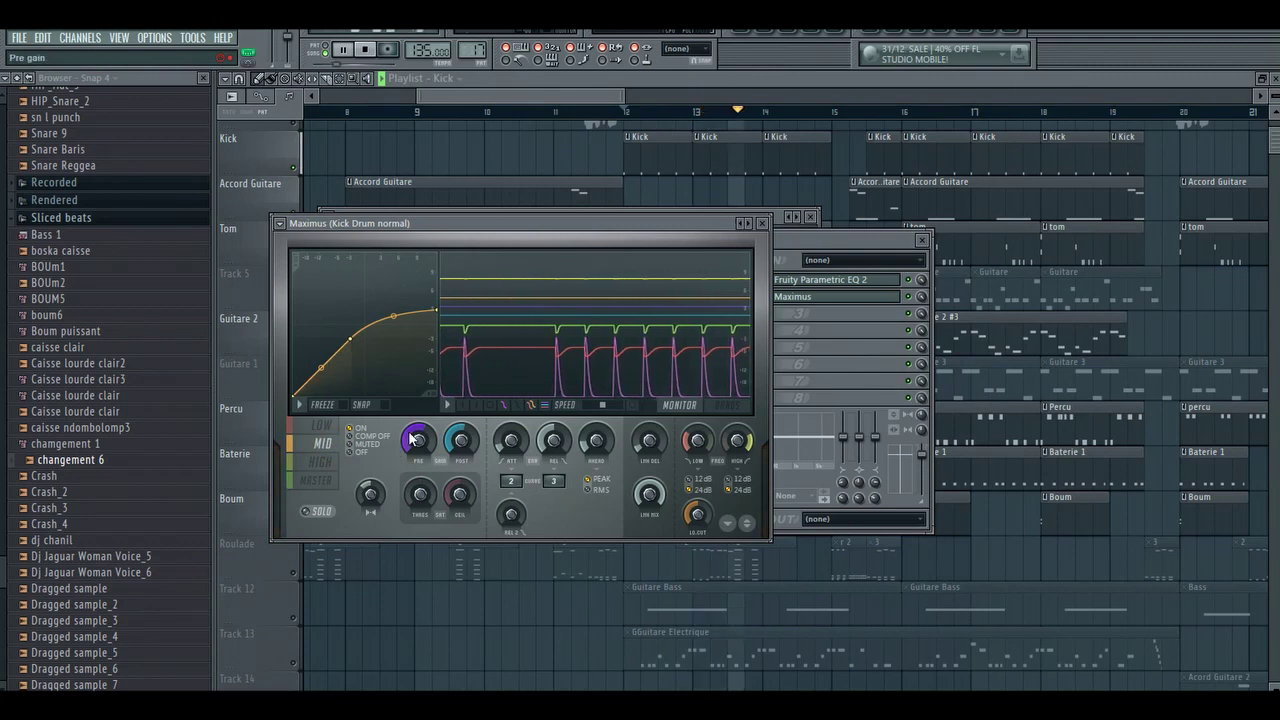
pyautogui.click(320, 482)
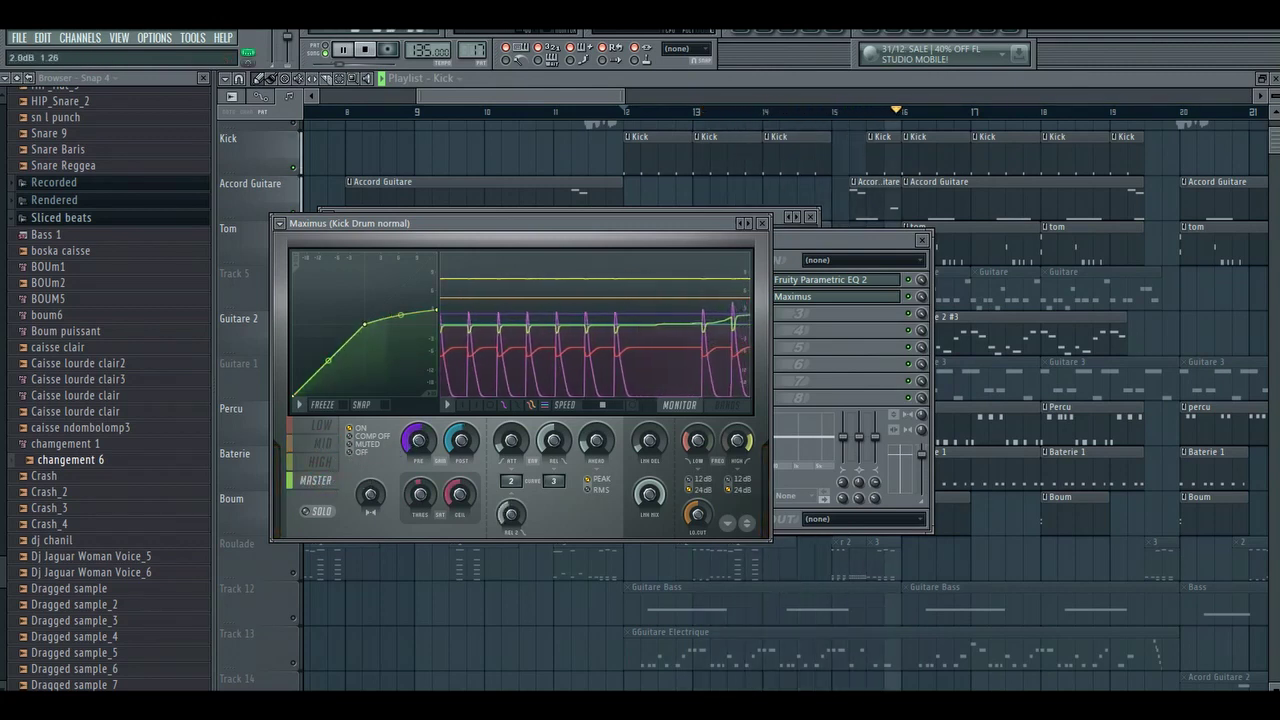
pyautogui.moveTo(430, 442); pyautogui.dragTo(419, 439)
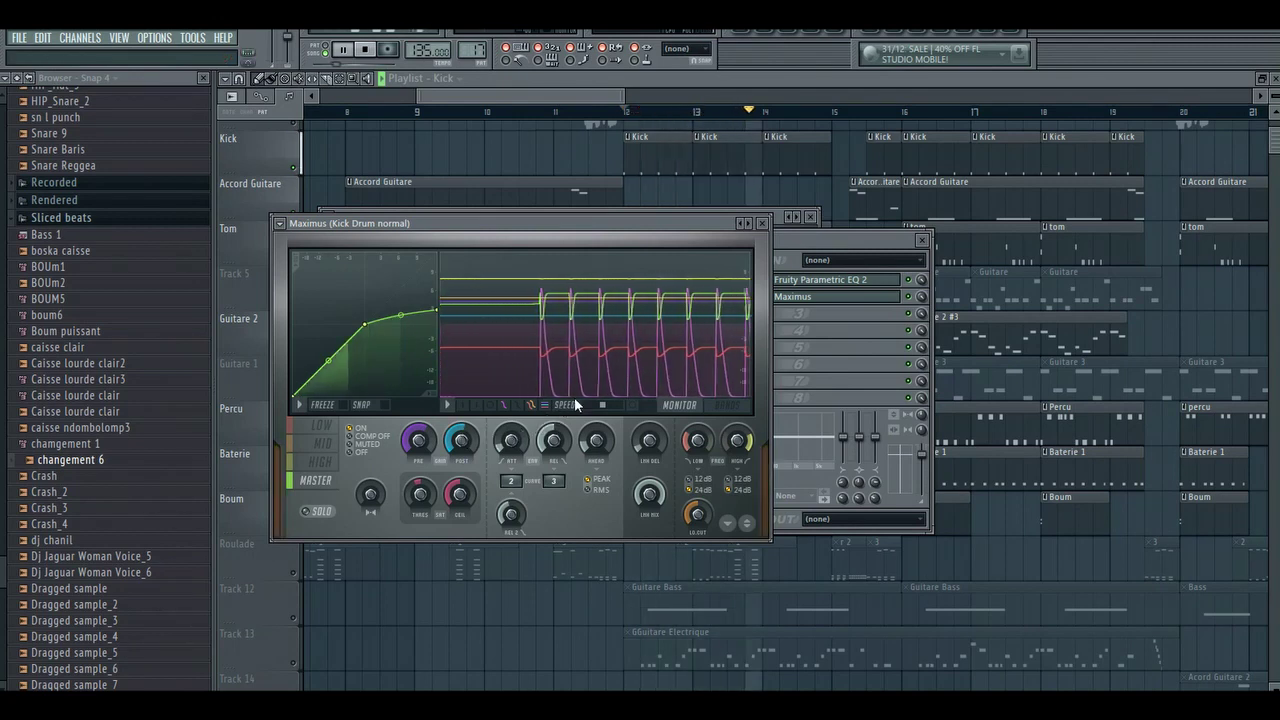
# Set the Maximus low band's post gain to -4.9 dB and the master band's pre gain to about 4.8 dB, and stop playback
pyautogui.click(322, 425)
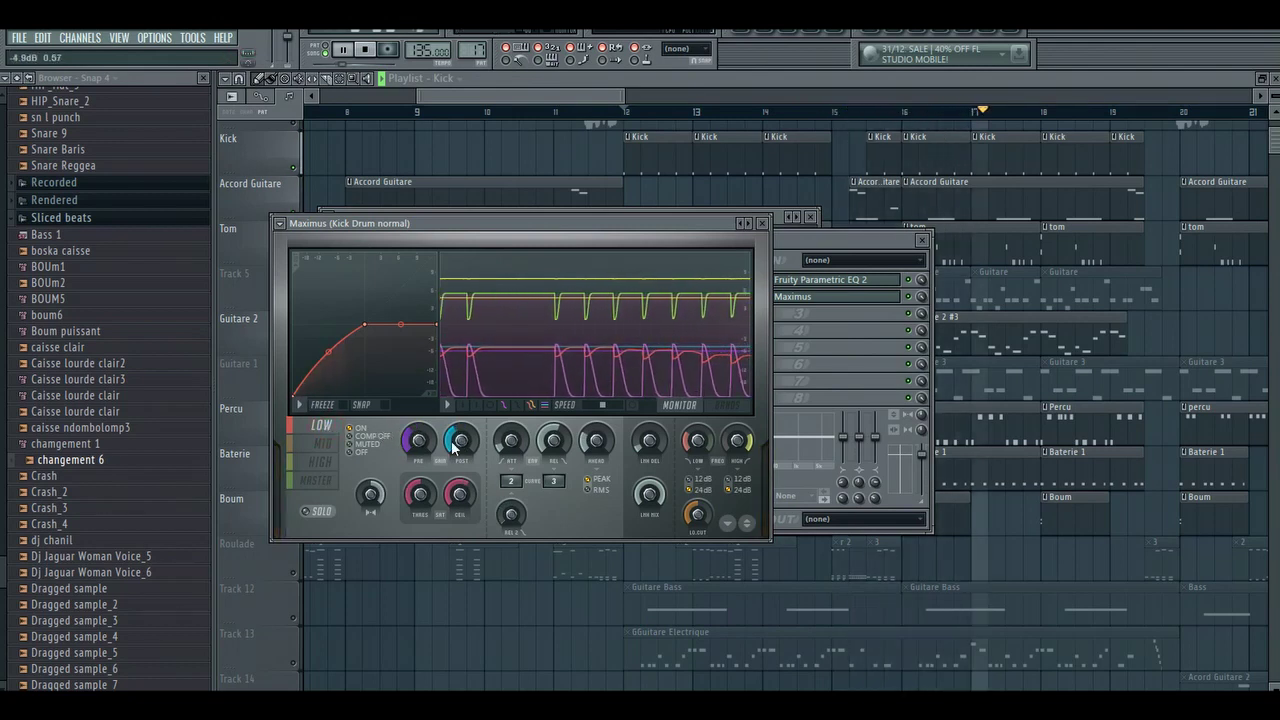
pyautogui.moveTo(416, 444)
pyautogui.mouseDown()
pyautogui.moveTo(416, 410)
pyautogui.moveTo(404, 445)
pyautogui.mouseUp()
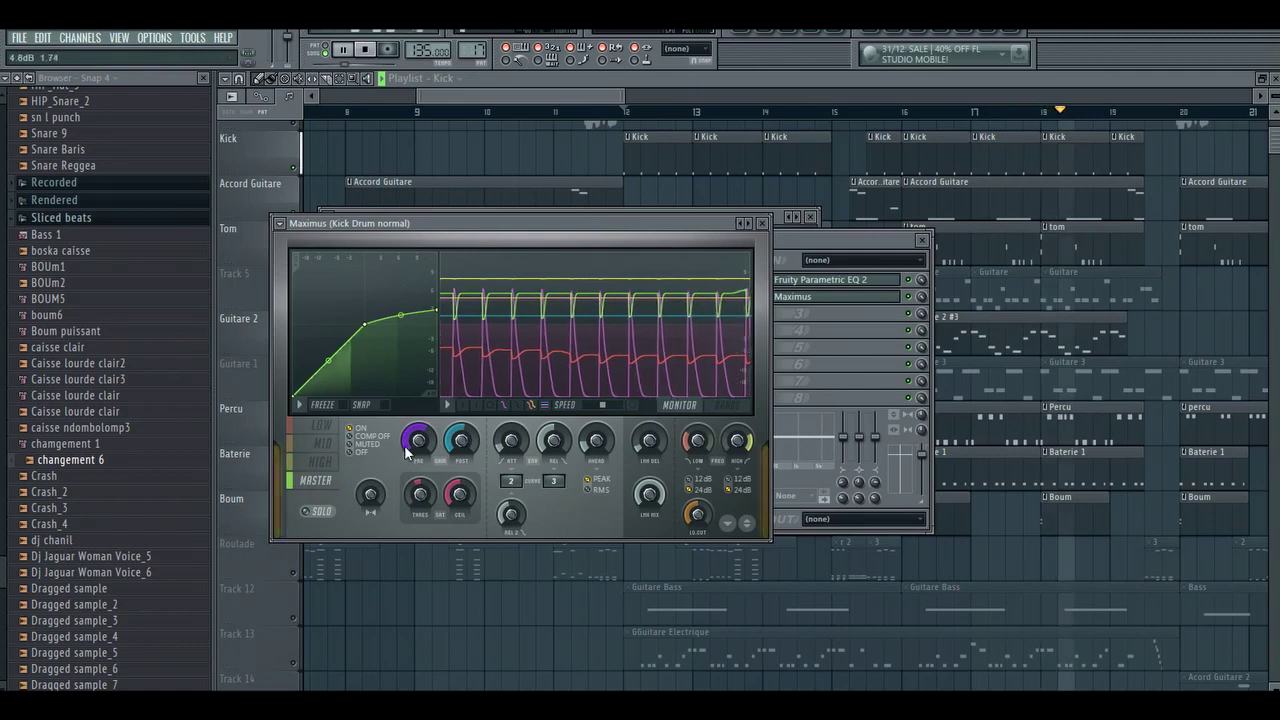
pyautogui.press('space')
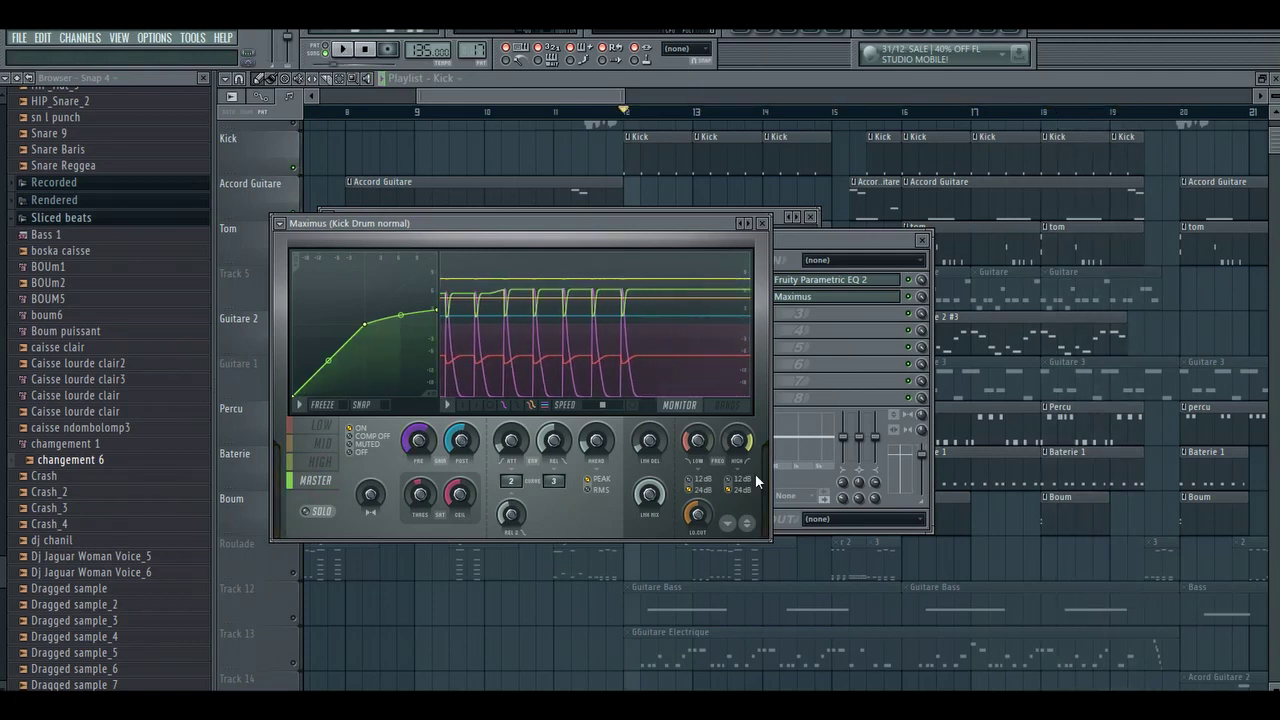
# Listen to the song with the current kick settings and close Maximus
pyautogui.press('space')
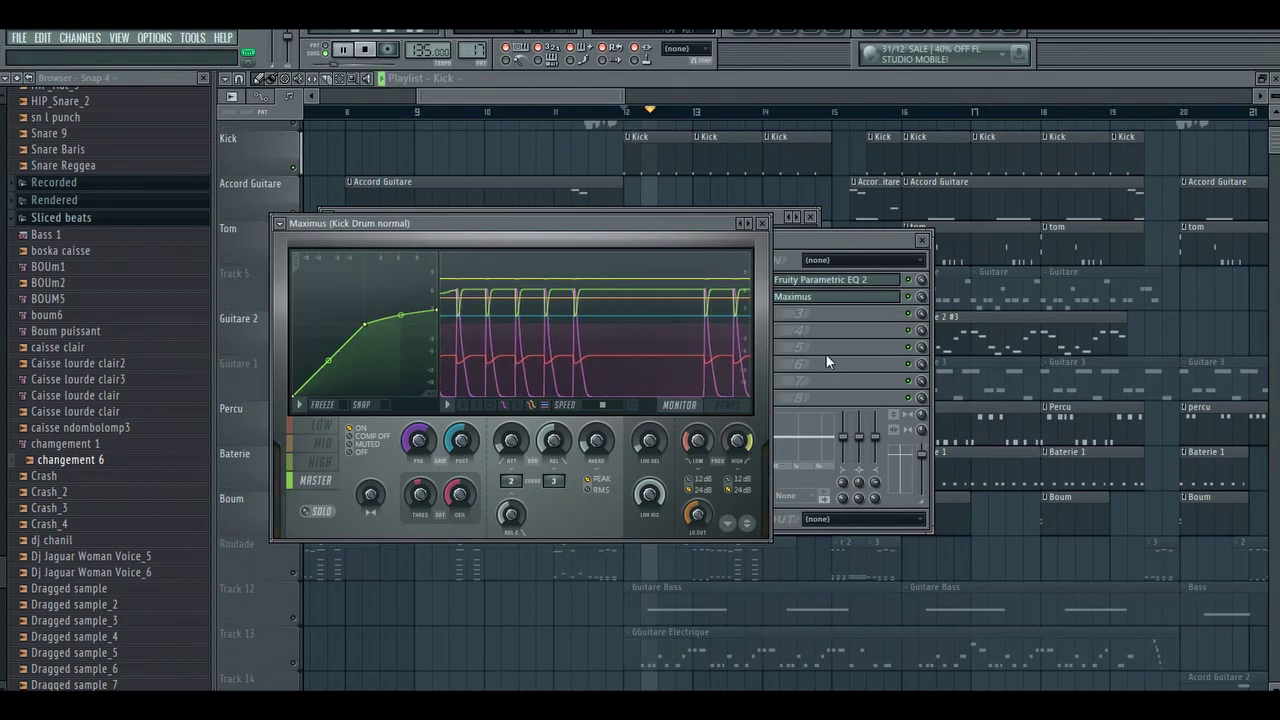
pyautogui.click(762, 223)
pyautogui.press('space')
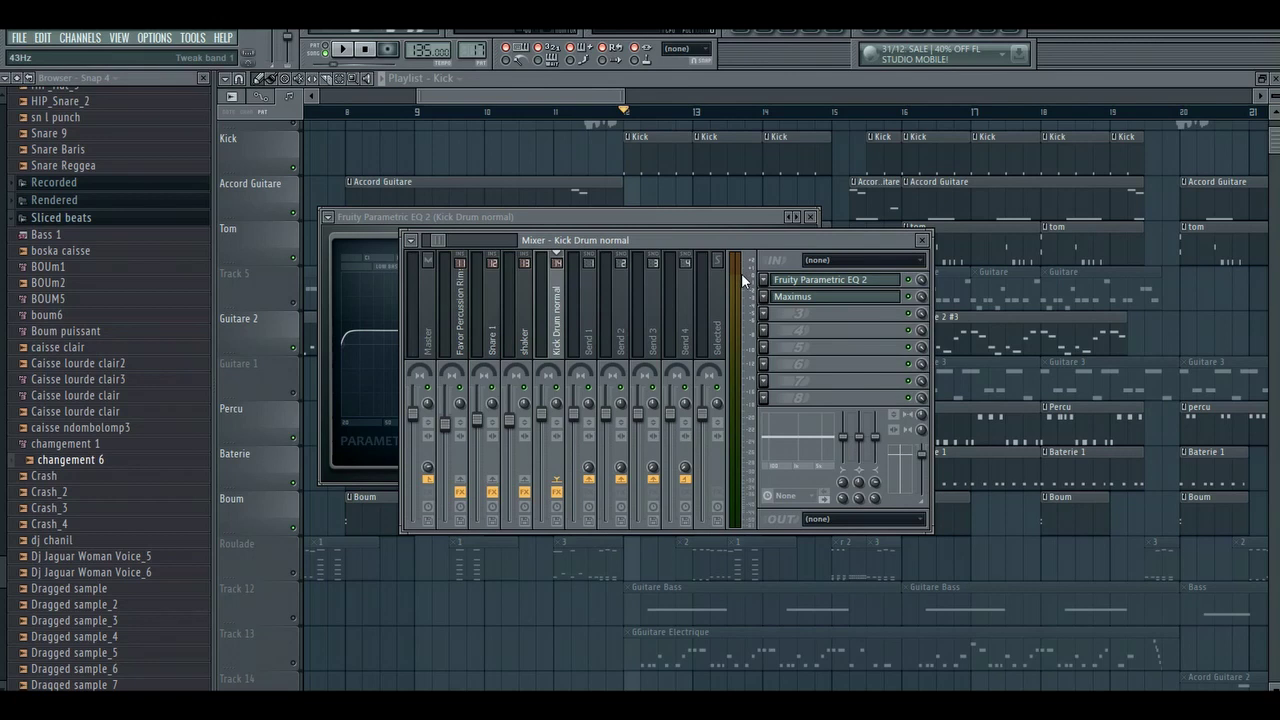
# Set the low-pass band 7 in the kick's Parametric EQ 2 to about 2964 Hz during playback, and close the equalizer
pyautogui.press('space')
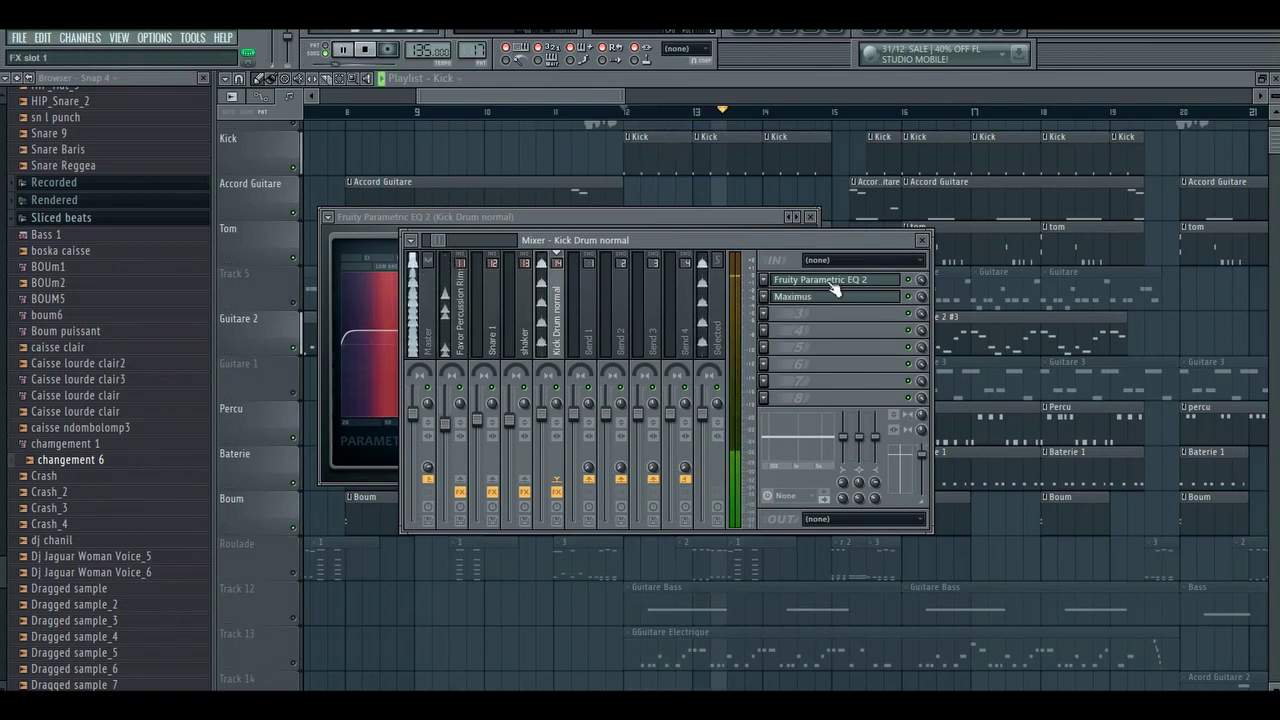
pyautogui.click(833, 285)
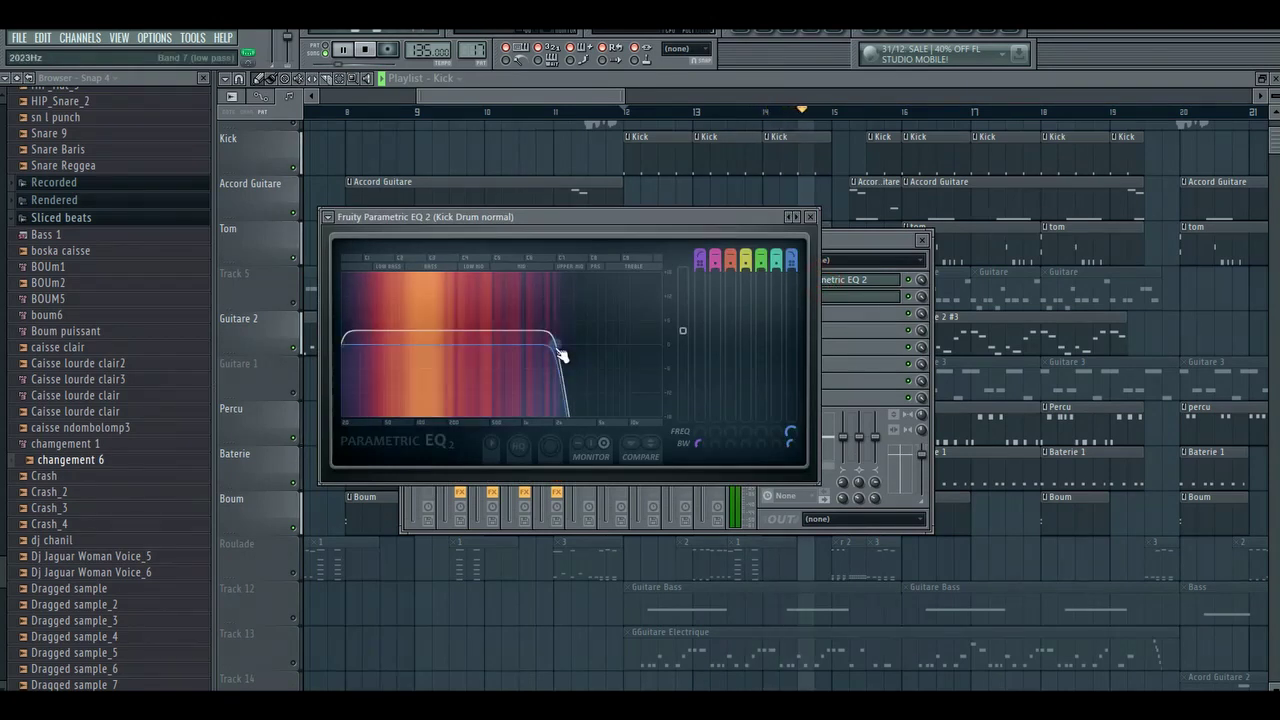
pyautogui.press('space')
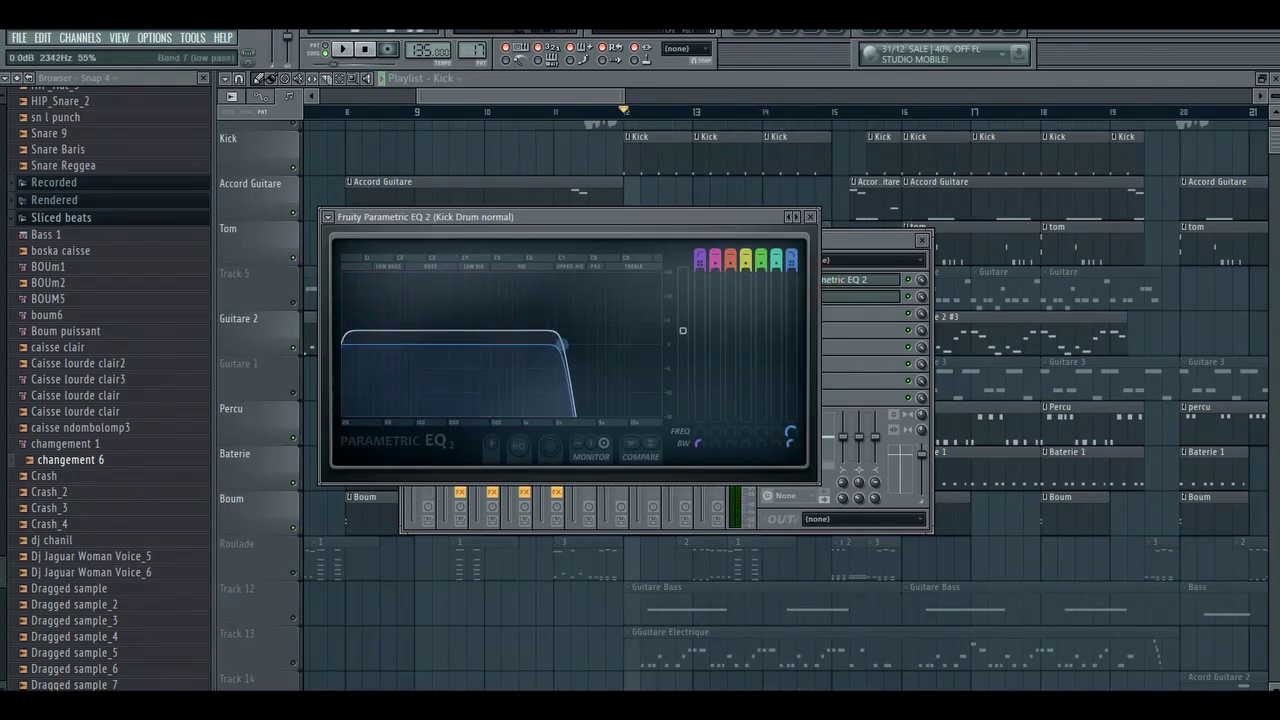
pyautogui.press('space')
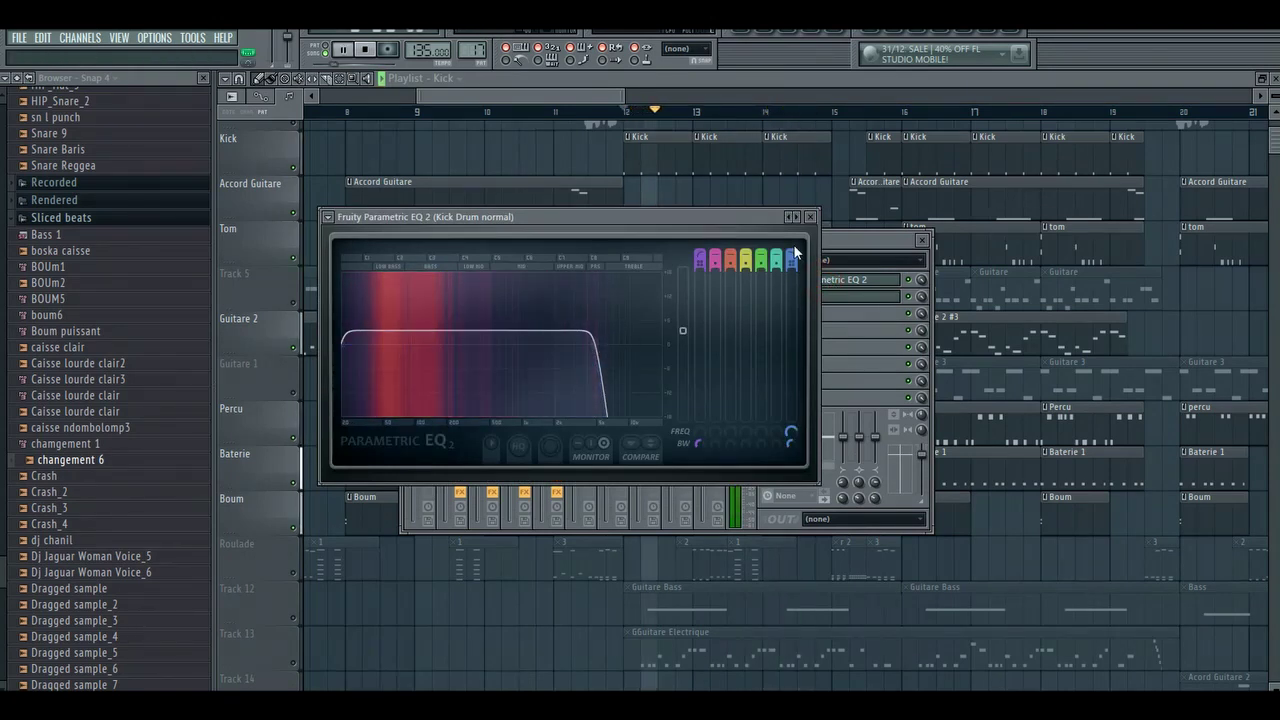
pyautogui.moveTo(597, 373); pyautogui.dragTo(579, 352)
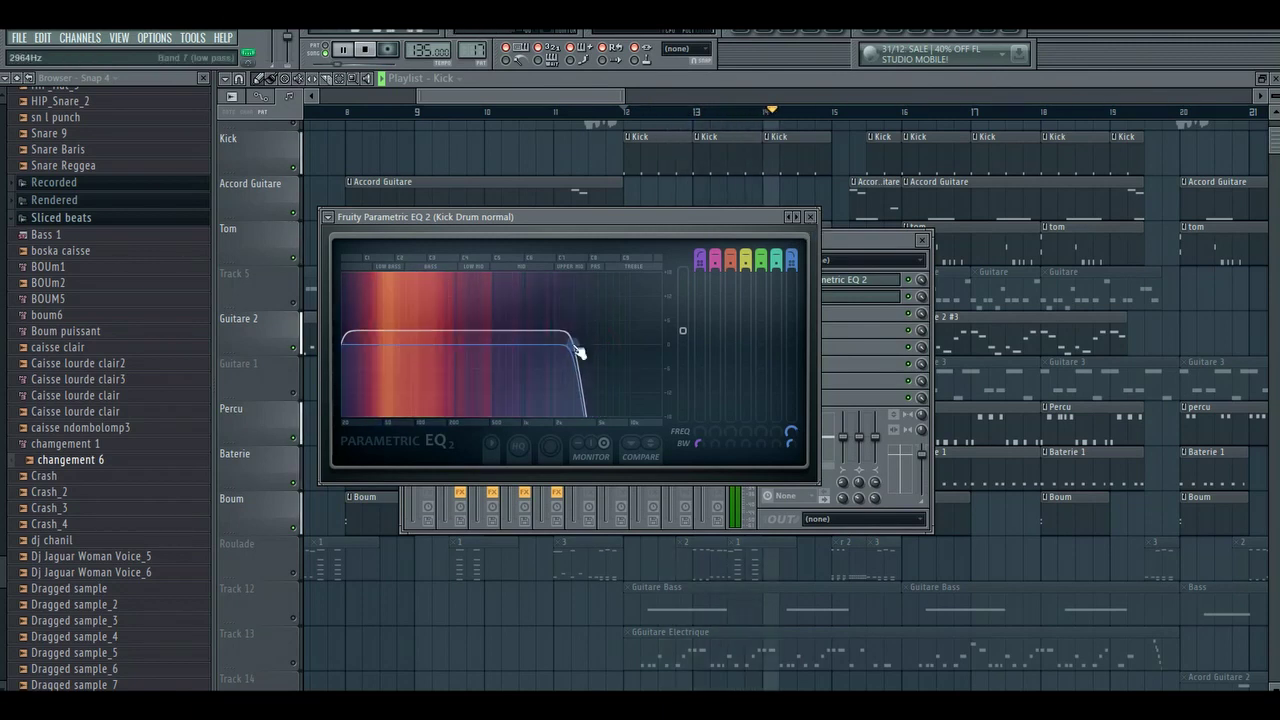
pyautogui.click(810, 216)
# Listen to the arrangement with the reworked kick while looking over the playlist tracks, and stop playback
pyautogui.moveTo(599, 94); pyautogui.dragTo(613, 94)
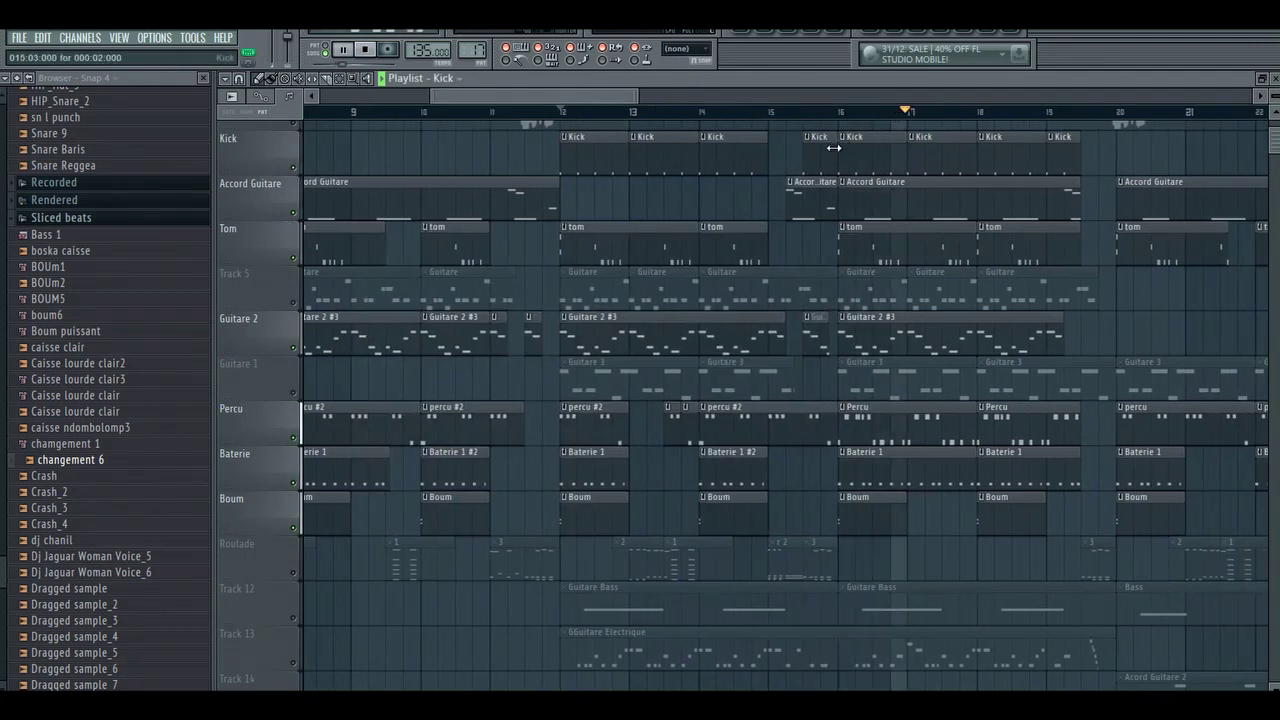
pyautogui.moveTo(1273, 138); pyautogui.dragTo(1273, 144)
pyautogui.press('space')
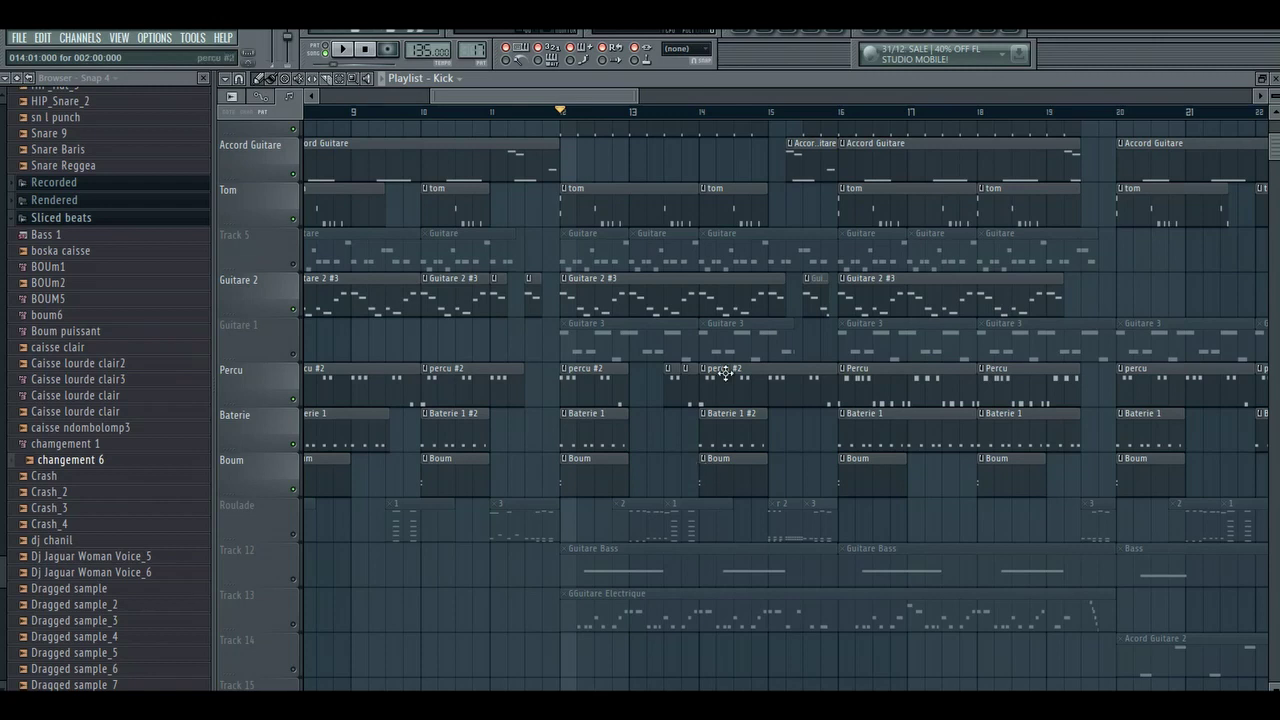
pyautogui.moveTo(1275, 148); pyautogui.dragTo(1275, 138)
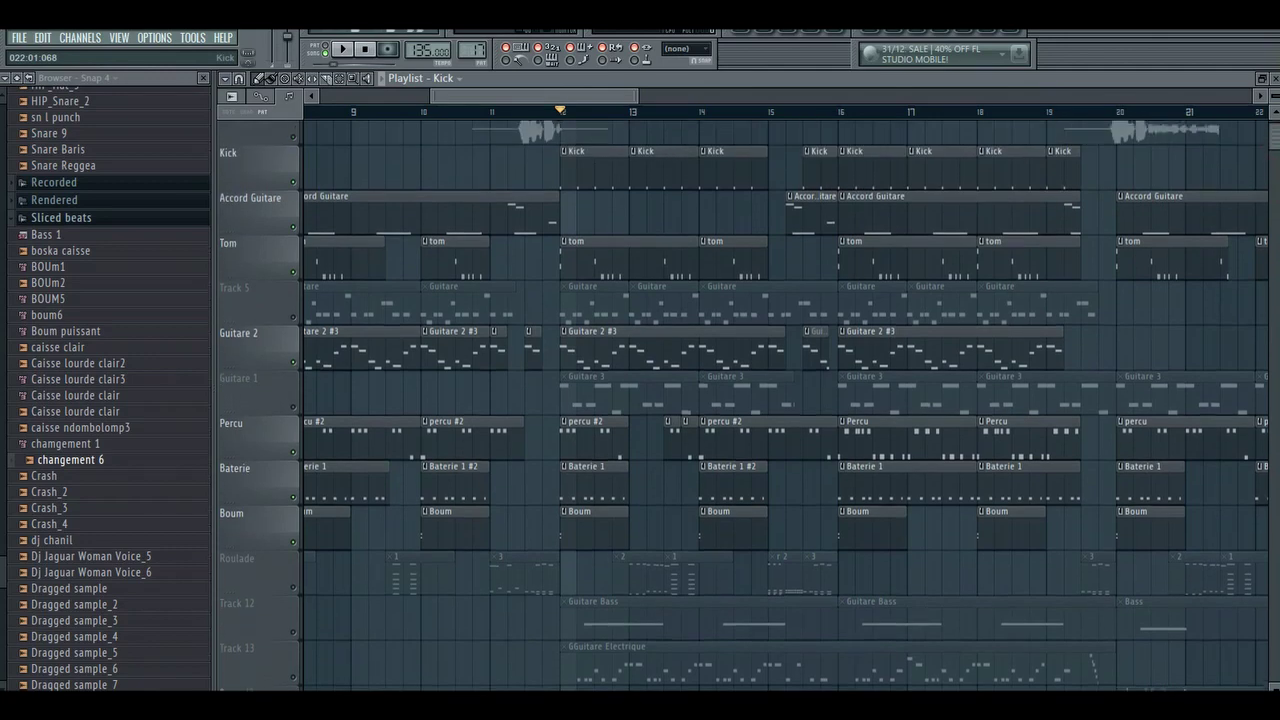